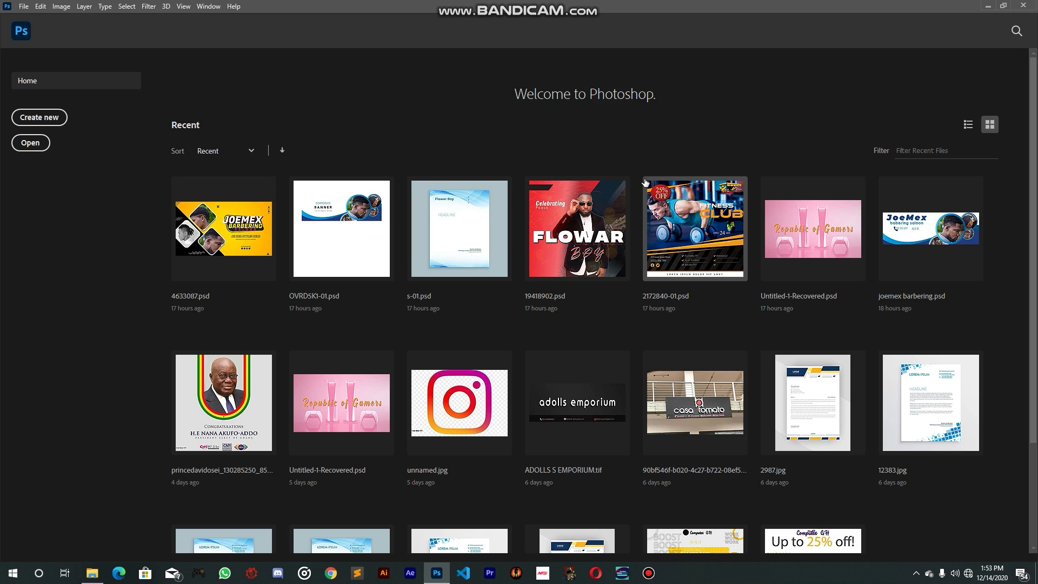
pyautogui.click(234, 6)
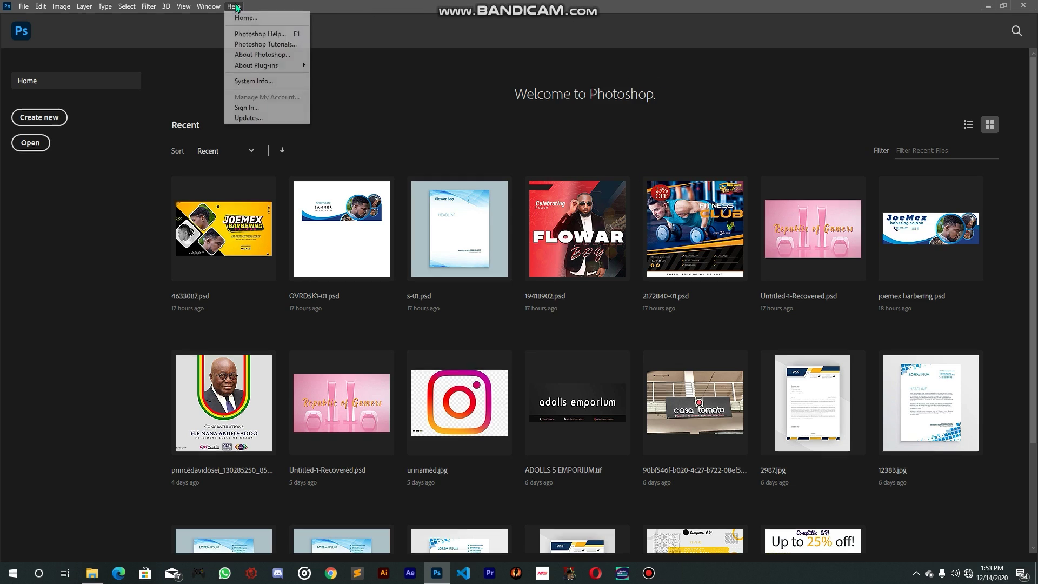
pyautogui.click(355, 5)
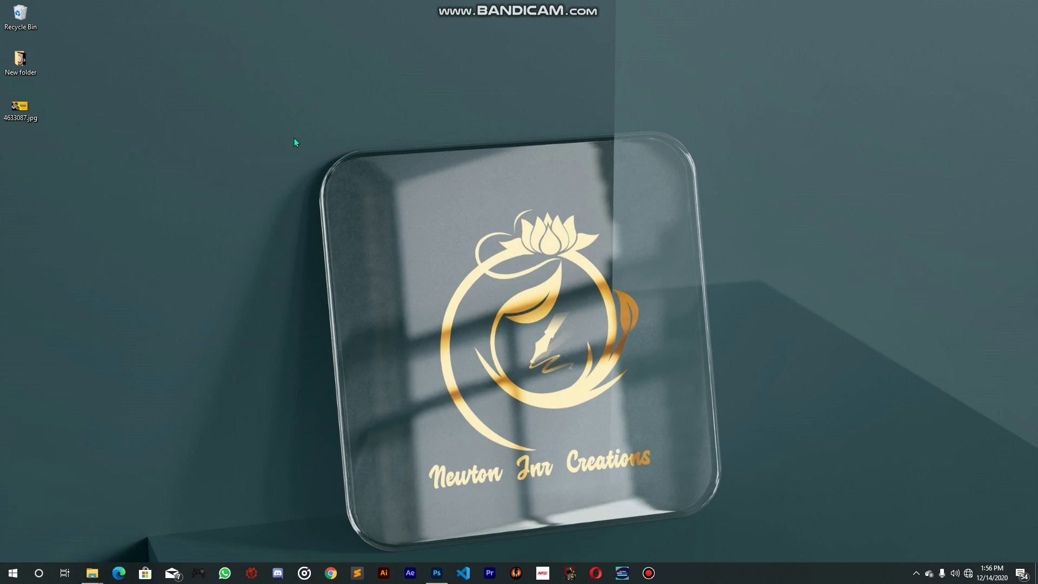
# Open 4633087.jpg from the desktop to view the finished barbering saloon banner, check the network connection, and minimize the photo viewer
pyautogui.doubleClick(28, 108)
pyautogui.click(539, 312)
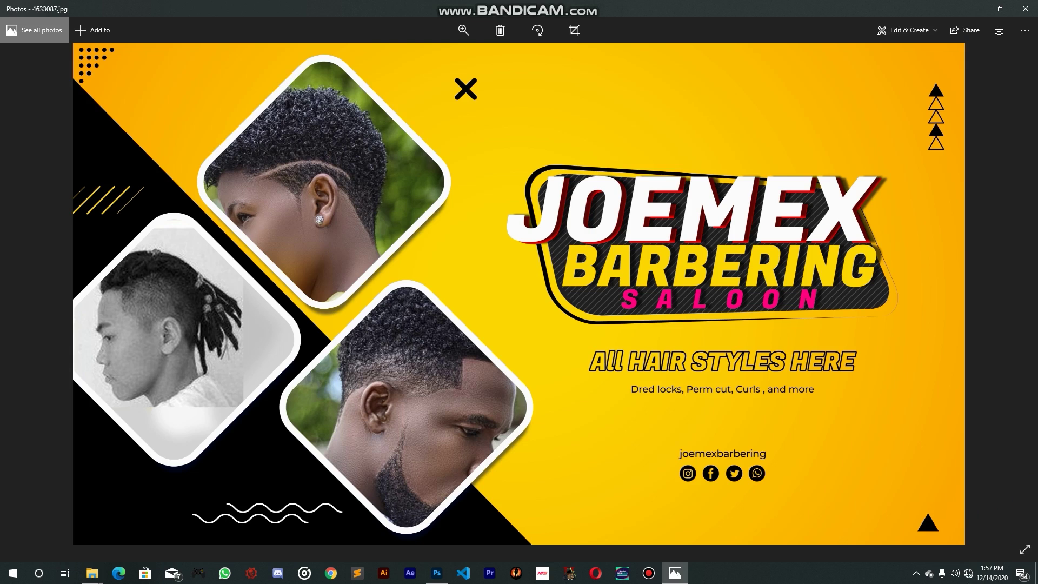
pyautogui.click(969, 574)
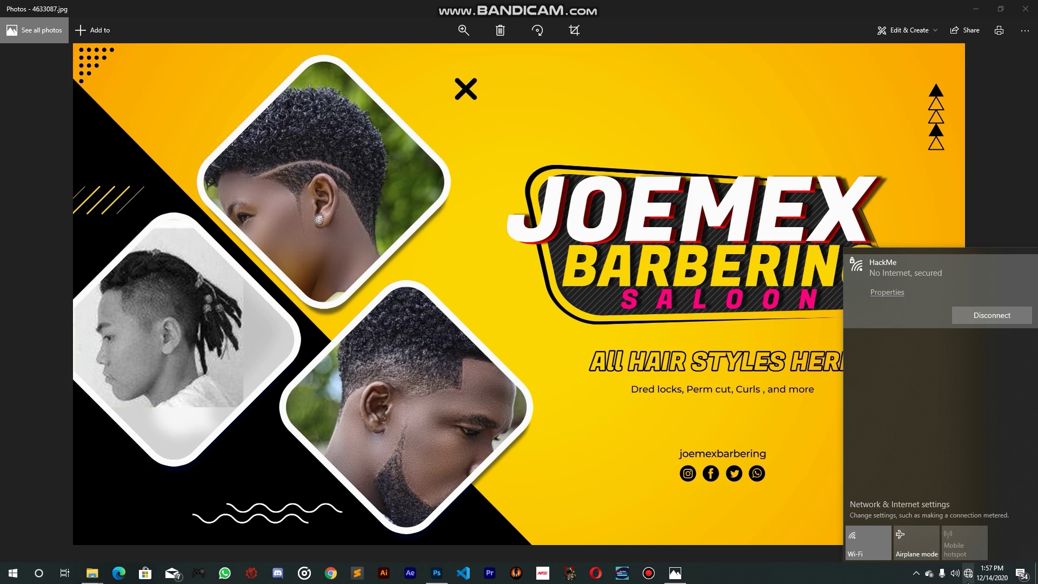
pyautogui.click(646, 344)
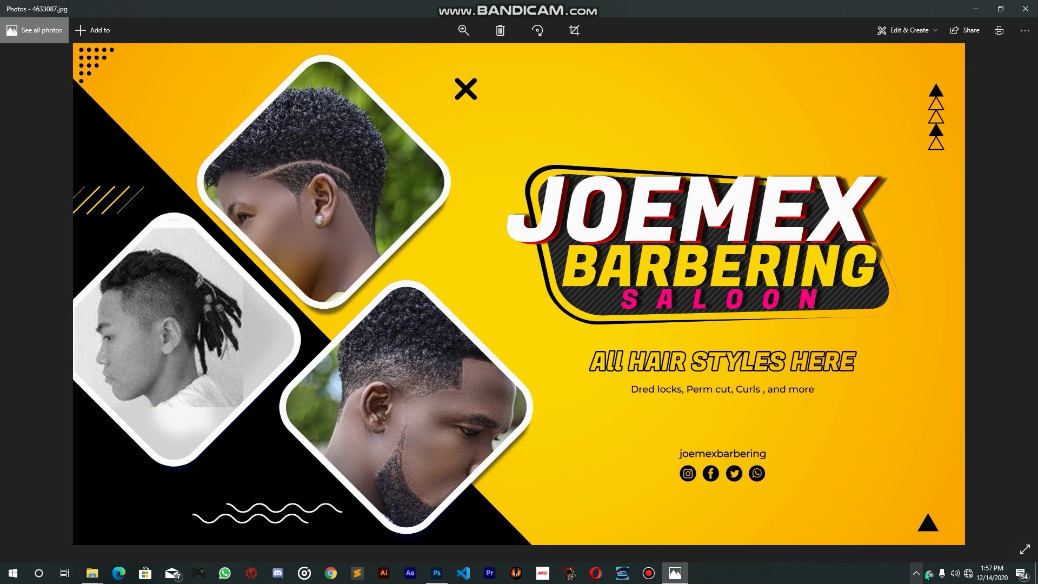
pyautogui.click(968, 573)
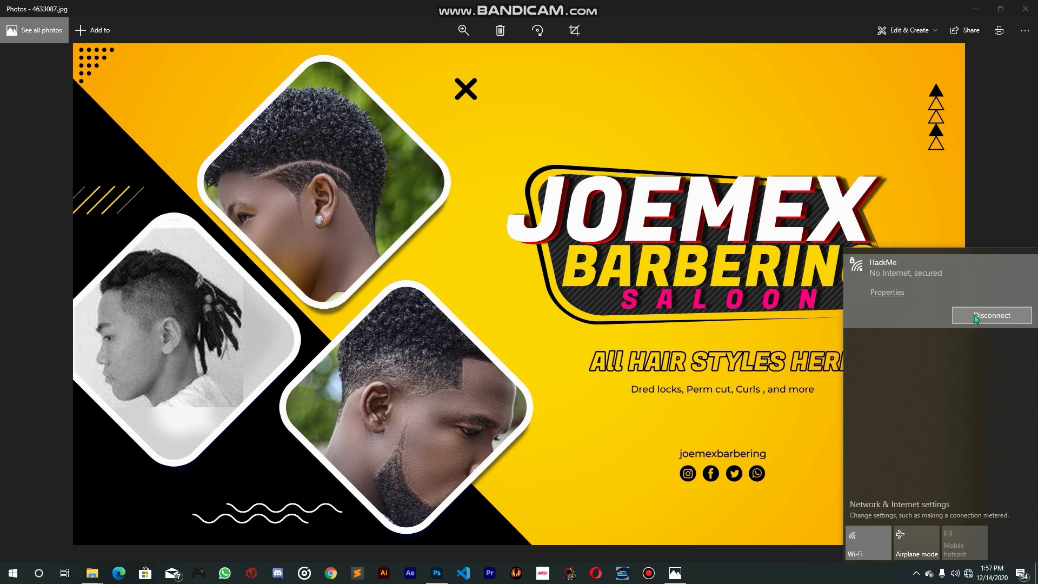
pyautogui.click(976, 8)
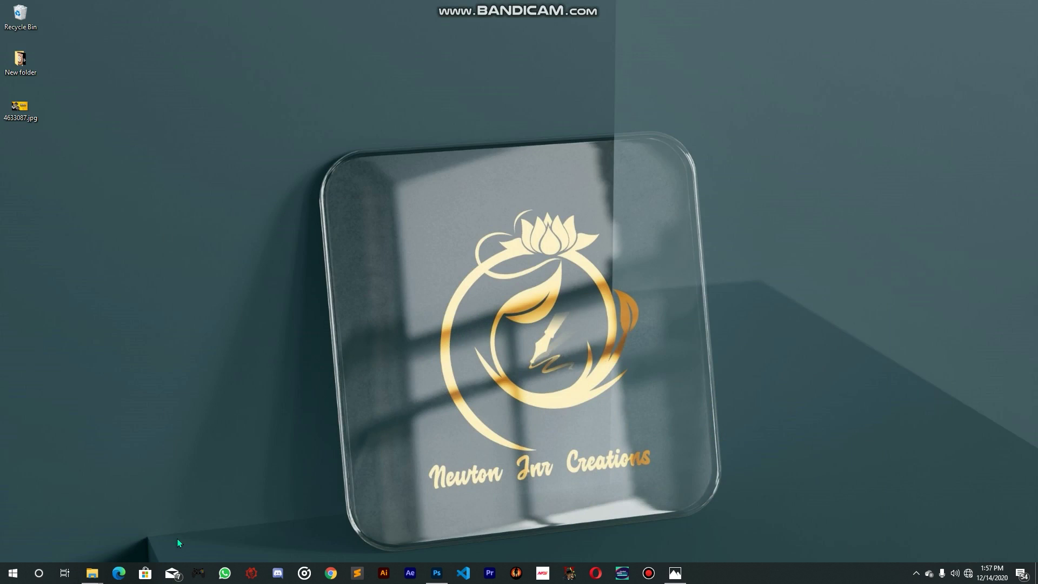
# Switch to Chrome and search Freepik for "banners", limiting the resource type to Psd
pyautogui.click(332, 573)
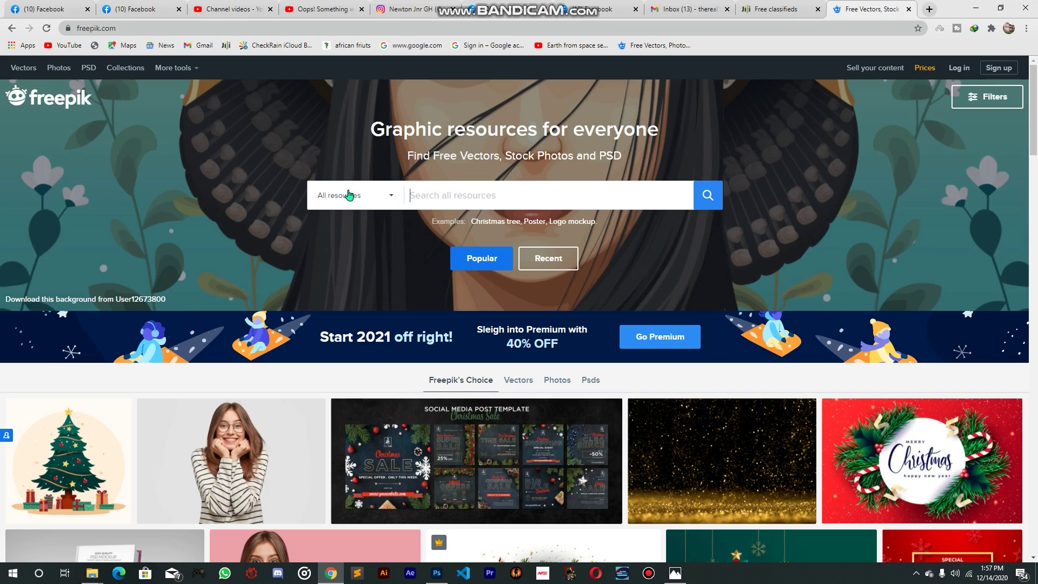
pyautogui.click(390, 198)
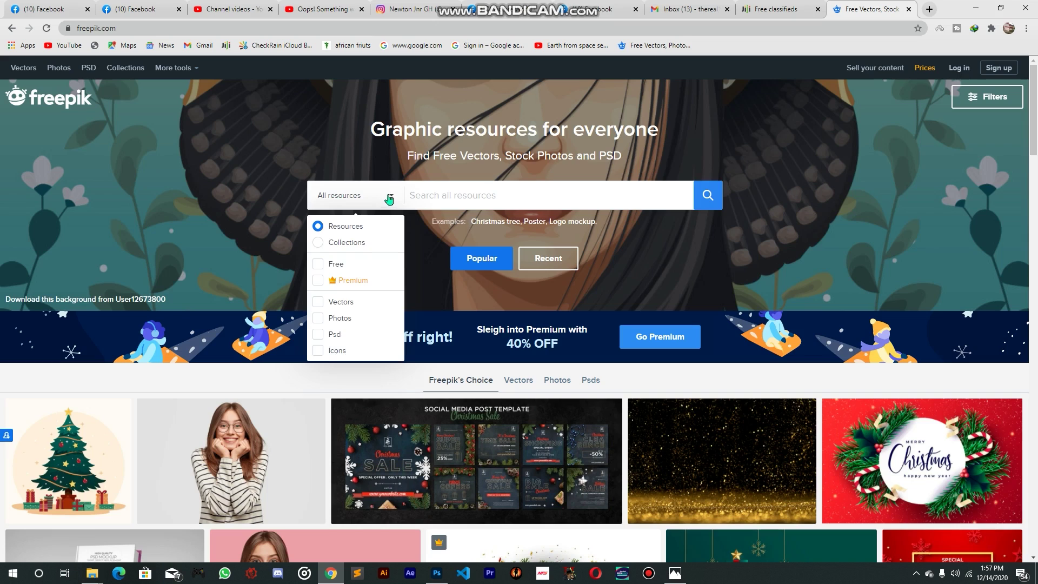
pyautogui.click(317, 336)
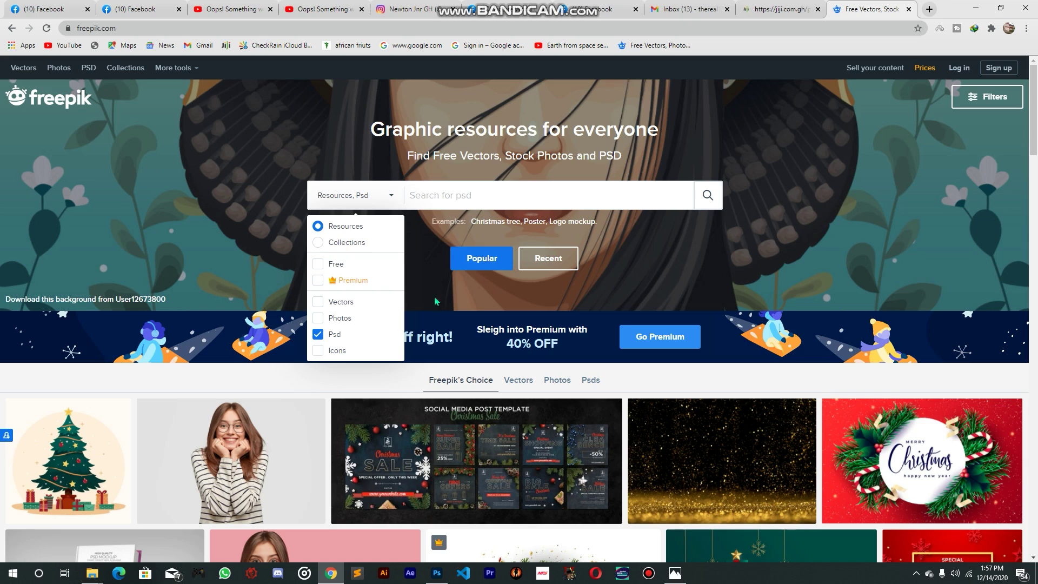
pyautogui.click(449, 197)
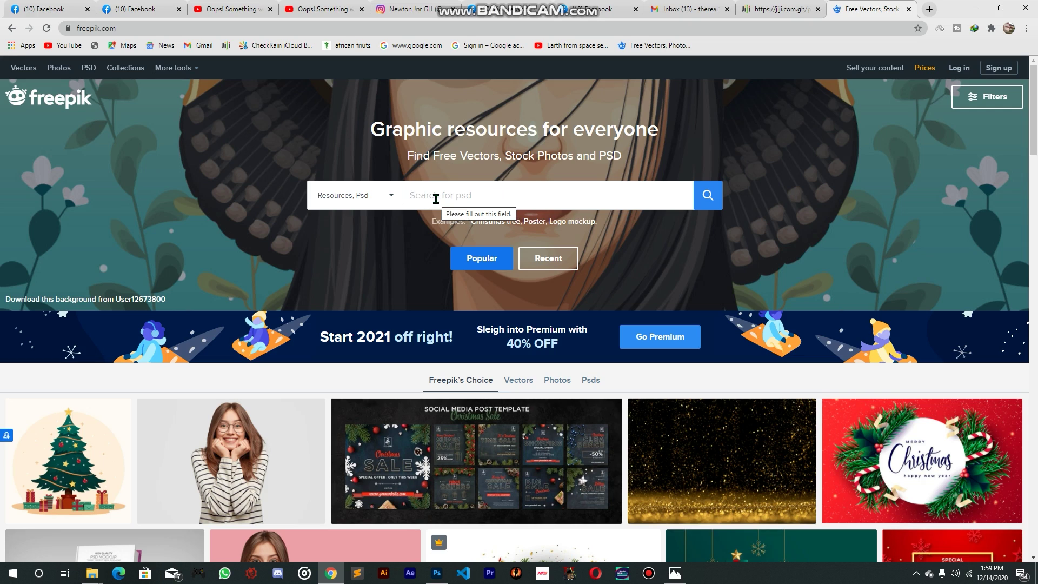
pyautogui.write('banners')
pyautogui.press('Return')
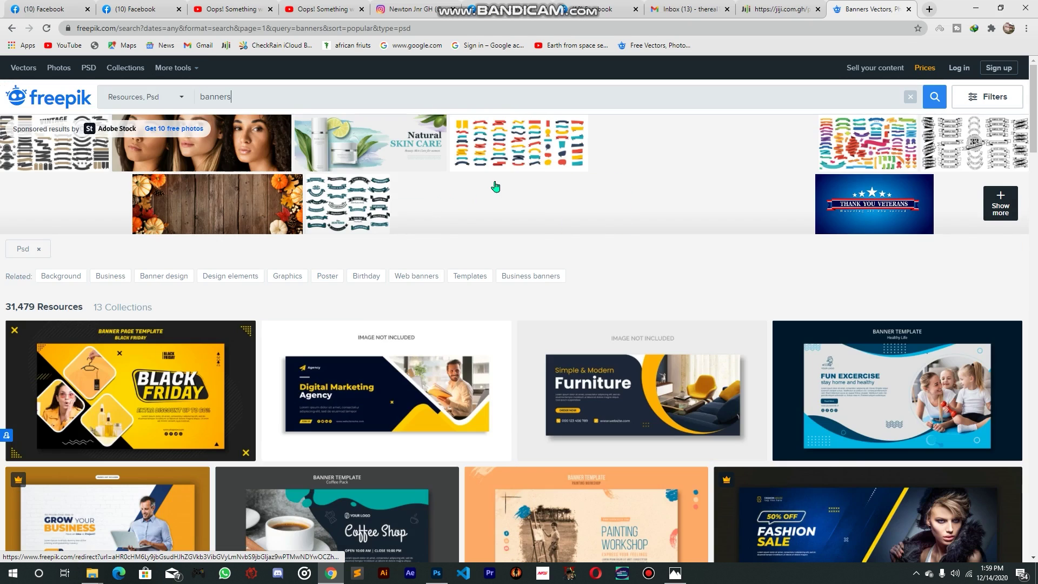
# Open the result "Horizontal banner template for black friday clearance" in a new tab and view its page
pyautogui.scroll(-2, 486, 192)
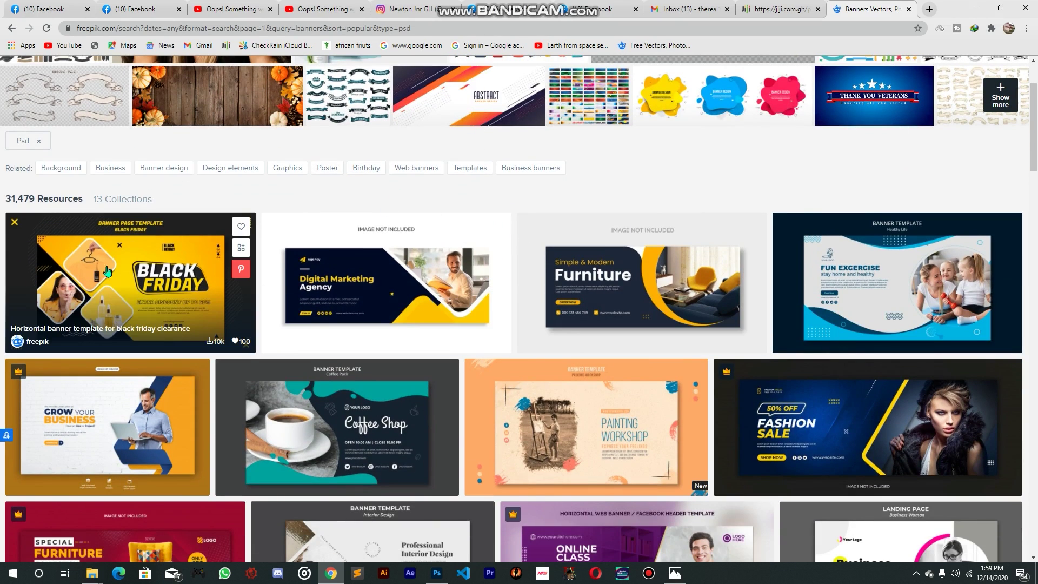
pyautogui.rightClick(124, 272)
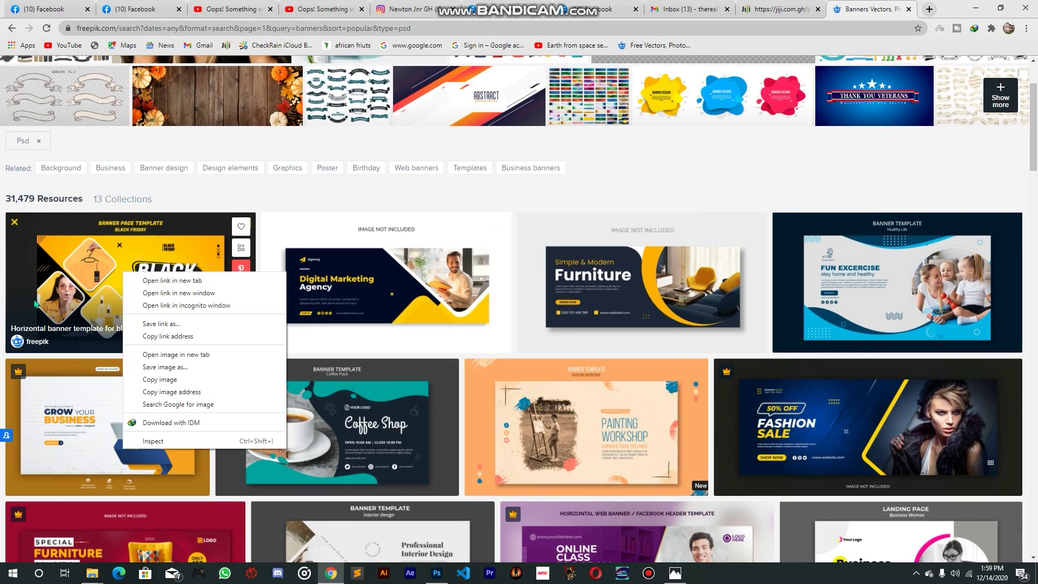
pyautogui.click(170, 280)
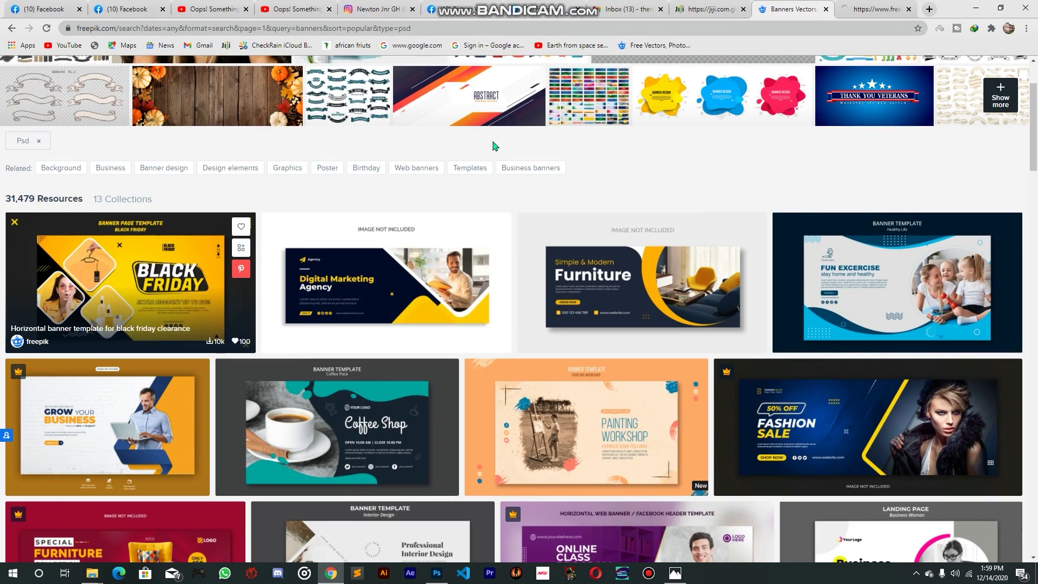
pyautogui.click(860, 10)
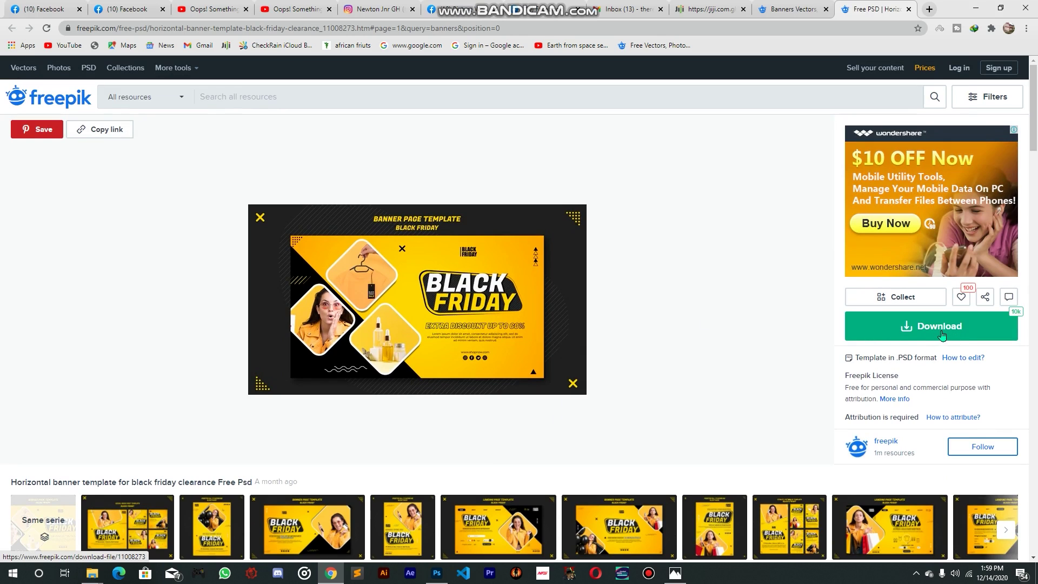
# Start the free download of the black friday banner template, pause the transfer, and cancel it
pyautogui.click(936, 337)
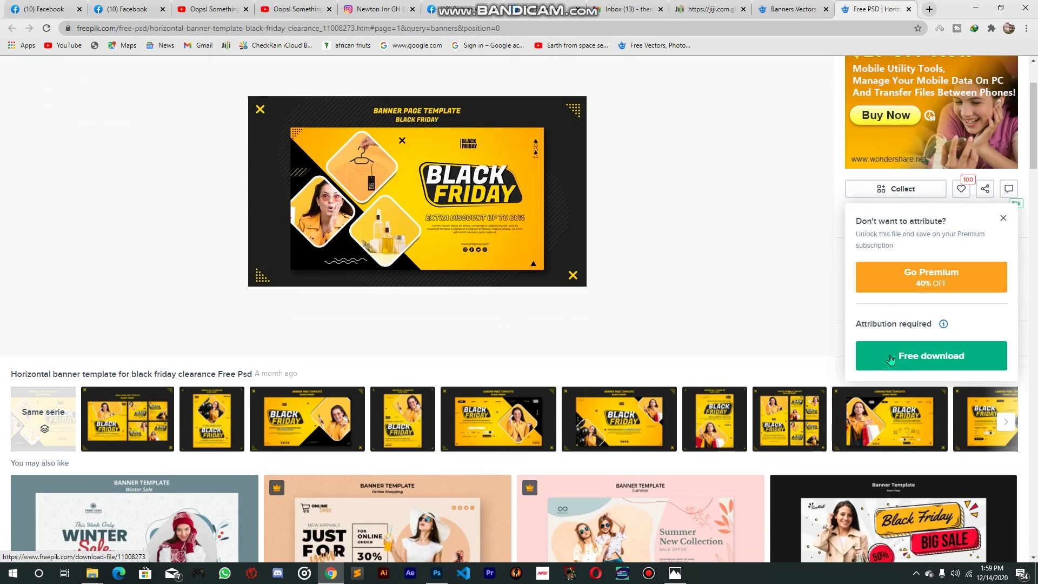
pyautogui.click(931, 362)
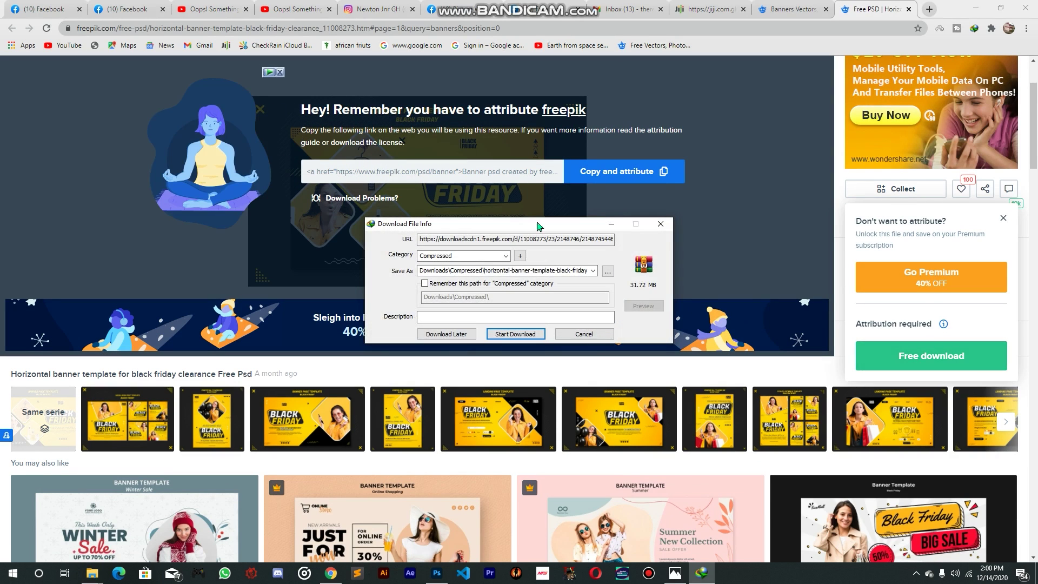
pyautogui.moveTo(537, 223); pyautogui.dragTo(453, 198)
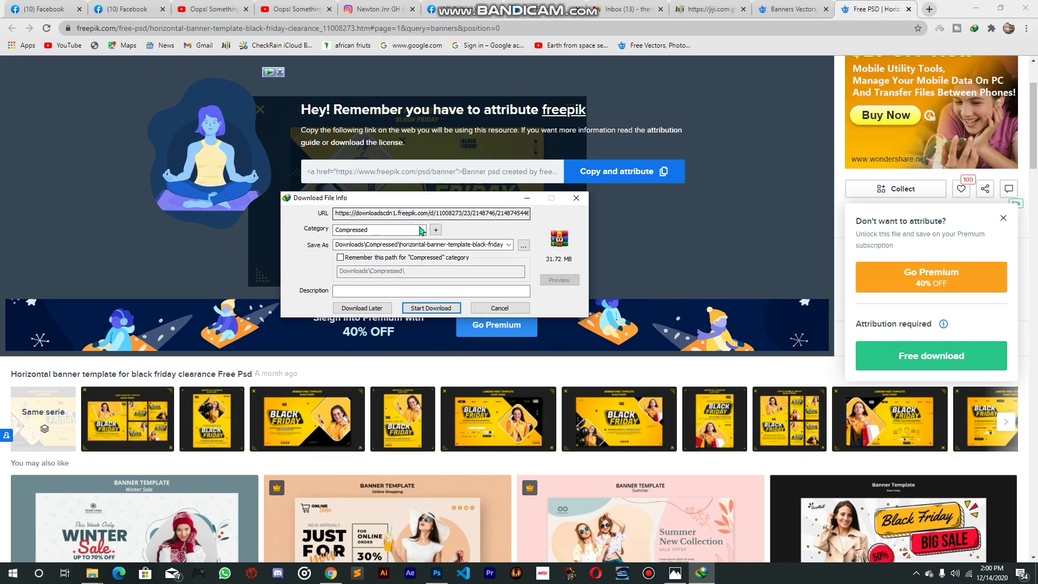
pyautogui.click(431, 308)
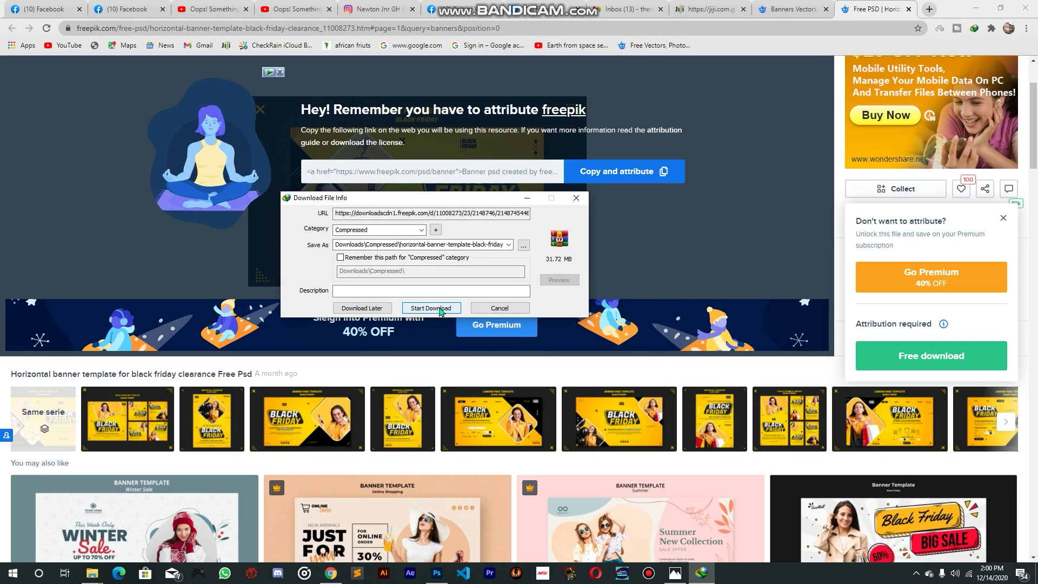
pyautogui.click(557, 342)
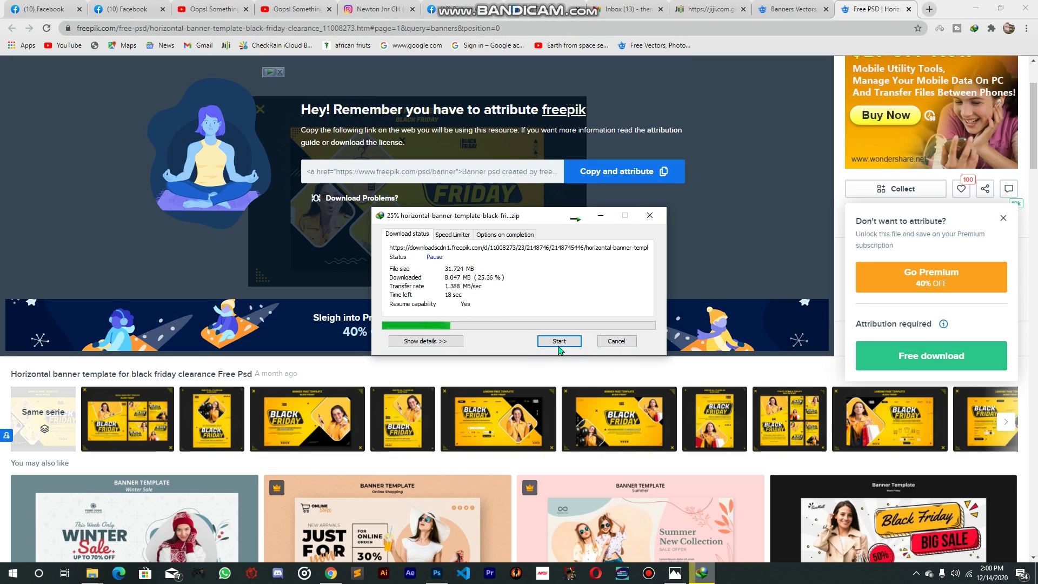
pyautogui.click(631, 345)
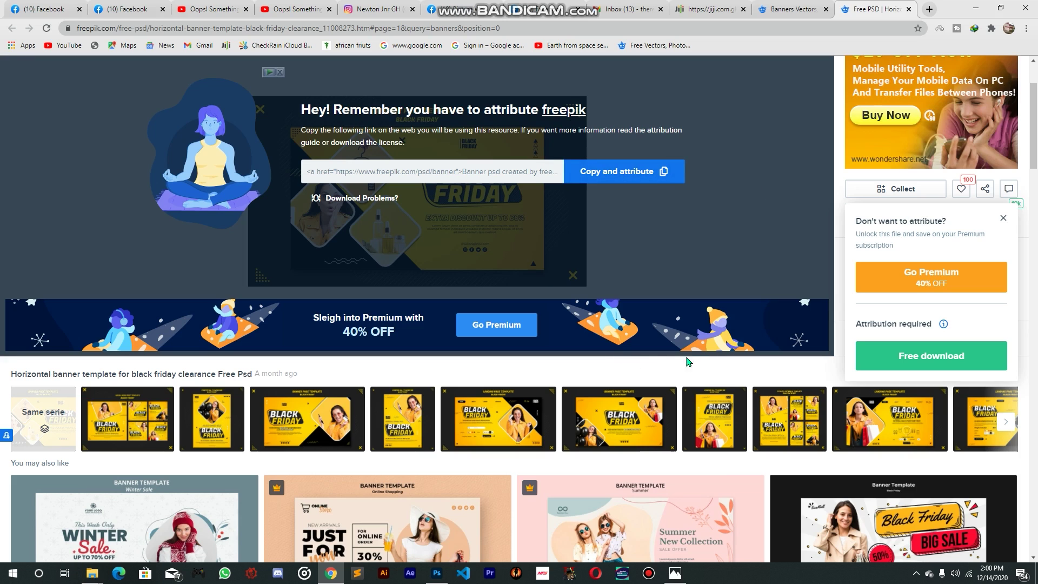
# Switch to Photoshop, open the recent file 4633087.psd, and deselect its layers
pyautogui.scroll(2, 690, 357)
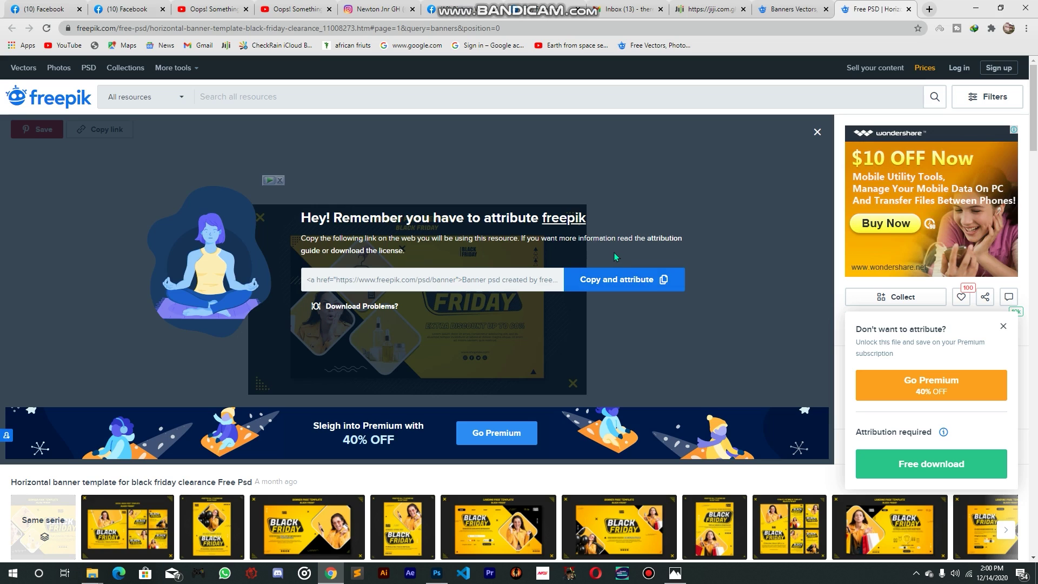
pyautogui.scroll(-4, 624, 316)
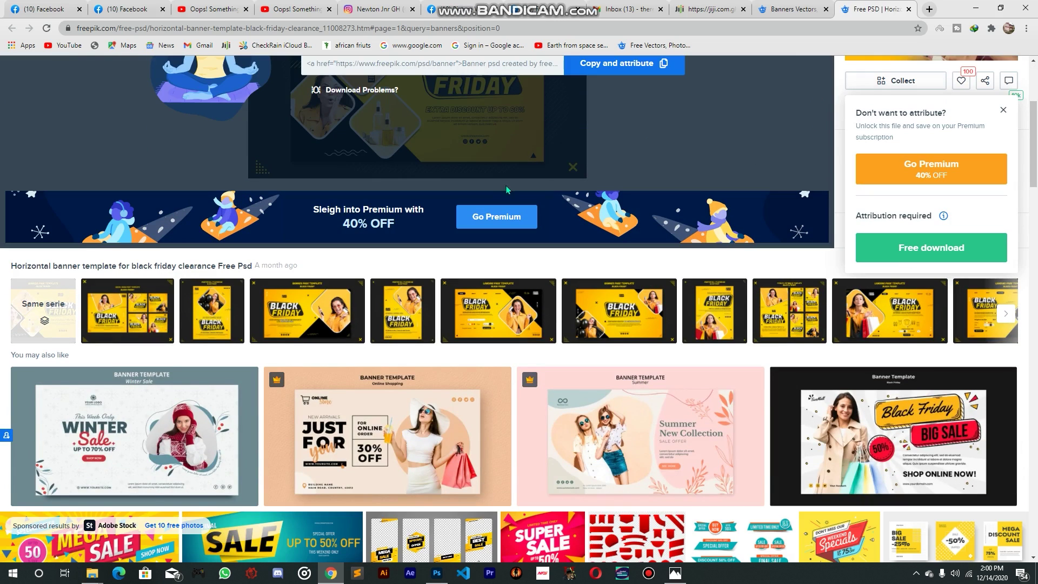
pyautogui.click(976, 9)
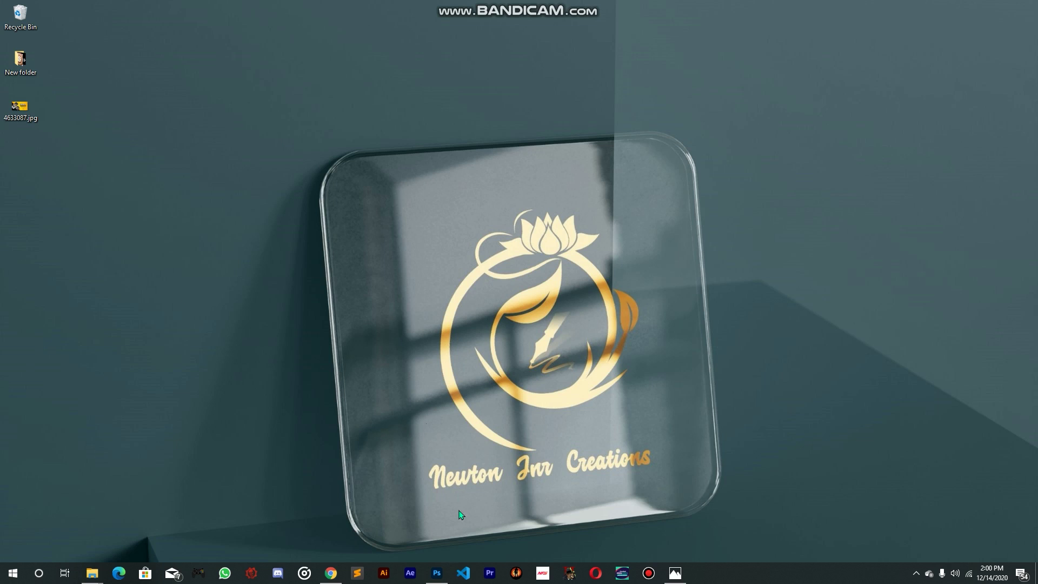
pyautogui.click(438, 573)
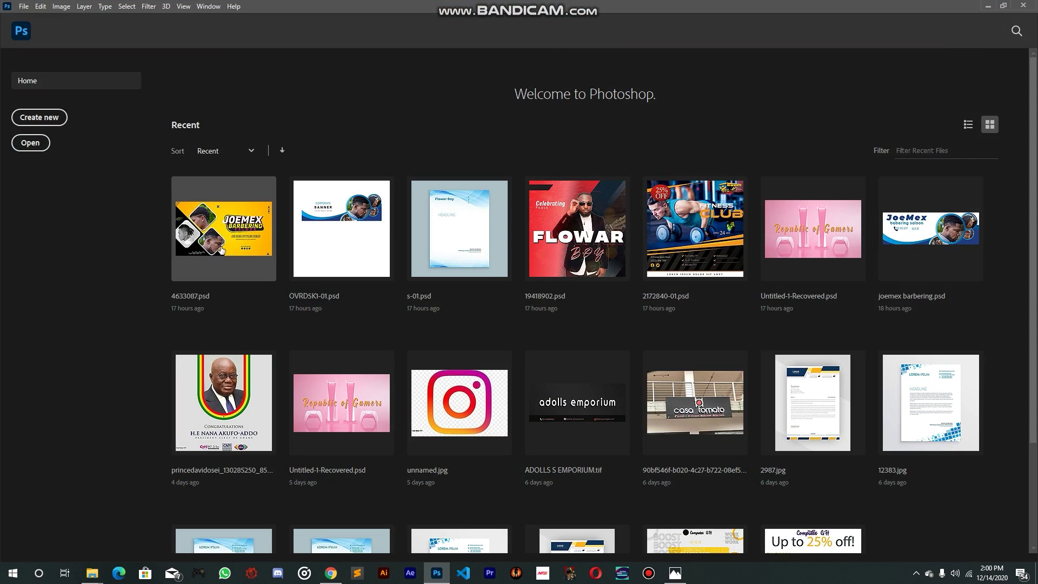
pyautogui.click(231, 234)
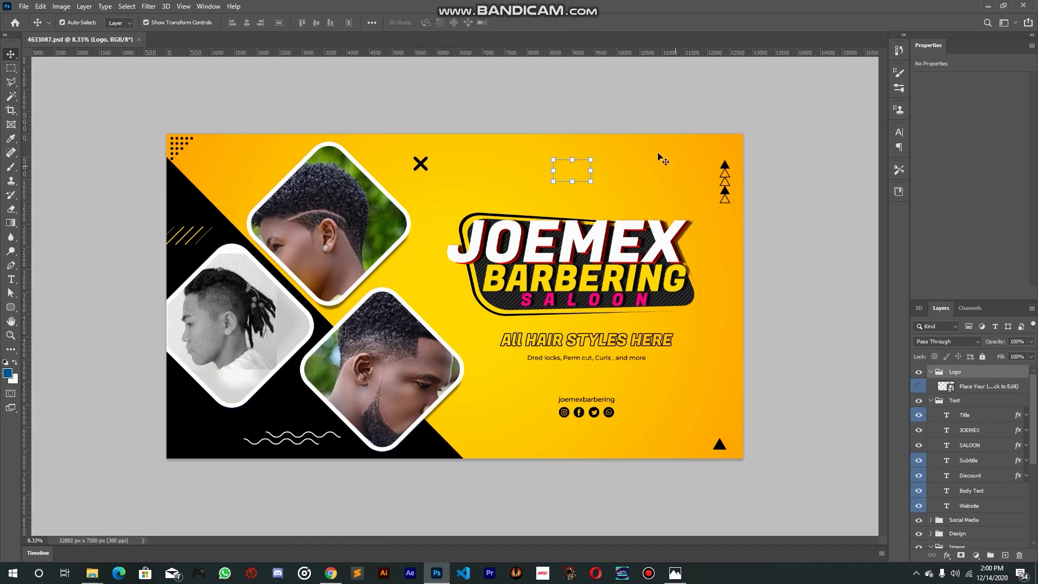
pyautogui.click(803, 142)
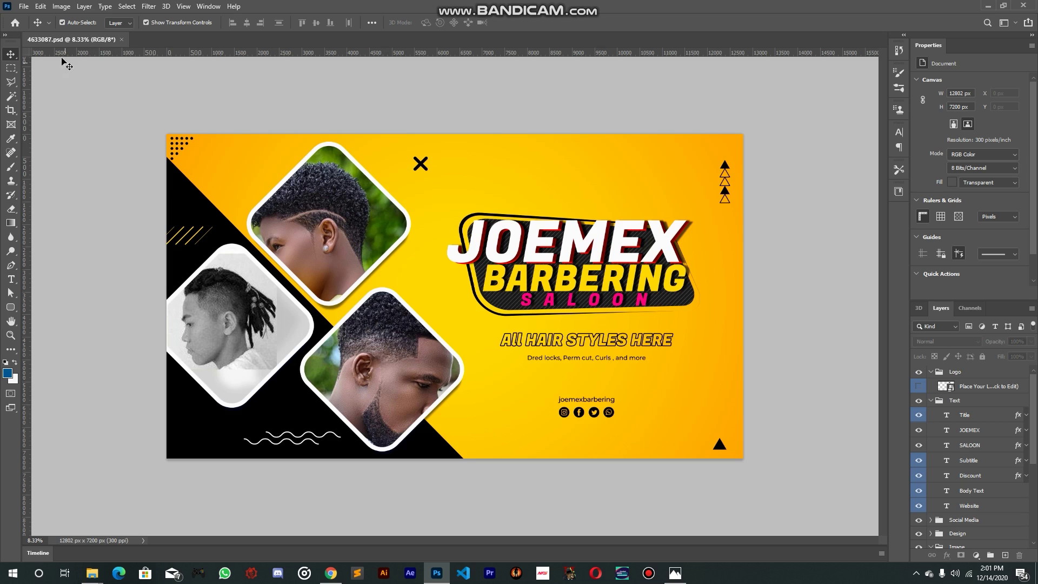
# Start a new document and name it "JoeMex Babering Saloon"
pyautogui.click(23, 7)
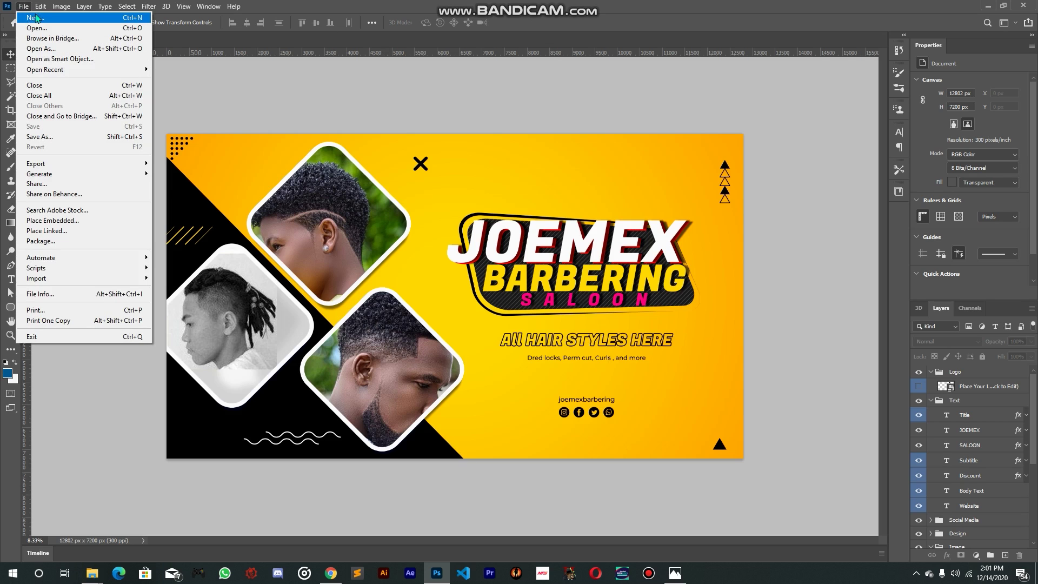
pyautogui.click(39, 19)
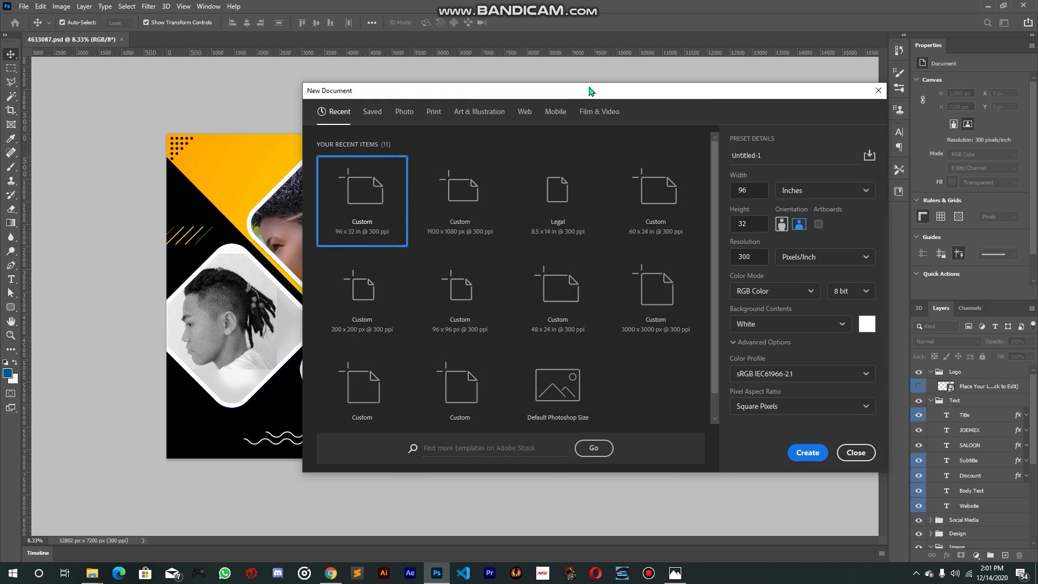
pyautogui.moveTo(591, 91); pyautogui.dragTo(428, 92)
pyautogui.moveTo(583, 154); pyautogui.dragTo(561, 153)
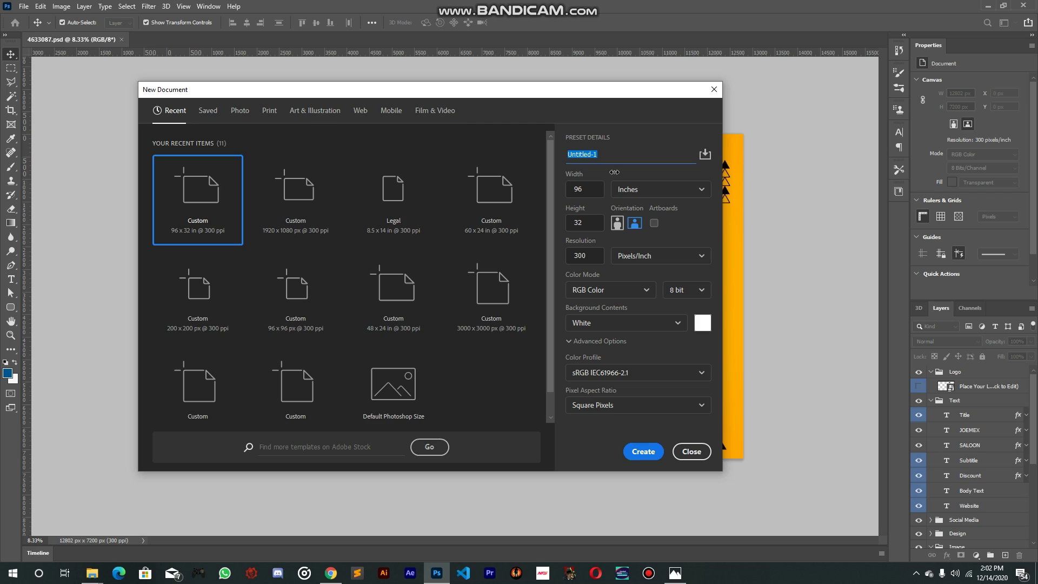
pyautogui.write('J')
pyautogui.press('BackSpace')
pyautogui.press('Tab')
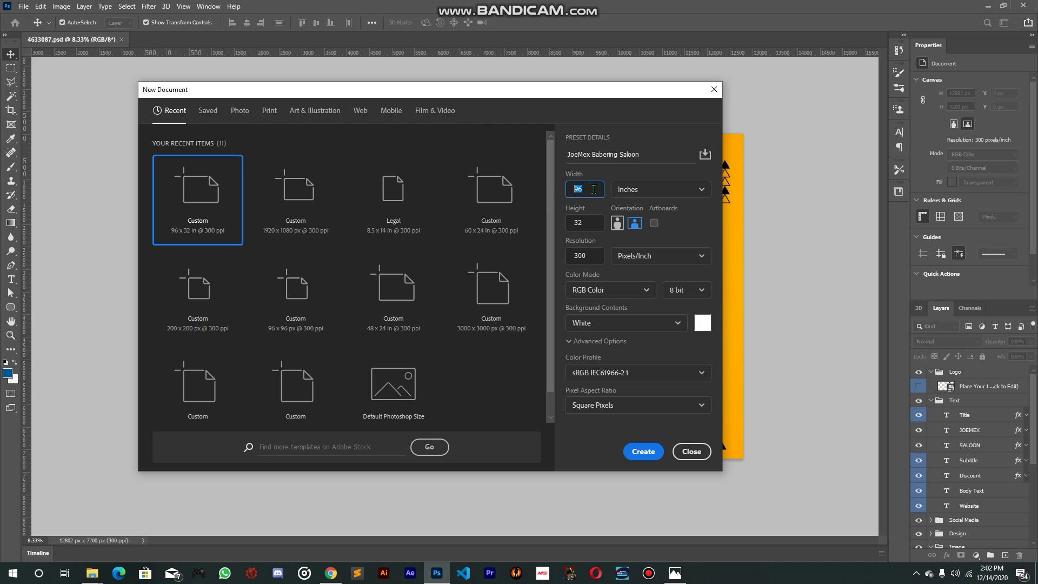
# Set the new document's width to 48 inches and height to 24 inches, and create it
pyautogui.write('48')
pyautogui.click(596, 222)
pyautogui.write('24')
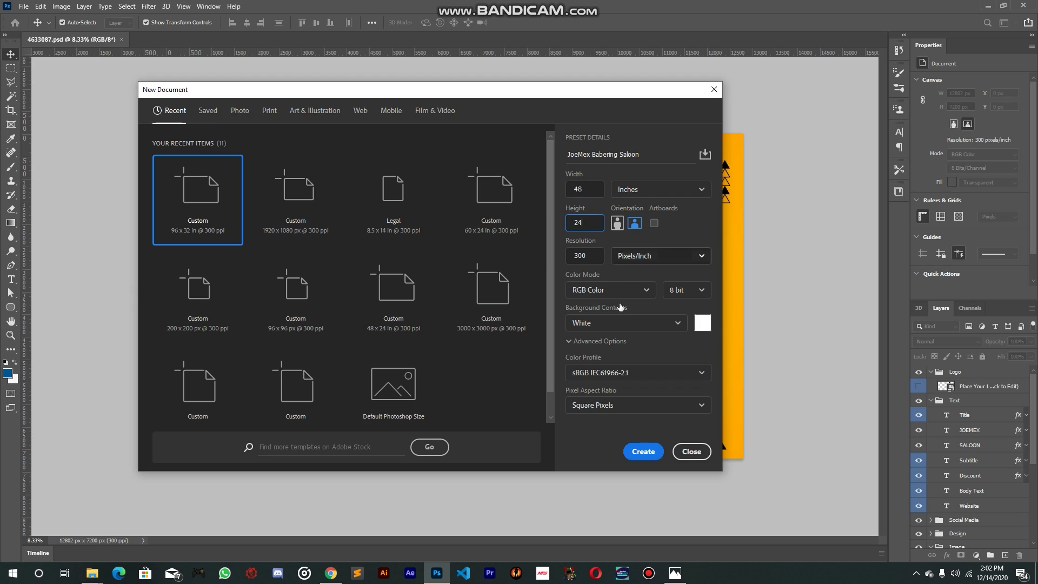
pyautogui.click(641, 455)
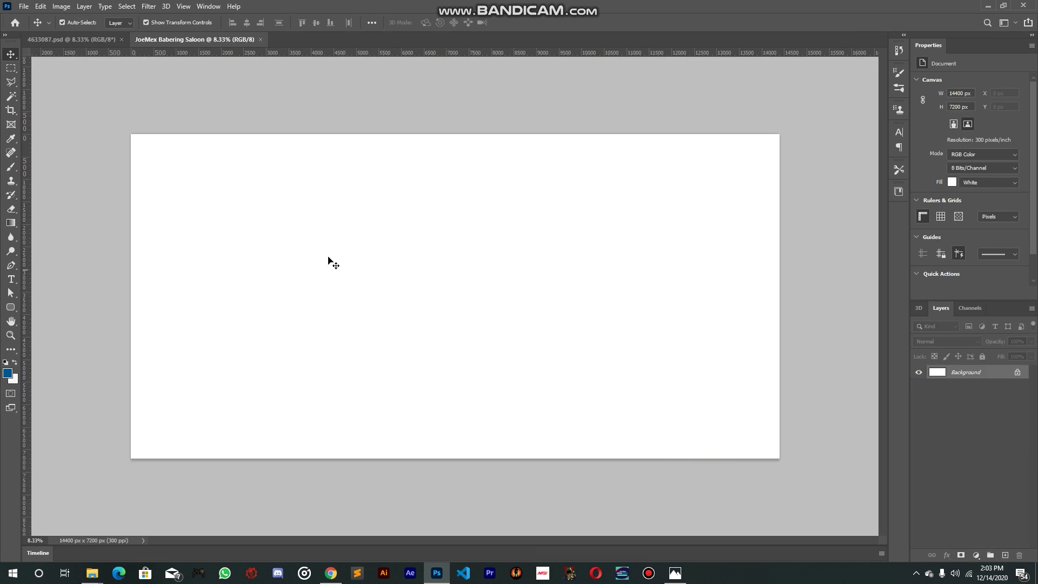
# Compare the finished 4633087.psd banner with the blank JoeMex Babering Saloon document
pyautogui.click(102, 39)
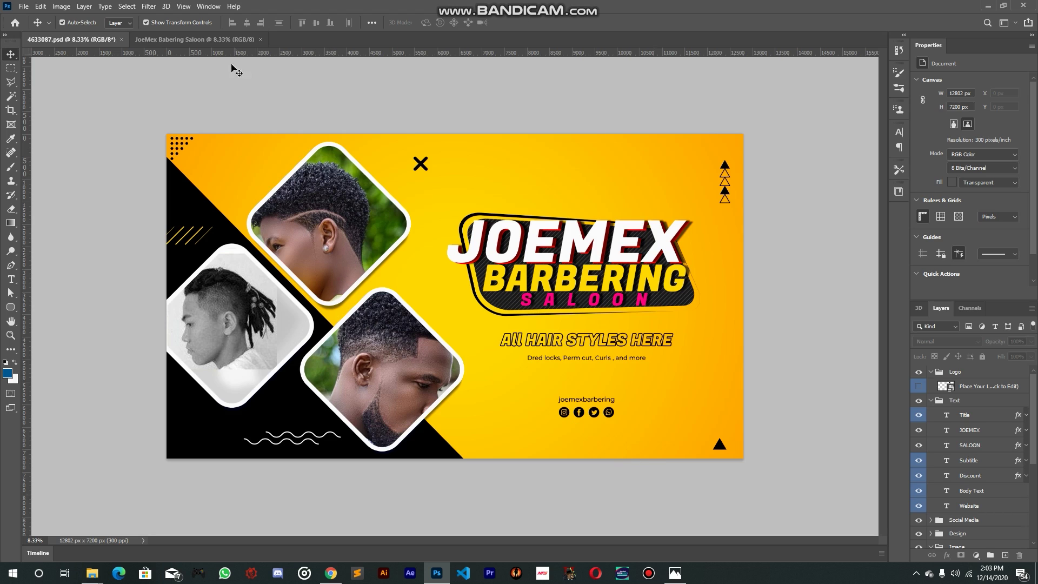
pyautogui.click(226, 38)
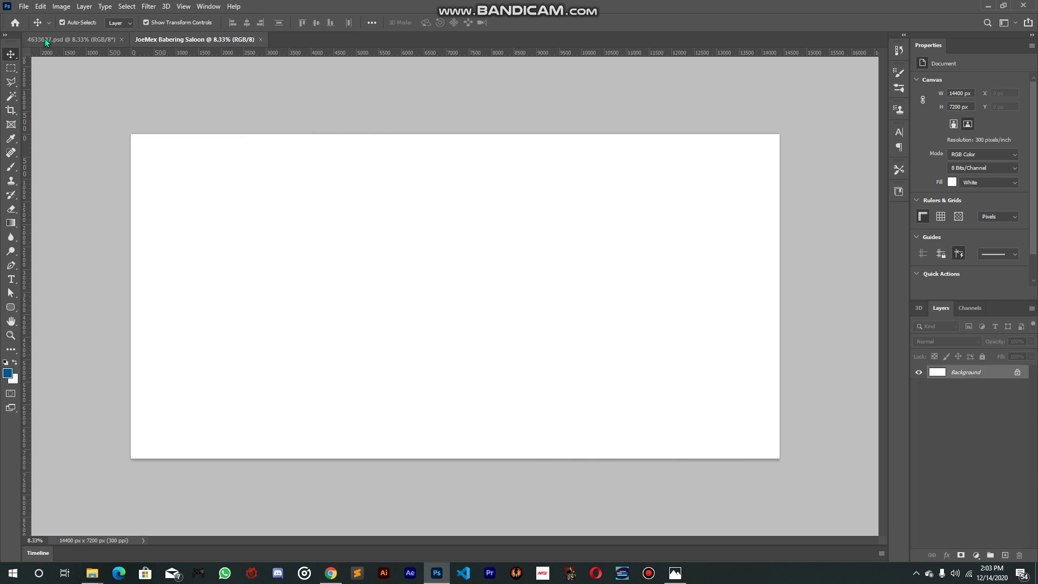
pyautogui.click(45, 40)
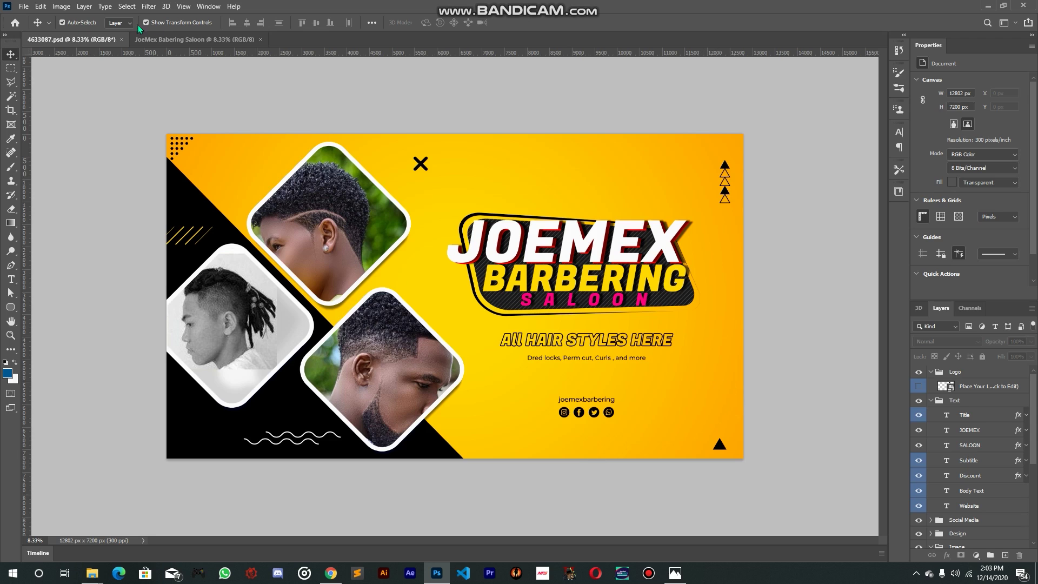
pyautogui.click(192, 40)
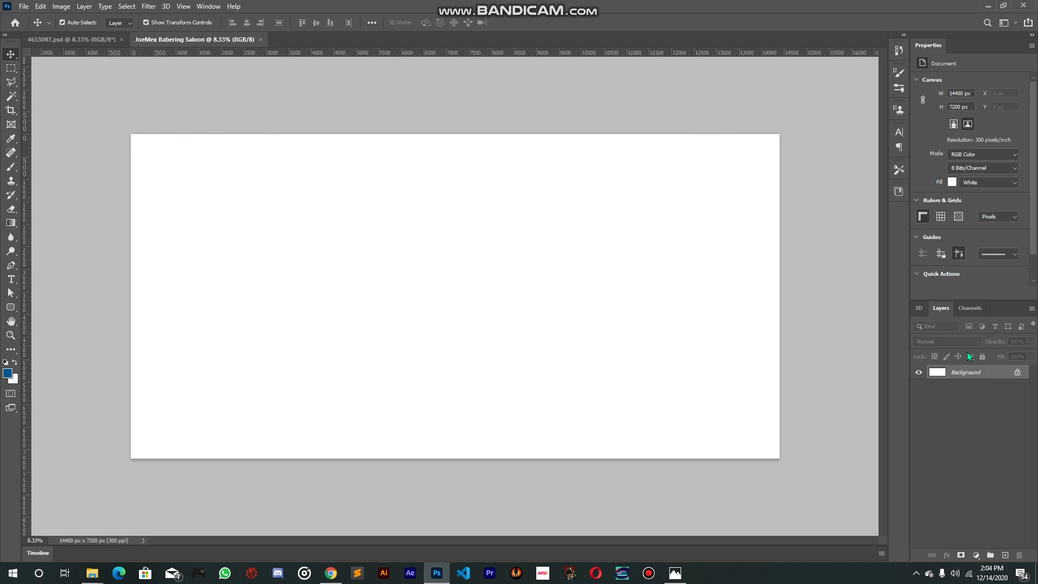
# Add a new layer above the Background and fill it with the blue foreground colour
pyautogui.click(1006, 556)
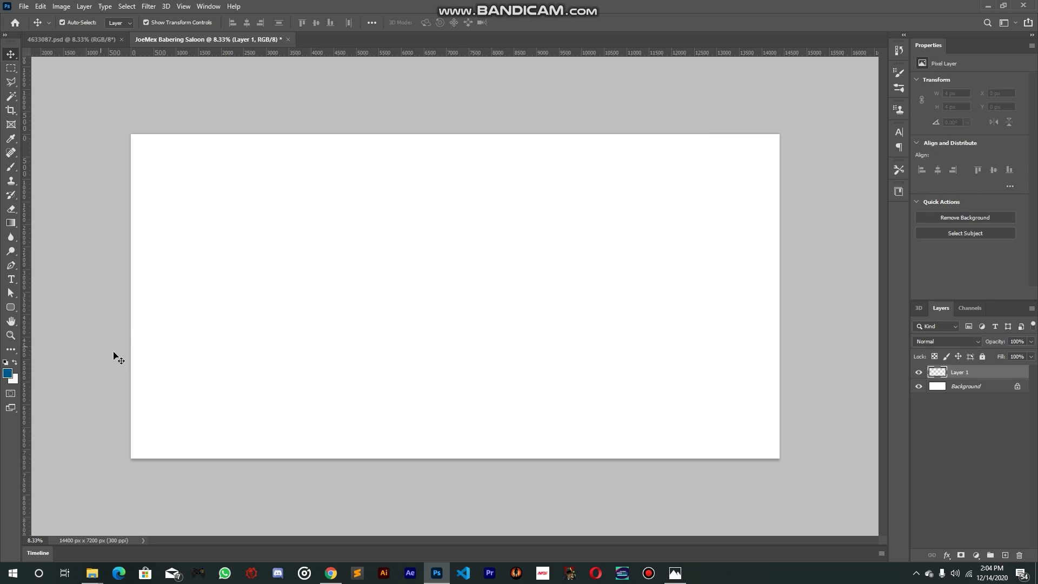
pyautogui.click(14, 250)
pyautogui.hotkey('alt', 'BackSpace')
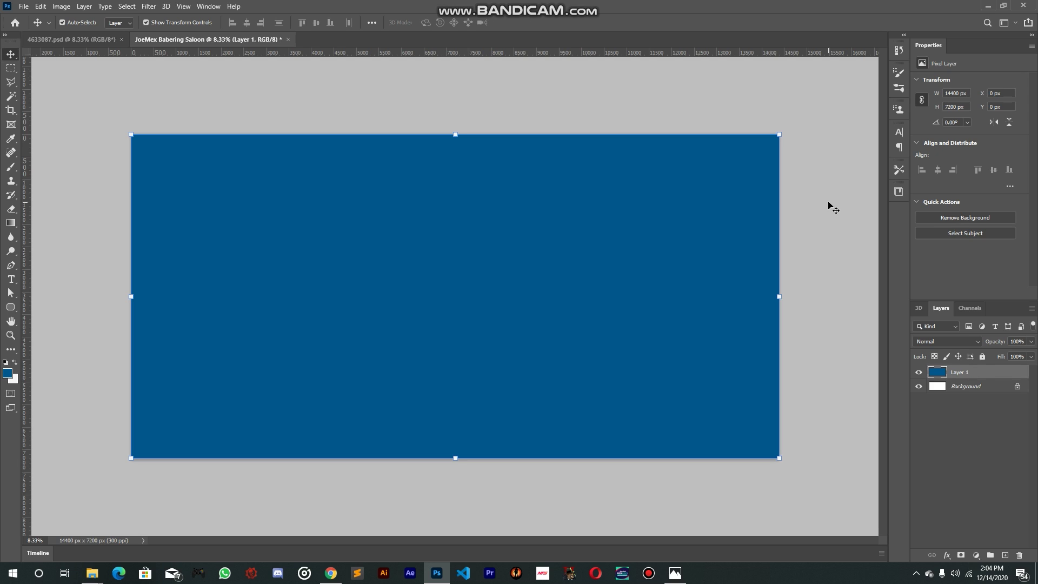
pyautogui.click(832, 208)
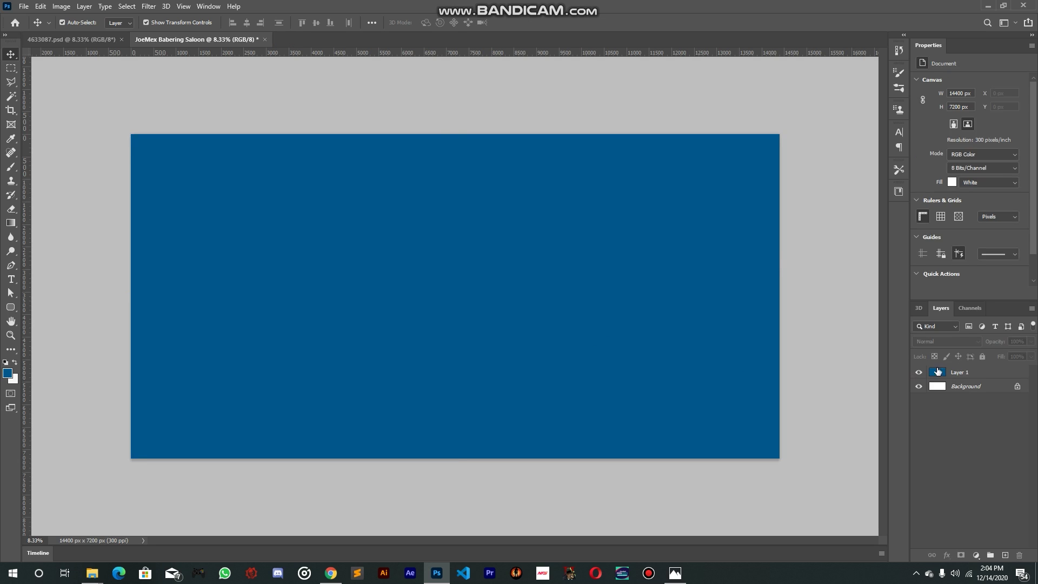
# Add a Gradient Overlay layer style to the blue-filled layer and set its style to Linear
pyautogui.click(979, 380)
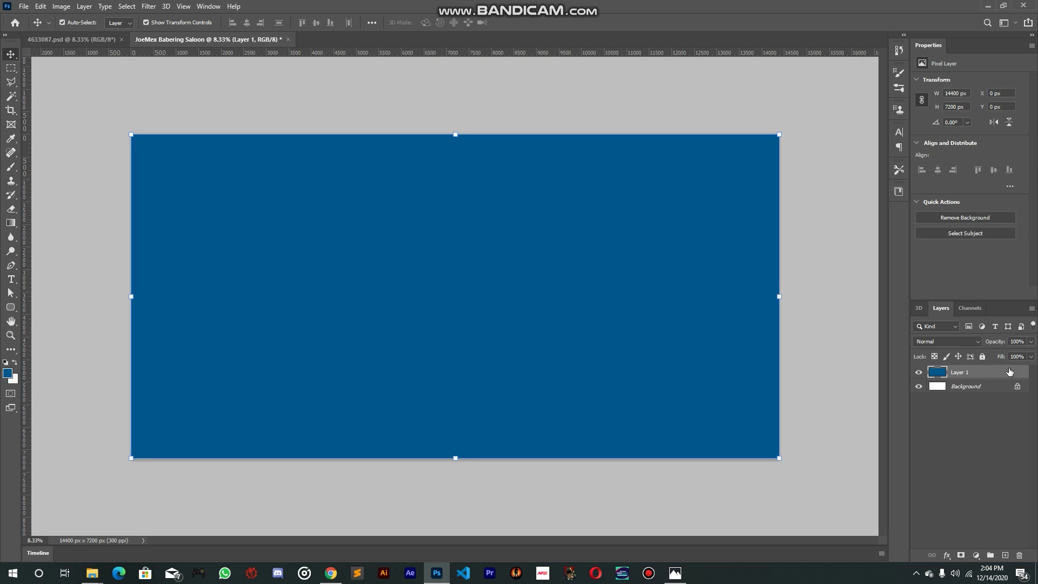
pyautogui.doubleClick(938, 373)
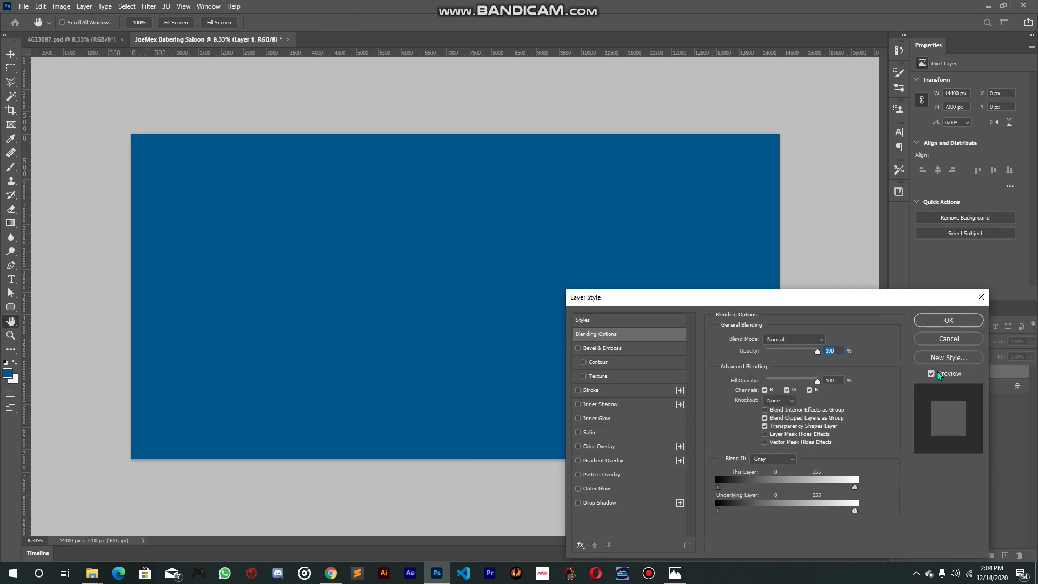
pyautogui.moveTo(850, 302); pyautogui.dragTo(808, 144)
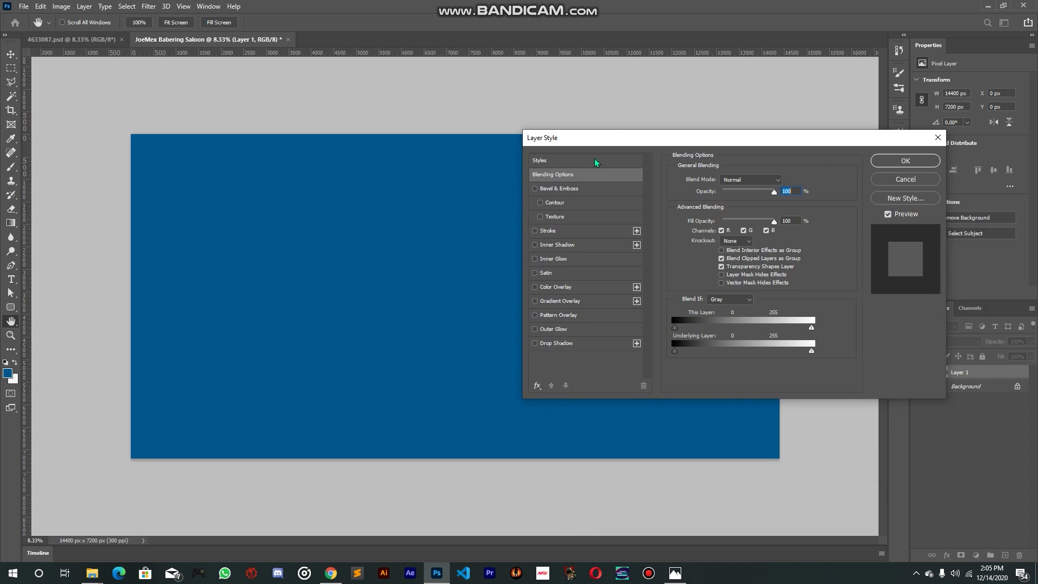
pyautogui.moveTo(628, 147); pyautogui.dragTo(594, 147)
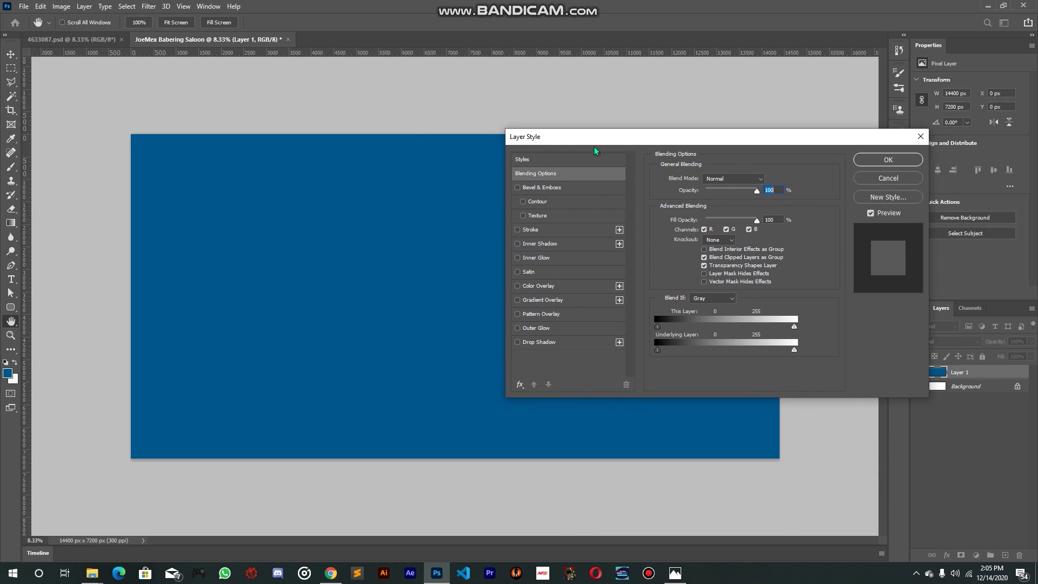
pyautogui.click(538, 300)
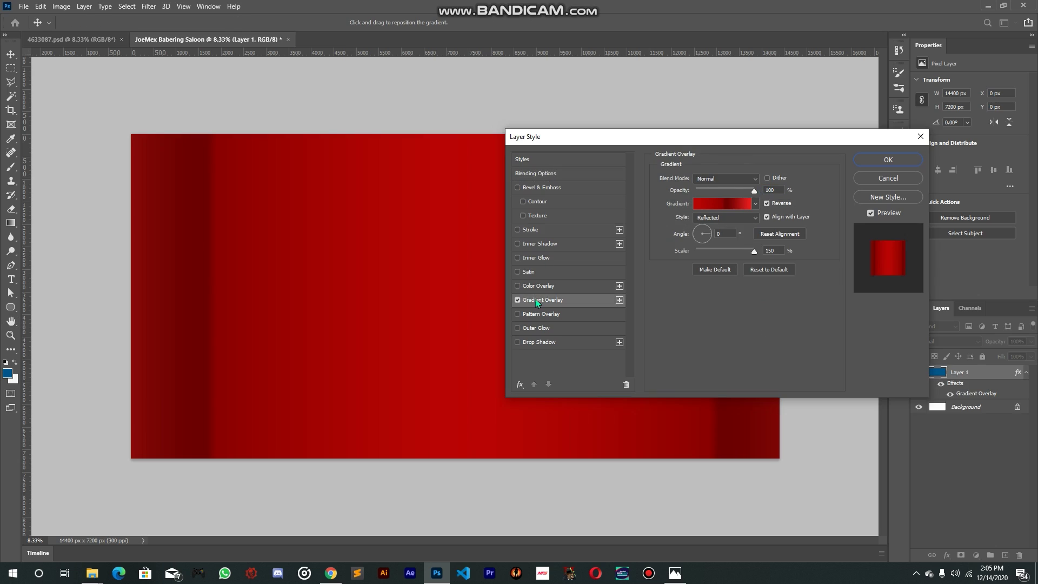
pyautogui.moveTo(587, 138); pyautogui.dragTo(508, 166)
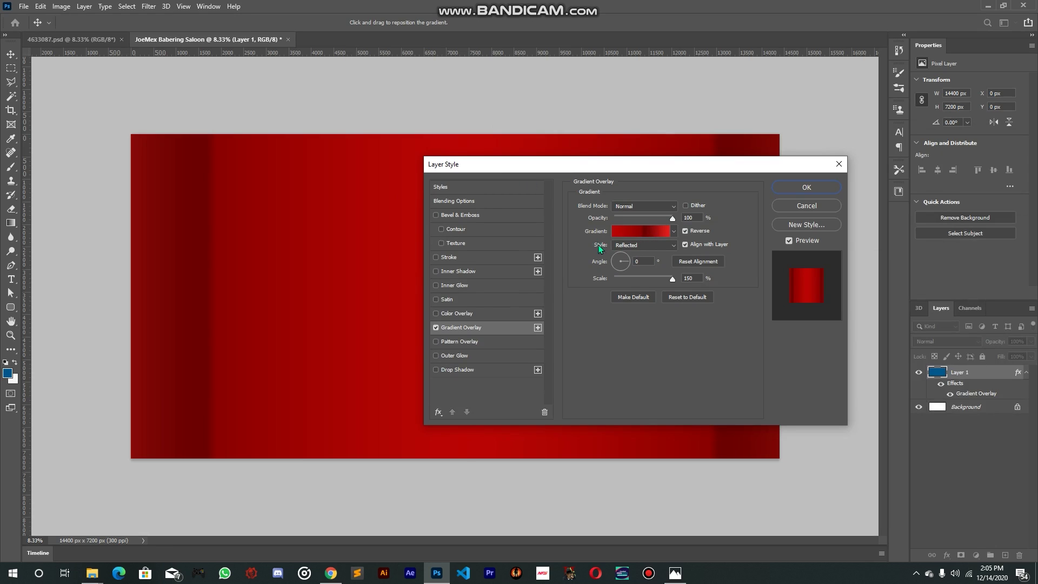
pyautogui.click(637, 245)
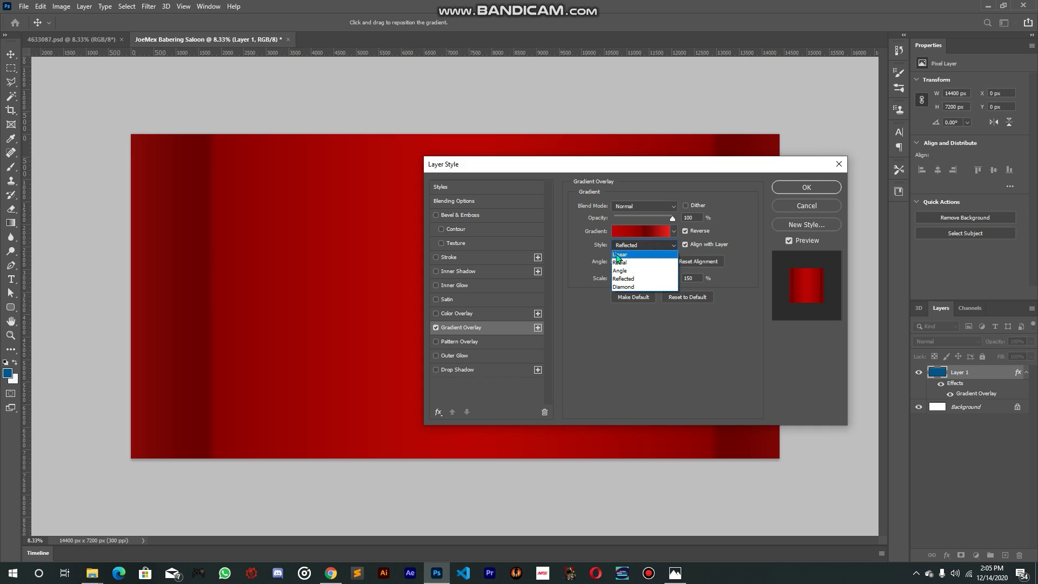
pyautogui.click(625, 255)
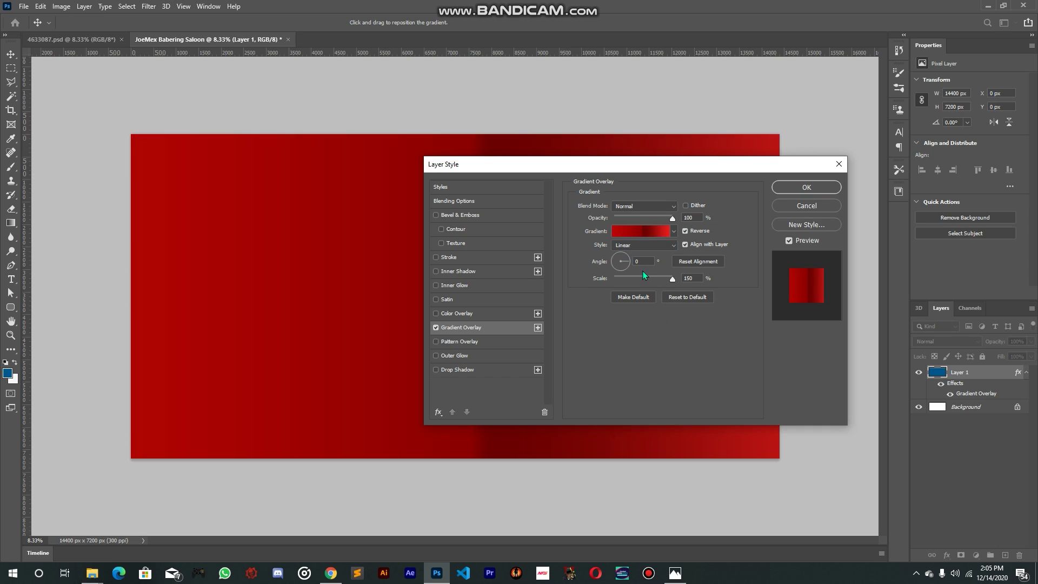
# Edit the overlay's gradient and apply the Foreground to Background preset from the Basics group
pyautogui.click(641, 234)
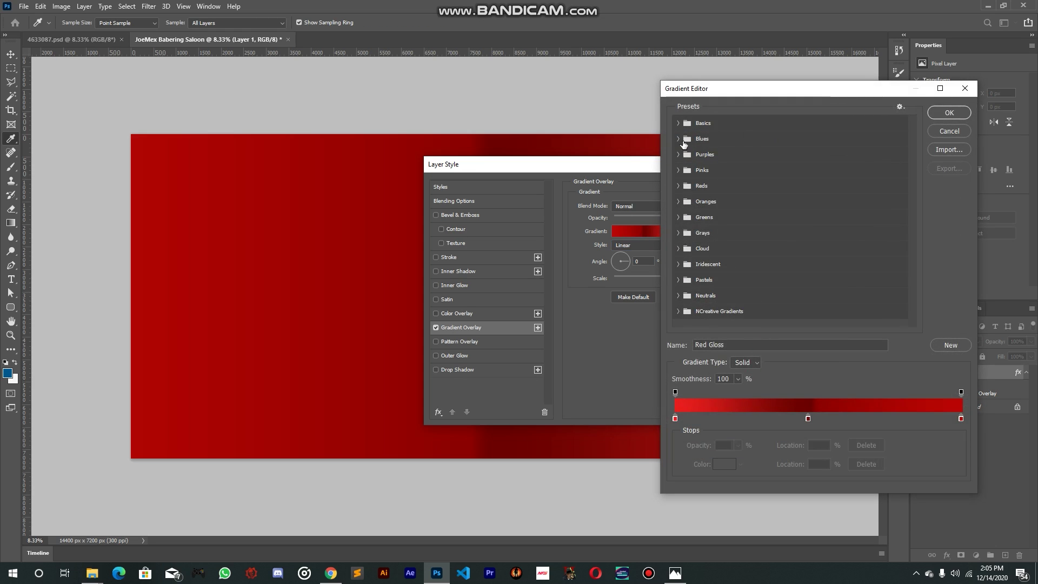
pyautogui.click(678, 123)
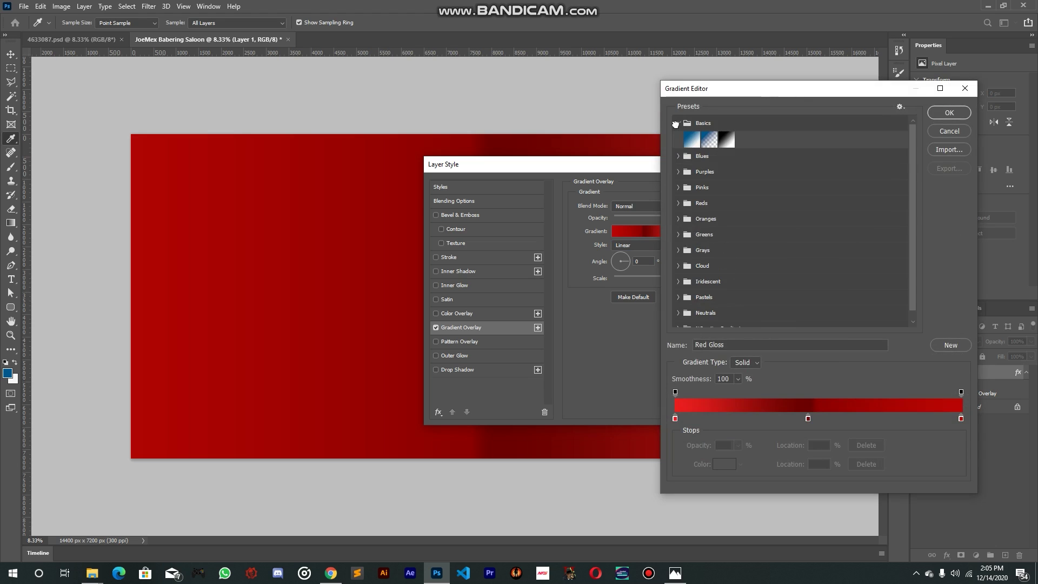
pyautogui.scroll(-1, 747, 258)
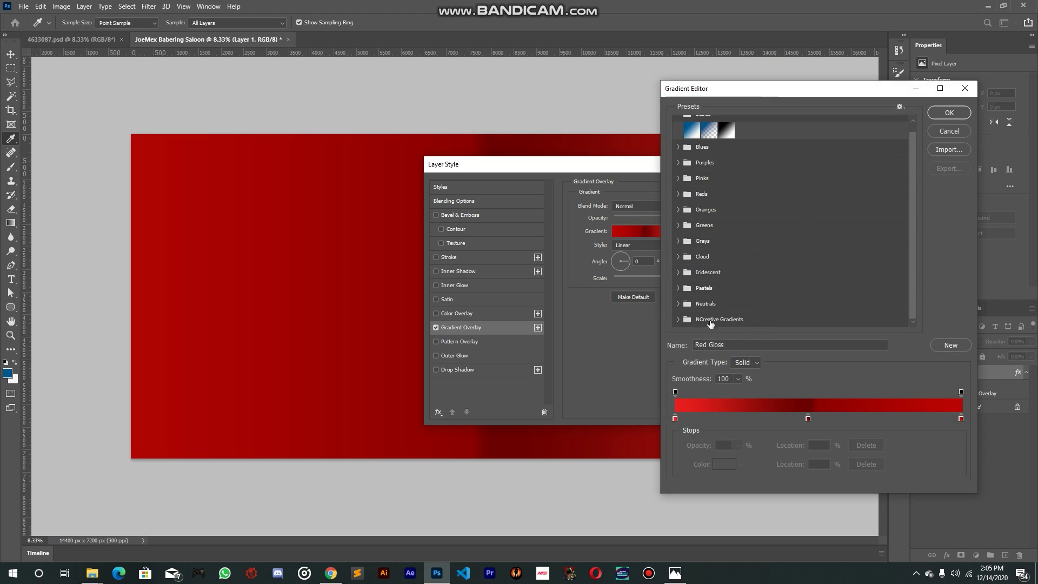
pyautogui.scroll(1, 718, 272)
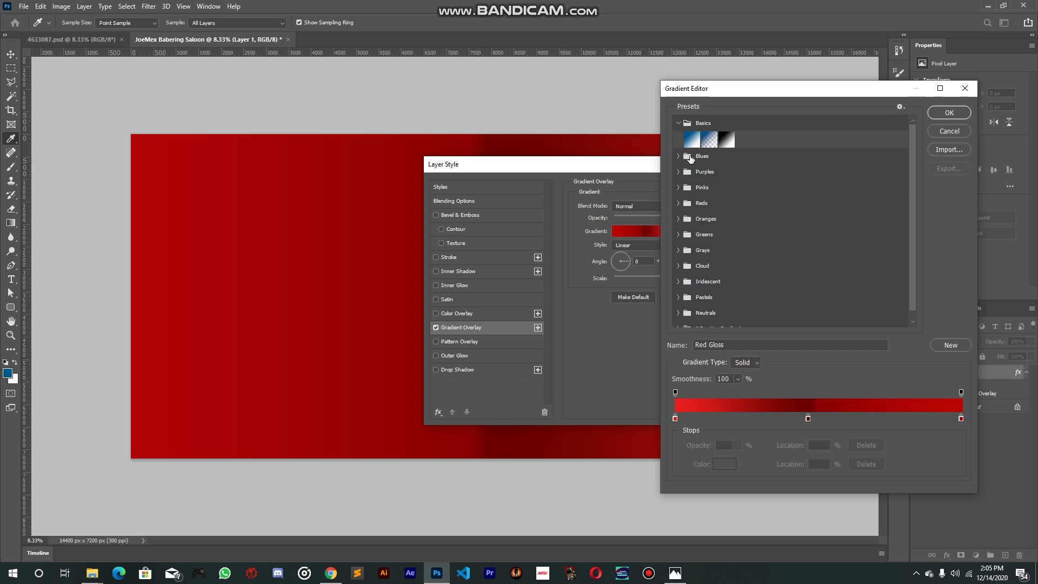
pyautogui.click(694, 141)
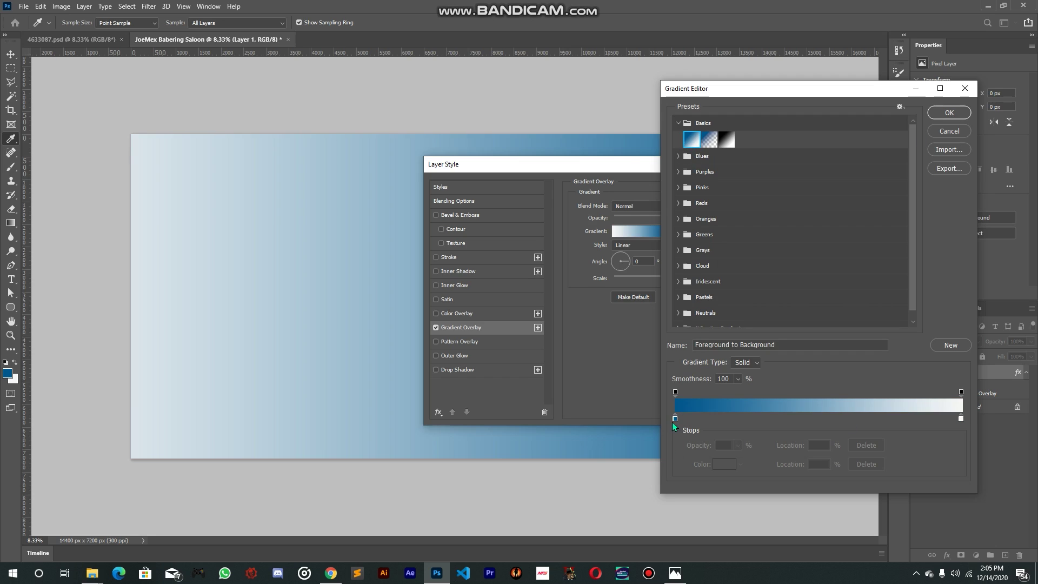
# Change the gradient's starting colour stop at location 0% to yellow e6c907
pyautogui.moveTo(714, 89); pyautogui.dragTo(502, 56)
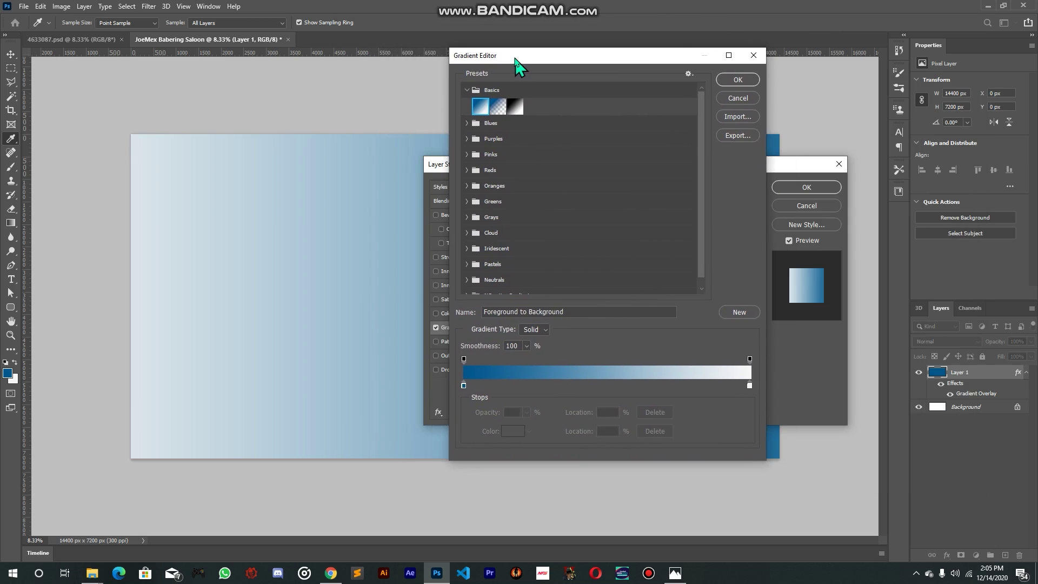
pyautogui.doubleClick(464, 386)
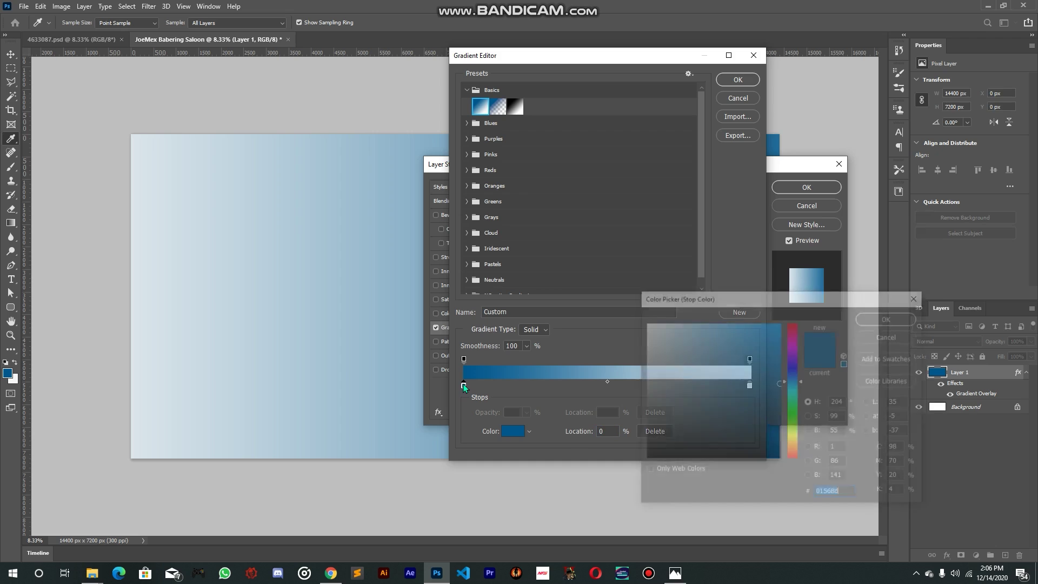
pyautogui.moveTo(730, 306); pyautogui.dragTo(538, 230)
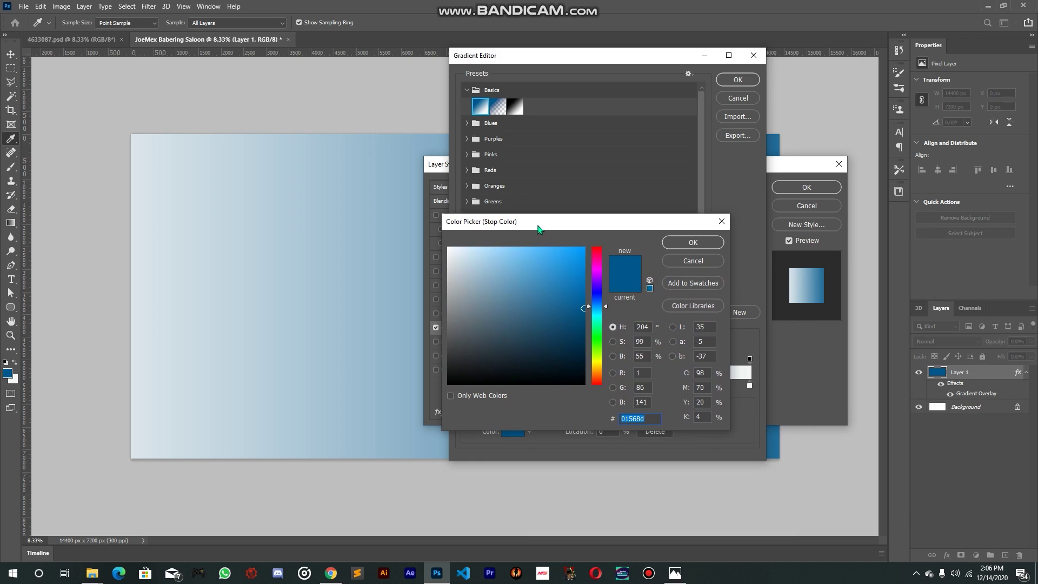
pyautogui.moveTo(597, 374); pyautogui.dragTo(598, 368)
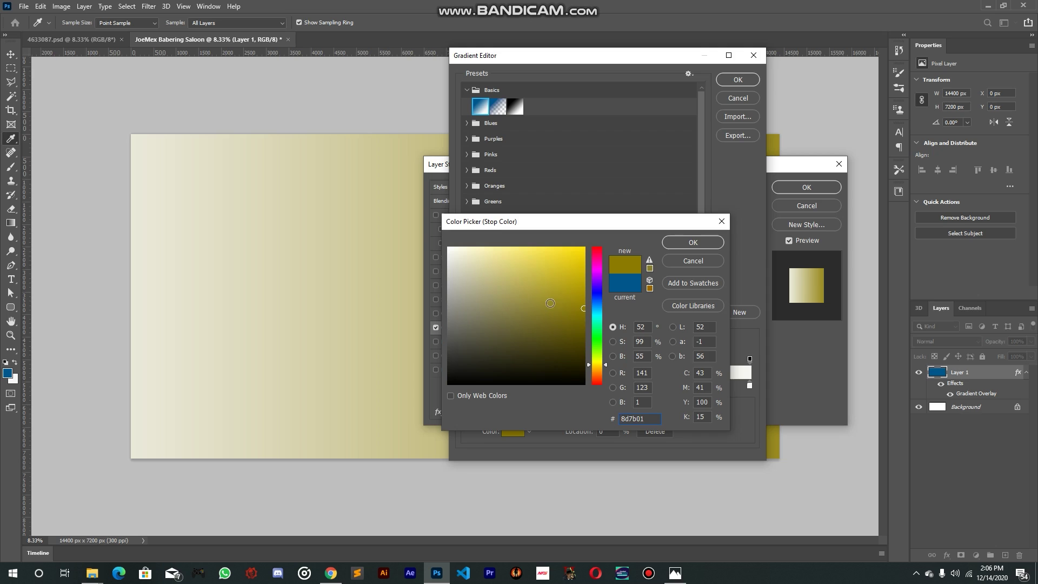
pyautogui.moveTo(558, 270)
pyautogui.mouseDown()
pyautogui.moveTo(585, 247)
pyautogui.moveTo(570, 261)
pyautogui.moveTo(583, 268)
pyautogui.mouseUp()
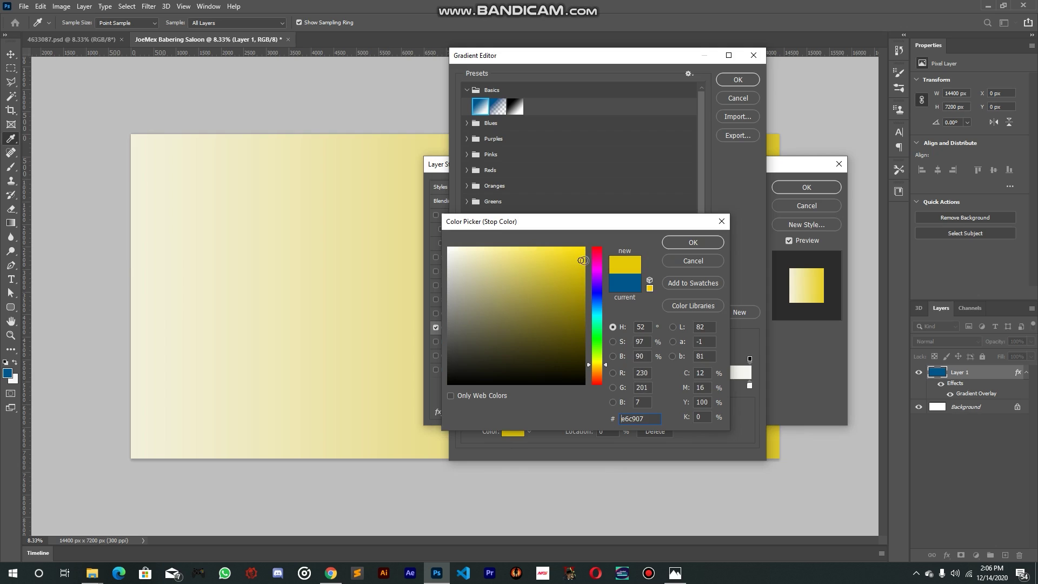
pyautogui.click(676, 245)
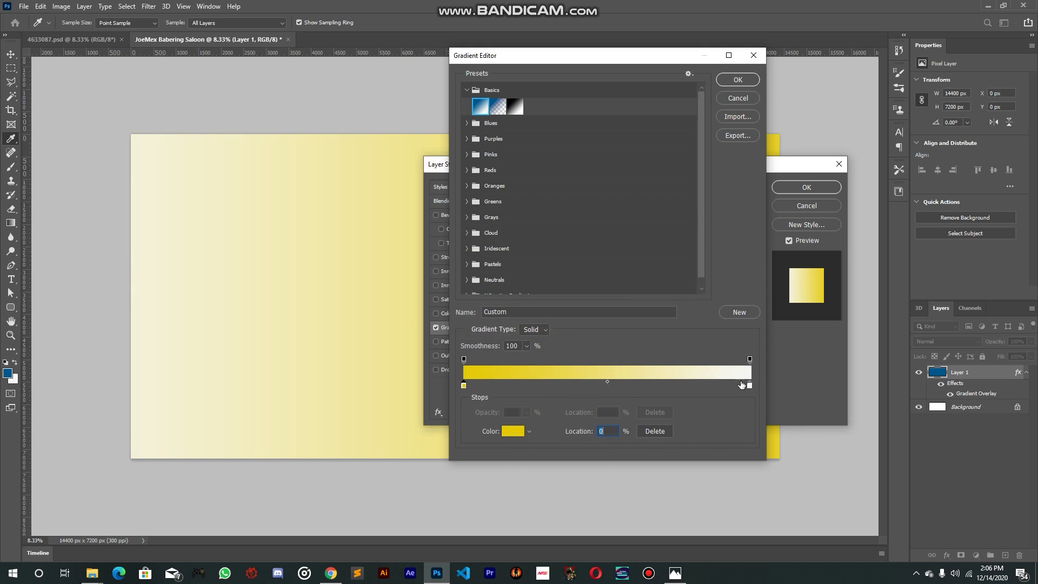
# Change the gradient's end colour stop at location 100% to orange cd790c, then apply the gradient and the layer style
pyautogui.click(749, 386)
pyautogui.doubleClick(750, 386)
pyautogui.moveTo(589, 387); pyautogui.dragTo(590, 372)
pyautogui.moveTo(561, 270); pyautogui.dragTo(572, 279)
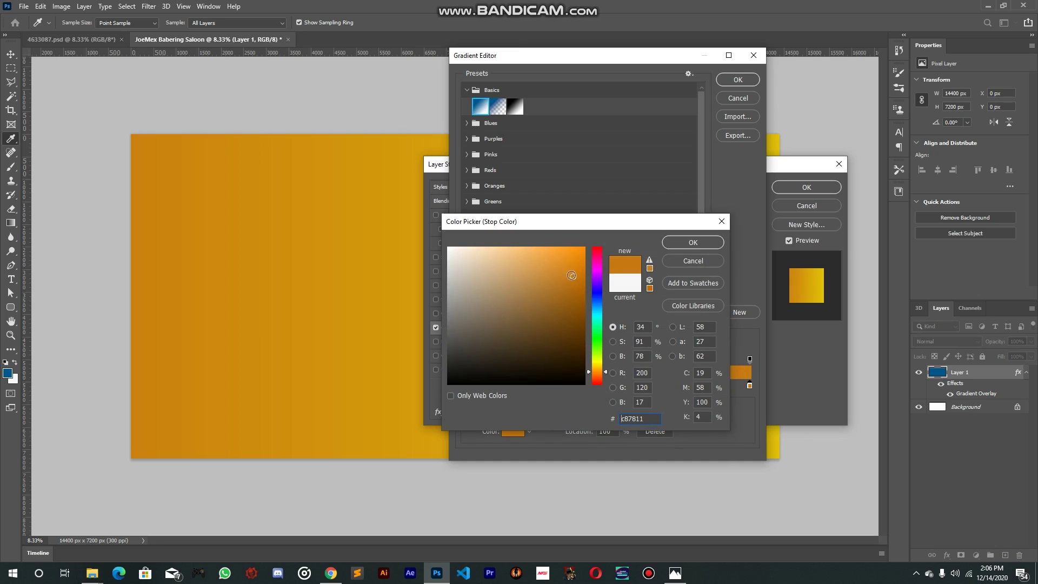
pyautogui.moveTo(575, 278); pyautogui.dragTo(577, 274)
pyautogui.click(679, 242)
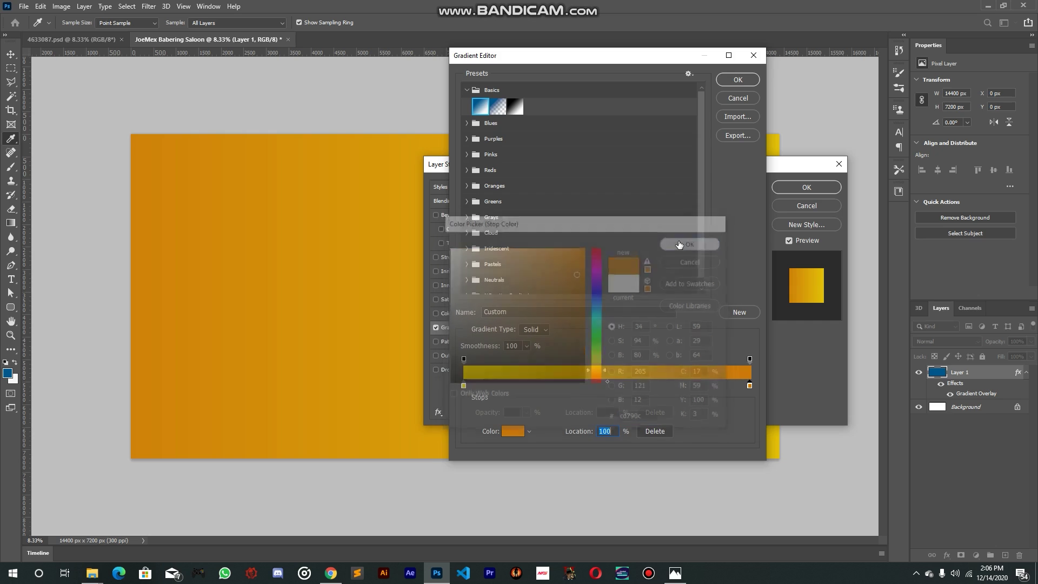
pyautogui.click(738, 80)
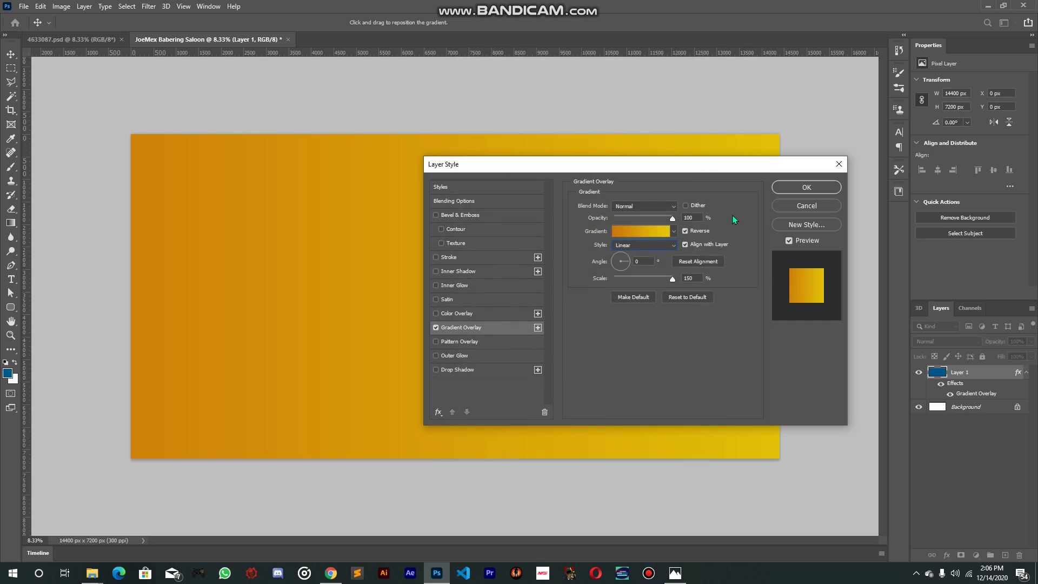
pyautogui.click(783, 187)
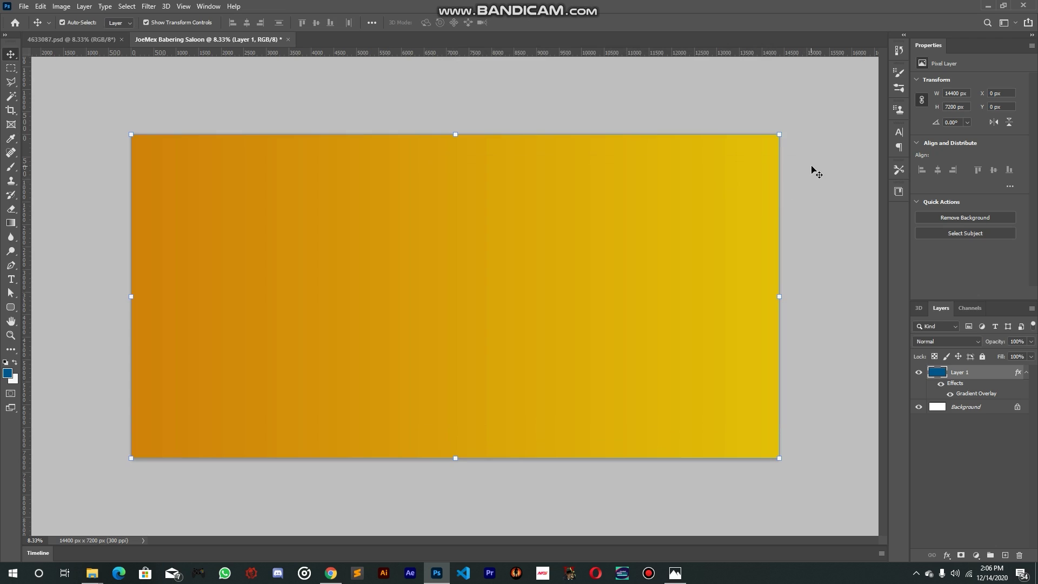
pyautogui.click(824, 173)
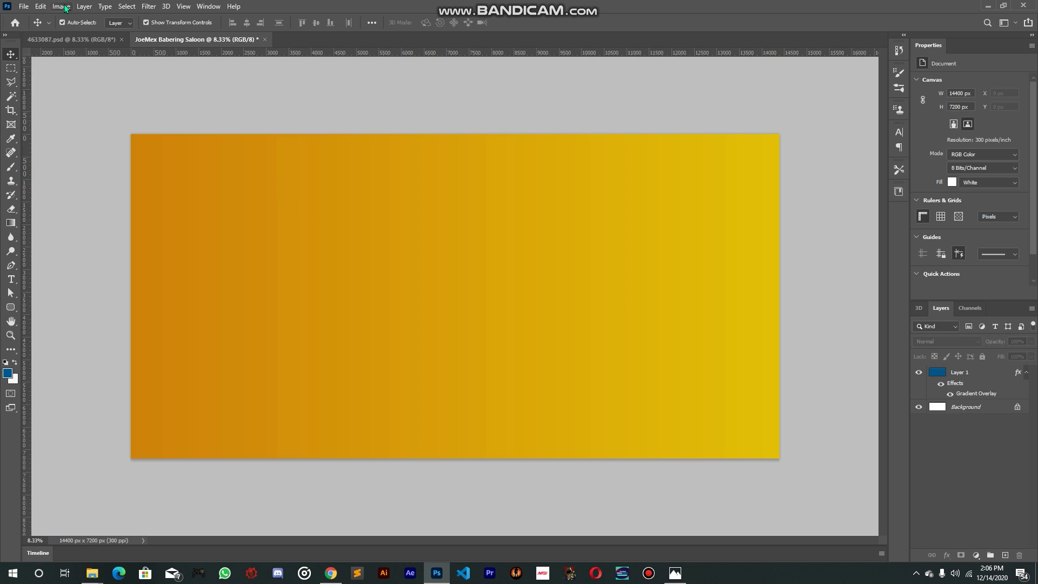
# Change the background layer's Gradient Overlay style to Radial, after comparing it with the reference banner's background
pyautogui.click(78, 47)
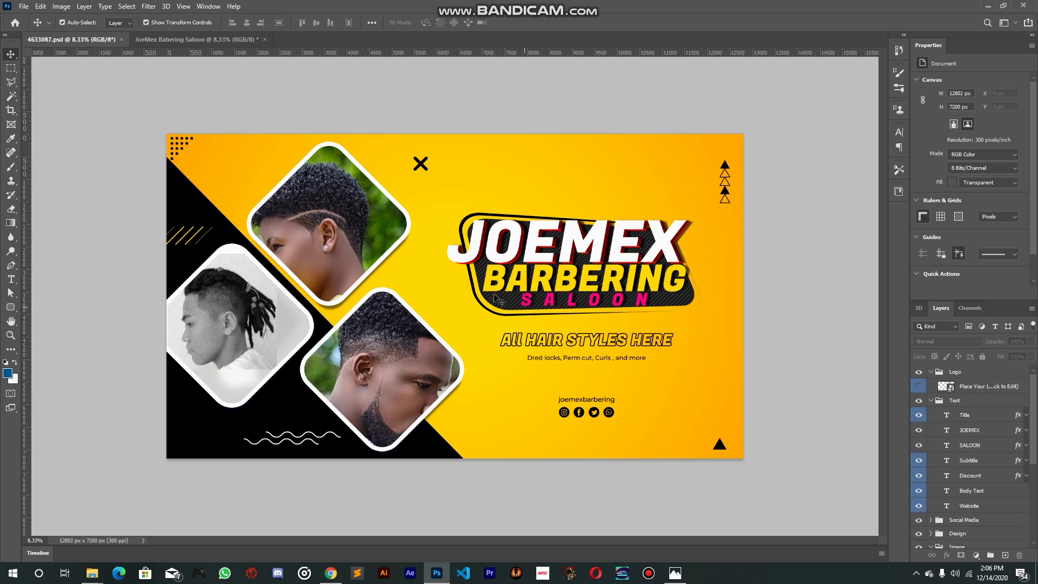
pyautogui.click(187, 40)
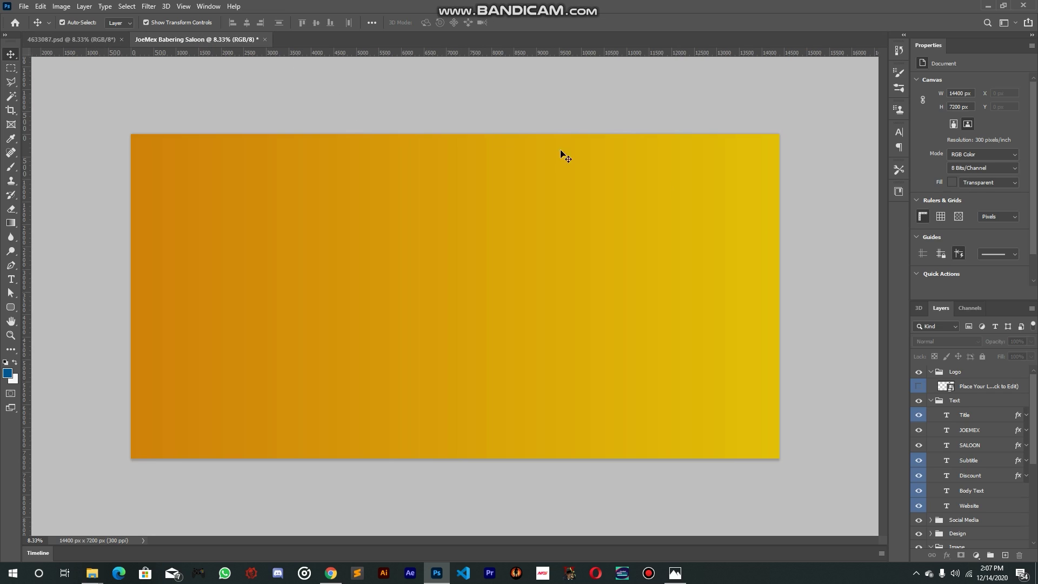
pyautogui.doubleClick(998, 373)
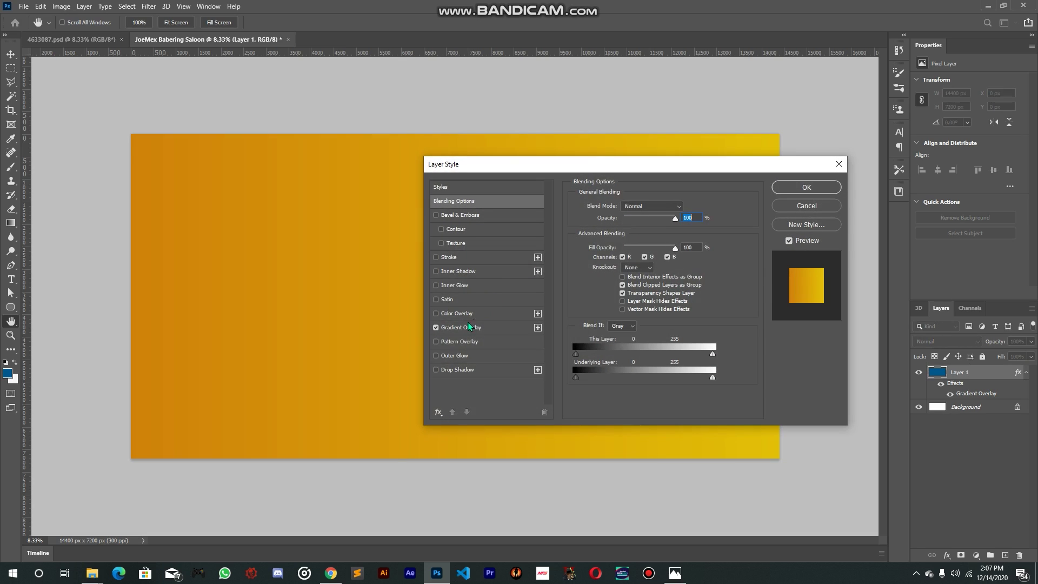
pyautogui.click(465, 328)
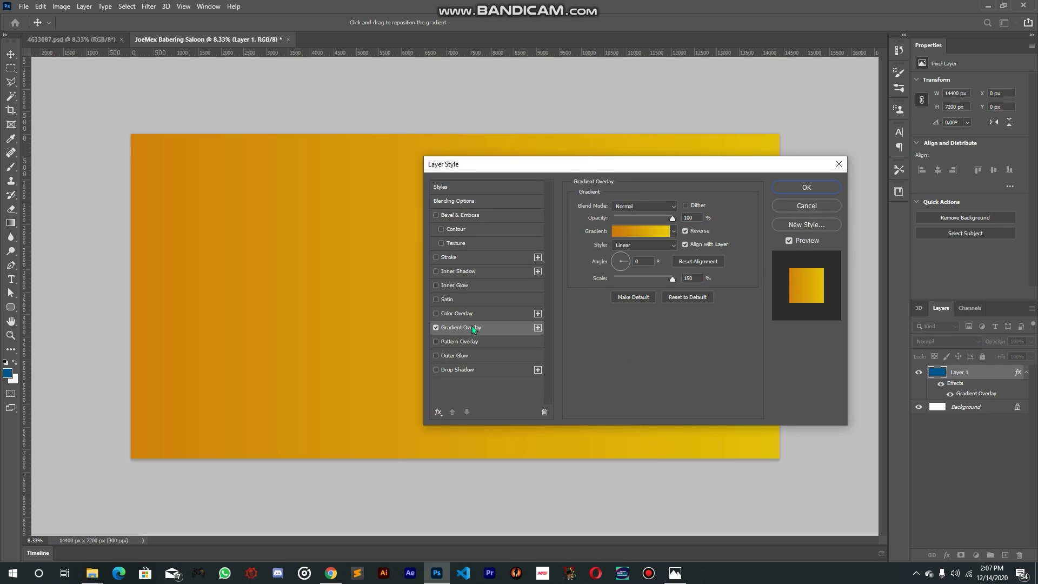
pyautogui.click(623, 248)
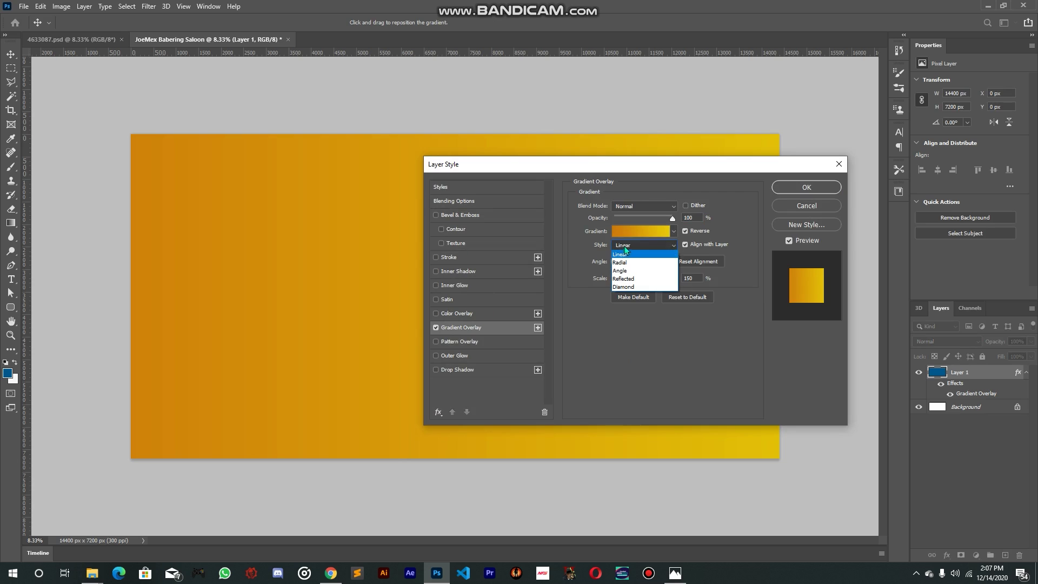
pyautogui.click(630, 265)
# Reposition the radial gradient's centre from below the canvas up into its lower middle
pyautogui.moveTo(662, 163); pyautogui.dragTo(864, 411)
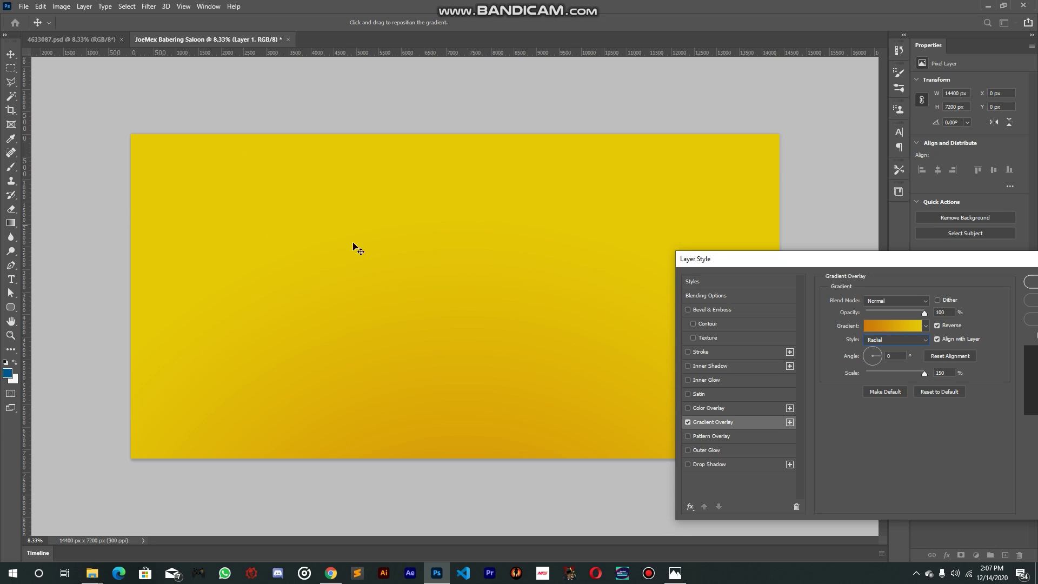
pyautogui.moveTo(496, 385); pyautogui.dragTo(483, 294)
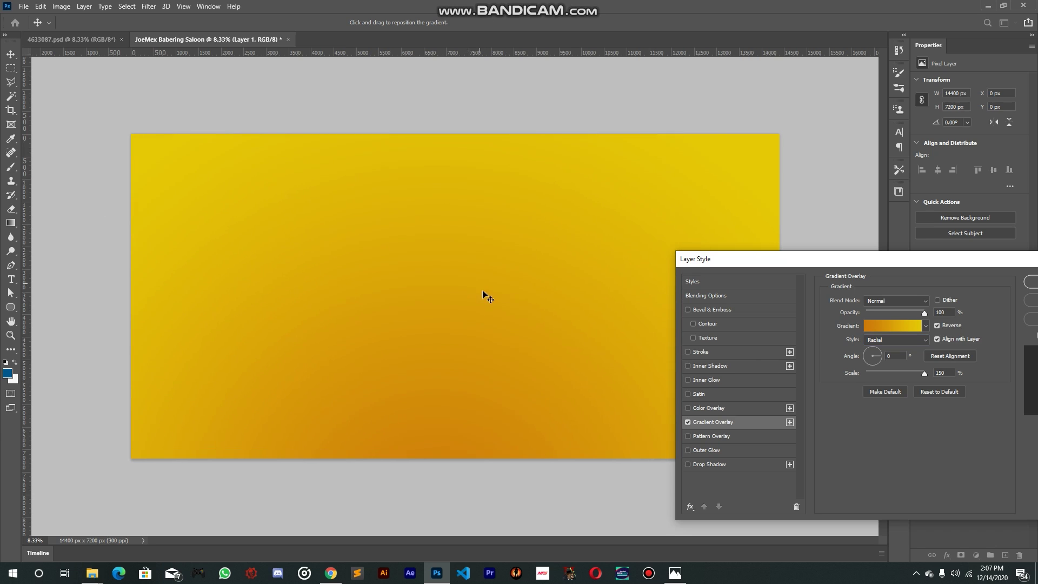
pyautogui.moveTo(475, 428); pyautogui.dragTo(473, 249)
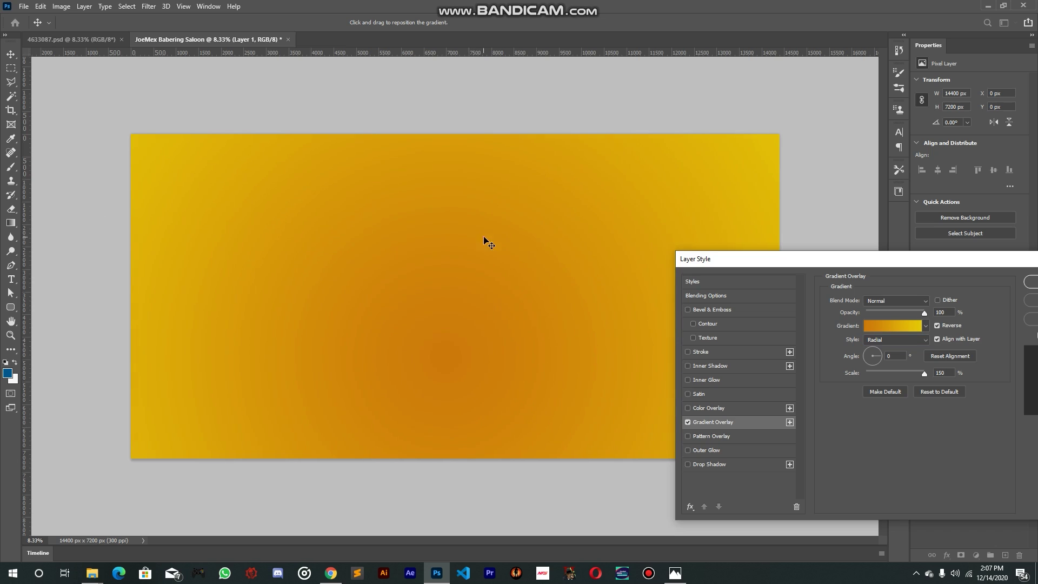
# Turn off Reverse for the radial gradient, shift its bright centre slightly right of and above the canvas middle, and apply the layer style
pyautogui.moveTo(909, 267); pyautogui.dragTo(754, 158)
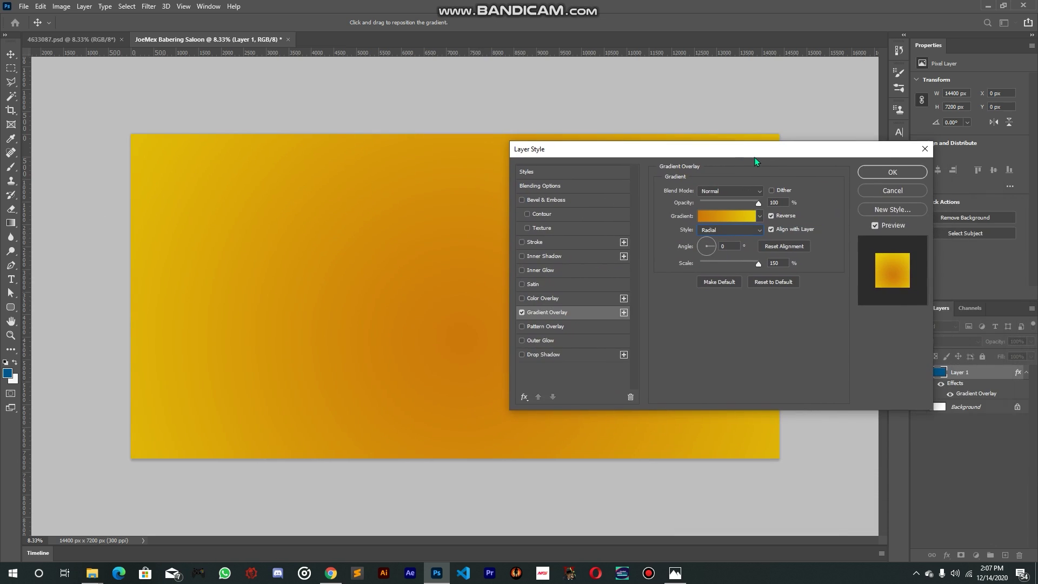
pyautogui.click(772, 216)
pyautogui.moveTo(742, 153); pyautogui.dragTo(910, 369)
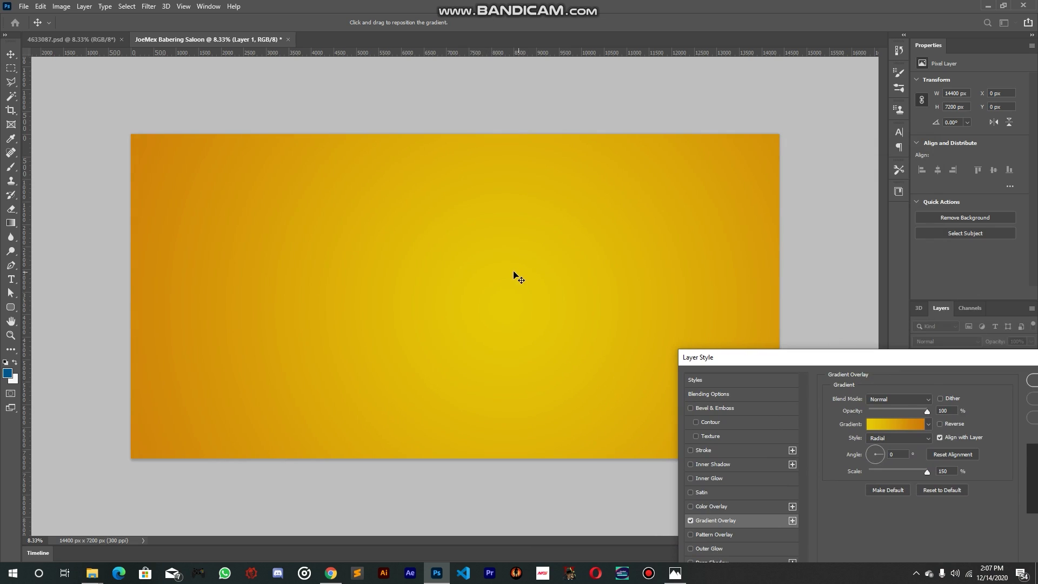
pyautogui.moveTo(846, 361); pyautogui.dragTo(729, 214)
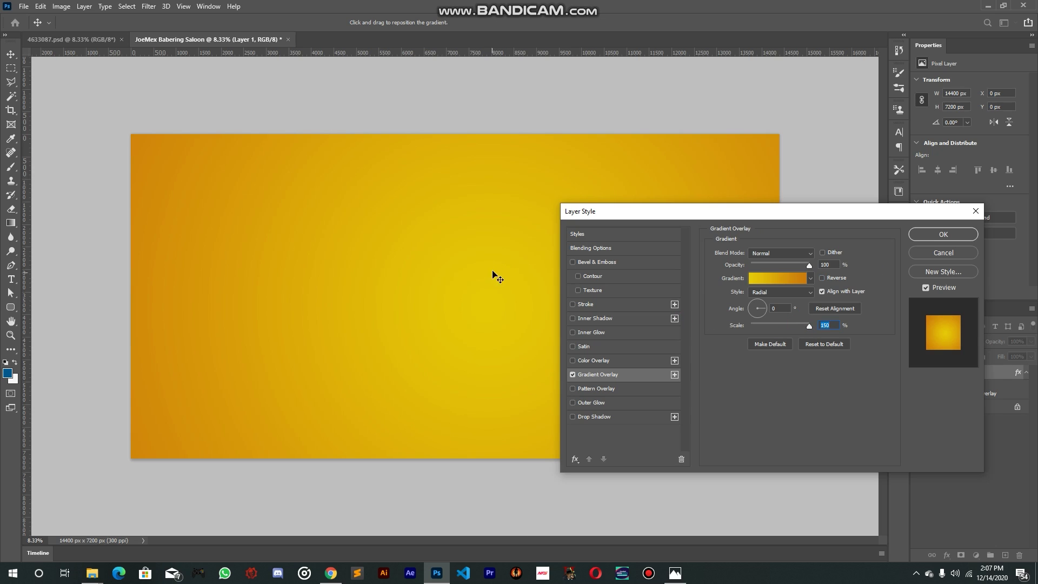
pyautogui.click(927, 235)
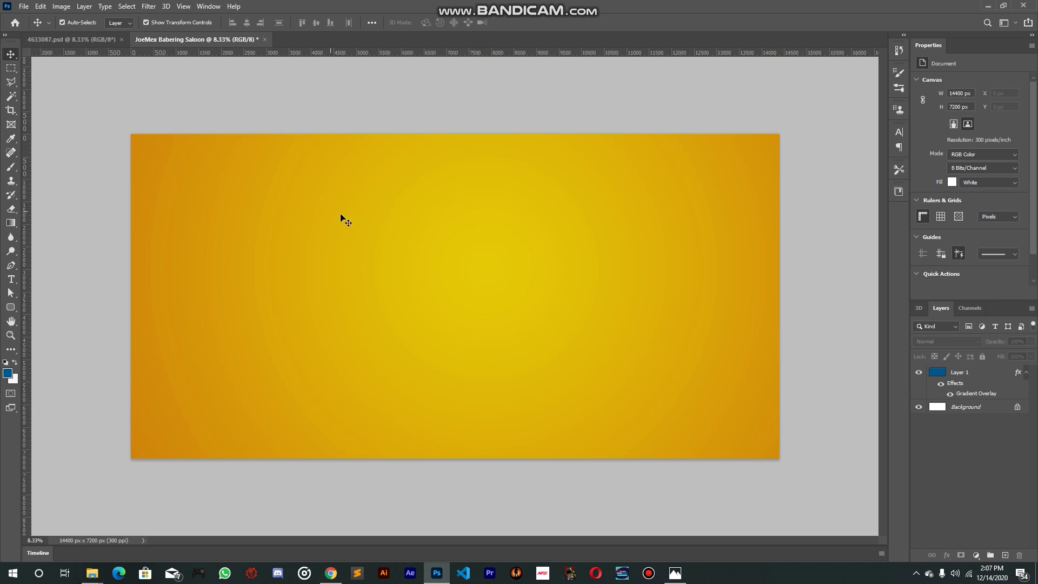
# Collapse the gradient background layer's effects list and lock all of the layer's attributes
pyautogui.click(1025, 374)
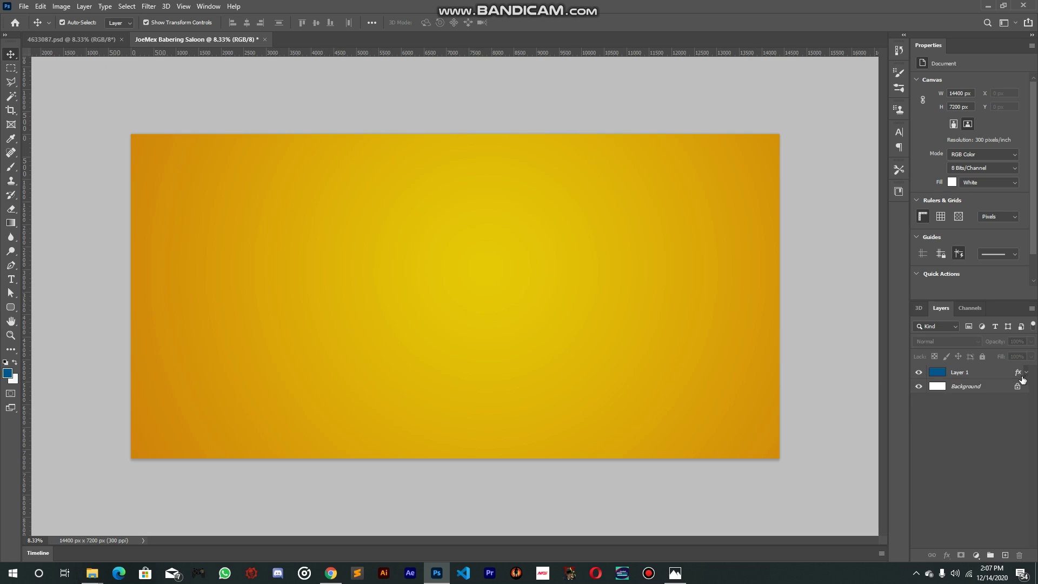
pyautogui.click(980, 373)
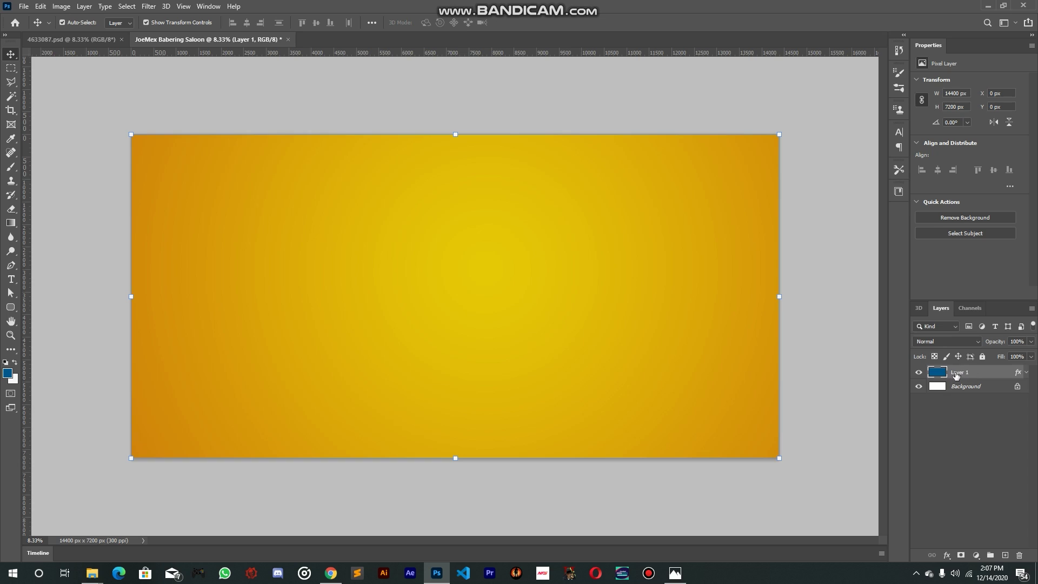
pyautogui.click(982, 358)
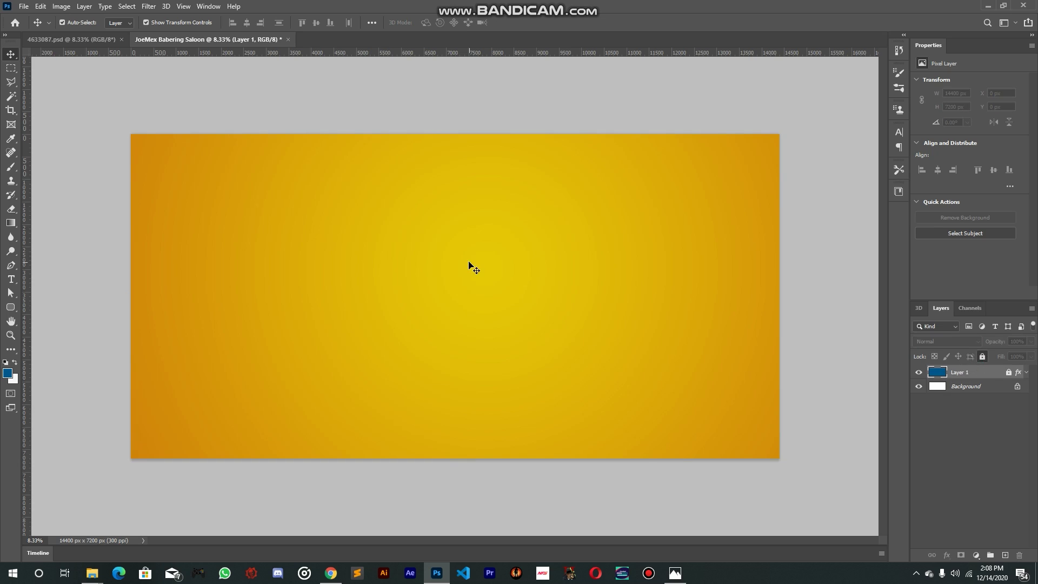
pyautogui.click(351, 358)
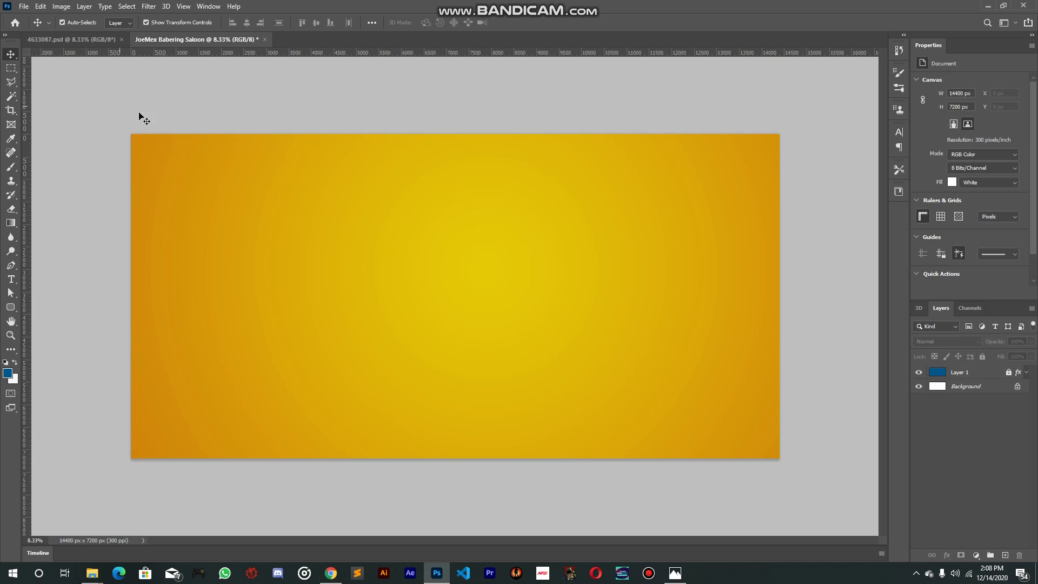
# Examine the finished reference banner's layout in 4633087.psd and in the 4633087.jpg image in Photos
pyautogui.moveTo(660, 193); pyautogui.dragTo(519, 318)
pyautogui.moveTo(242, 272); pyautogui.dragTo(517, 304)
pyautogui.click(63, 42)
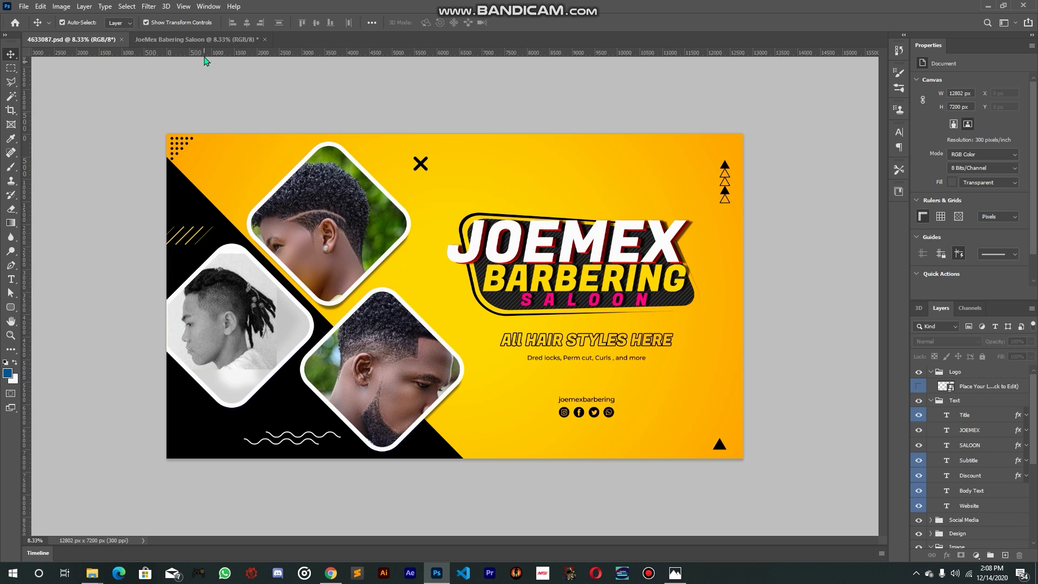
pyautogui.click(209, 38)
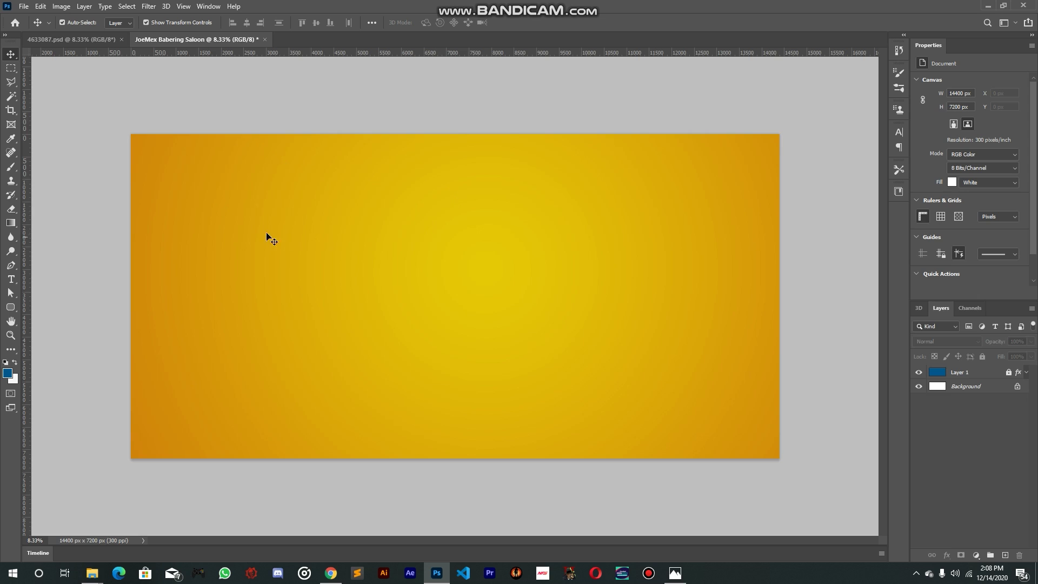
pyautogui.click(683, 579)
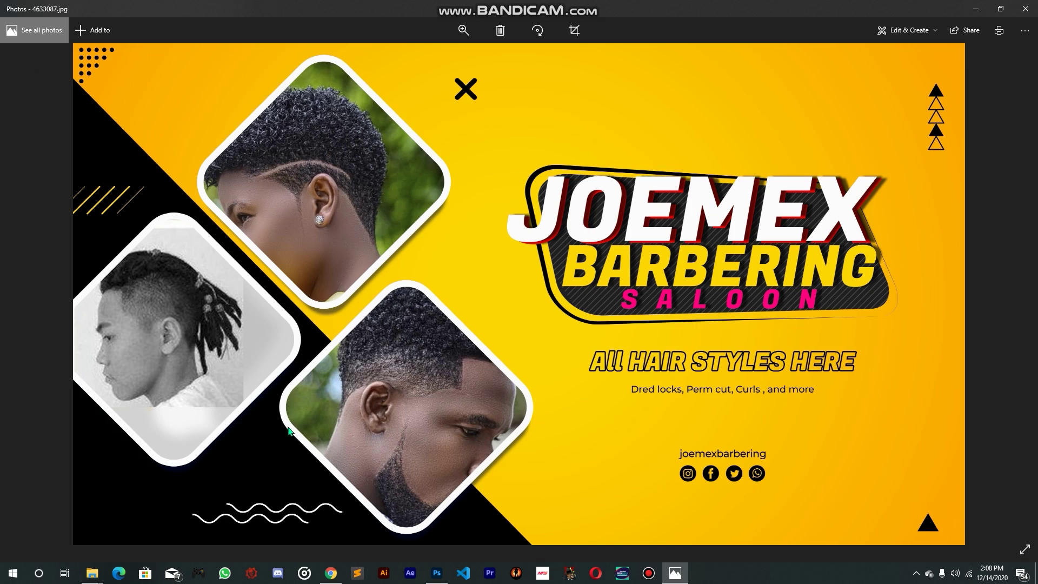
pyautogui.click(976, 9)
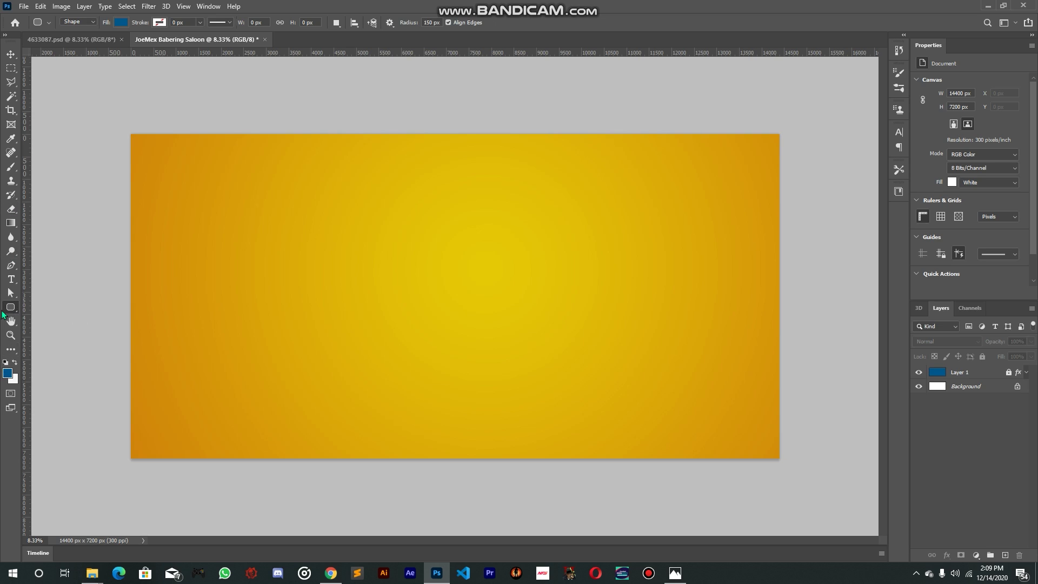
# Draw a three-sided shape about 5418 by 4780 px with the Polygon tool and move it to the canvas's middle
pyautogui.rightClick(9, 309)
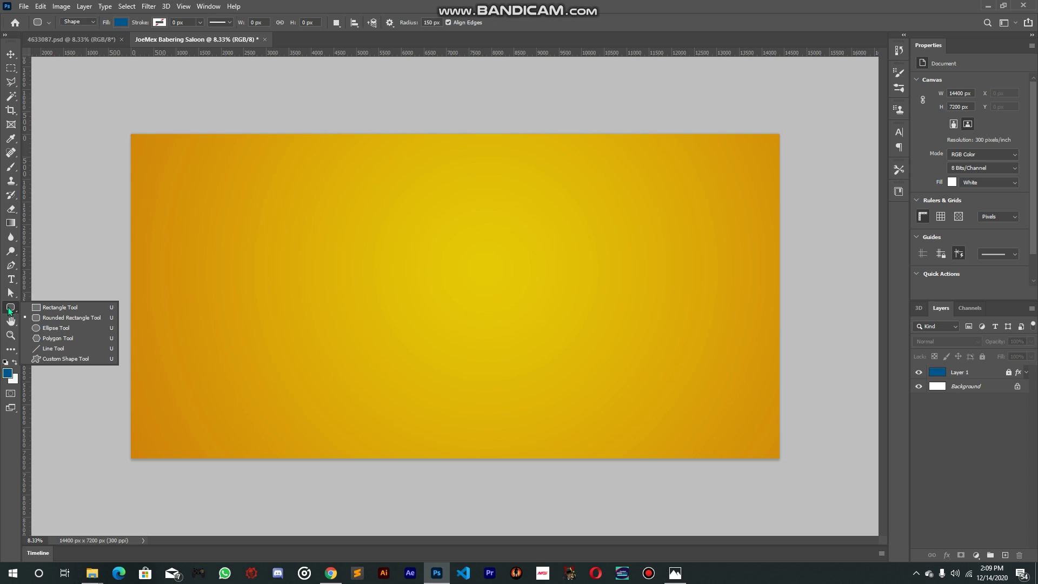
pyautogui.click(57, 339)
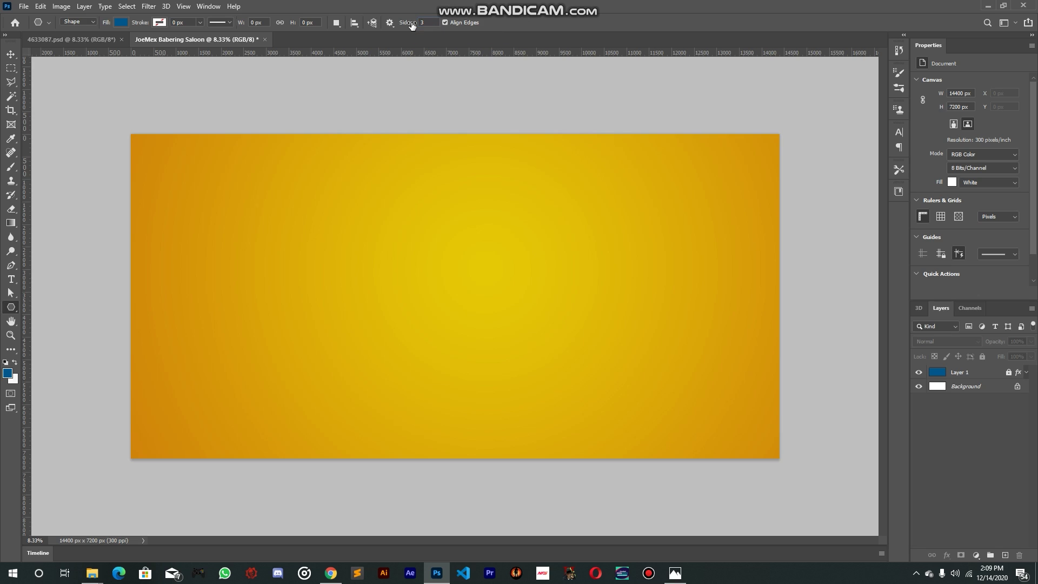
pyautogui.moveTo(293, 213); pyautogui.dragTo(417, 279)
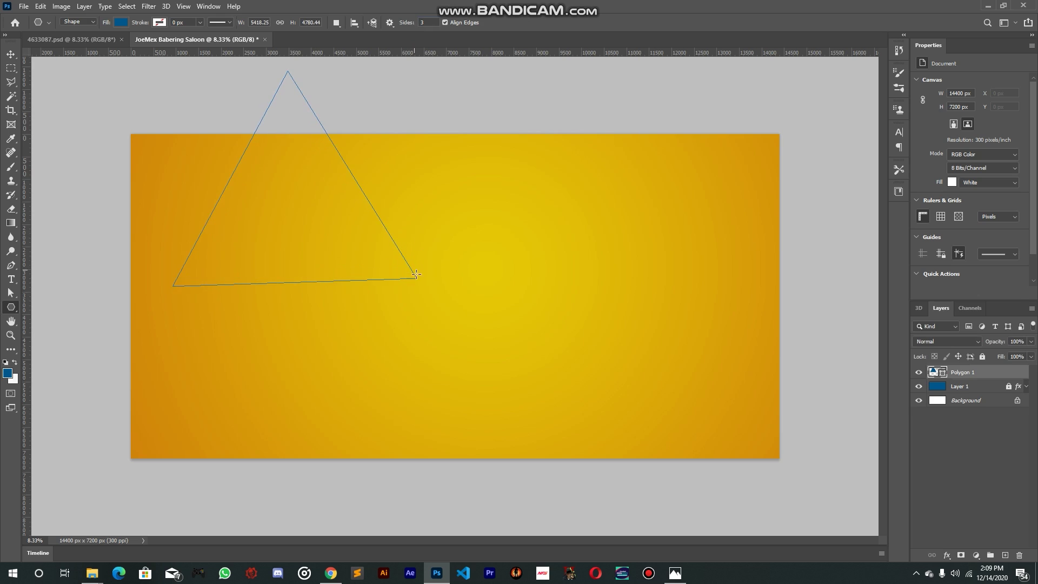
pyautogui.click(11, 54)
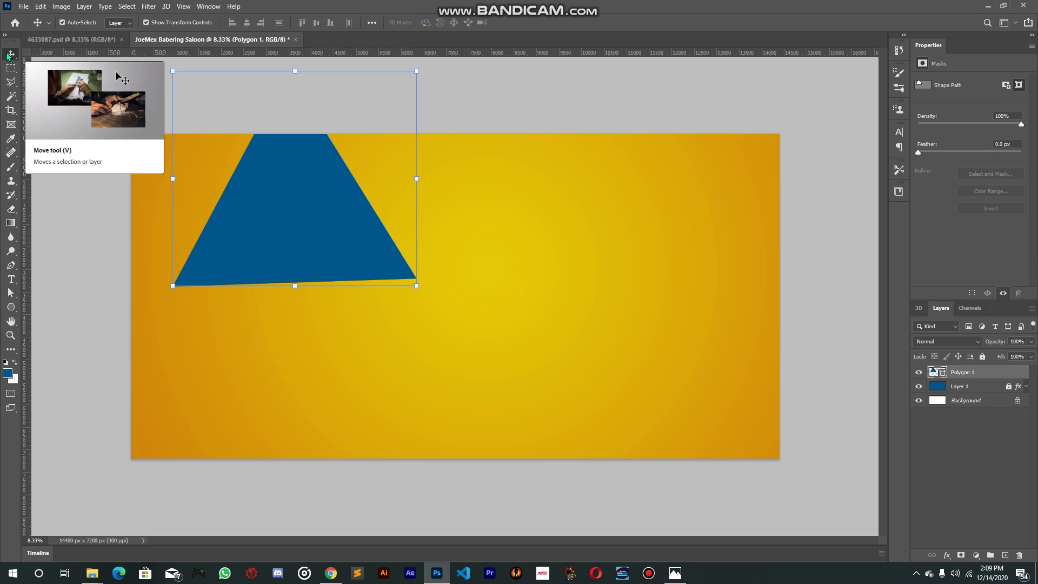
pyautogui.moveTo(318, 199); pyautogui.dragTo(445, 322)
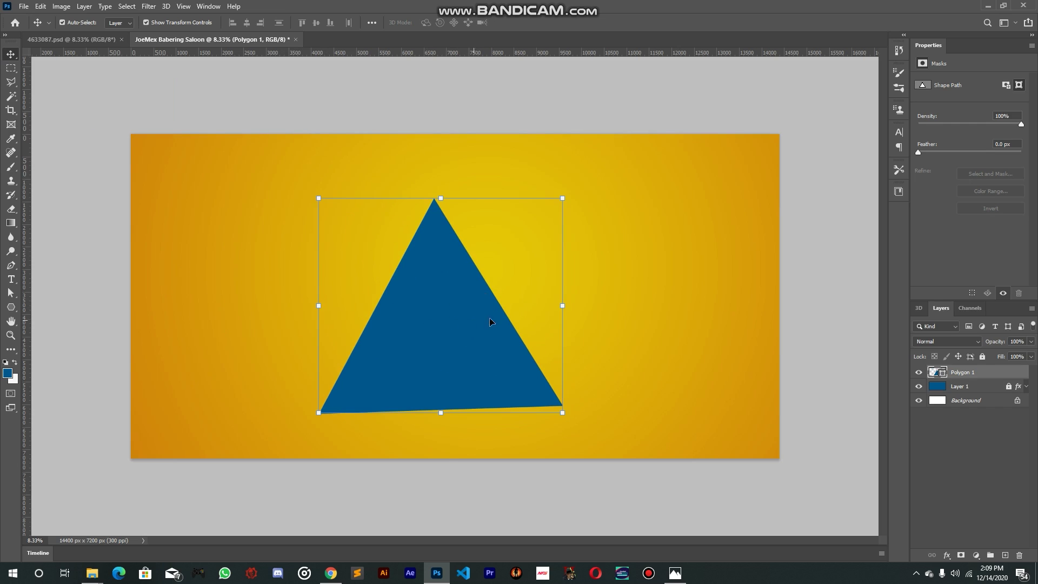
# Rotate the blue triangle slightly to level its base, and move it so its apex lies on the canvas's left edge
pyautogui.click(564, 305)
pyautogui.moveTo(578, 298)
pyautogui.mouseDown()
pyautogui.moveTo(587, 306)
pyautogui.moveTo(582, 298)
pyautogui.mouseUp()
pyautogui.press('Return')
pyautogui.moveTo(460, 308); pyautogui.dragTo(175, 293)
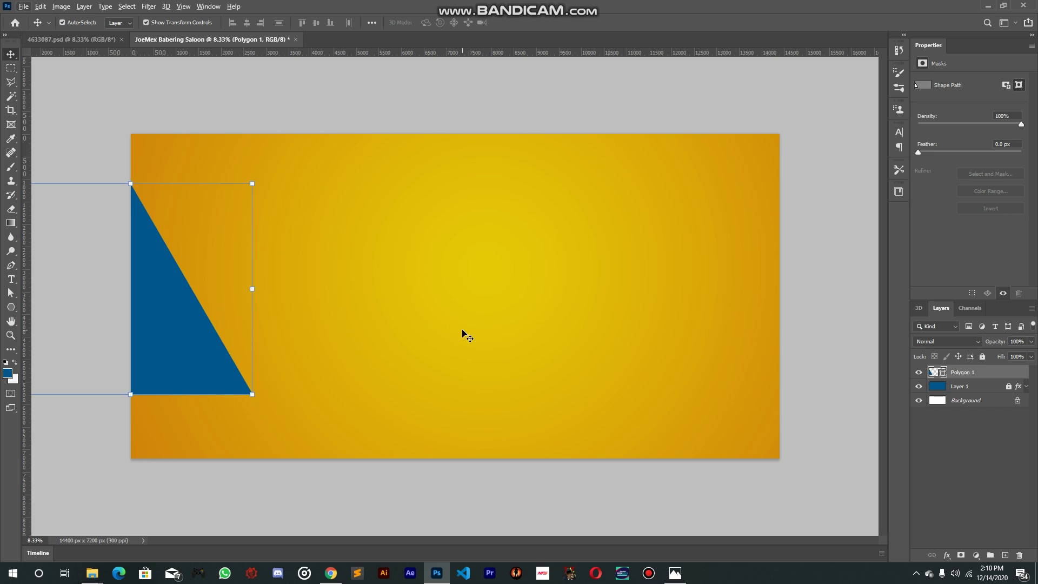
# Scale the blue triangle proportionally to about 129% and set its base on the canvas's bottom edge
pyautogui.scroll(-1, 448, 280)
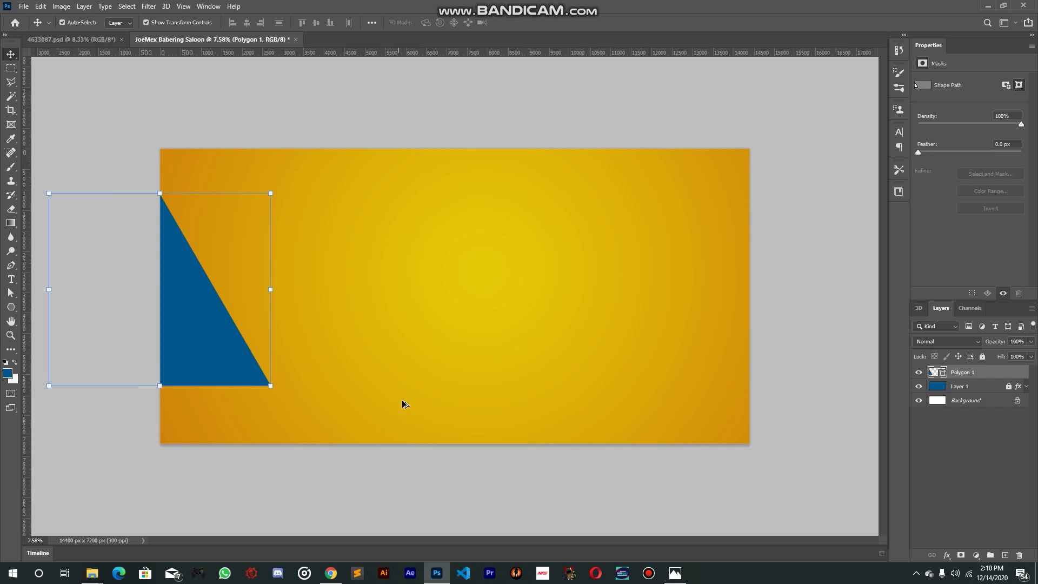
pyautogui.hotkey('ctrl', '+')
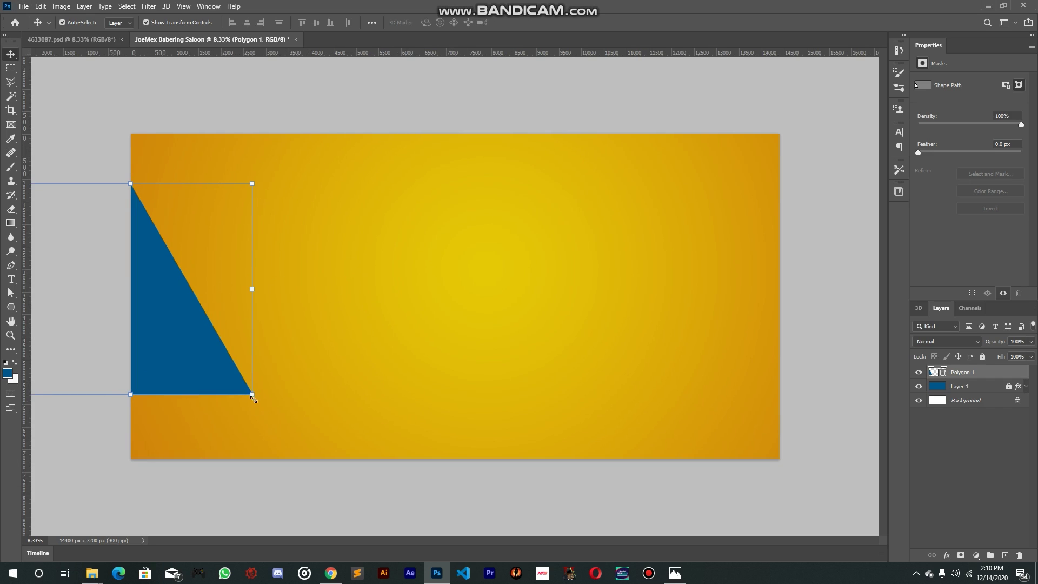
pyautogui.moveTo(252, 395); pyautogui.dragTo(285, 424)
pyautogui.moveTo(232, 340); pyautogui.dragTo(233, 369)
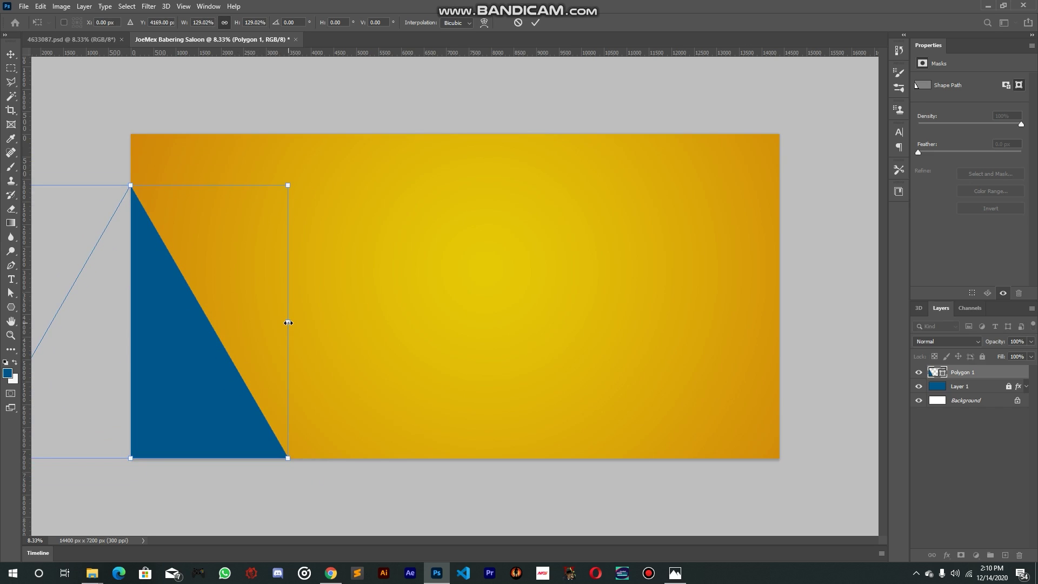
# Widen the triangle without changing its height, until its right corner lies about 5400 px along the canvas's bottom edge
pyautogui.moveTo(288, 323); pyautogui.dragTo(288, 323)
pyautogui.moveTo(289, 322); pyautogui.dragTo(330, 335)
pyautogui.press('Return')
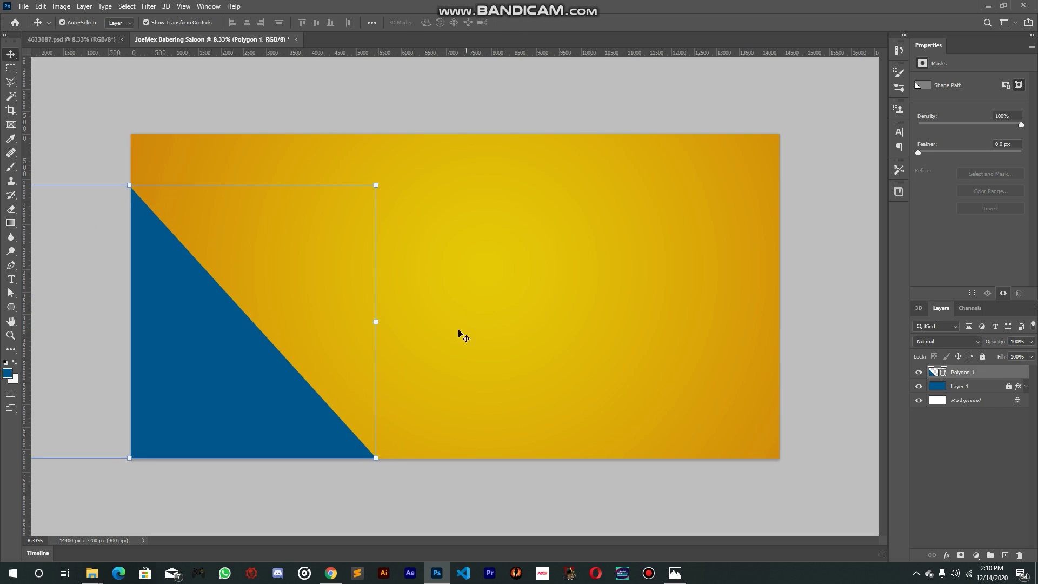
# Change the triangle's fill colour to black 000000
pyautogui.doubleClick(938, 373)
pyautogui.moveTo(561, 366); pyautogui.dragTo(595, 393)
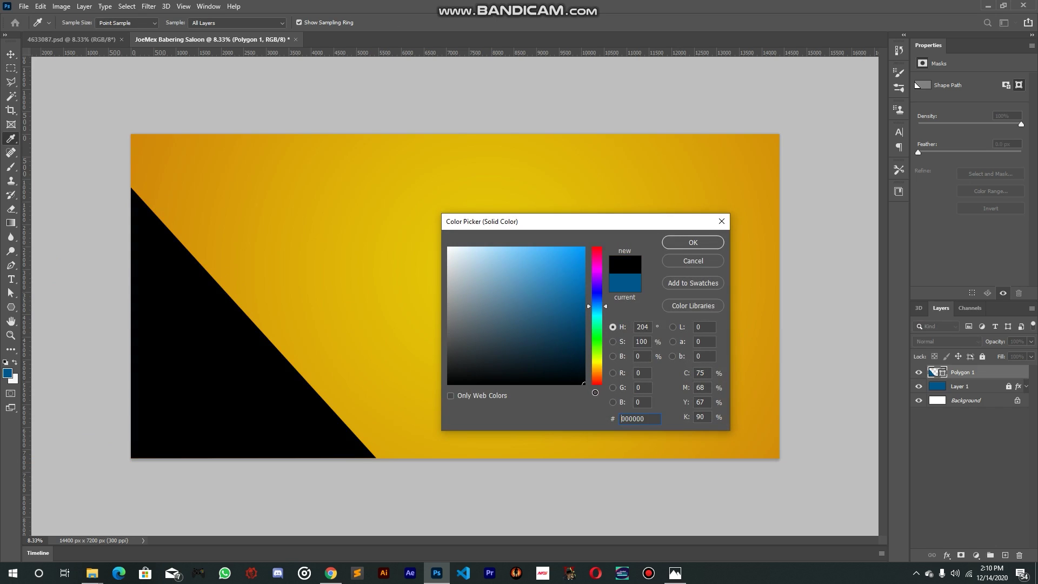
pyautogui.click(670, 242)
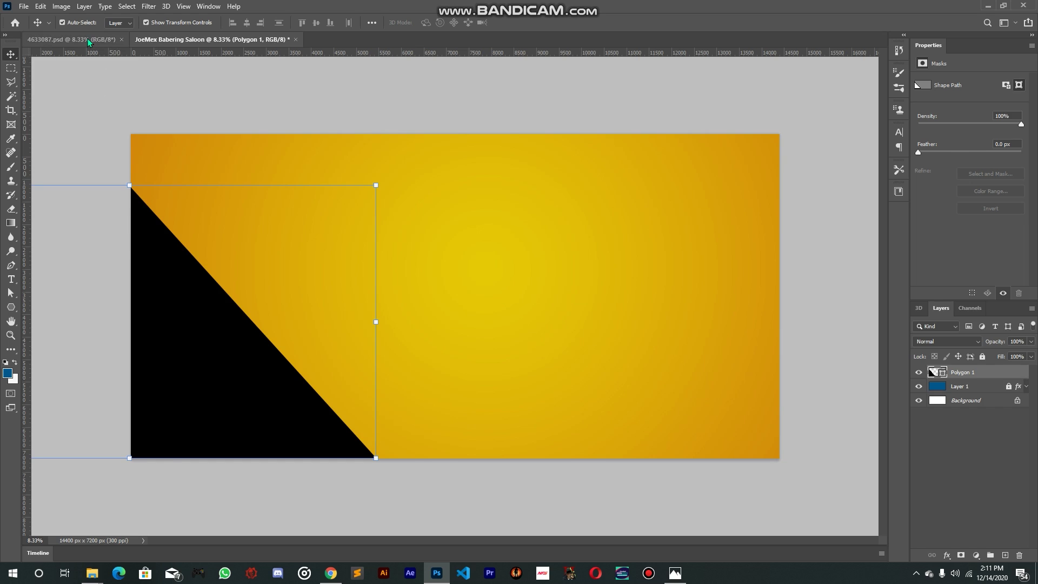
# Compare with the reference banner and move the black triangle up until its apex lies about 560 px below the canvas's top edge
pyautogui.click(90, 40)
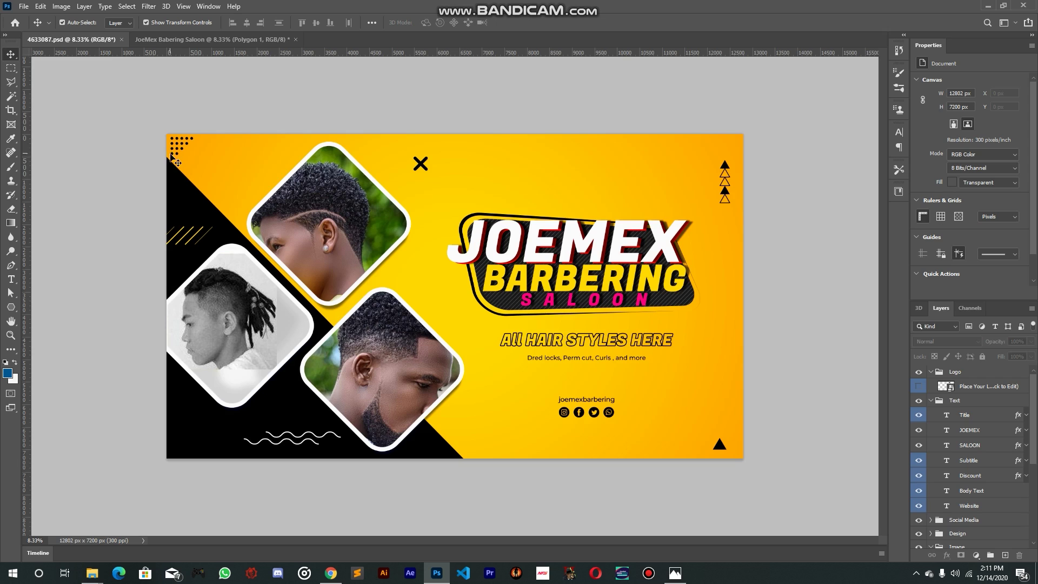
pyautogui.click(197, 39)
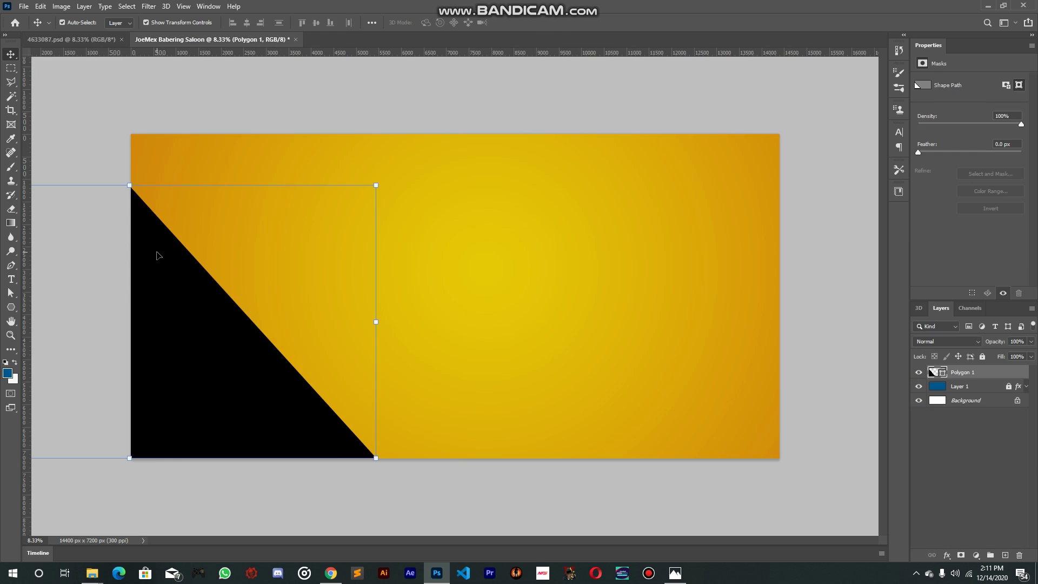
pyautogui.moveTo(158, 255); pyautogui.dragTo(160, 229)
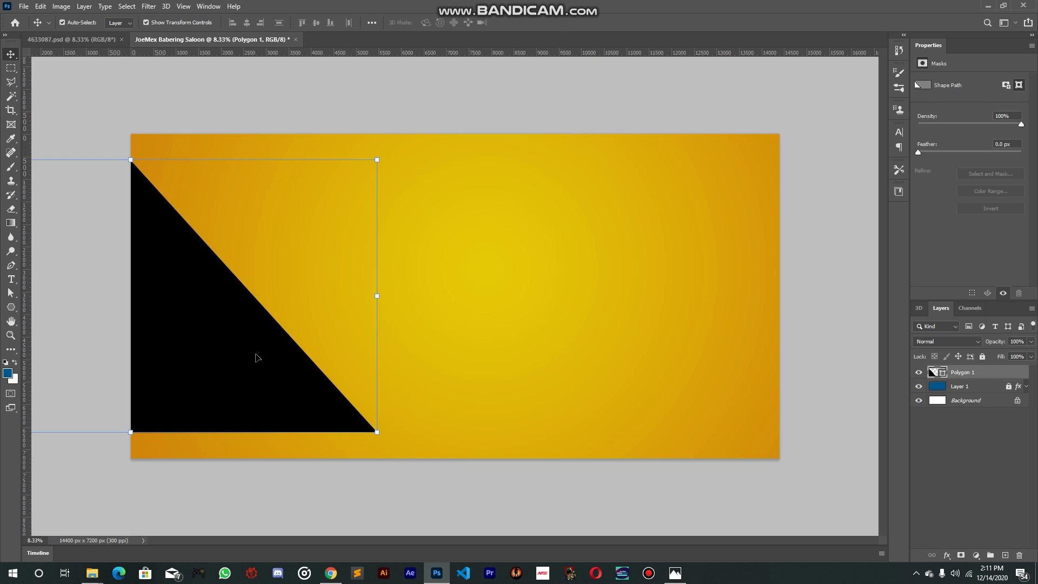
# Enlarge the black triangle to about 108% width and 113% height, filling the canvas's lower-left corner to about 5850 px along the bottom edge
pyautogui.moveTo(374, 431); pyautogui.dragTo(398, 460)
pyautogui.moveTo(358, 377); pyautogui.dragTo(347, 371)
pyautogui.moveTo(388, 453); pyautogui.dragTo(404, 462)
pyautogui.moveTo(378, 388); pyautogui.dragTo(368, 384)
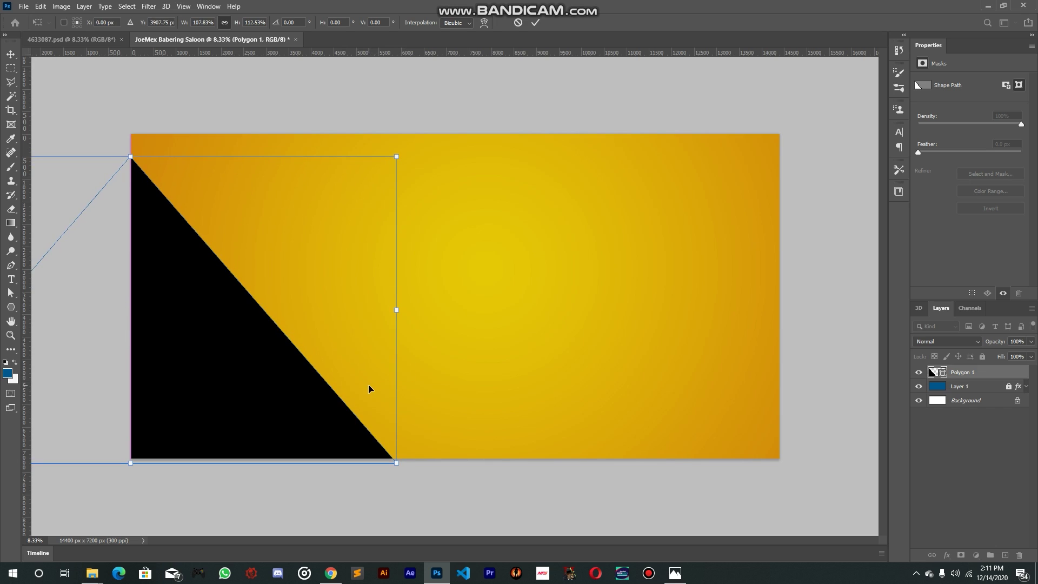
pyautogui.press('Up')
pyautogui.press('Up')
pyautogui.press('Right')
pyautogui.press('Right')
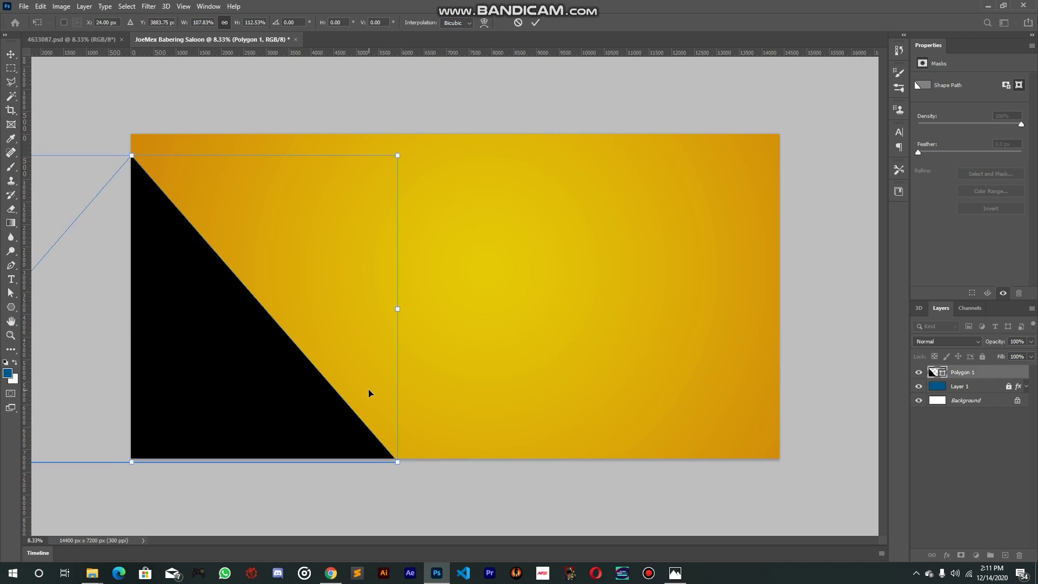
pyautogui.click(535, 22)
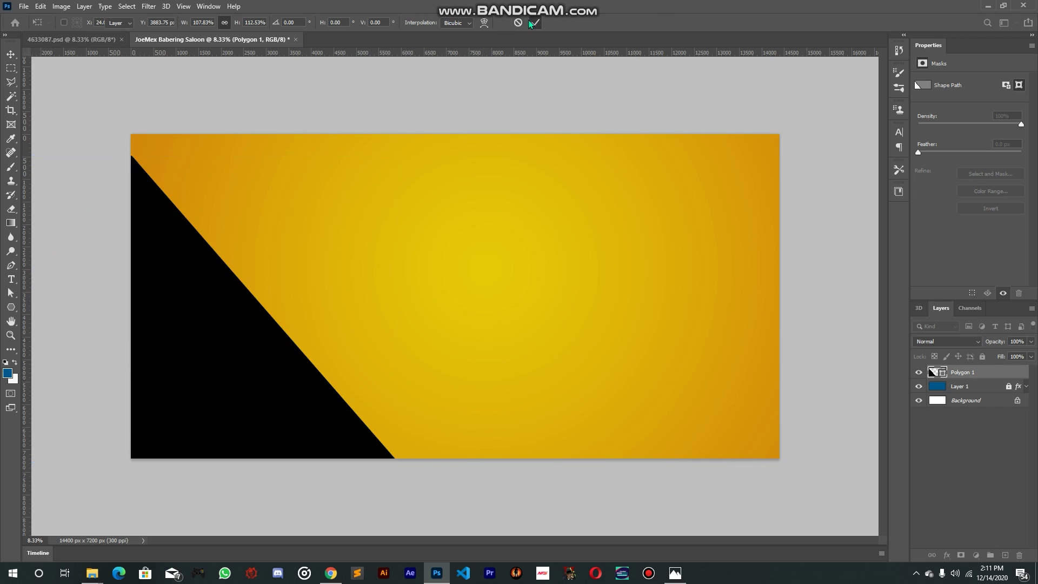
pyautogui.click(521, 92)
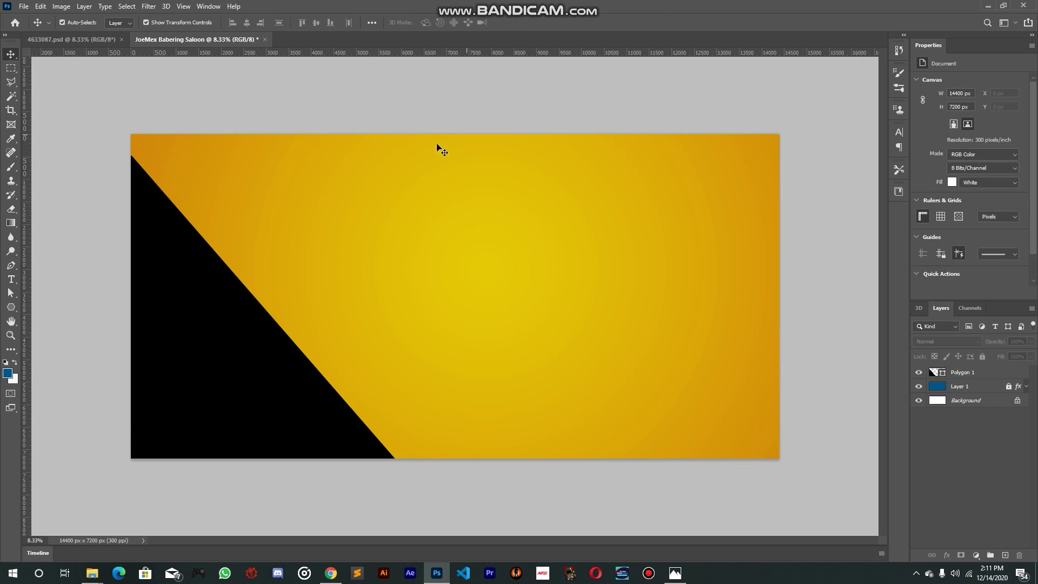
# Following the reference banner, draw a three-sided polygon about 1004 x 871 px near the canvas's upper-right corner
pyautogui.click(86, 45)
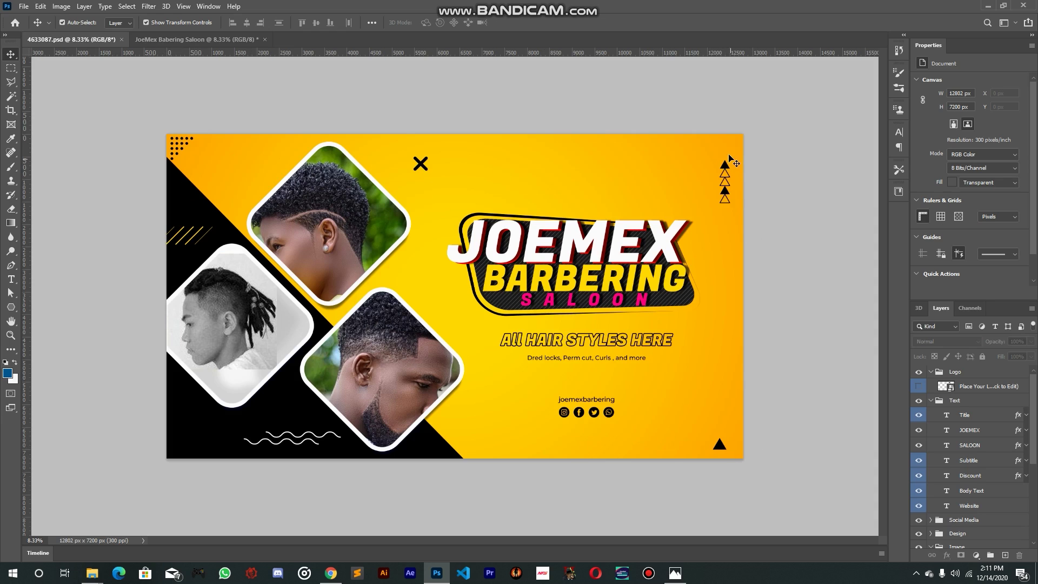
pyautogui.click(212, 40)
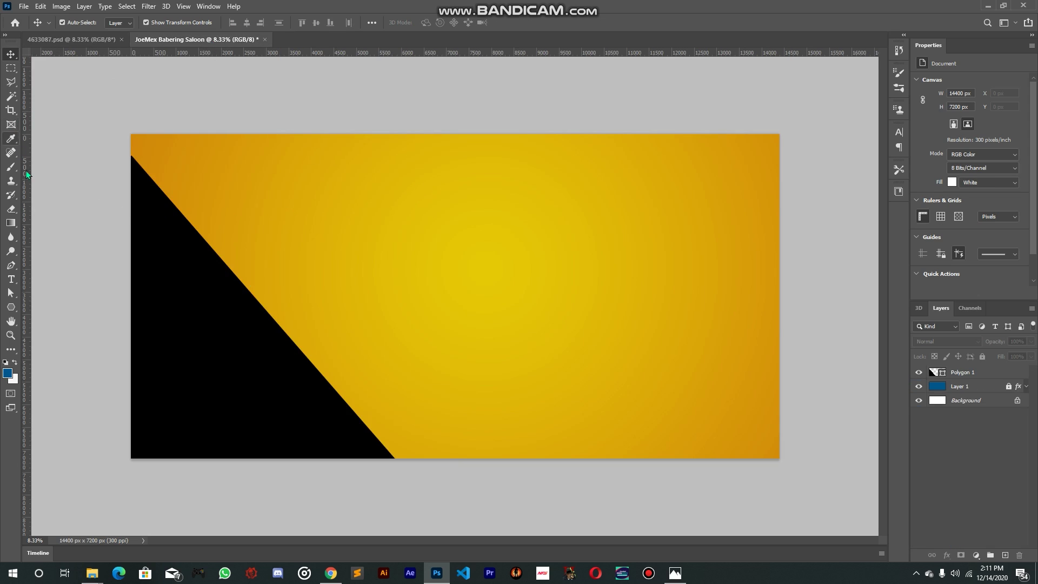
pyautogui.click(11, 307)
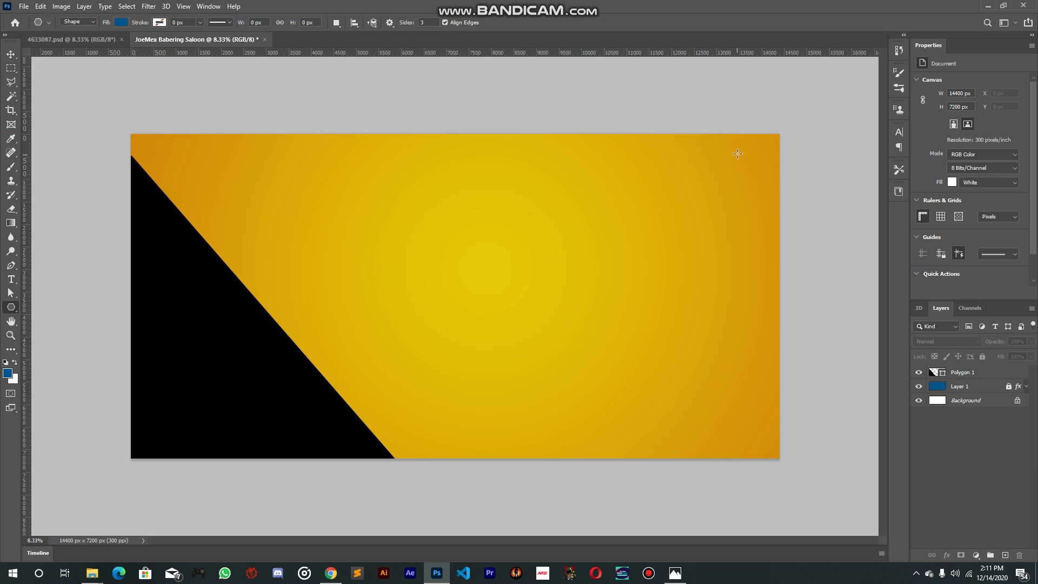
pyautogui.scroll(3, 778, 123)
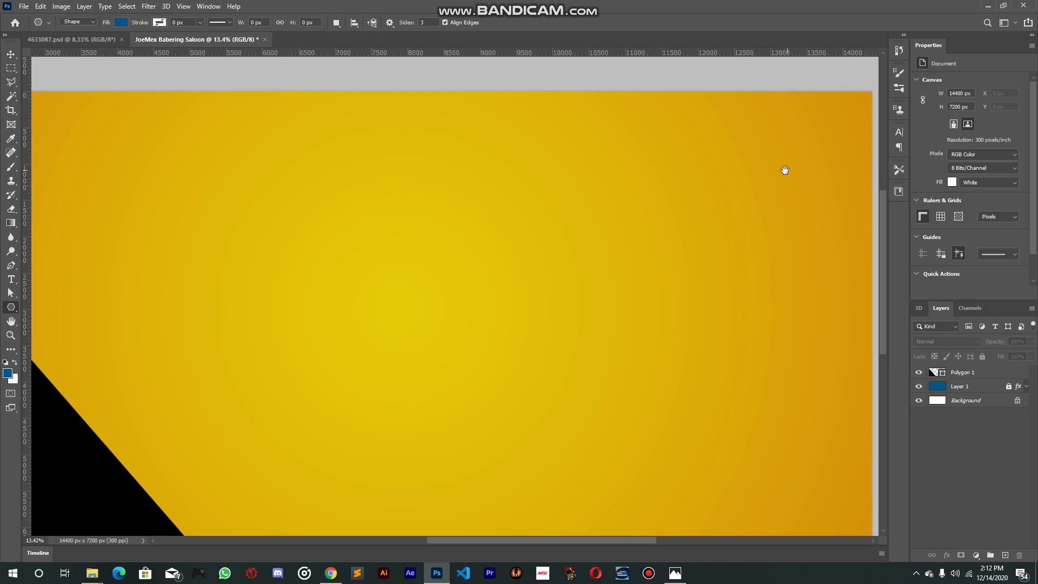
pyautogui.scroll(1, 784, 171)
pyautogui.moveTo(785, 170); pyautogui.dragTo(588, 198)
pyautogui.scroll(-2, 605, 312)
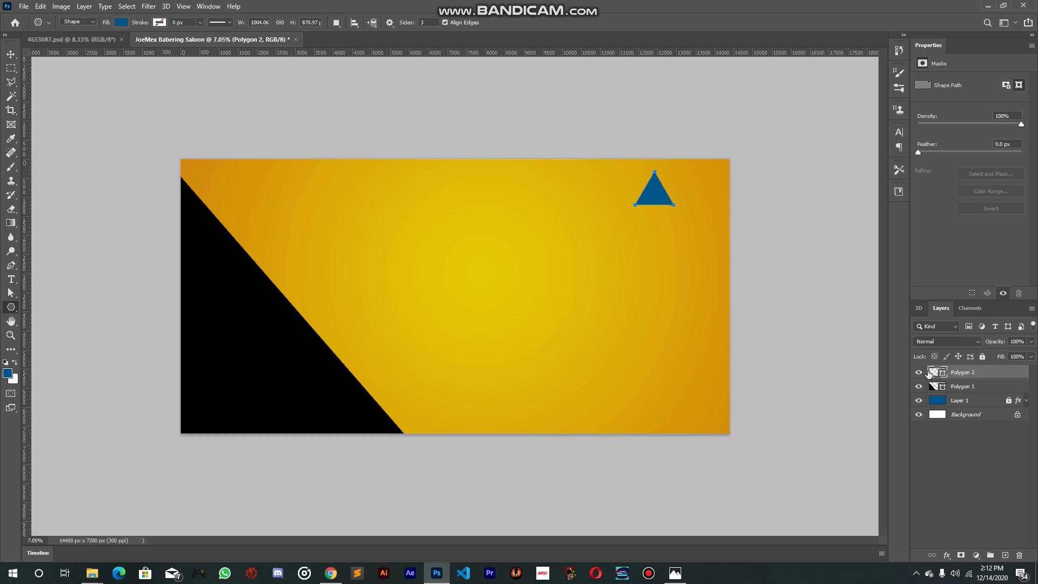
# Change the small triangle's fill colour to black 000000
pyautogui.doubleClick(936, 373)
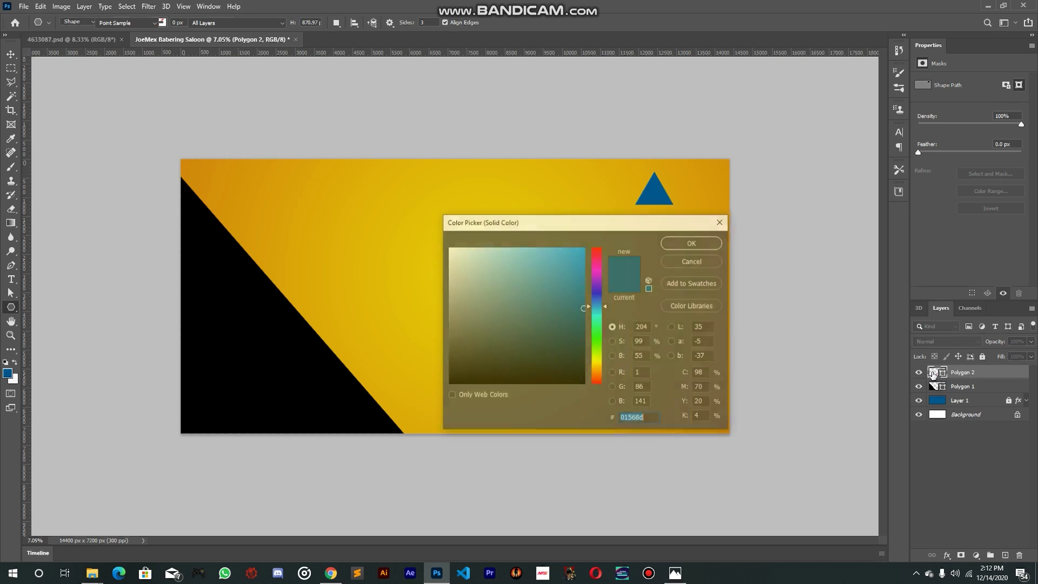
pyautogui.moveTo(564, 316); pyautogui.dragTo(601, 393)
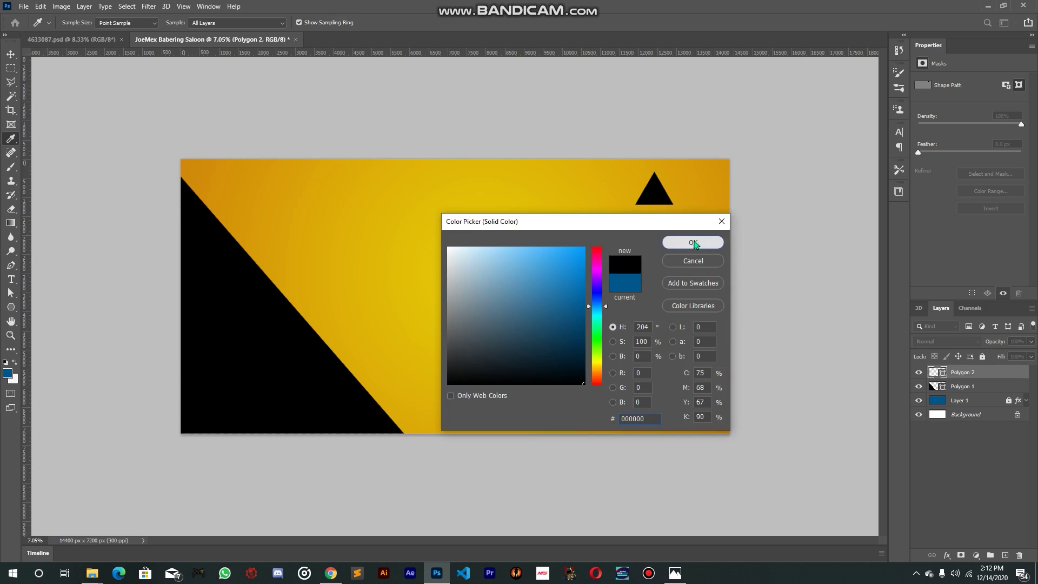
pyautogui.click(691, 241)
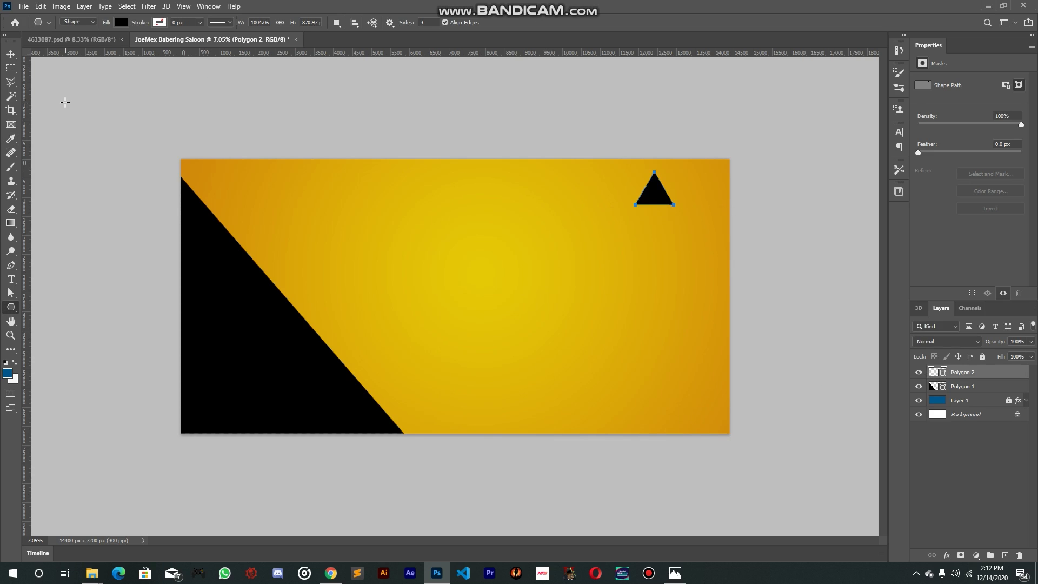
# Scale the small black triangle proportionally to about 28%, comparing its size with the reference banner
pyautogui.click(10, 54)
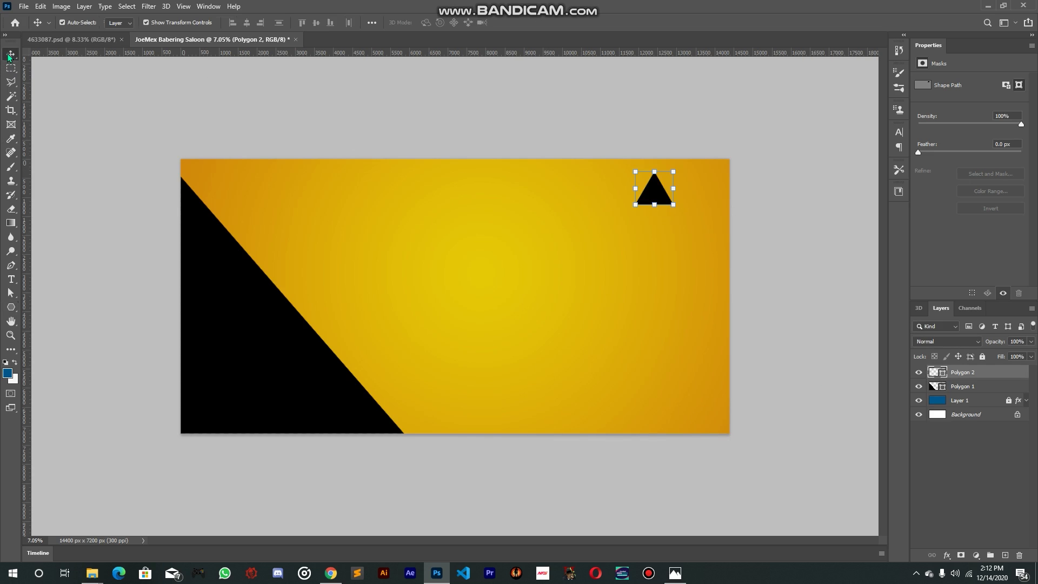
pyautogui.click(74, 39)
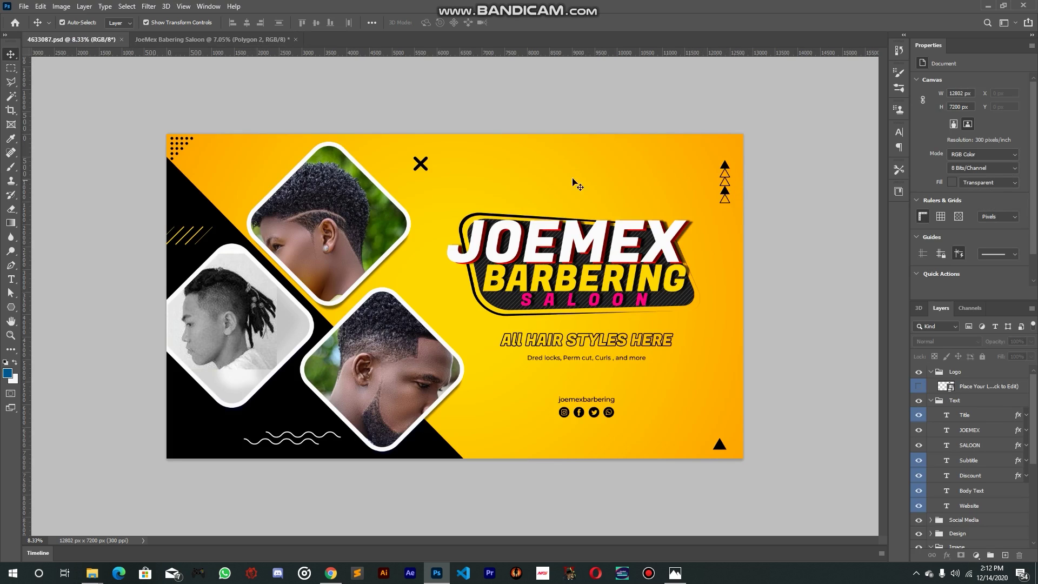
pyautogui.click(226, 41)
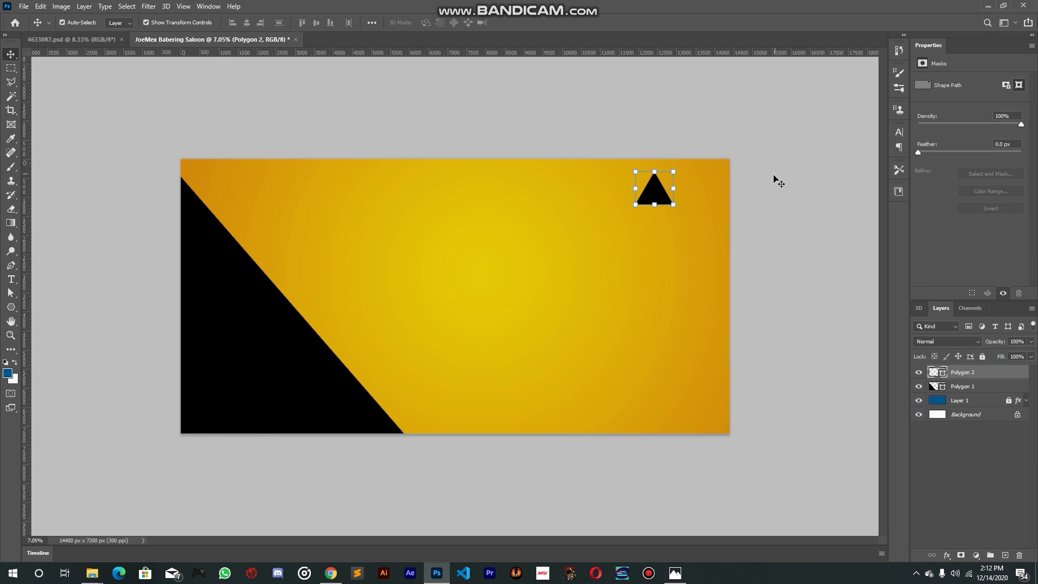
pyautogui.moveTo(675, 188); pyautogui.dragTo(648, 188)
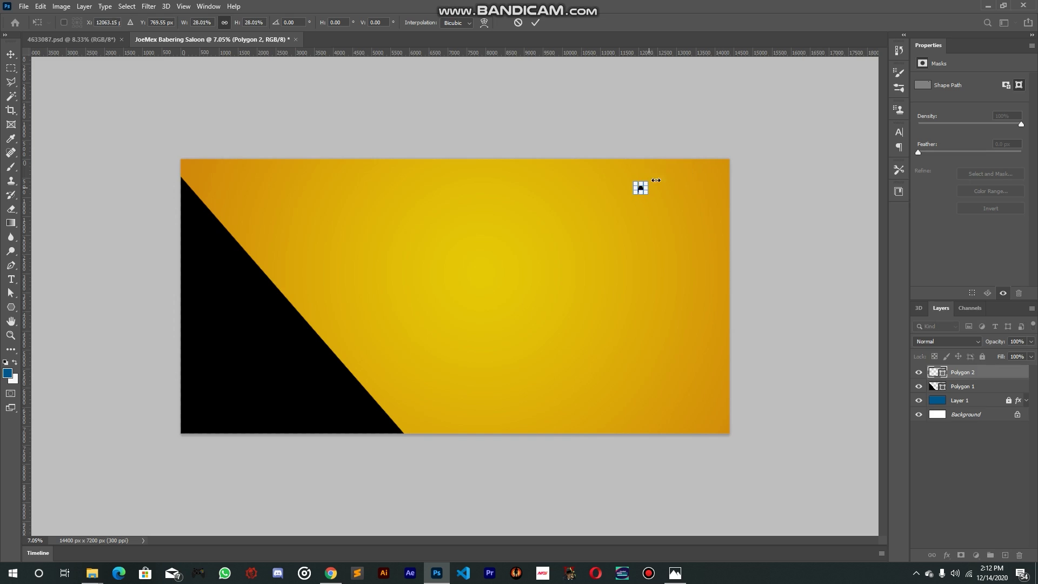
pyautogui.click(534, 23)
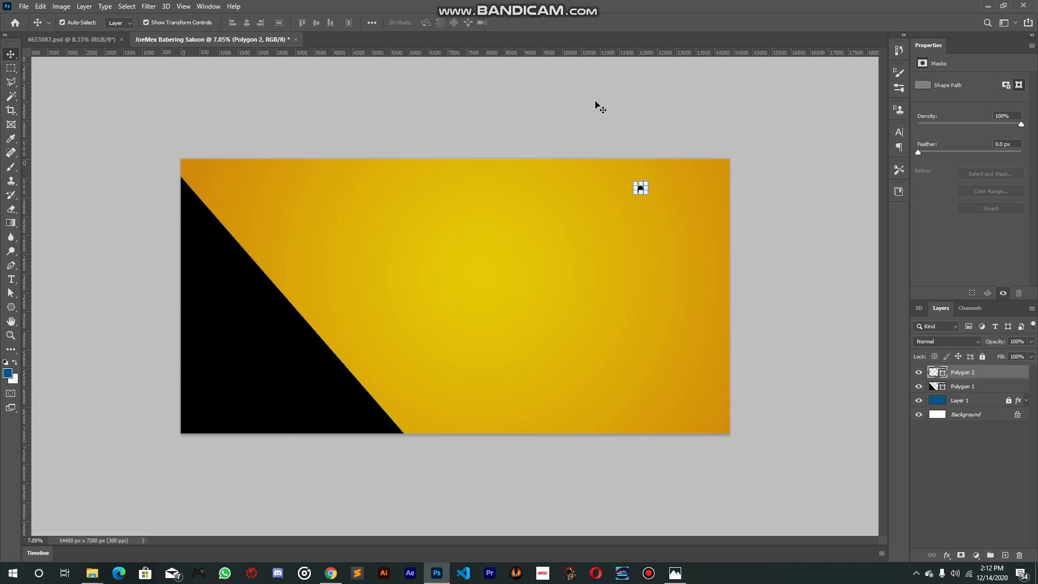
# Move the small black triangle closer to the canvas's upper-right corner, to about 13700 px across and 920 px down
pyautogui.moveTo(577, 111); pyautogui.dragTo(635, 113)
pyautogui.scroll(5, 724, 193)
pyautogui.moveTo(769, 182); pyautogui.dragTo(675, 194)
pyautogui.moveTo(730, 158); pyautogui.dragTo(733, 165)
pyautogui.scroll(-6, 758, 158)
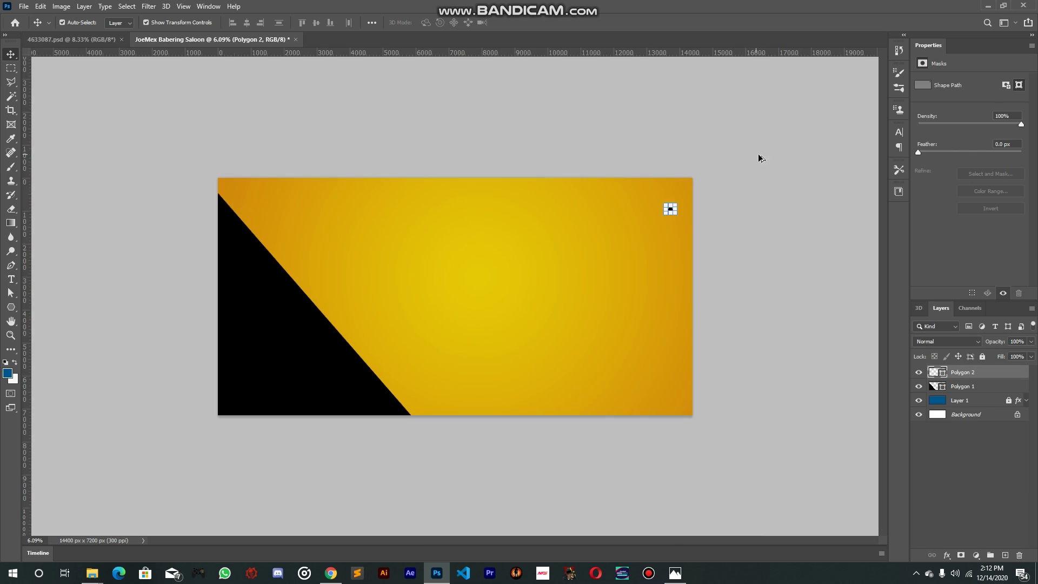
# Shrink the small black triangle slightly more, keeping it near the canvas's upper-right corner, and deselect it
pyautogui.click(732, 186)
pyautogui.scroll(2, 703, 234)
pyautogui.scroll(4, 725, 197)
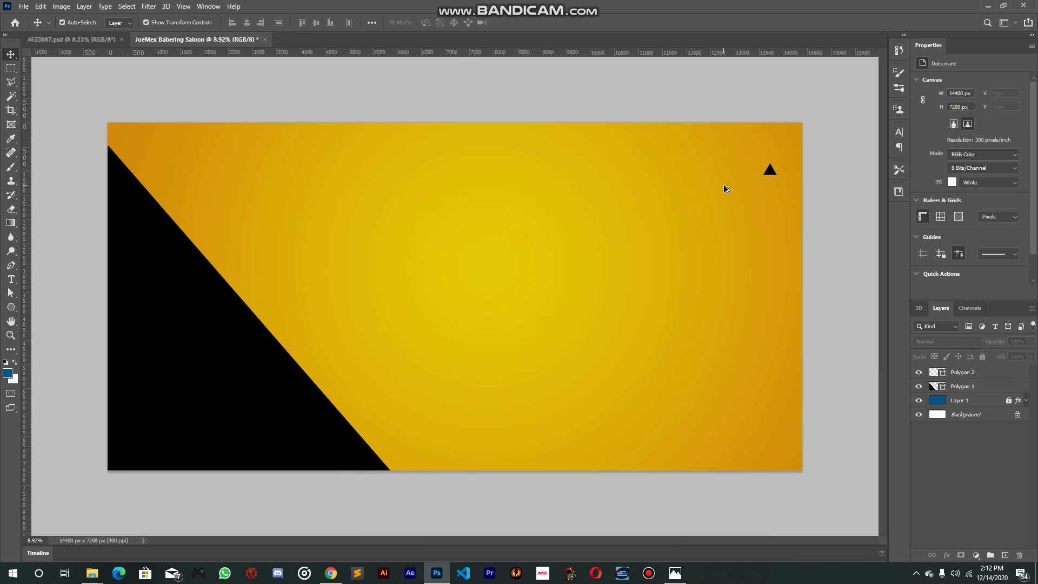
pyautogui.moveTo(851, 153); pyautogui.dragTo(711, 210)
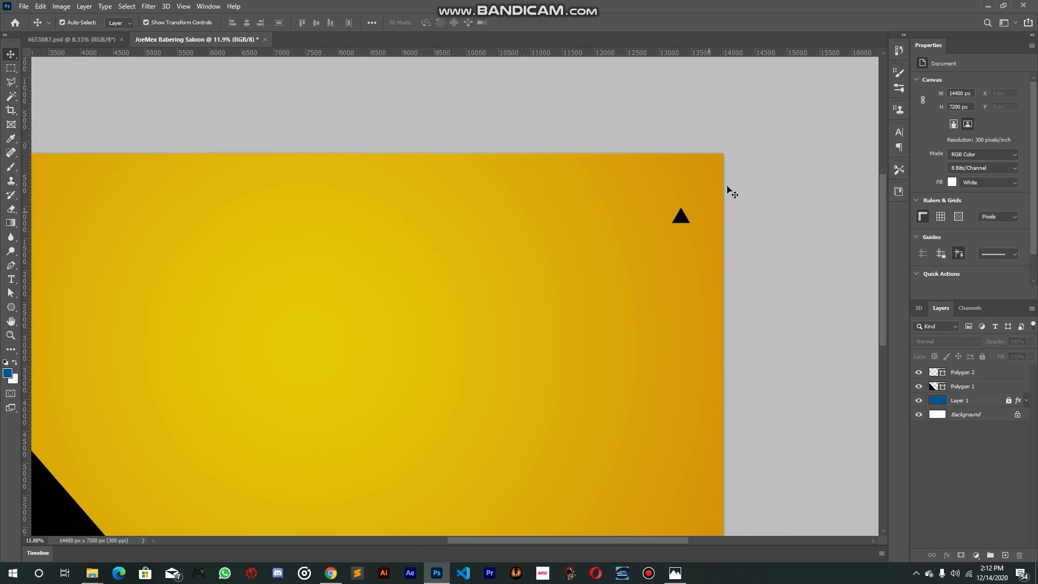
pyautogui.scroll(2, 729, 173)
pyautogui.click(662, 238)
pyautogui.moveTo(675, 239); pyautogui.dragTo(668, 237)
pyautogui.press('Return')
pyautogui.scroll(-2, 810, 154)
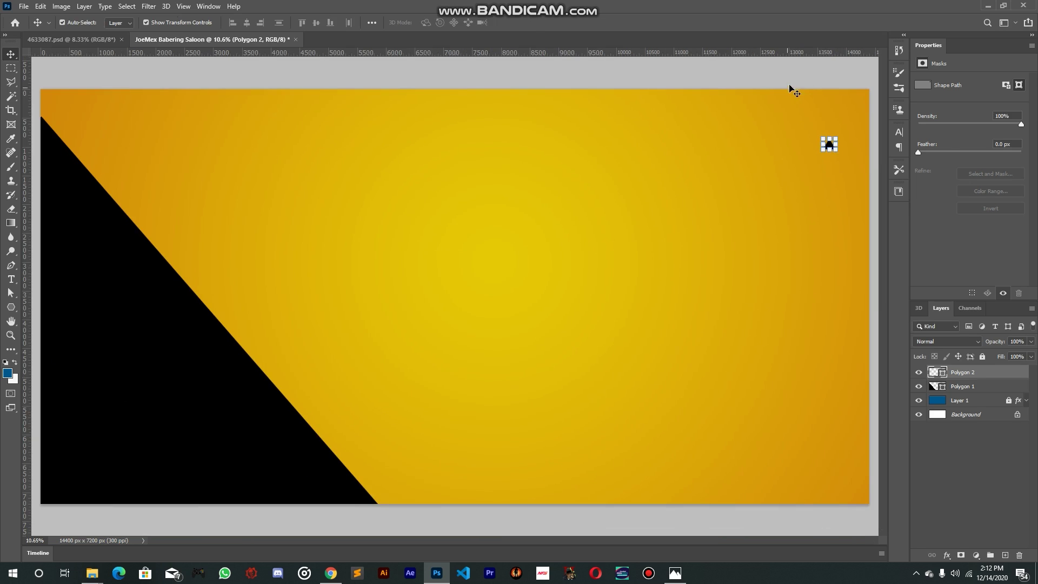
pyautogui.click(792, 81)
pyautogui.scroll(-1, 638, 232)
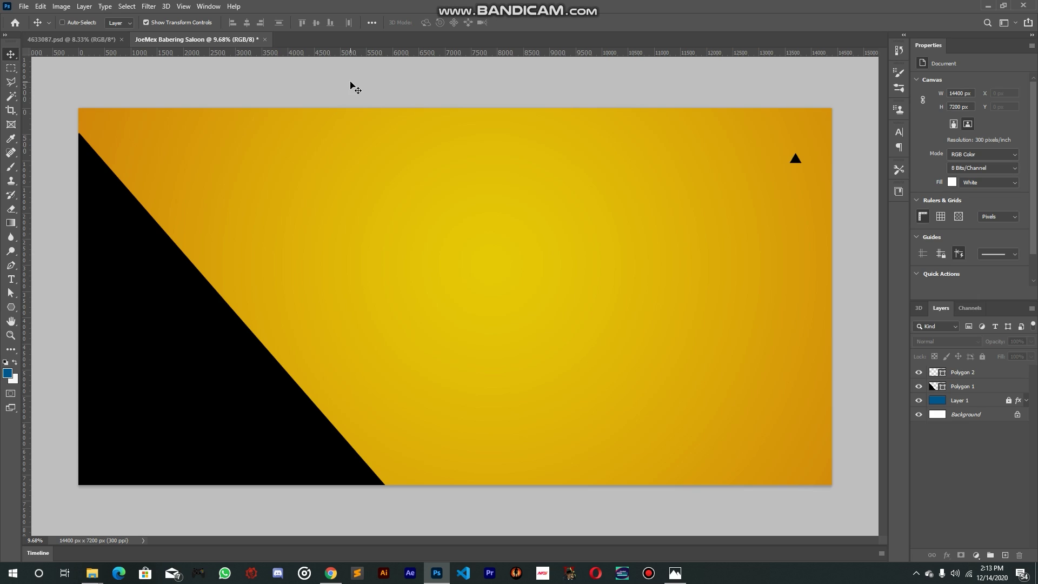
# Start saving the document as JoeMex Babering Saloon.tif, choosing TIFF as the file format
pyautogui.hotkey('ctrl', 's')
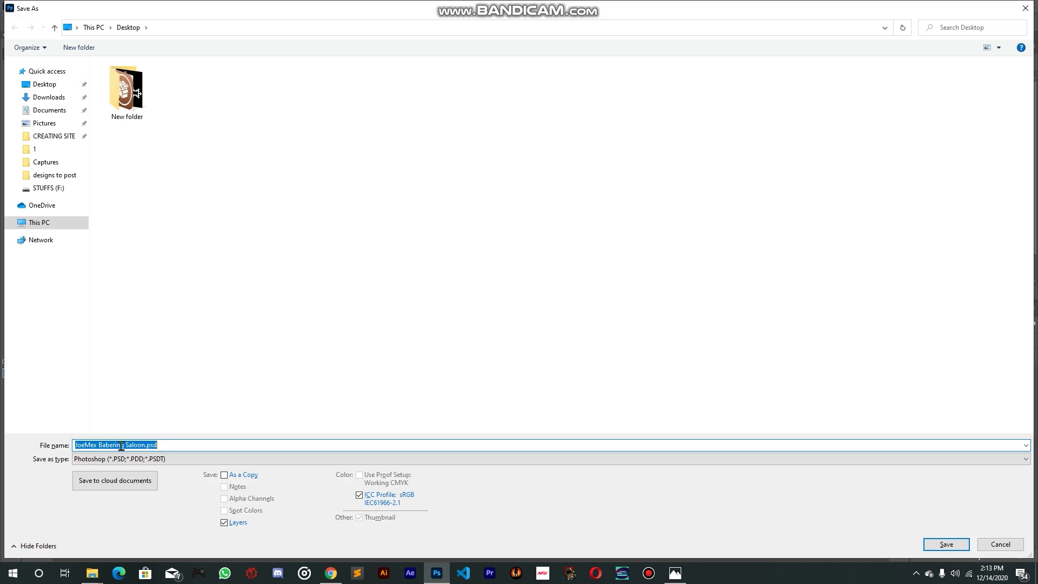
pyautogui.click(119, 463)
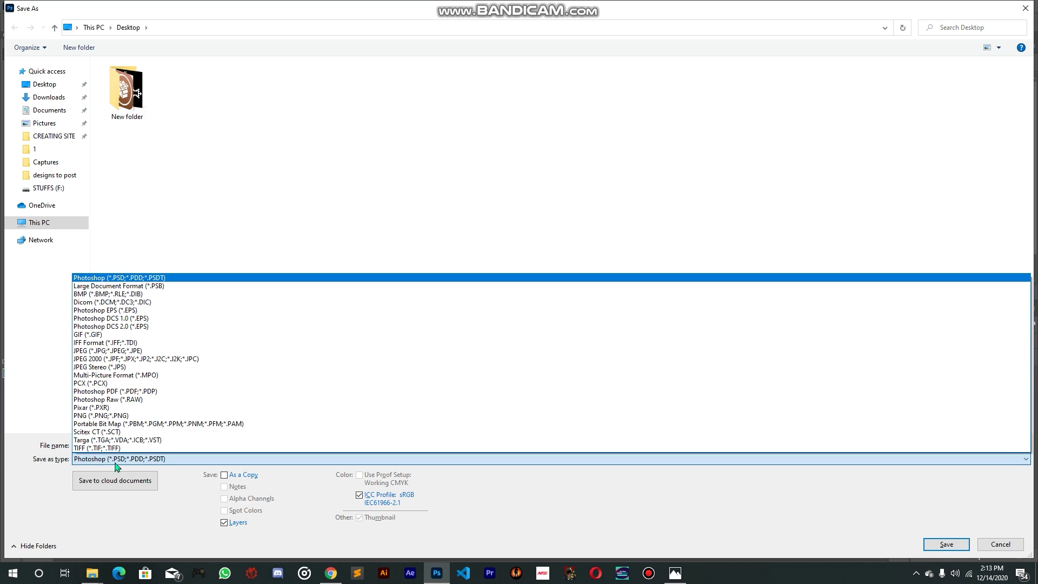
pyautogui.click(103, 448)
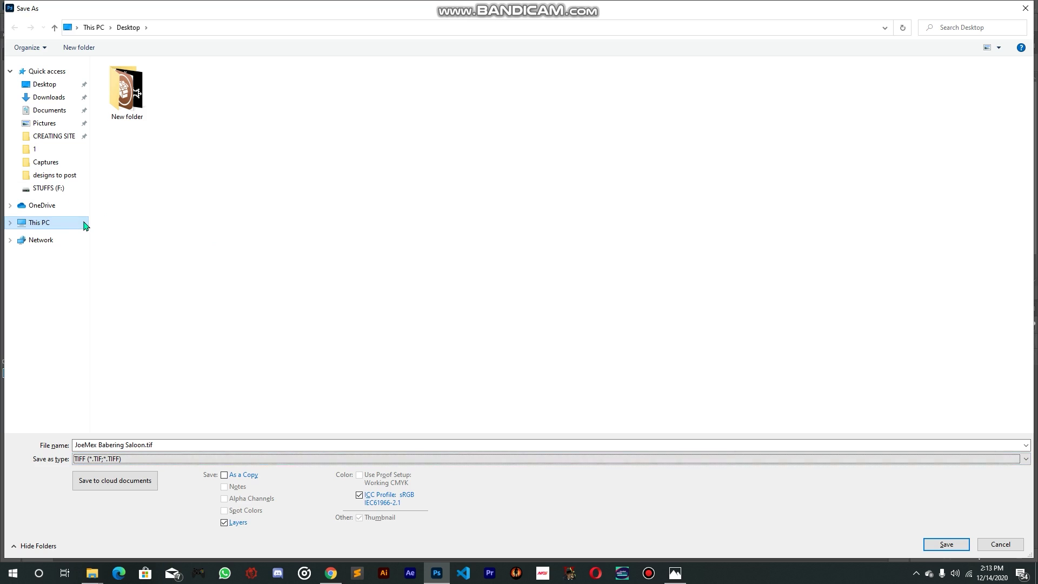
# Browse to STUFFS (F:) > DESIGNER MAIN > PHOTOSHOP and create a new folder there named TUTORIALS
pyautogui.click(39, 222)
pyautogui.click(714, 162)
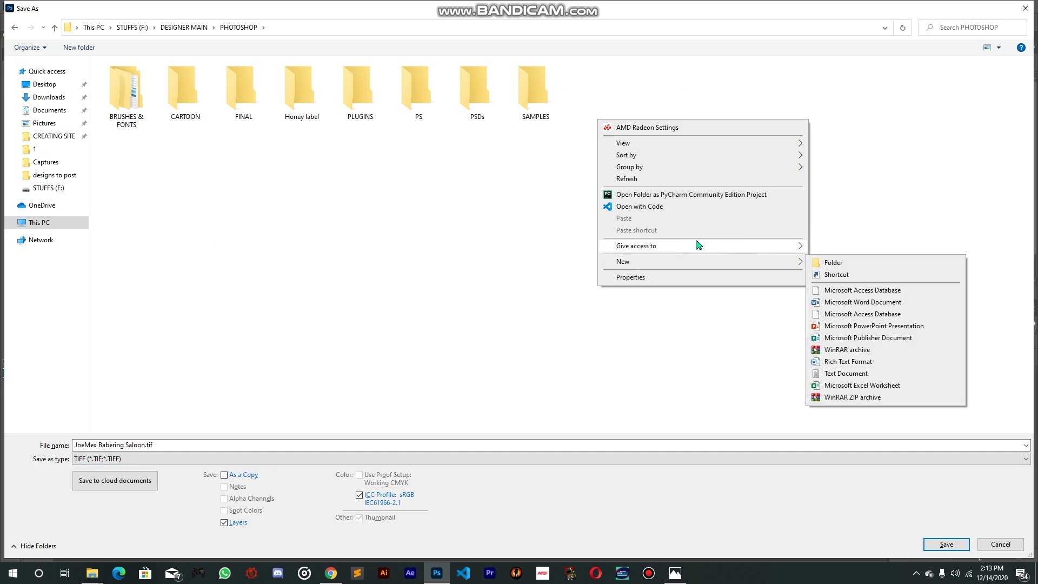
pyautogui.moveTo(789, 246)
pyautogui.click(828, 262)
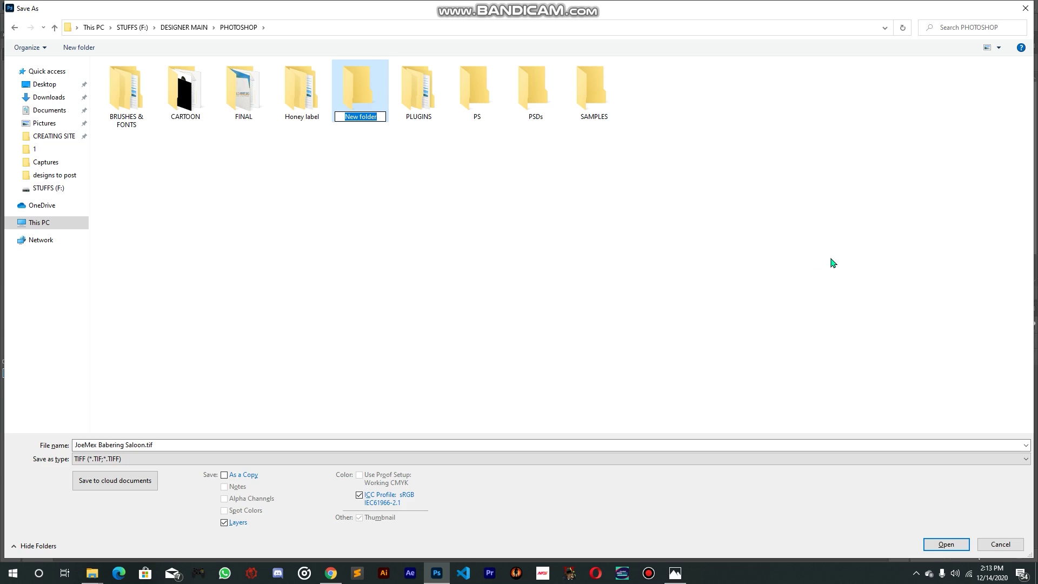
pyautogui.write('TUT')
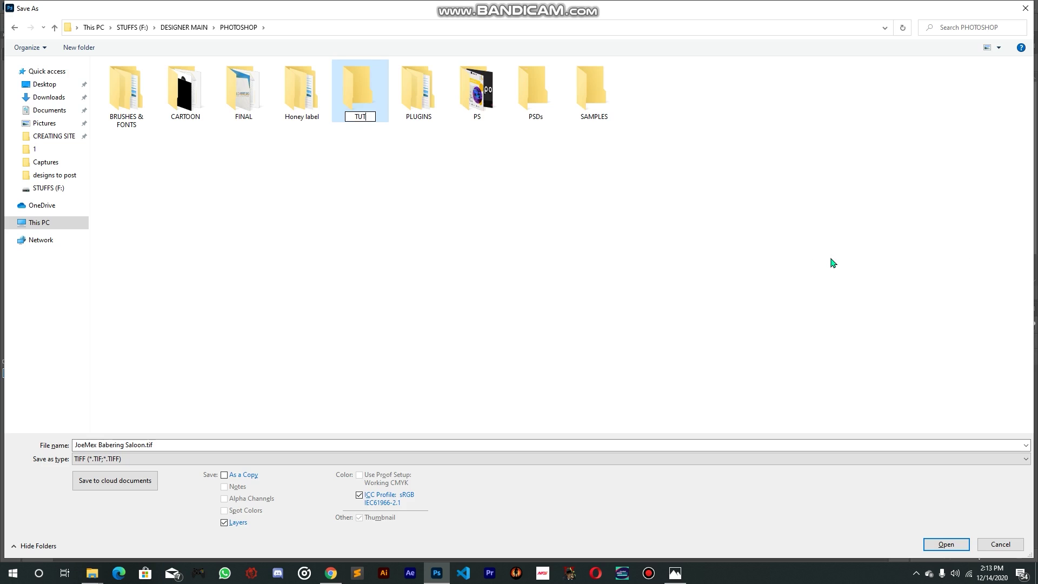
pyautogui.write('ORAILS')
pyautogui.press('BackSpace')
pyautogui.press('BackSpace')
pyautogui.write('IALS')
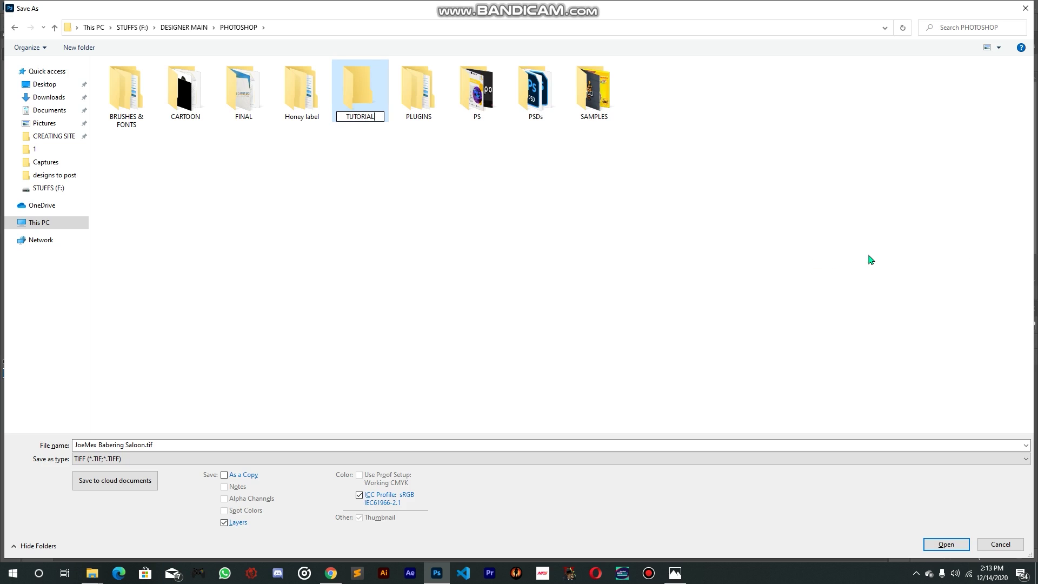
pyautogui.click(405, 89)
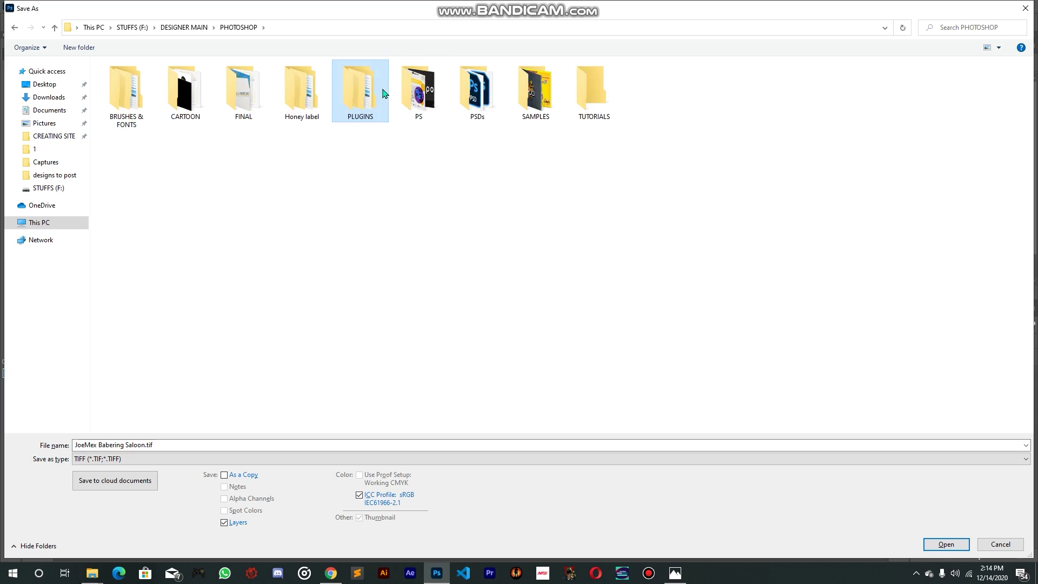
# Open the new TUTORIALS folder as the save location for the TIFF file
pyautogui.doubleClick(384, 93)
pyautogui.hotkey('alt', 'Up')
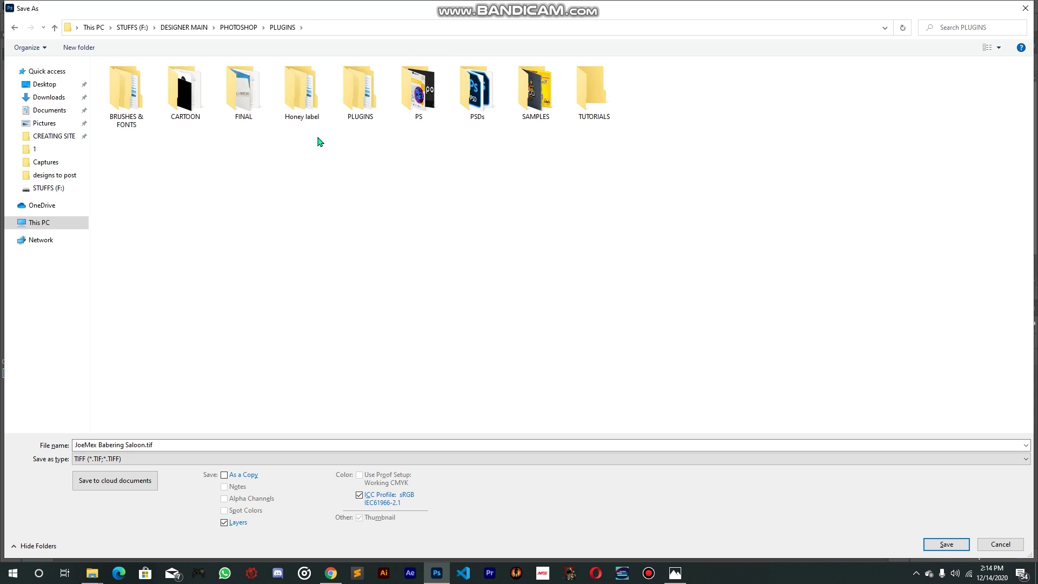
pyautogui.doubleClick(607, 98)
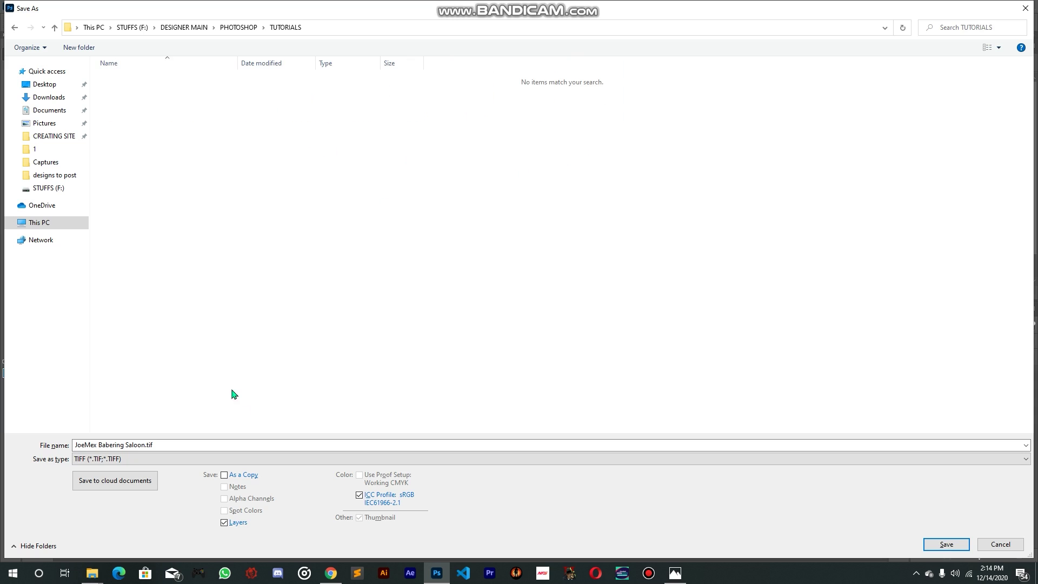
# Save the TIFF in TUTORIALS with no image compression, interleaved pixel order, IBM PC byte order and RLE layer compression
pyautogui.click(946, 544)
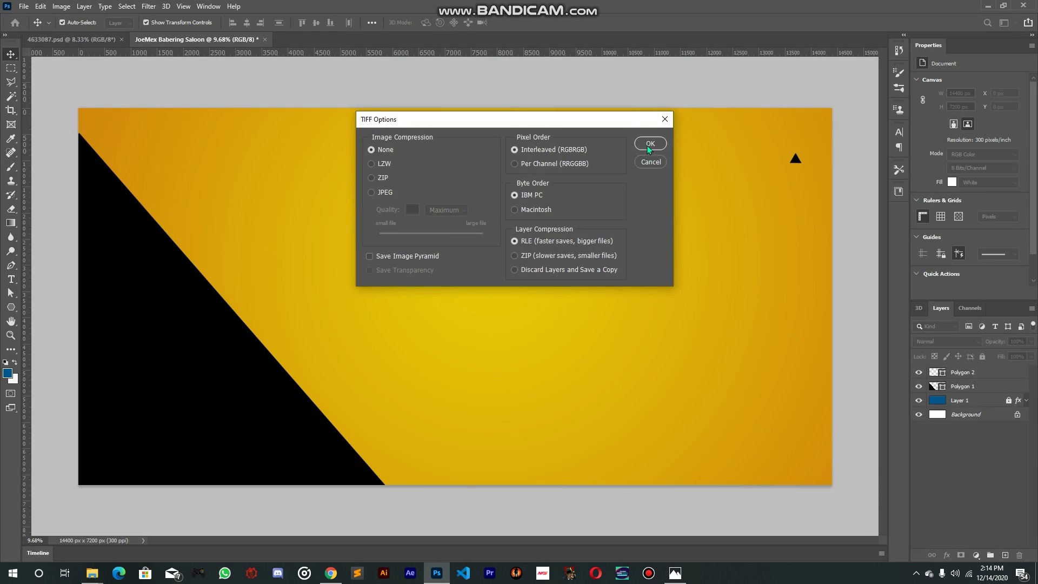
pyautogui.click(649, 144)
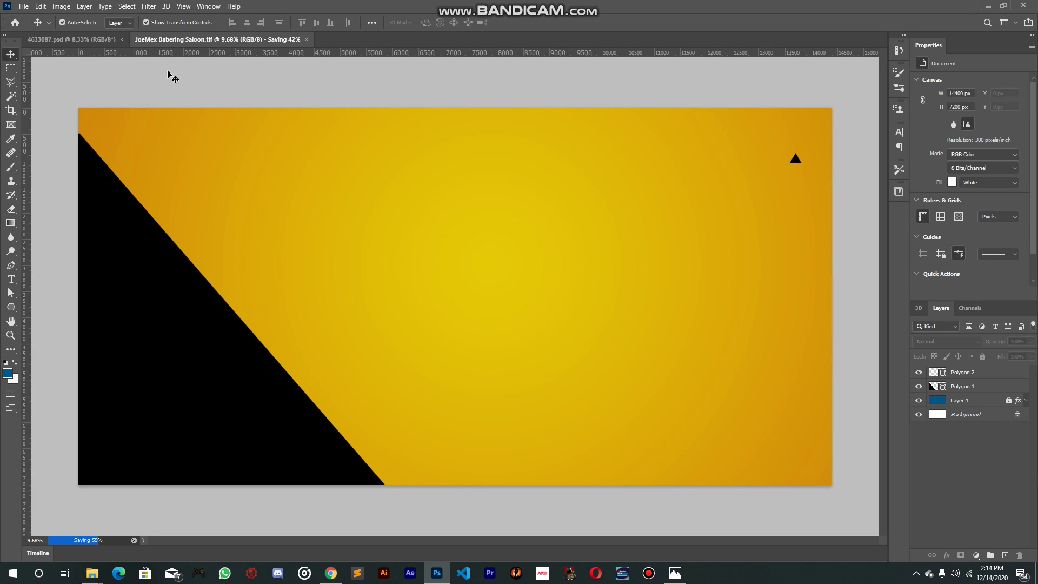
# Duplicate the small black triangle near the canvas's upper-right corner, following the triangle column in 4633087.psd
pyautogui.click(99, 40)
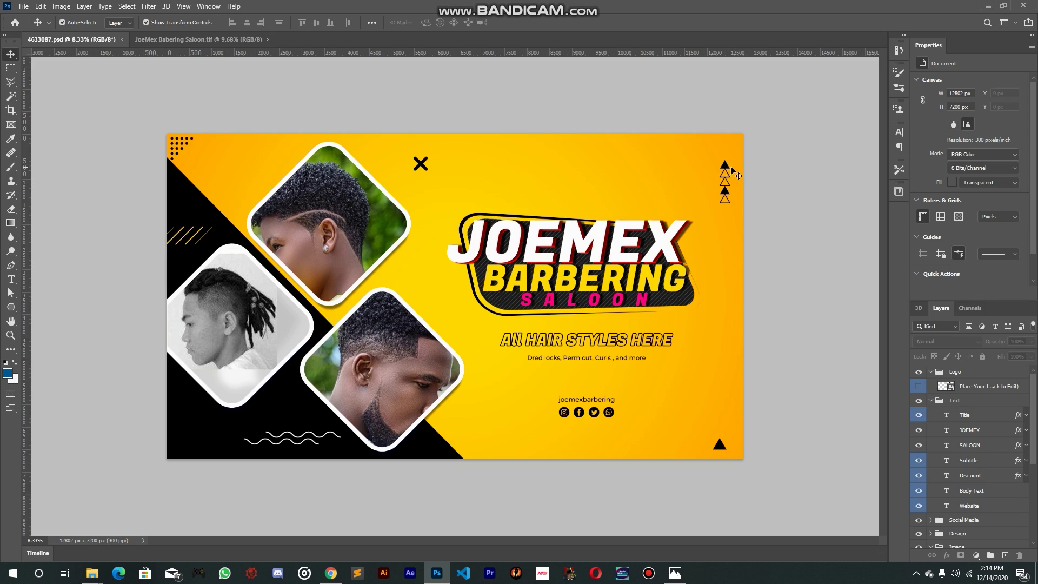
pyautogui.scroll(1, 757, 168)
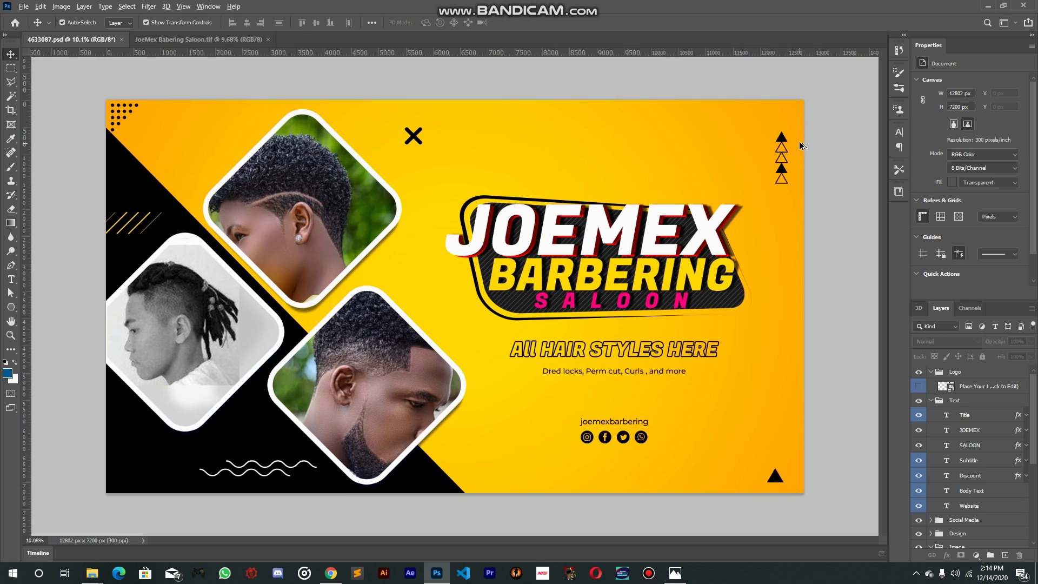
pyautogui.scroll(1, 800, 143)
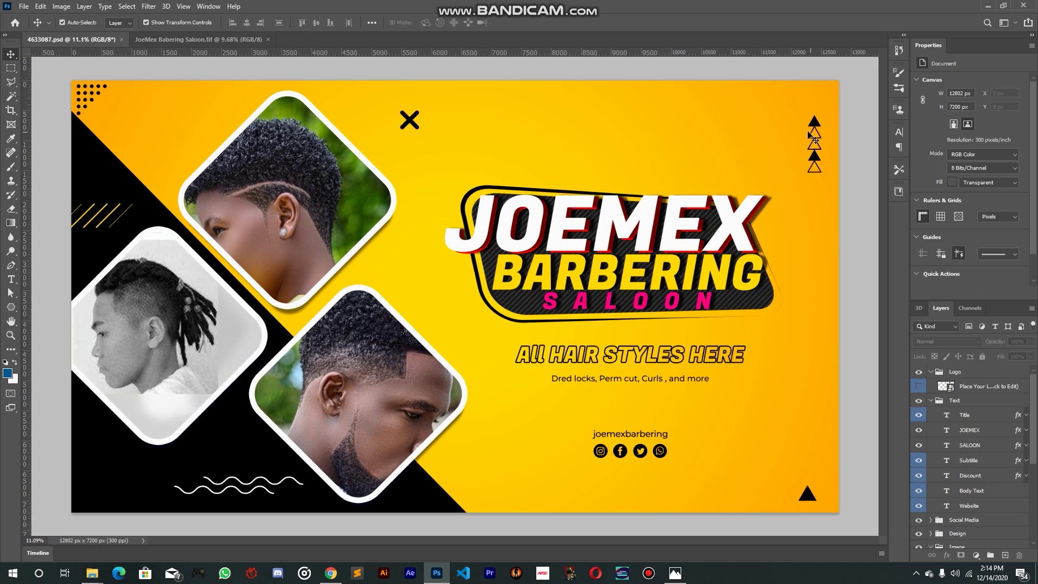
pyautogui.click(199, 40)
pyautogui.click(799, 160)
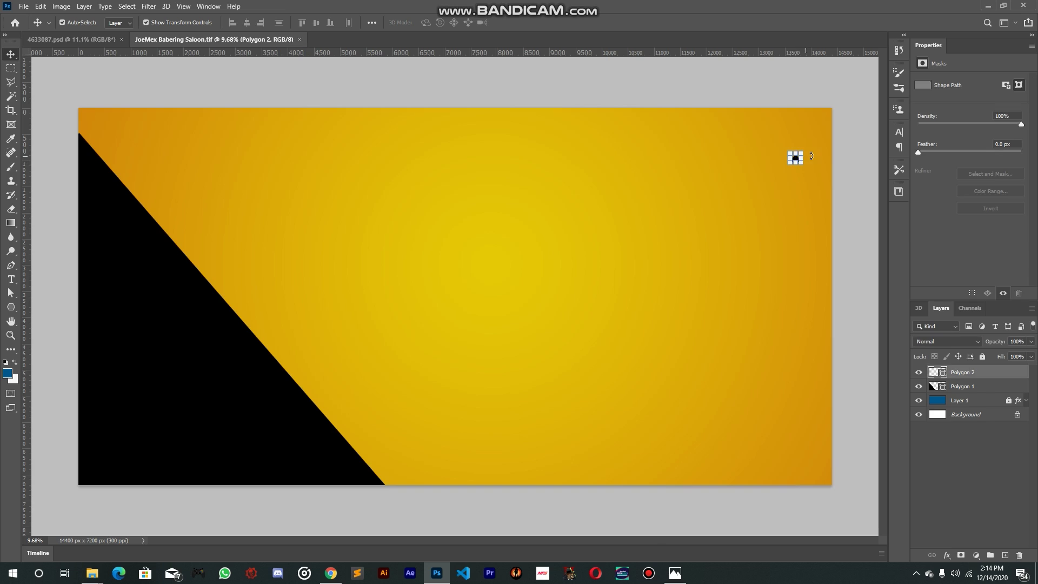
pyautogui.scroll(2, 811, 156)
pyautogui.hscroll(3, 831, 192)
pyautogui.scroll(2, 725, 130)
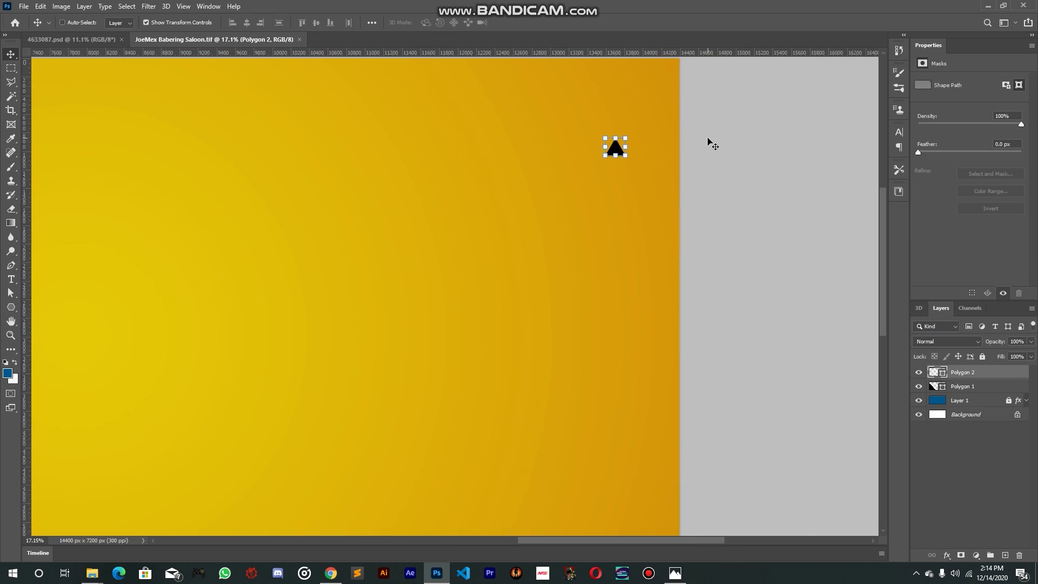
pyautogui.hotkey('ctrl', 'j')
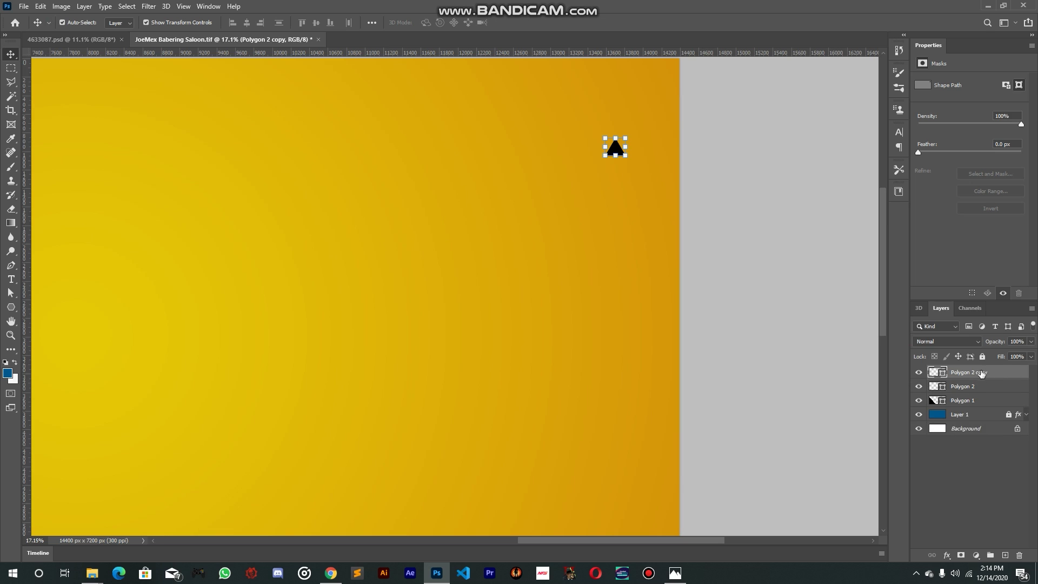
pyautogui.rightClick(1004, 373)
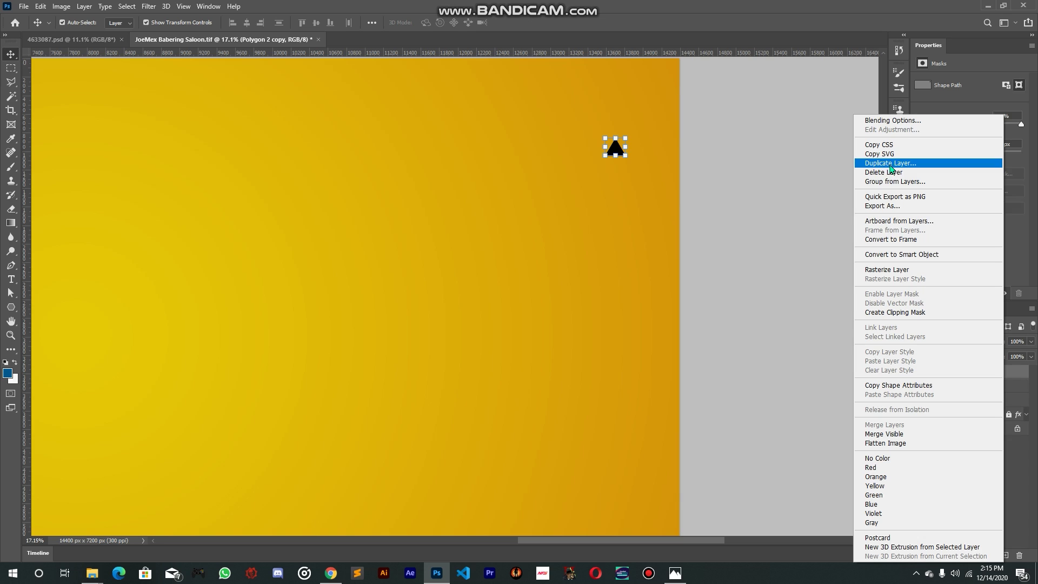
pyautogui.click(87, 8)
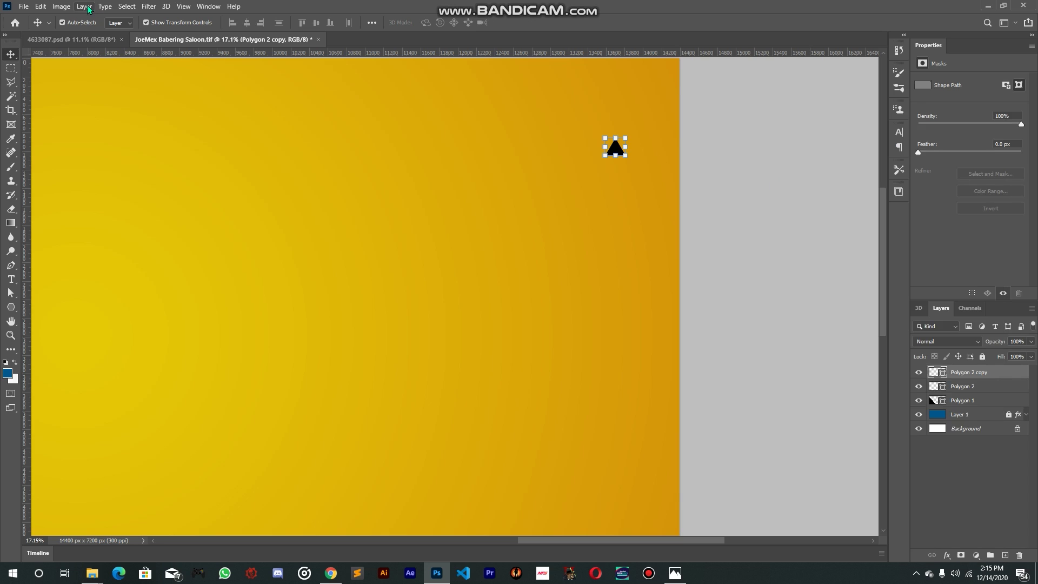
pyautogui.click(88, 8)
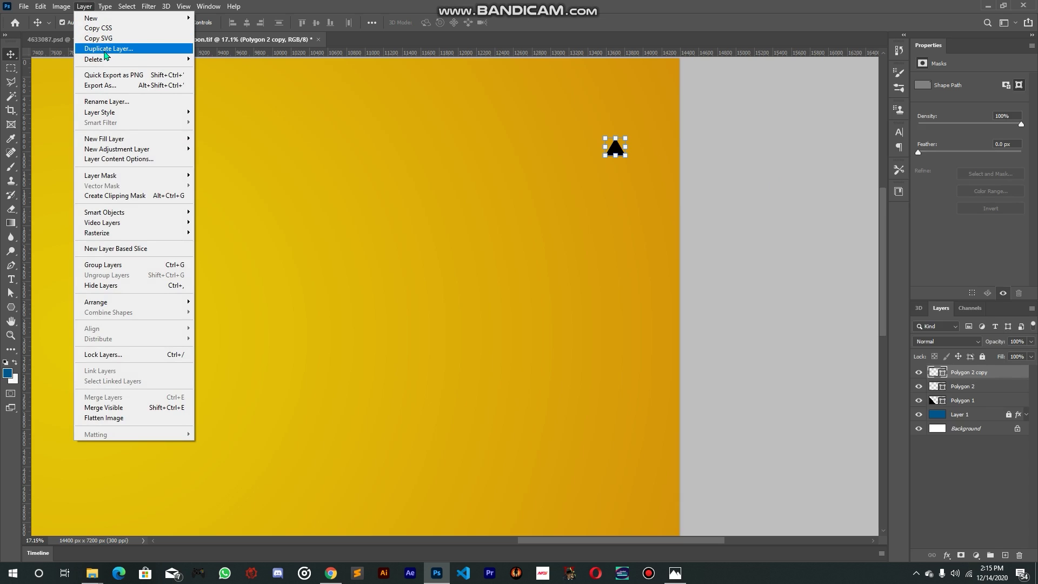
pyautogui.click(745, 177)
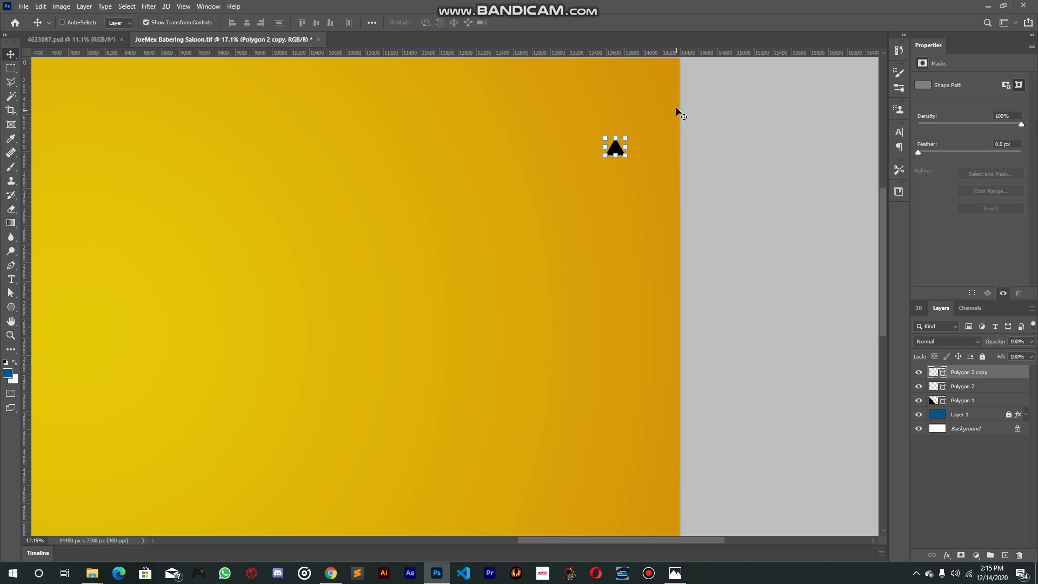
# Move the duplicated triangle straight down so its tip meets the base of the original triangle
pyautogui.moveTo(680, 104); pyautogui.dragTo(680, 121)
pyautogui.scroll(5, 621, 120)
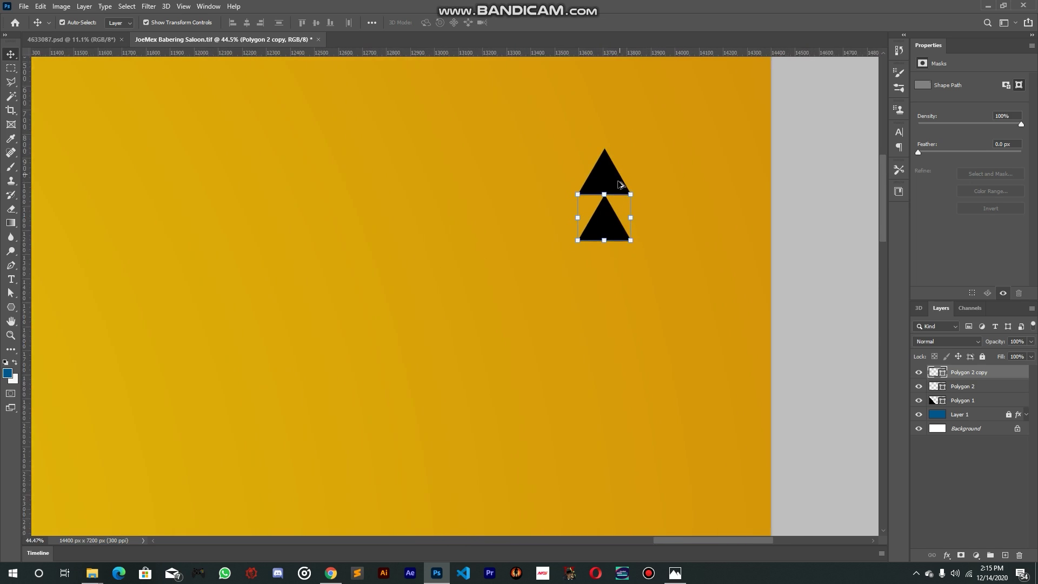
pyautogui.scroll(1, 694, 196)
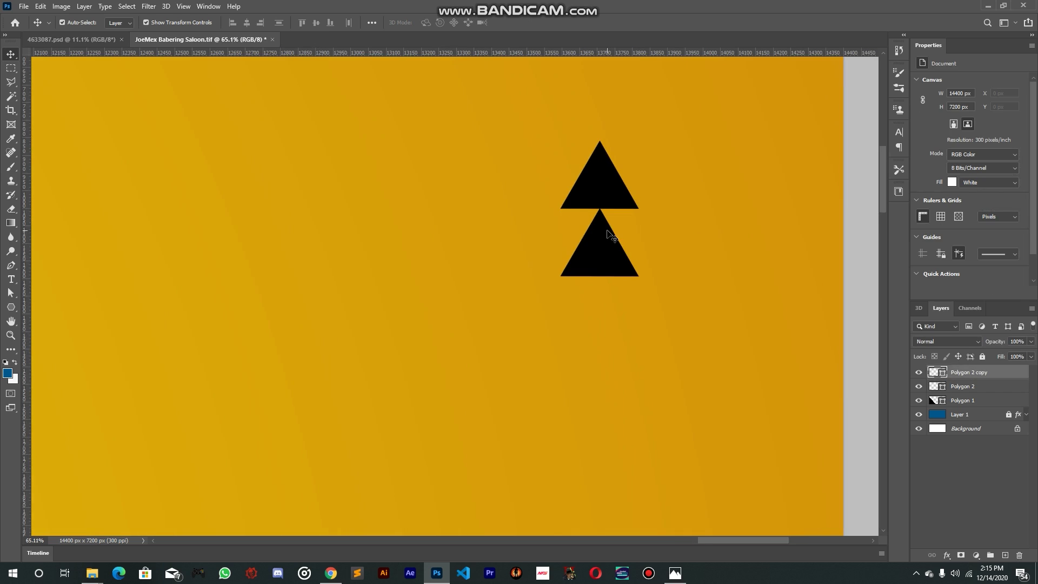
pyautogui.moveTo(730, 139); pyautogui.dragTo(728, 138)
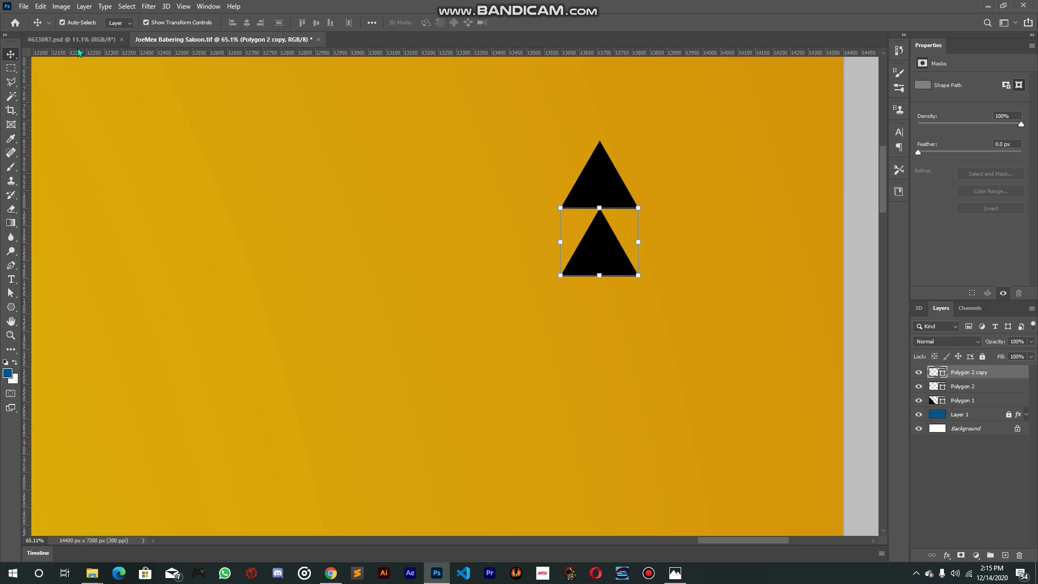
# Compare with the triangle column in 4633087.psd and nudge the duplicated triangle vertically to sit just beneath the original
pyautogui.click(83, 38)
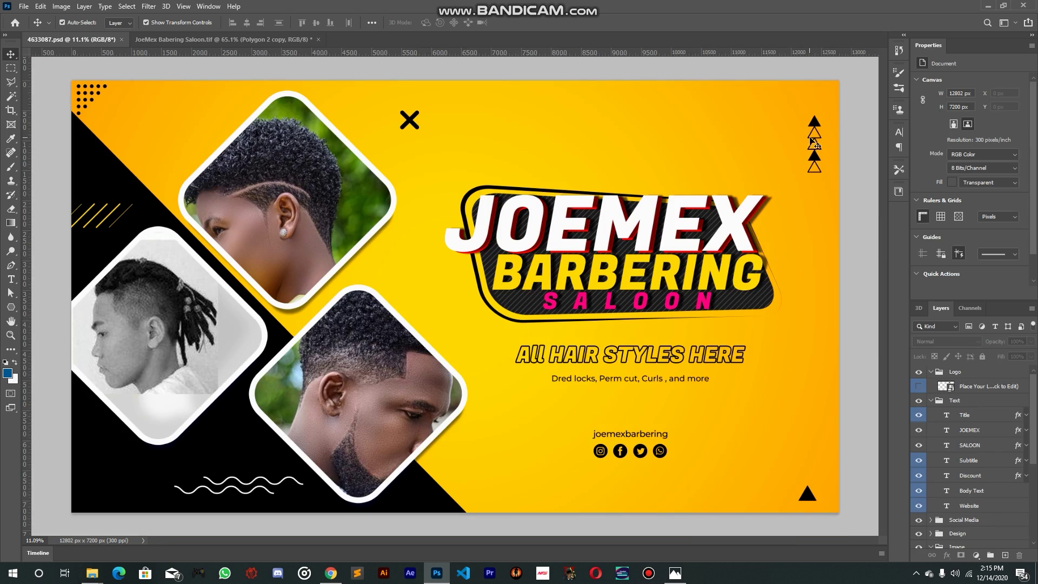
pyautogui.click(816, 134)
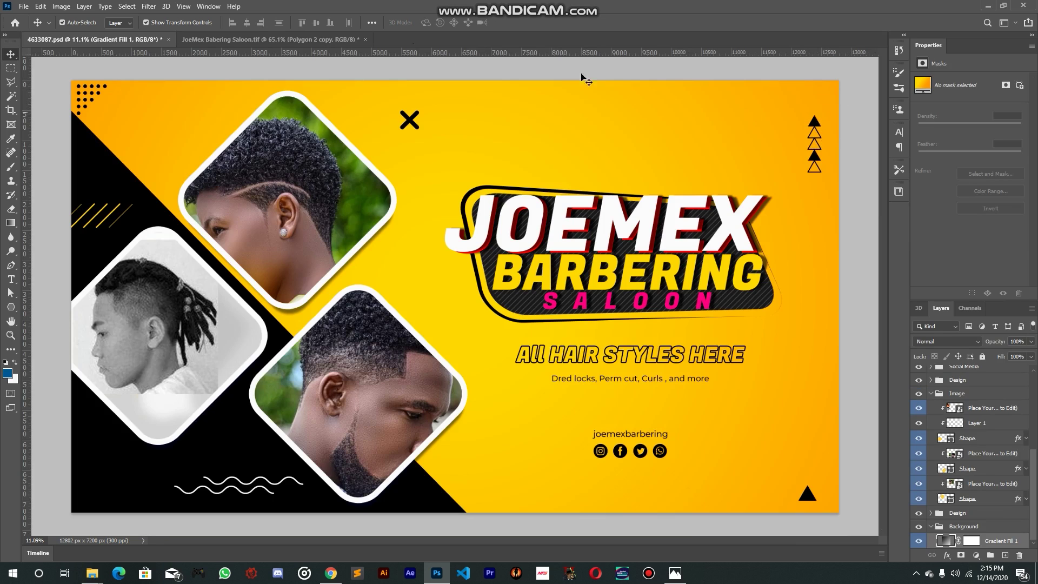
pyautogui.click(278, 41)
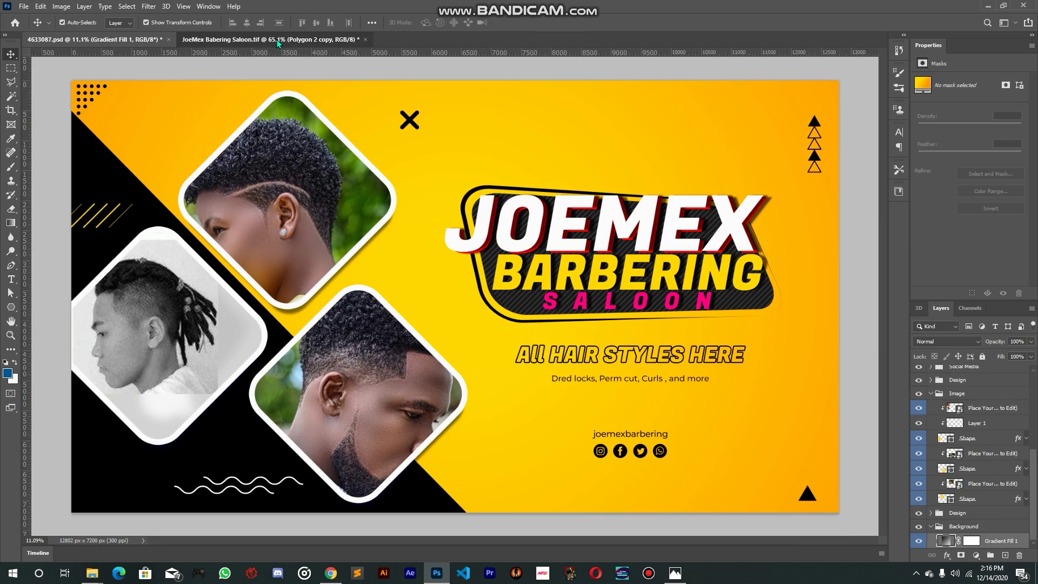
pyautogui.scroll(2, 654, 230)
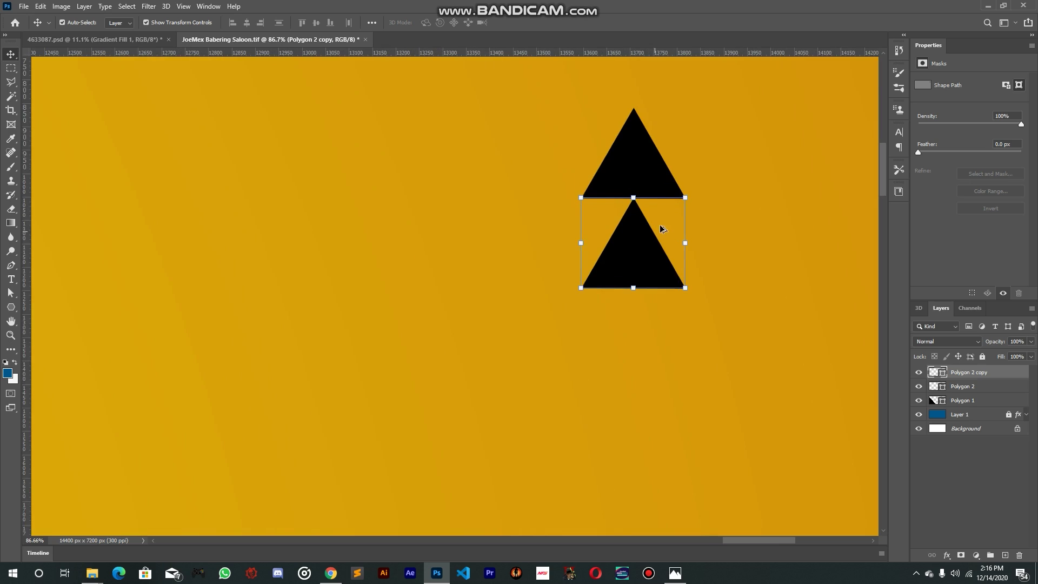
pyautogui.press('Down')
pyautogui.press('Down')
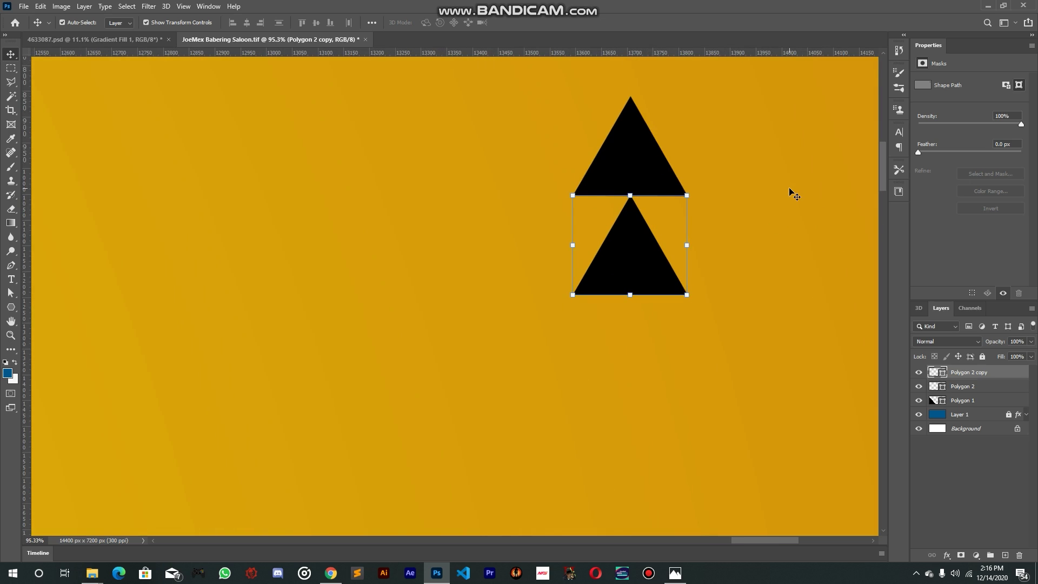
pyautogui.press('Up')
pyautogui.press('Up')
pyautogui.click(677, 259)
pyautogui.click(620, 261)
pyautogui.press('Down')
# With the Polygon tool active, set the fill of the lower triangle to no color
pyautogui.click(10, 310)
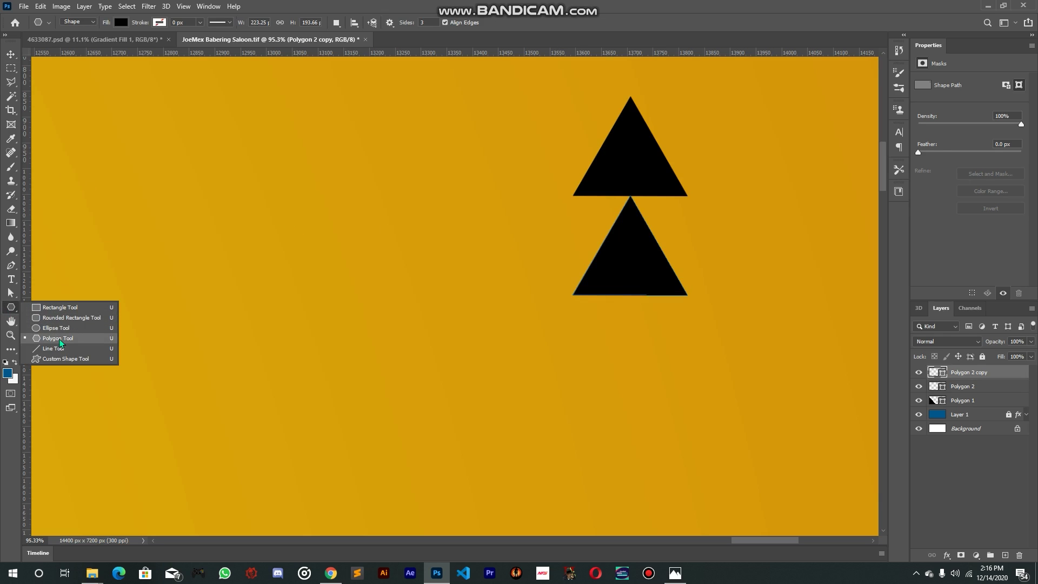
pyautogui.click(58, 339)
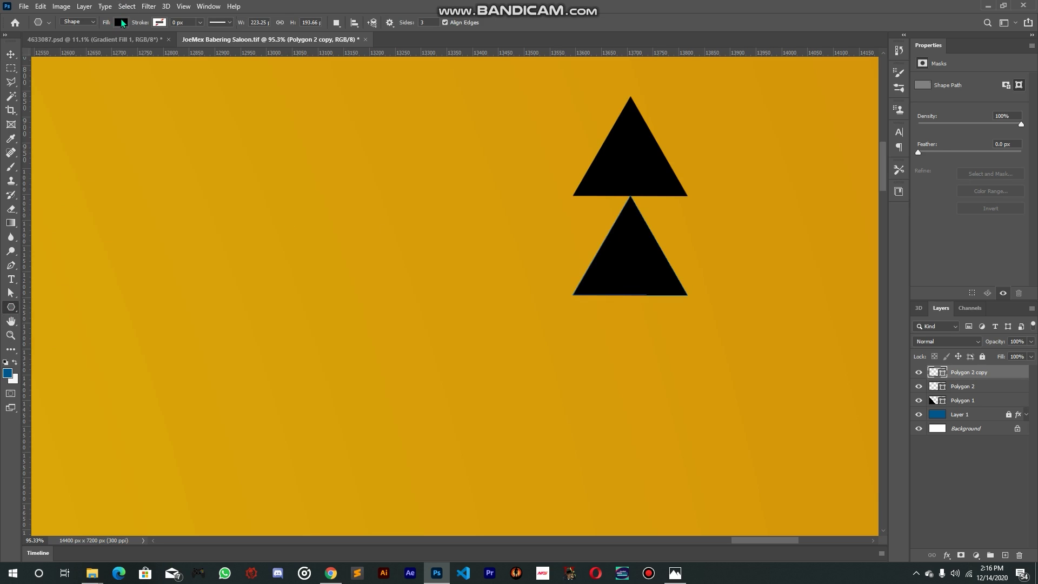
pyautogui.click(121, 23)
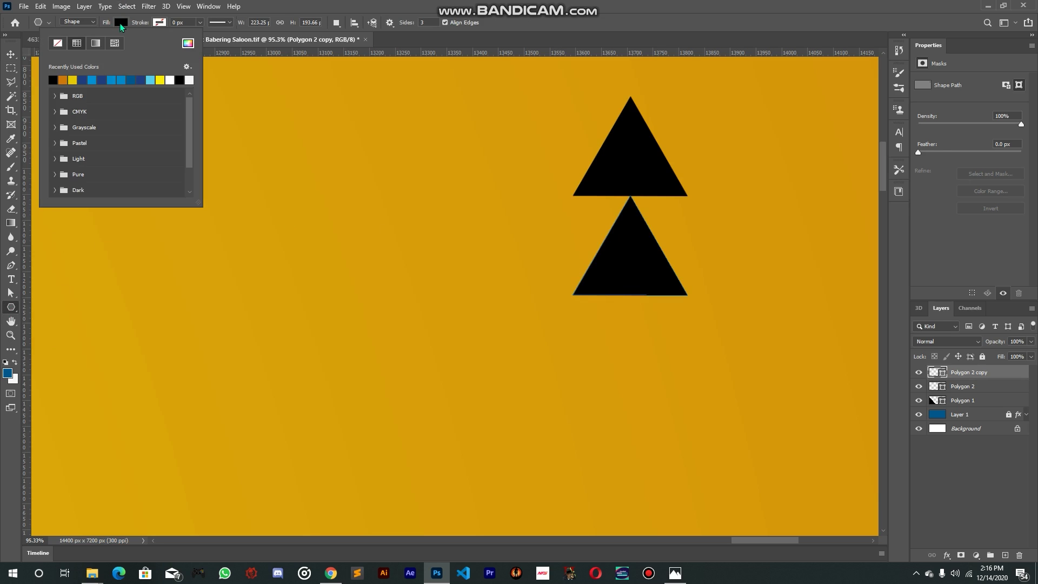
pyautogui.click(58, 44)
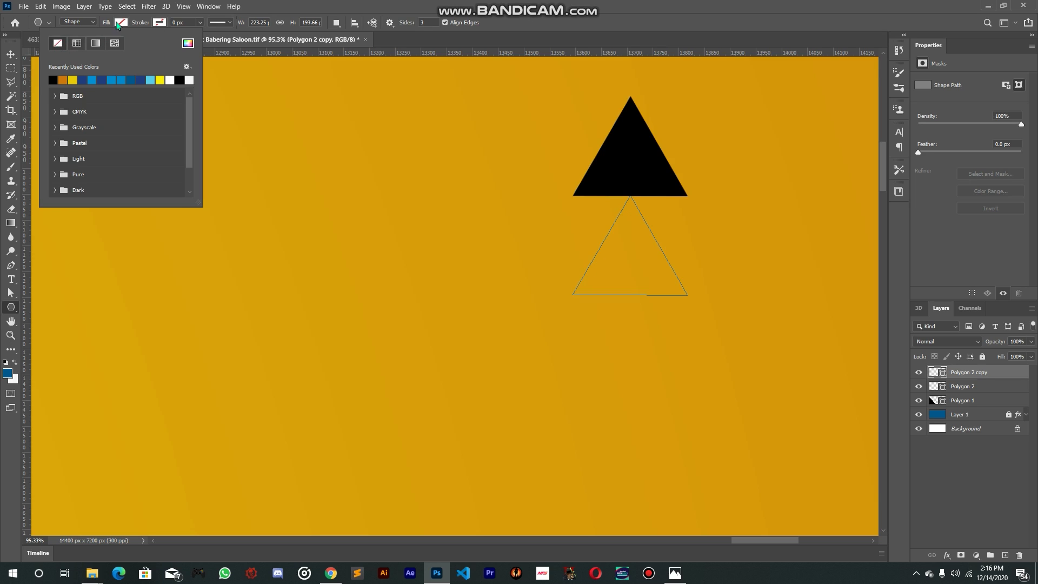
# Give the lower triangle a black stroke 5 px wide and deselect it
pyautogui.click(160, 23)
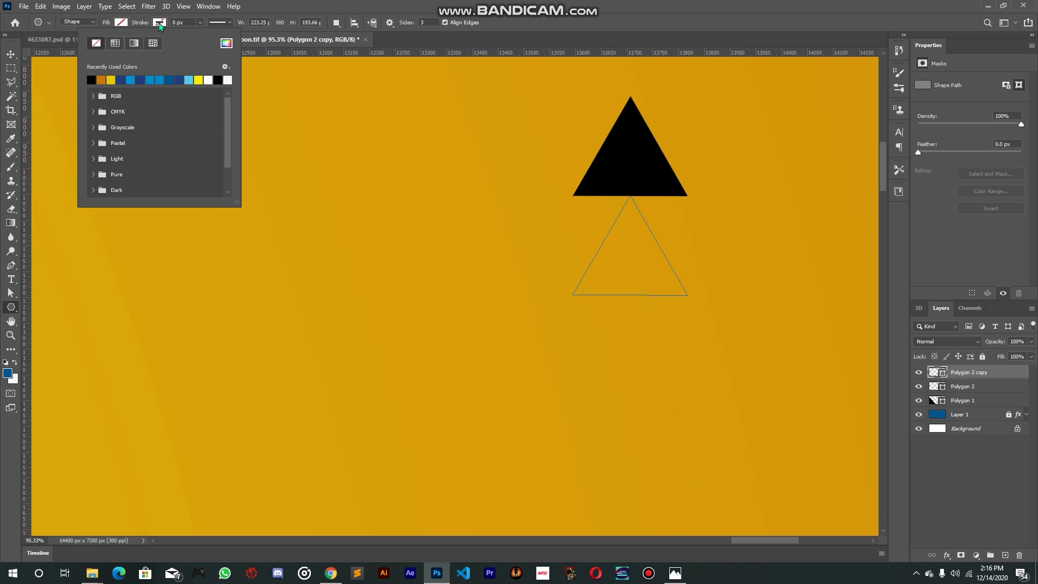
pyautogui.click(93, 78)
pyautogui.click(199, 23)
pyautogui.click(185, 22)
pyautogui.click(181, 22)
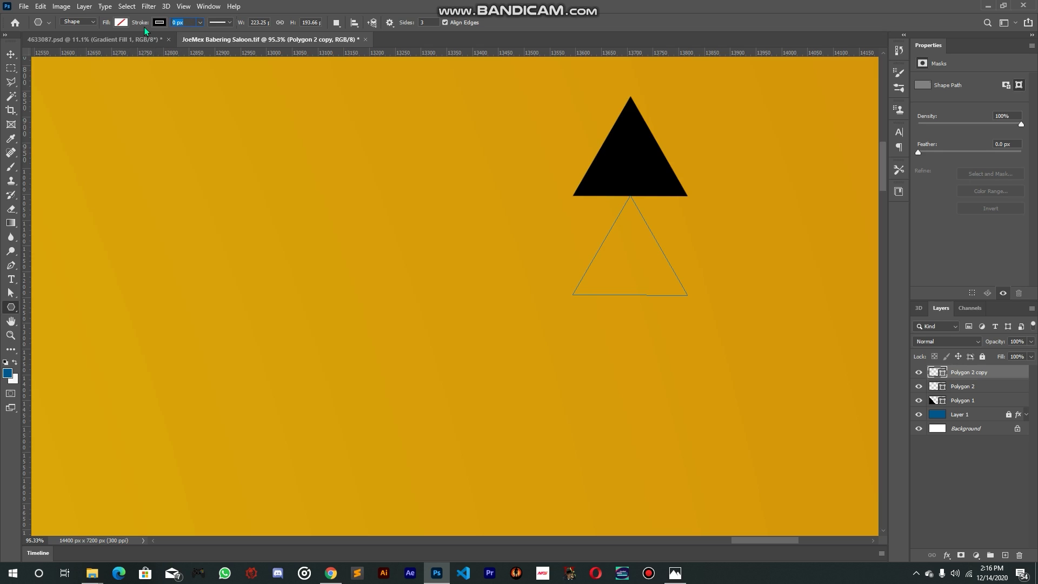
pyautogui.write('5')
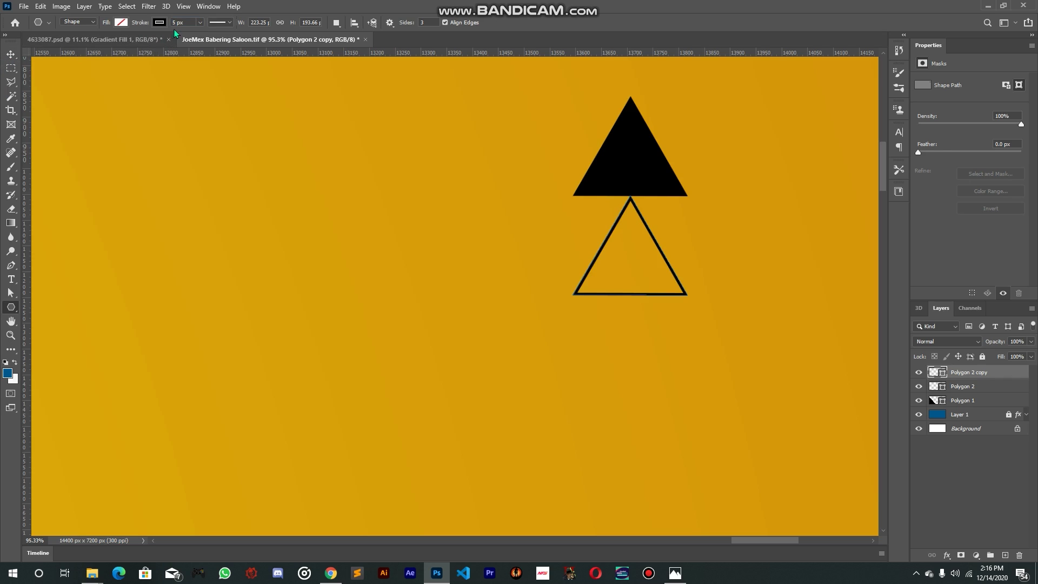
pyautogui.click(9, 55)
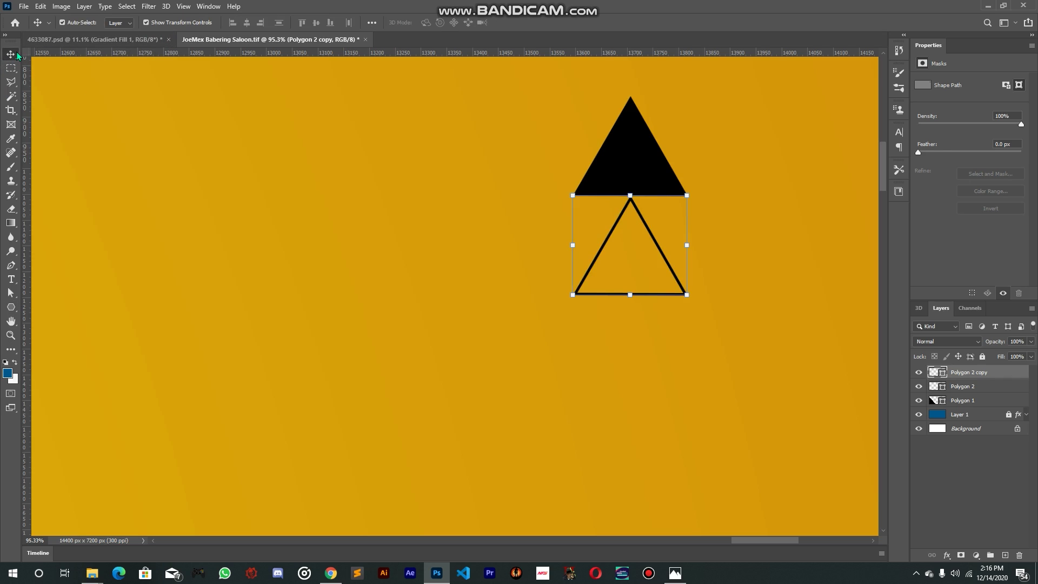
pyautogui.click(262, 144)
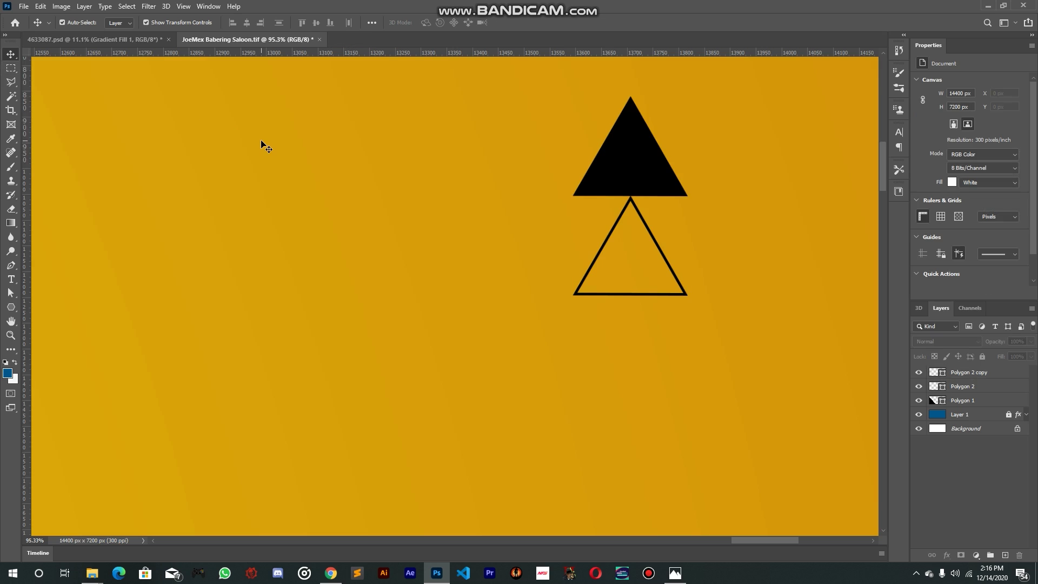
# Nudge the outlined triangle up four increments towards the solid black triangle above it, and deselect it
pyautogui.scroll(-8, 658, 312)
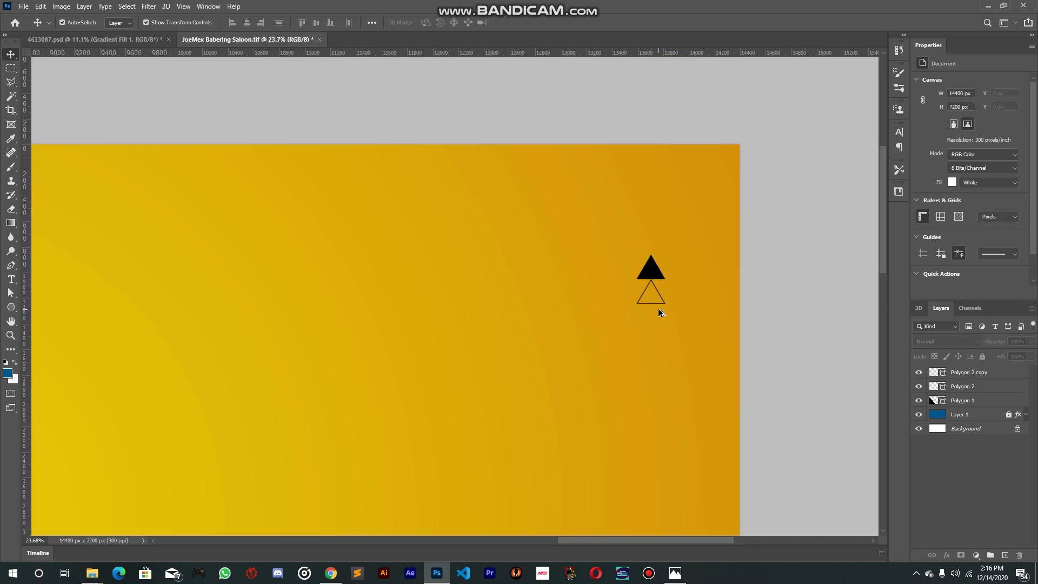
pyautogui.scroll(-2, 658, 313)
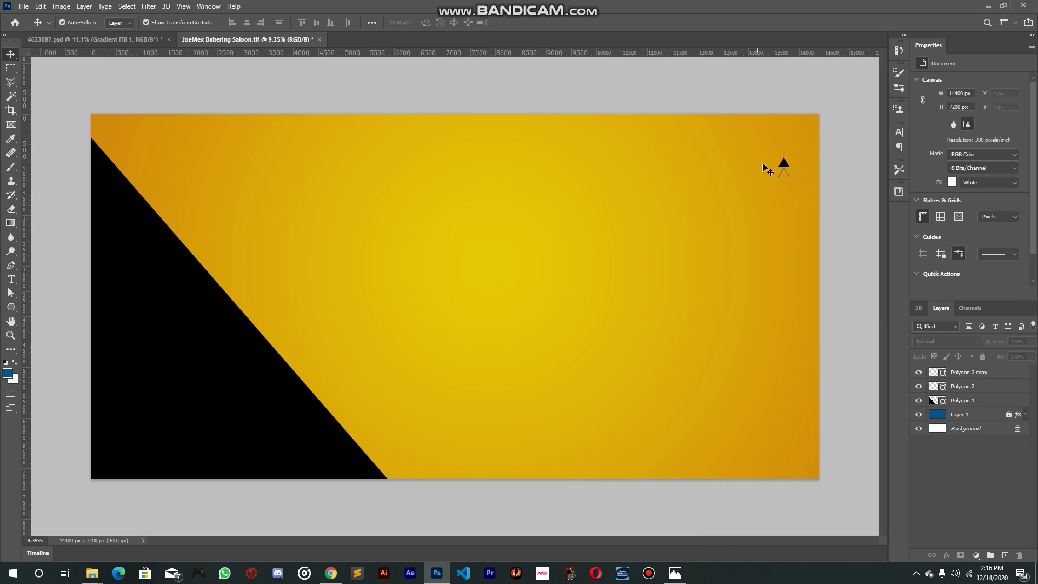
pyautogui.scroll(5, 800, 156)
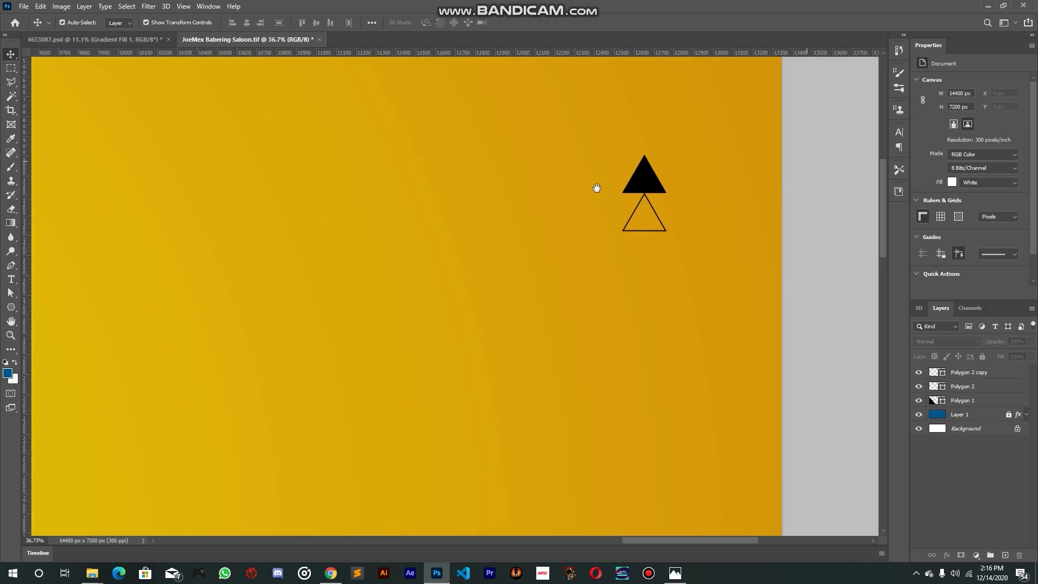
pyautogui.scroll(2, 689, 257)
pyautogui.click(636, 292)
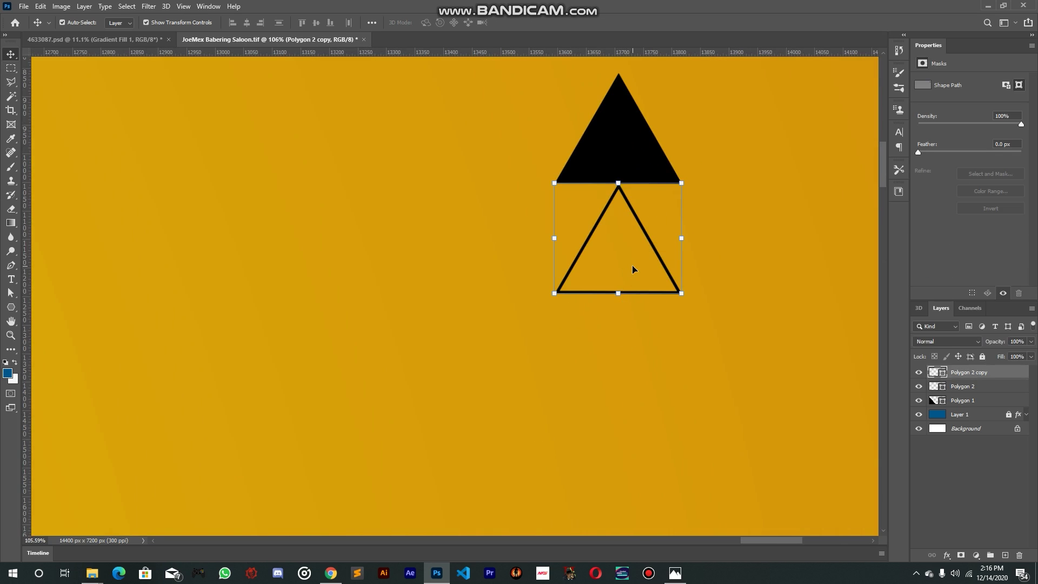
pyautogui.press('Up')
pyautogui.press('Up')
pyautogui.press('Up')
pyautogui.press('Up')
pyautogui.click(718, 431)
pyautogui.scroll(-6, 720, 430)
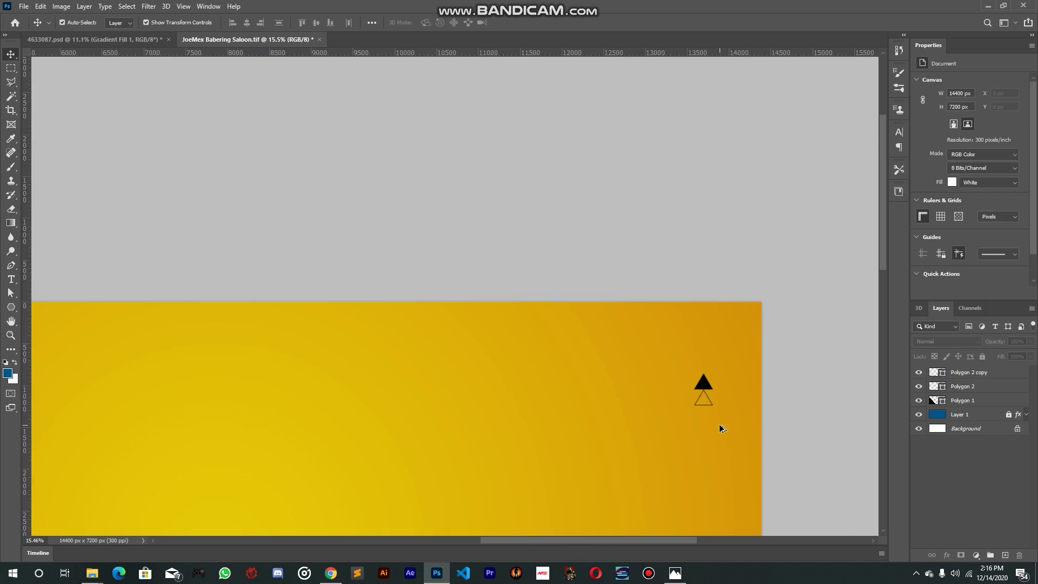
pyautogui.scroll(-2, 720, 429)
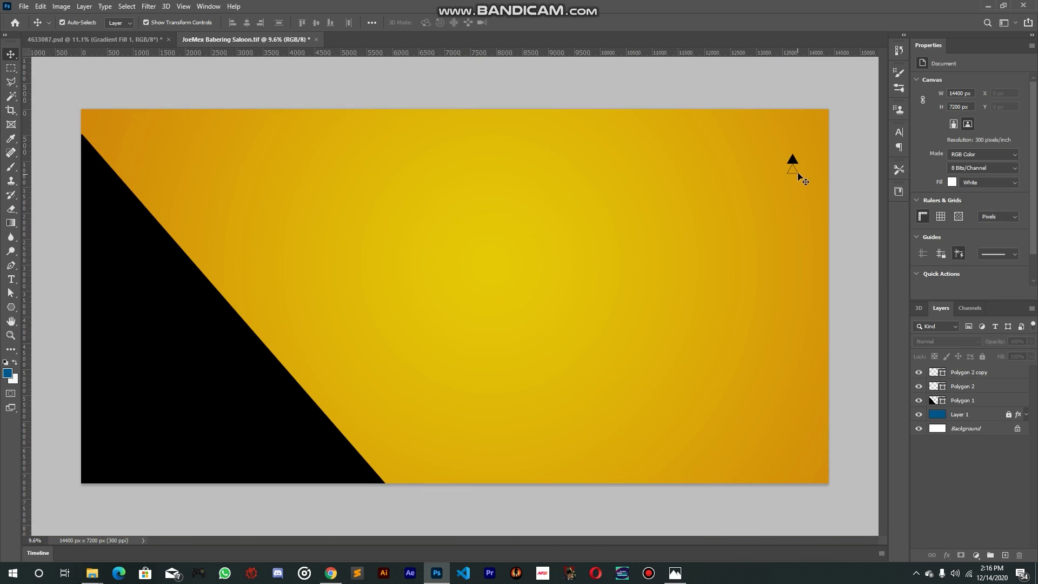
# Set the outlined triangle's stroke width to 8 px and deselect it
pyautogui.scroll(3, 801, 165)
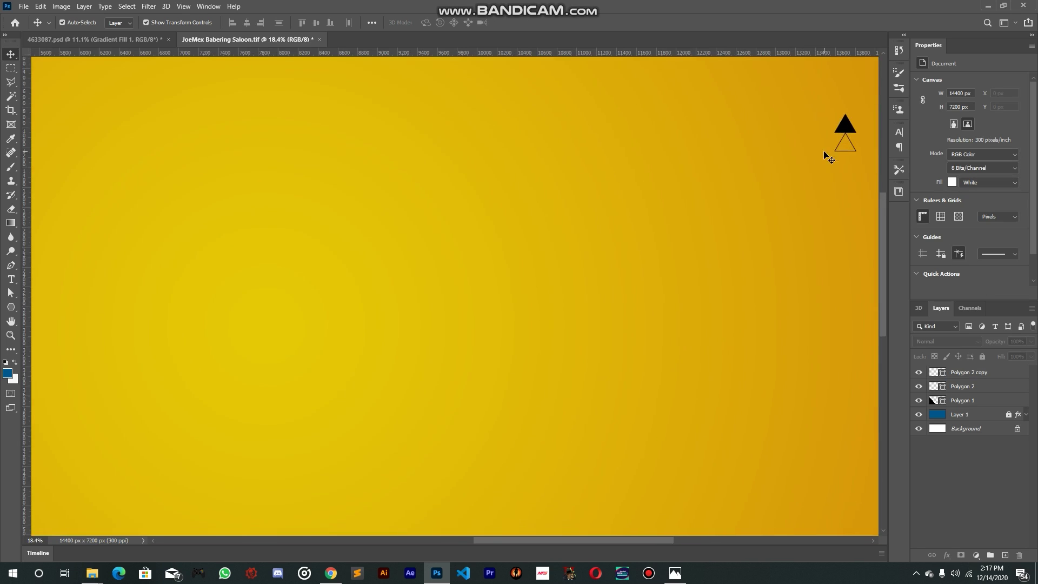
pyautogui.scroll(2, 771, 168)
pyautogui.click(724, 215)
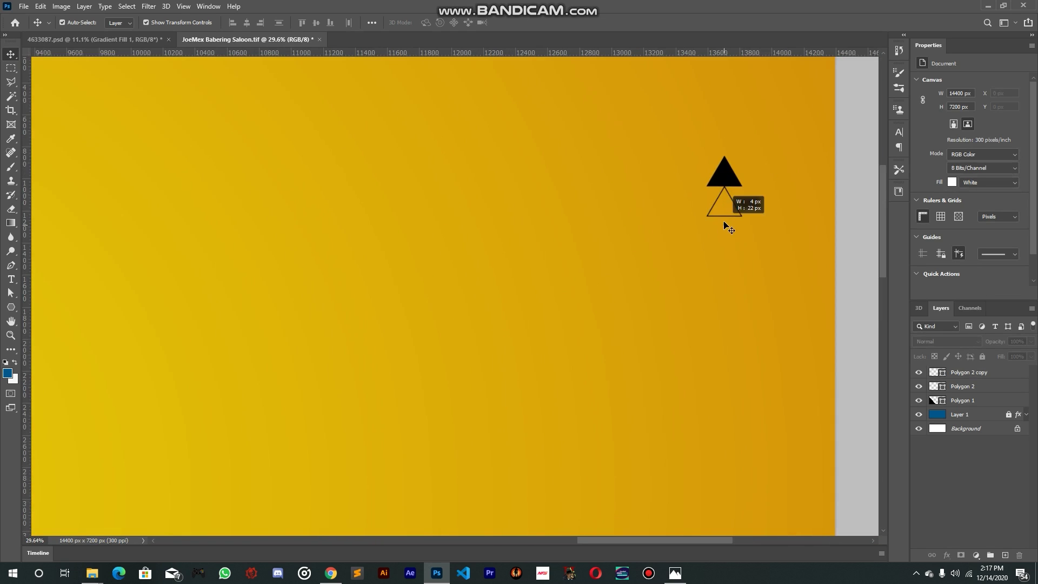
pyautogui.click(11, 307)
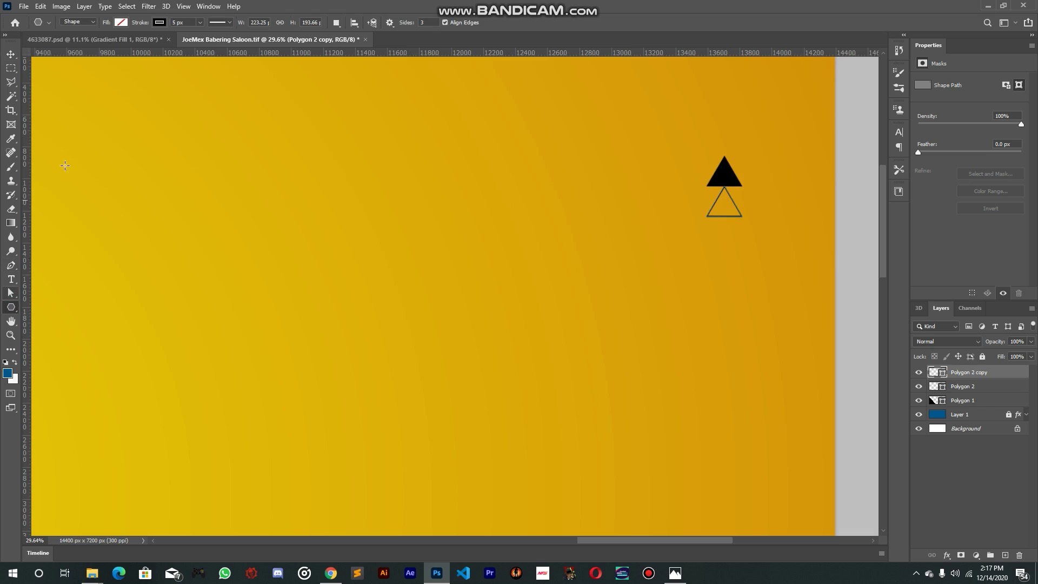
pyautogui.click(189, 20)
pyautogui.write('8')
pyautogui.press('Return')
pyautogui.hotkey('ctrl', '0')
pyautogui.press('v')
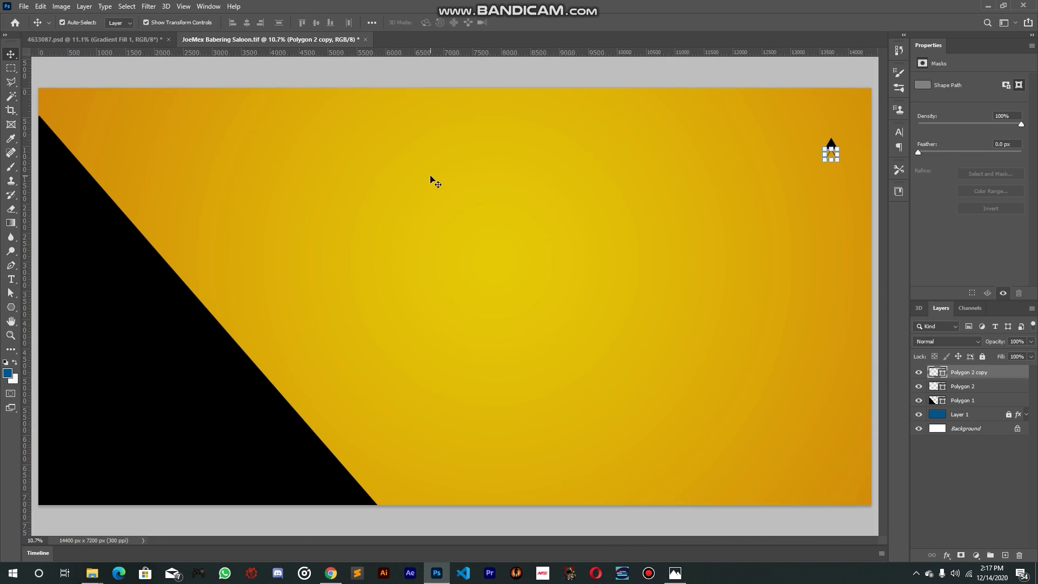
pyautogui.click(584, 255)
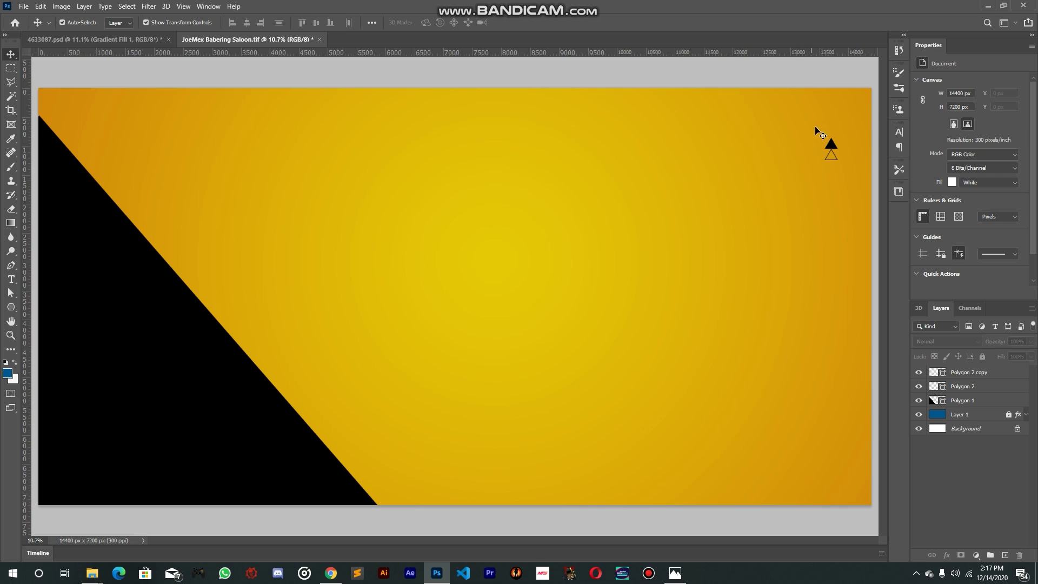
# Select the solid and outlined triangles together and place a duplicate of the pair directly beneath them
pyautogui.moveTo(816, 129); pyautogui.dragTo(848, 170)
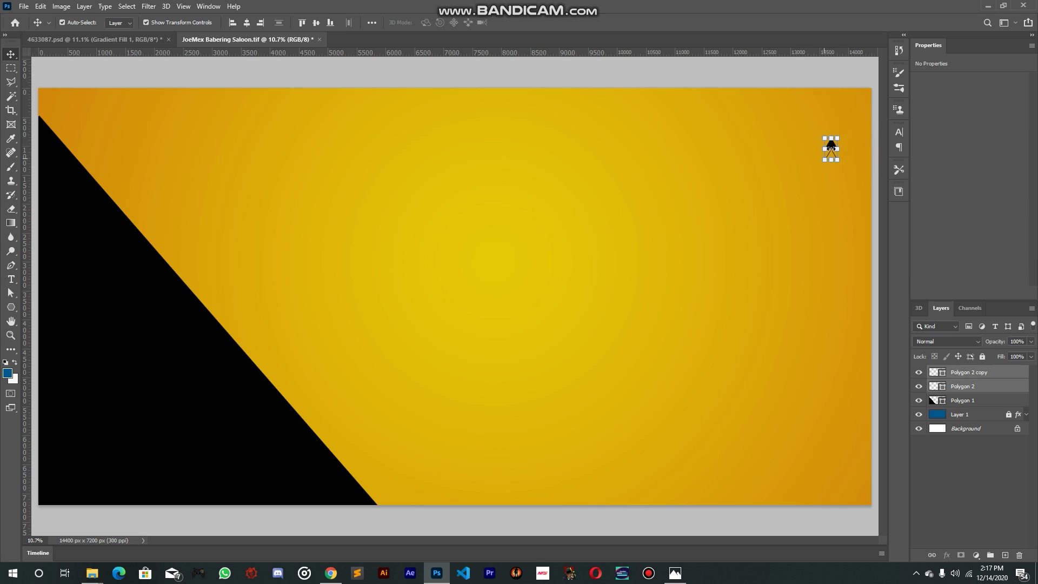
pyautogui.scroll(6, 871, 146)
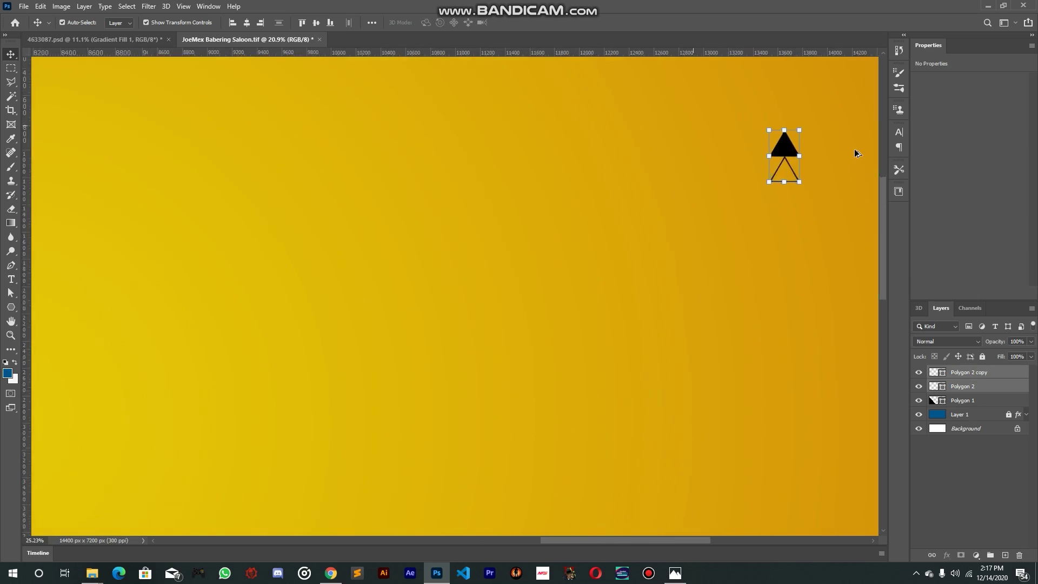
pyautogui.keyDown('alt'); pyautogui.moveTo(766, 173); pyautogui.dragTo(766, 174); pyautogui.keyUp('alt')
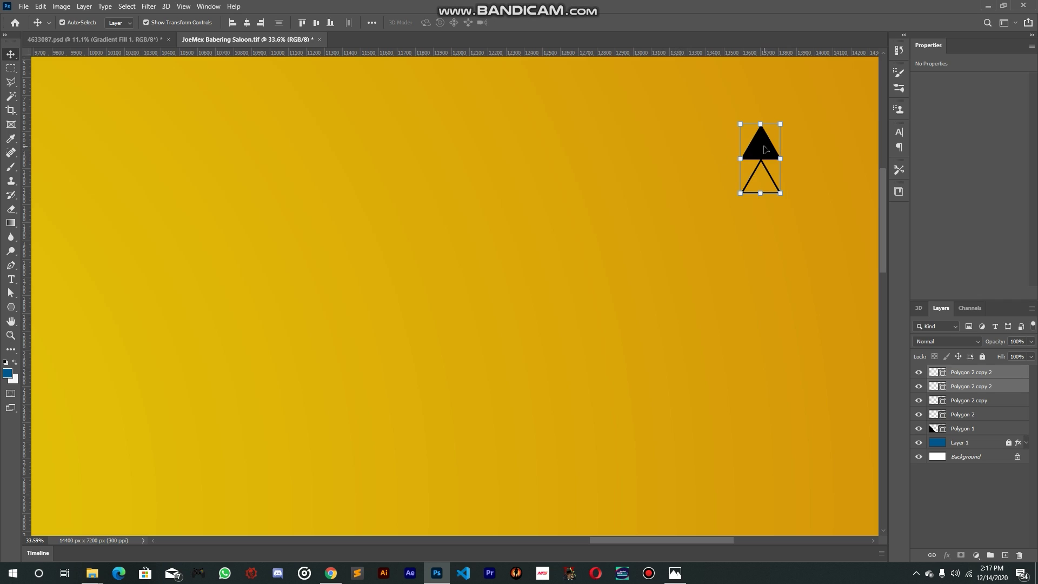
pyautogui.keyDown('alt'); pyautogui.moveTo(767, 162); pyautogui.dragTo(769, 216); pyautogui.keyUp('alt')
pyautogui.scroll(5, 786, 176)
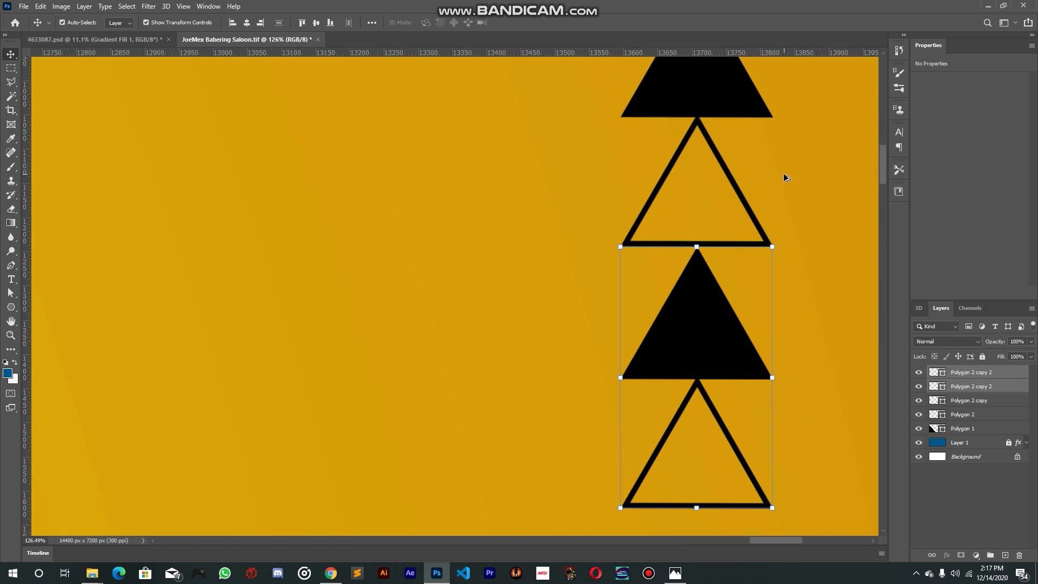
# Nudge the duplicated pair up three increments towards the outlined triangle above it and deselect it
pyautogui.scroll(-1, 764, 199)
pyautogui.press('Up')
pyautogui.press('Up')
pyautogui.press('Up')
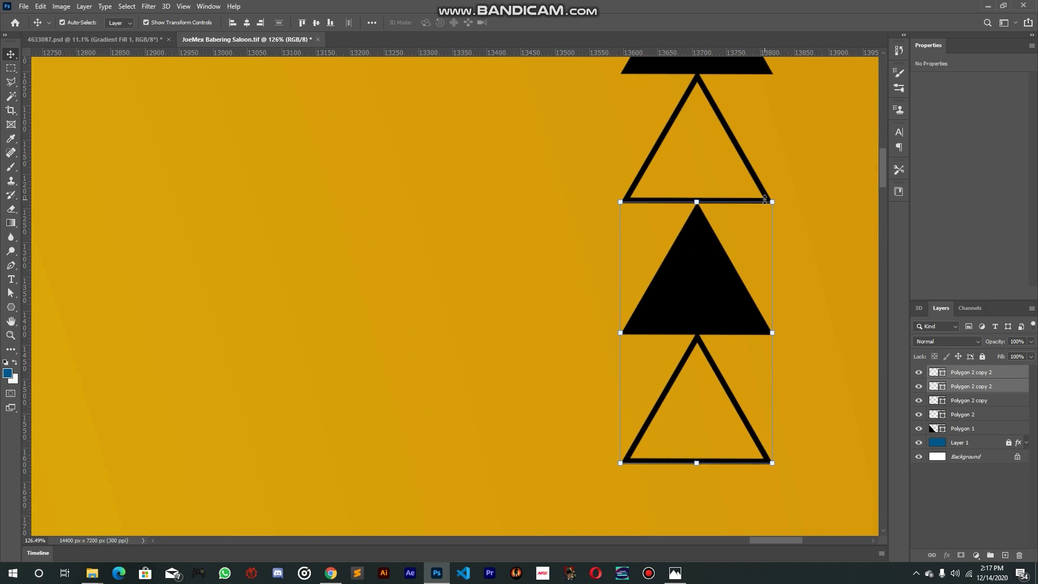
pyautogui.click(830, 140)
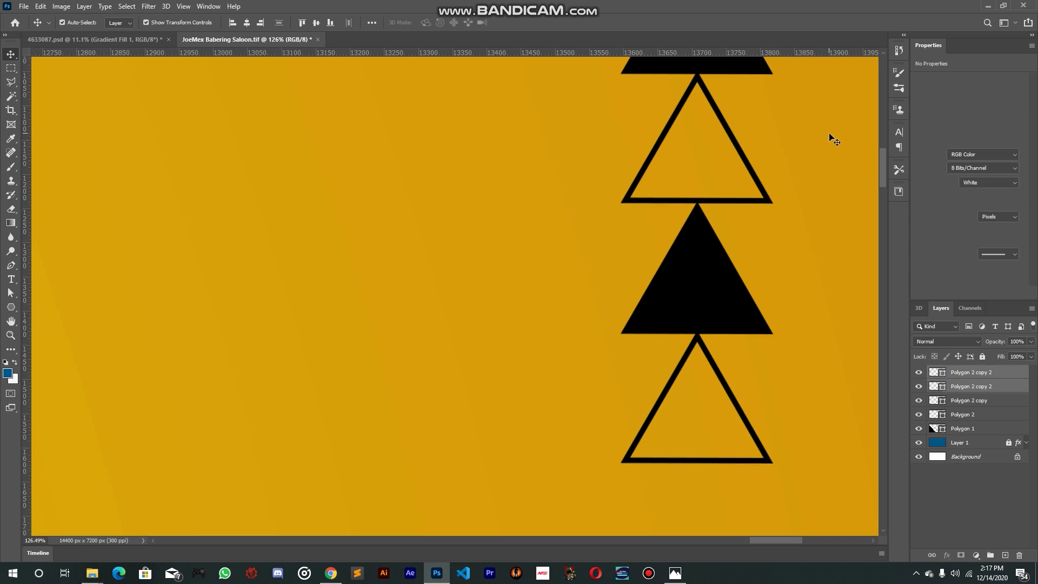
# Compare with the triangle column in 4633087.psd and set the fill of the third triangle to no color
pyautogui.scroll(-5, 831, 141)
pyautogui.scroll(-5, 831, 143)
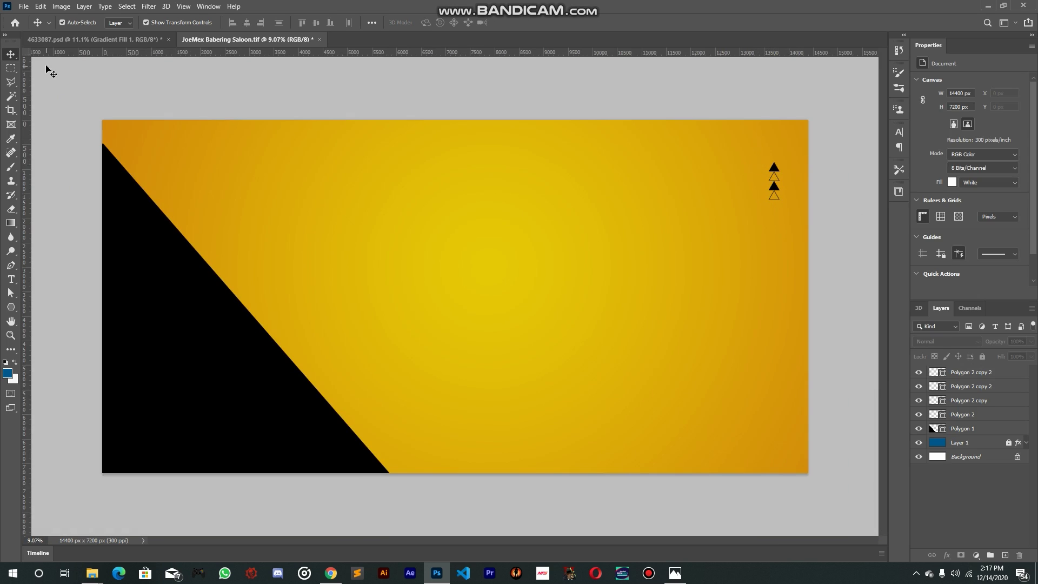
pyautogui.click(119, 42)
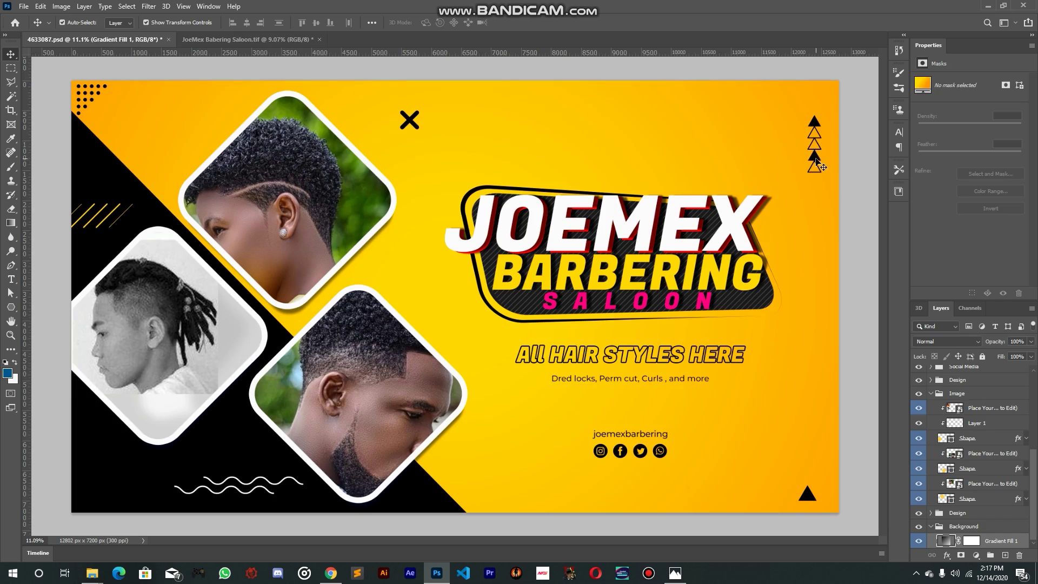
pyautogui.click(246, 39)
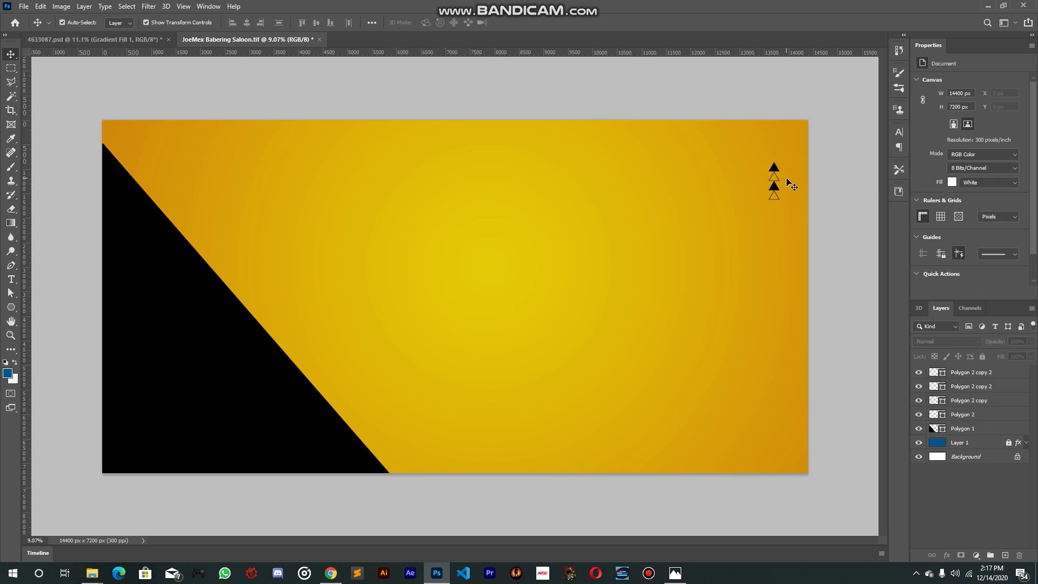
pyautogui.scroll(5, 791, 185)
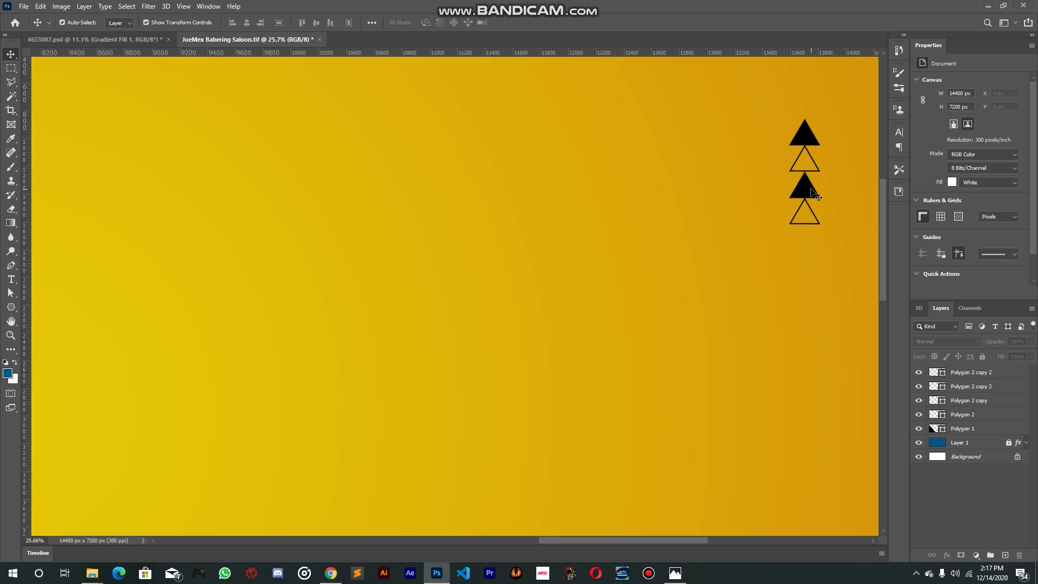
pyautogui.click(811, 188)
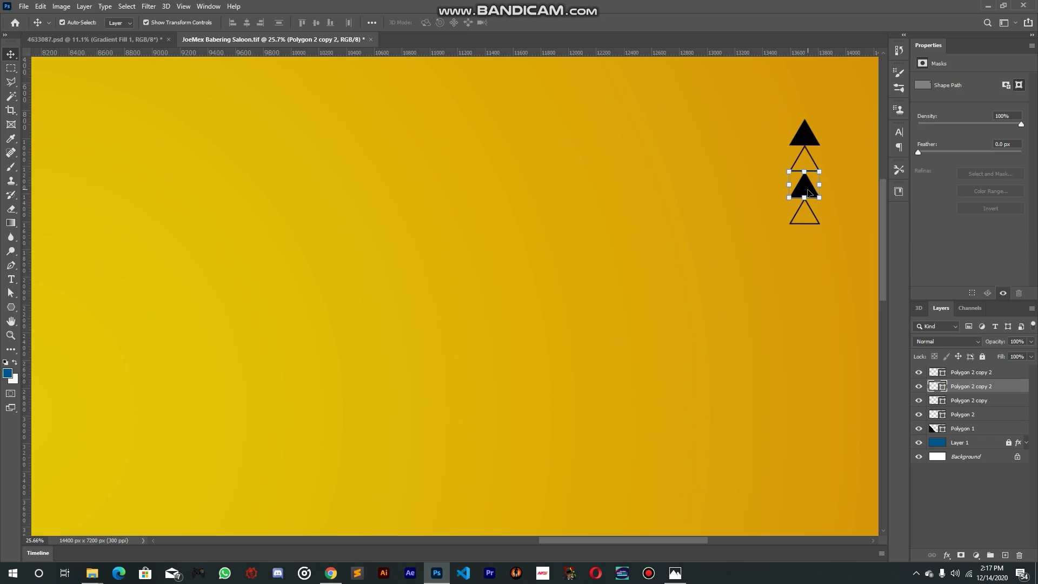
pyautogui.click(11, 308)
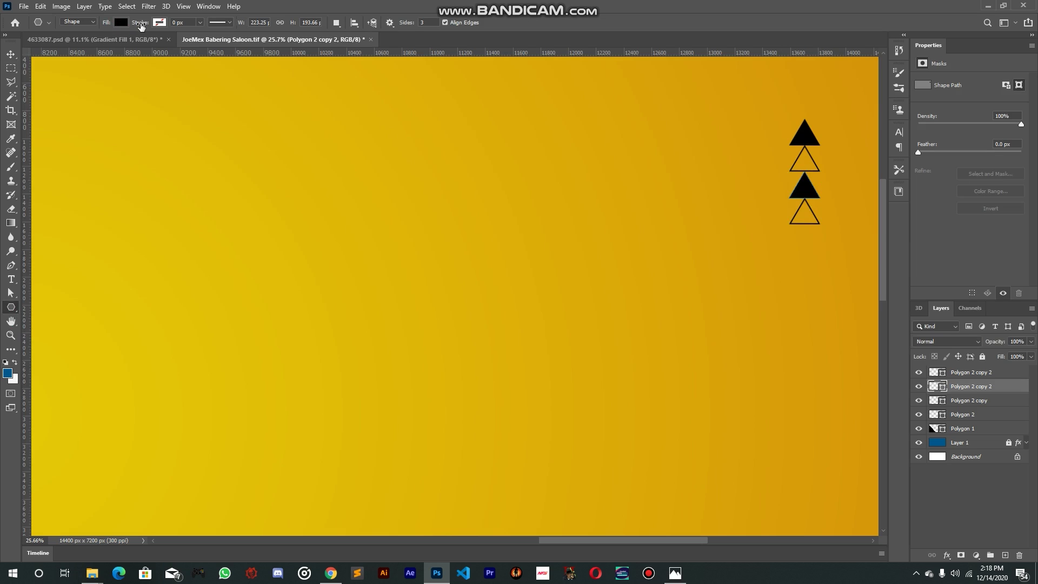
pyautogui.click(119, 23)
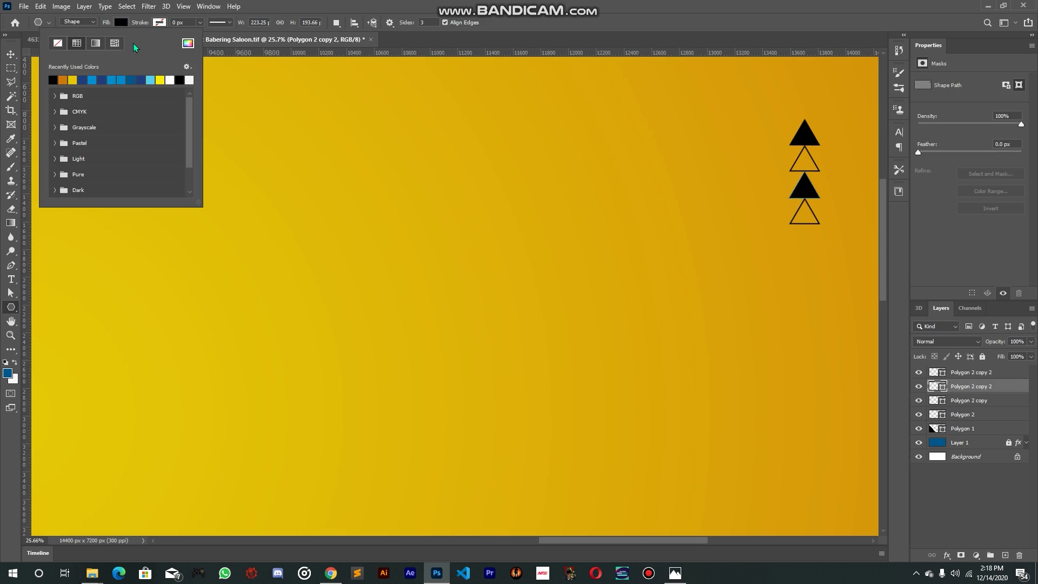
pyautogui.click(57, 45)
# Give the unfilled third triangle a black stroke like the other outlined triangles
pyautogui.click(159, 24)
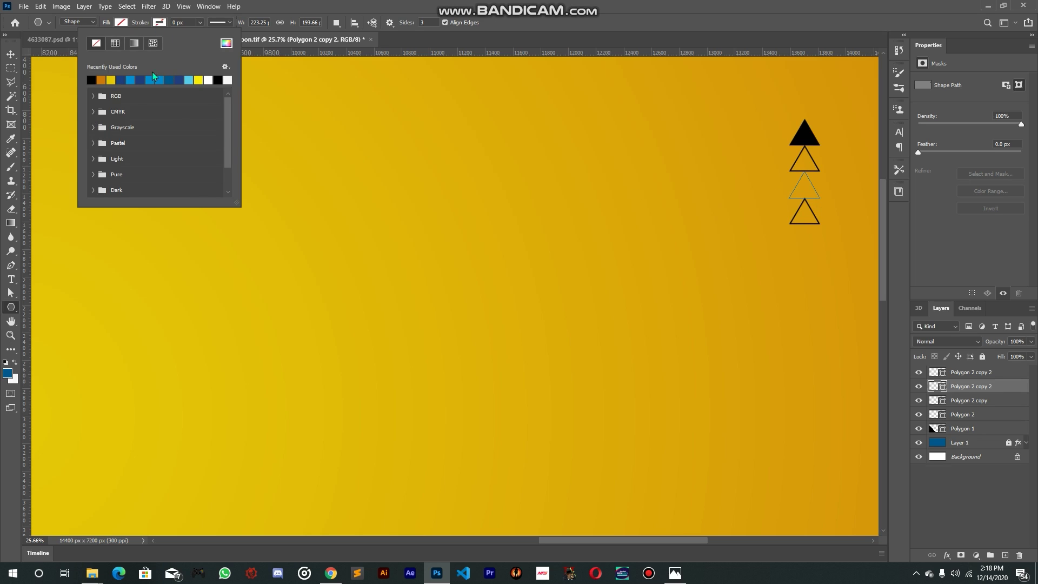
pyautogui.click(185, 22)
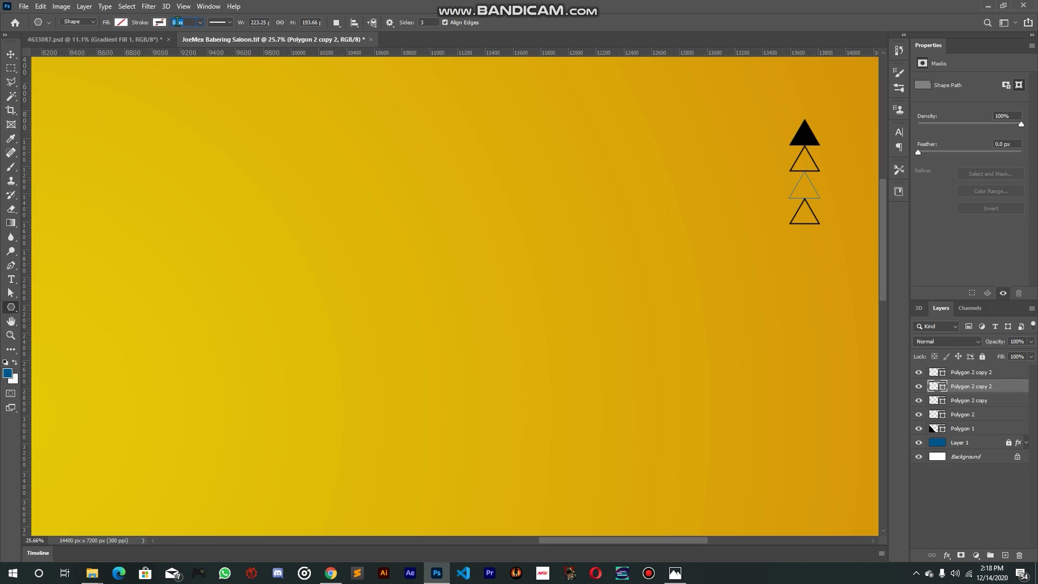
pyautogui.press('Return')
pyautogui.click(10, 54)
# Fill the bottom triangle of the column with black and deselect it
pyautogui.click(803, 223)
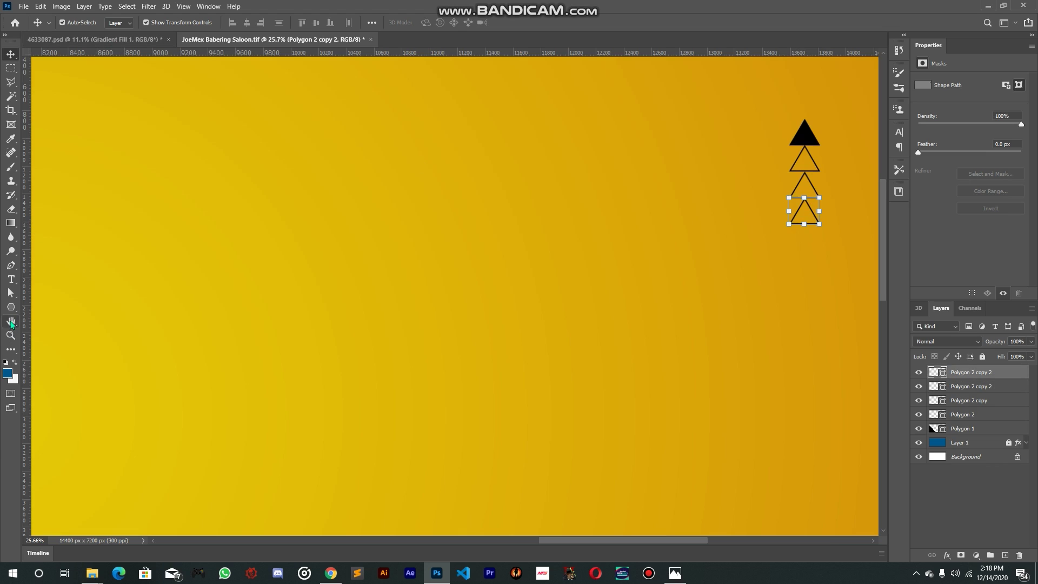
pyautogui.click(11, 307)
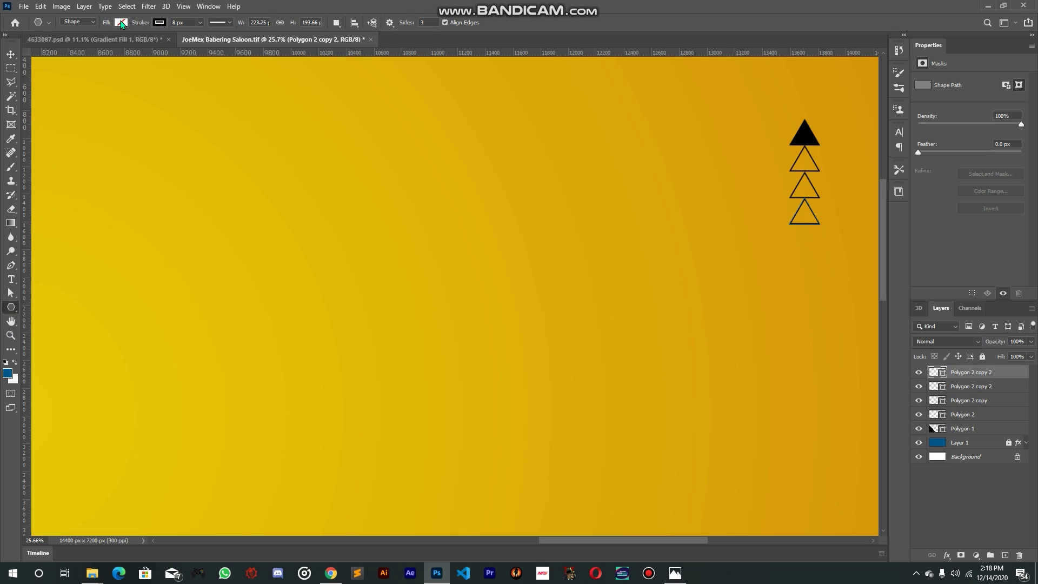
pyautogui.click(120, 22)
pyautogui.click(53, 80)
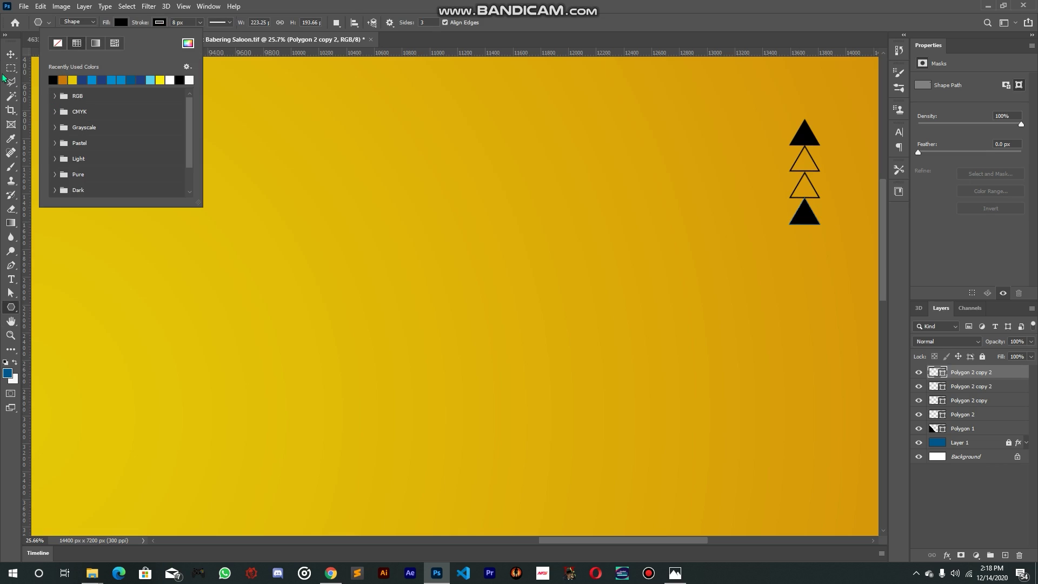
pyautogui.click(11, 54)
pyautogui.click(741, 242)
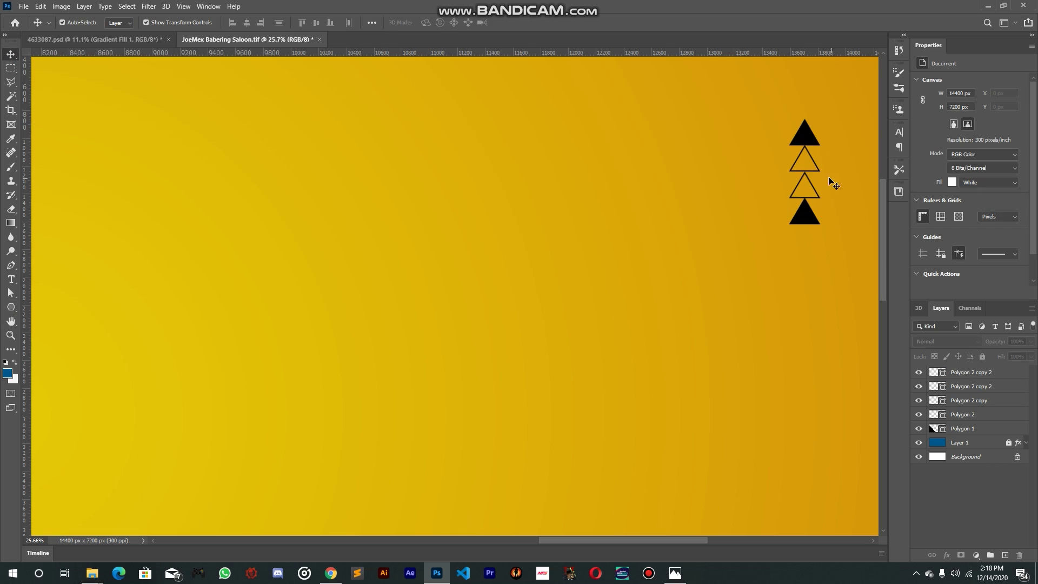
# Try duplicating the upper outlined triangle and moving the copy down the column, and undo the attempt
pyautogui.click(817, 168)
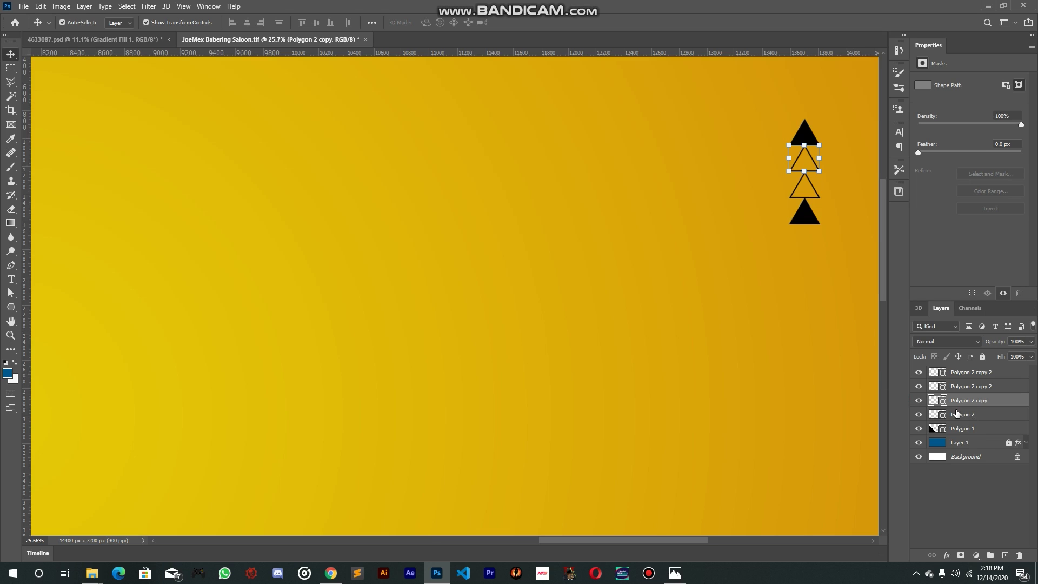
pyautogui.hotkey('ctrl', 'j')
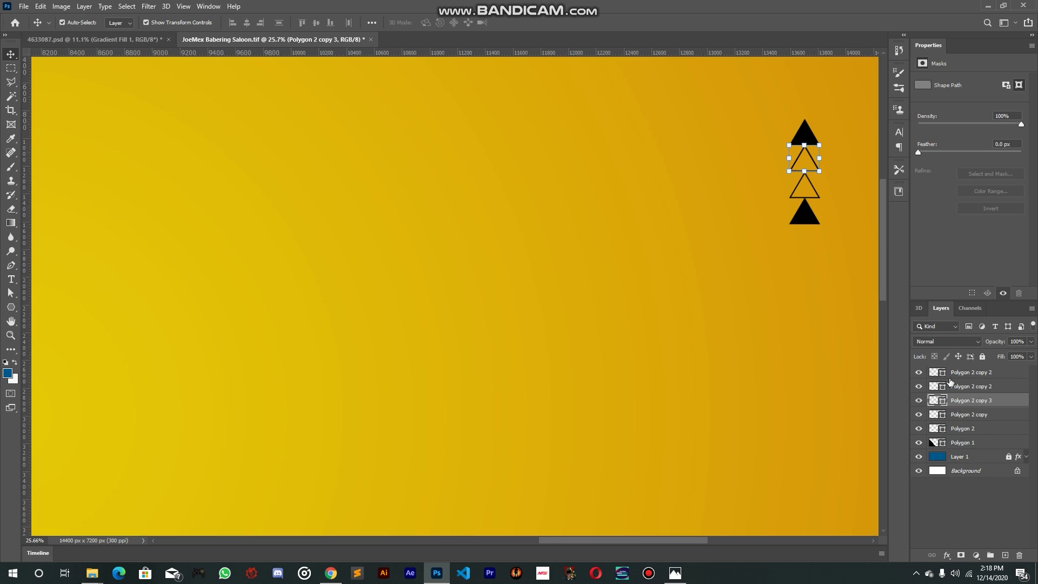
pyautogui.moveTo(804, 153); pyautogui.dragTo(805, 171)
pyautogui.hotkey('ctrl', 'z')
pyautogui.moveTo(811, 156); pyautogui.dragTo(813, 180)
pyautogui.click(827, 173)
pyautogui.hotkey('ctrl', 'z')
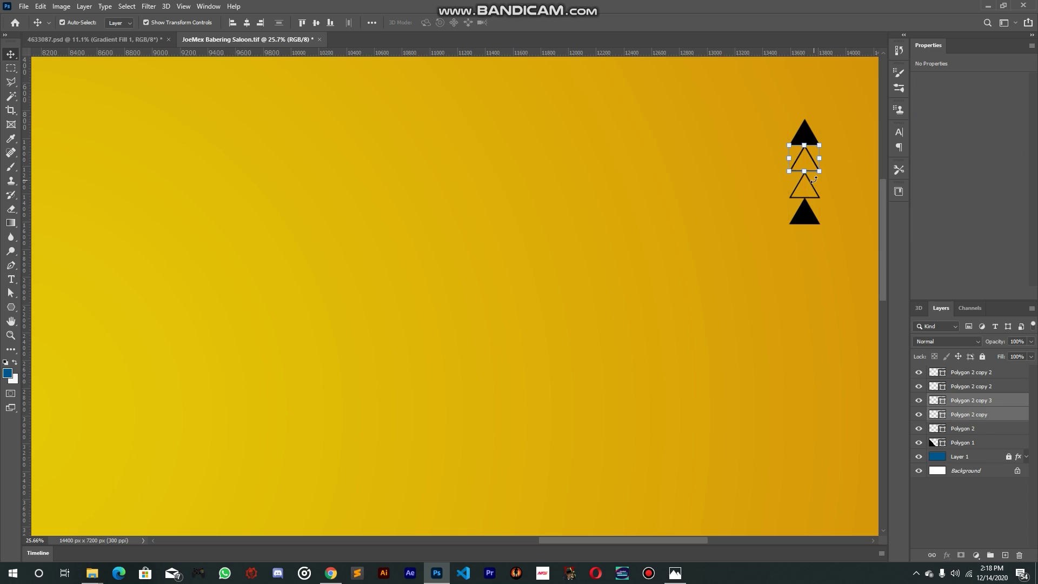
pyautogui.hotkey('ctrl', 'z')
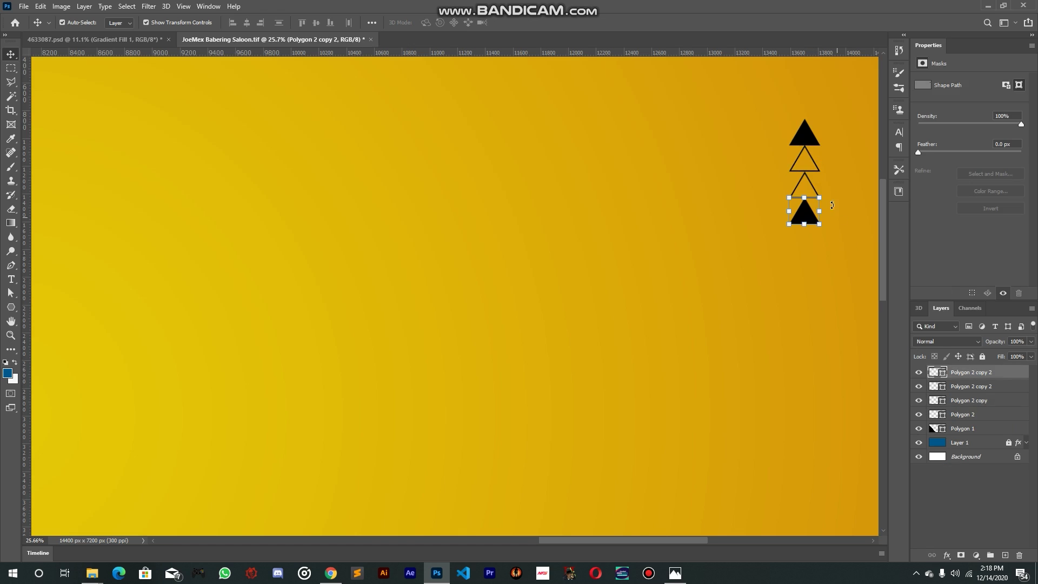
# Duplicate the third, outlined triangle and move the copy straight down beneath the bottom solid triangle
pyautogui.click(864, 216)
pyautogui.click(798, 185)
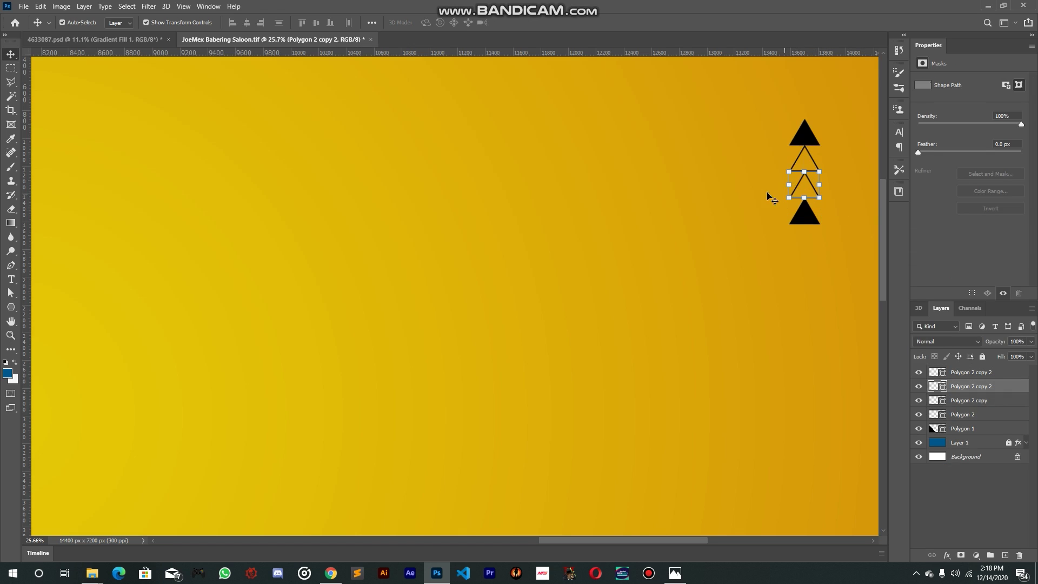
pyautogui.moveTo(744, 168); pyautogui.dragTo(747, 193)
pyautogui.hotkey('ctrl', 'z')
pyautogui.hotkey('ctrl', 'j')
pyautogui.moveTo(759, 210); pyautogui.dragTo(762, 257)
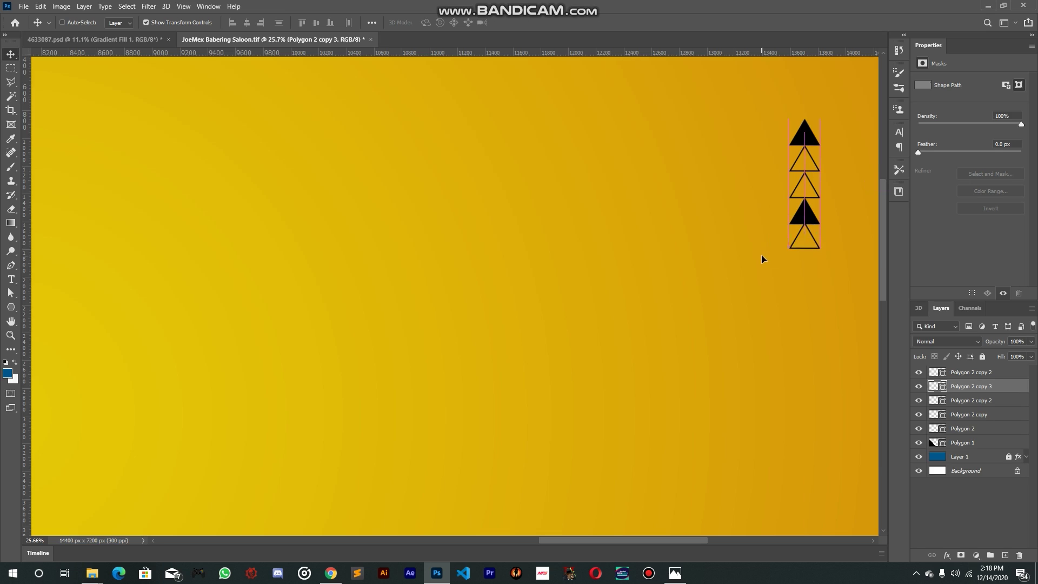
# Fine-tune the position of the new bottom outlined triangle against the solid one above it and deselect it
pyautogui.scroll(3, 823, 212)
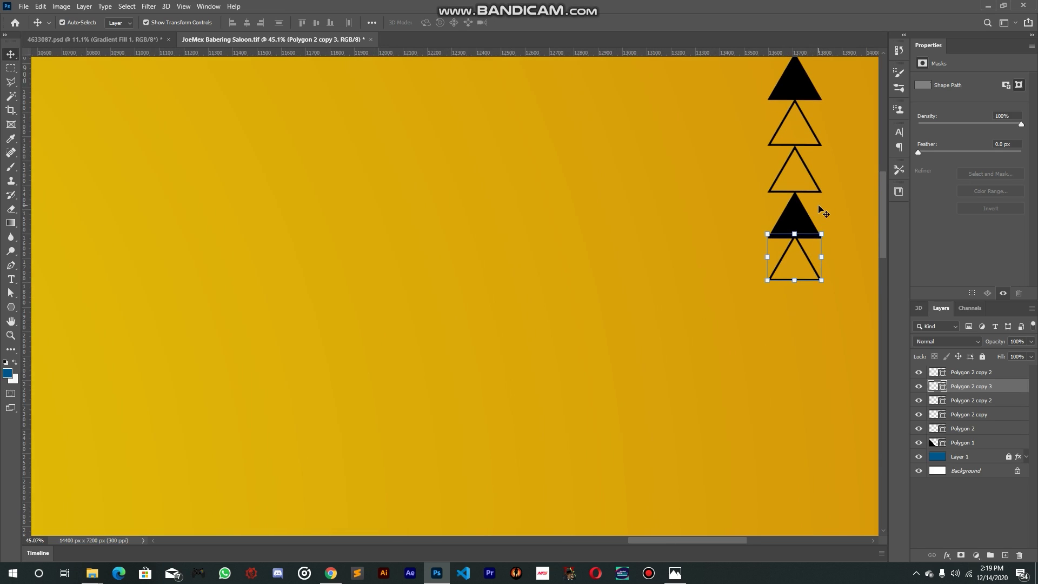
pyautogui.moveTo(796, 246); pyautogui.dragTo(793, 248)
pyautogui.keyDown('ctrl'); pyautogui.click(771, 388); pyautogui.keyUp('ctrl')
pyautogui.hotkey('ctrl', '0')
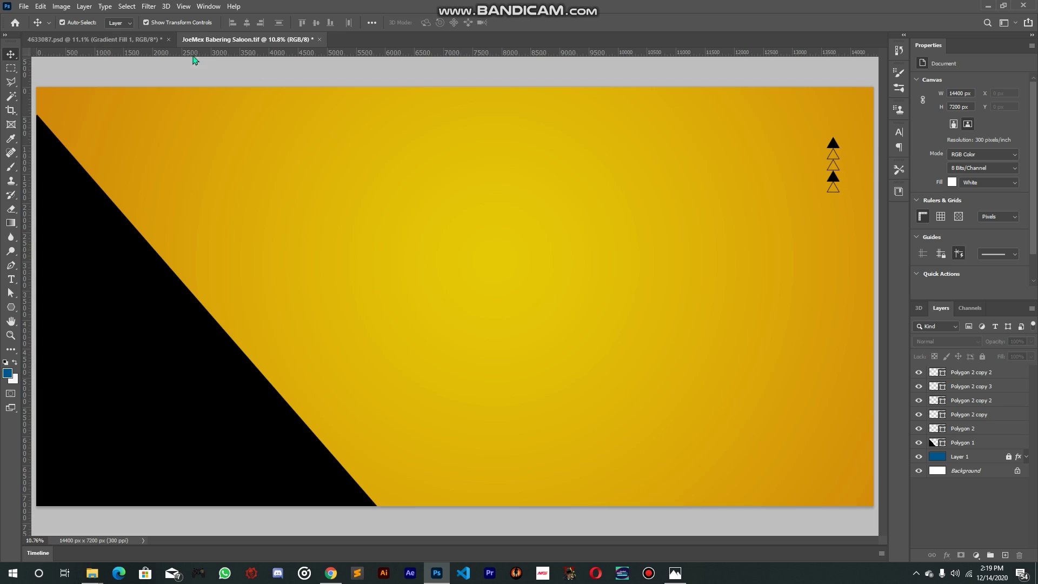
# Create a vertical black rounded bar about 91 x 609 px near the upper middle of the JoeMex banner, following the reference's cross
pyautogui.click(100, 39)
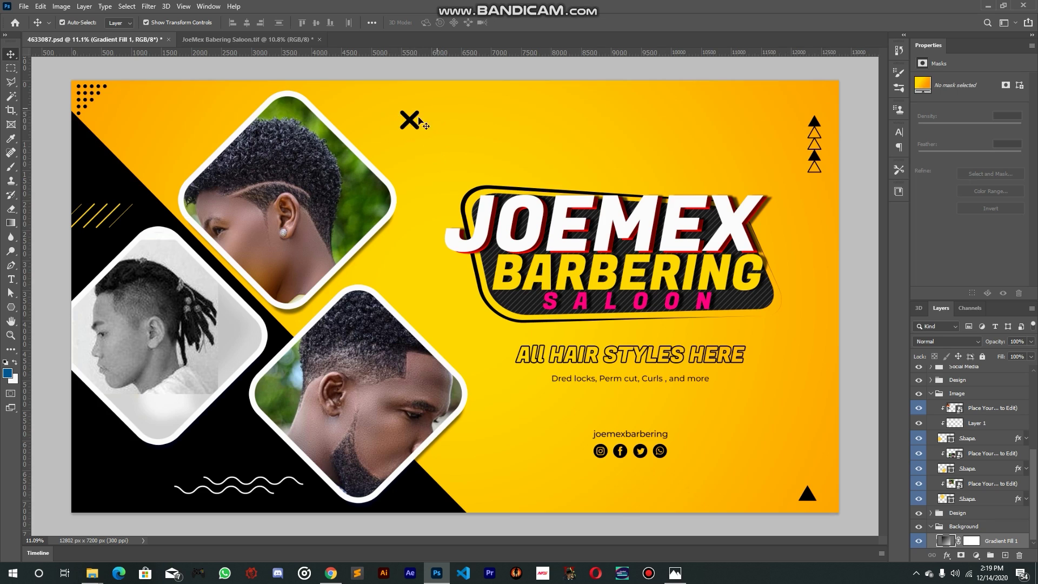
pyautogui.click(258, 40)
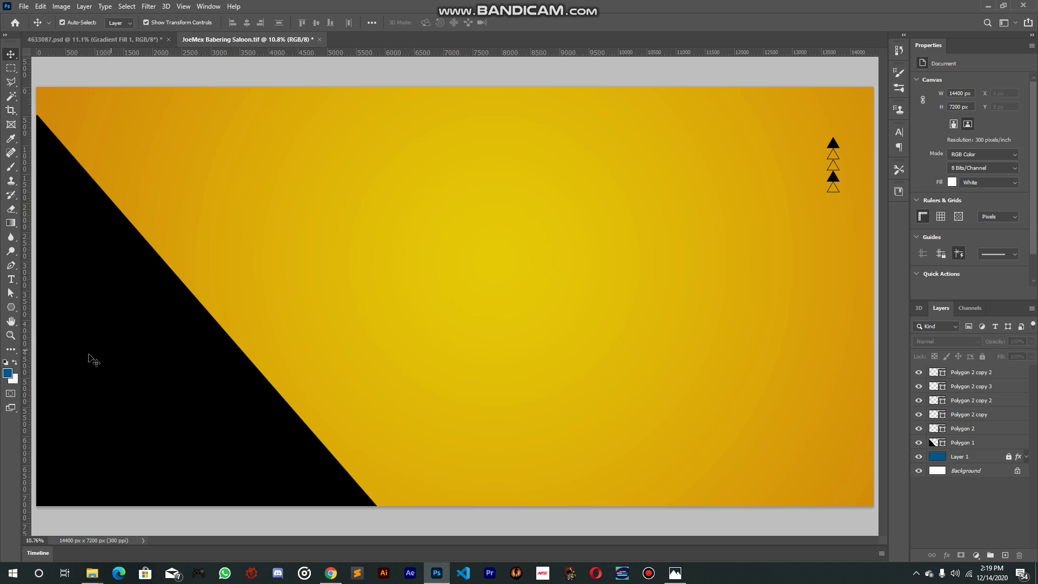
pyautogui.click(11, 308)
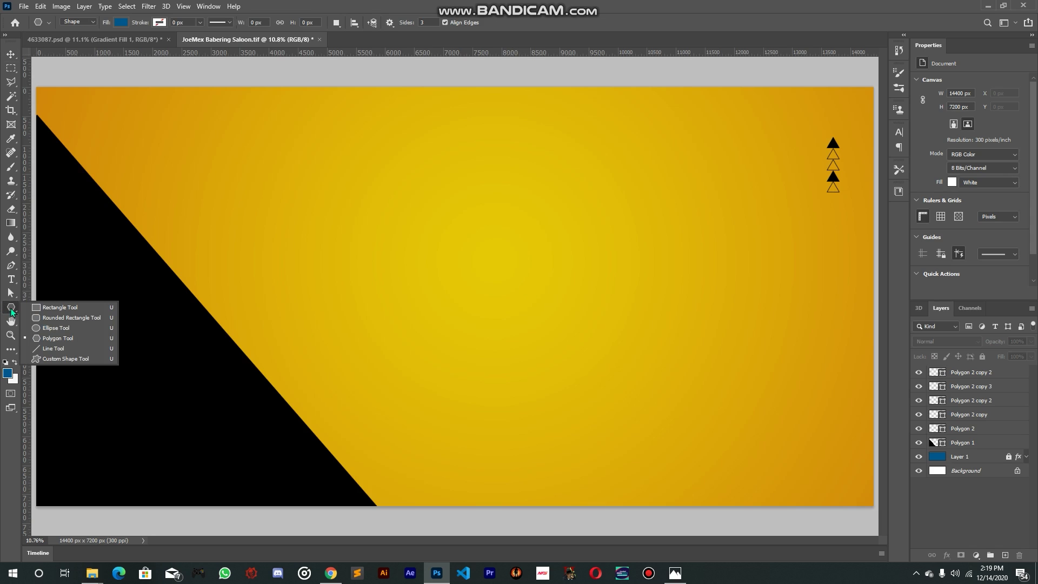
pyautogui.click(81, 318)
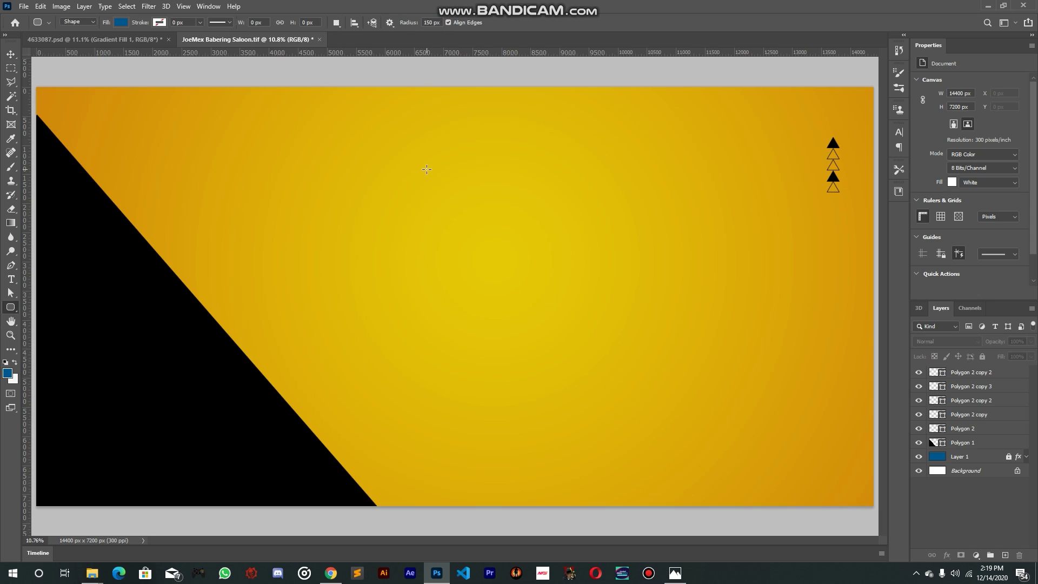
pyautogui.moveTo(425, 130); pyautogui.dragTo(428, 221)
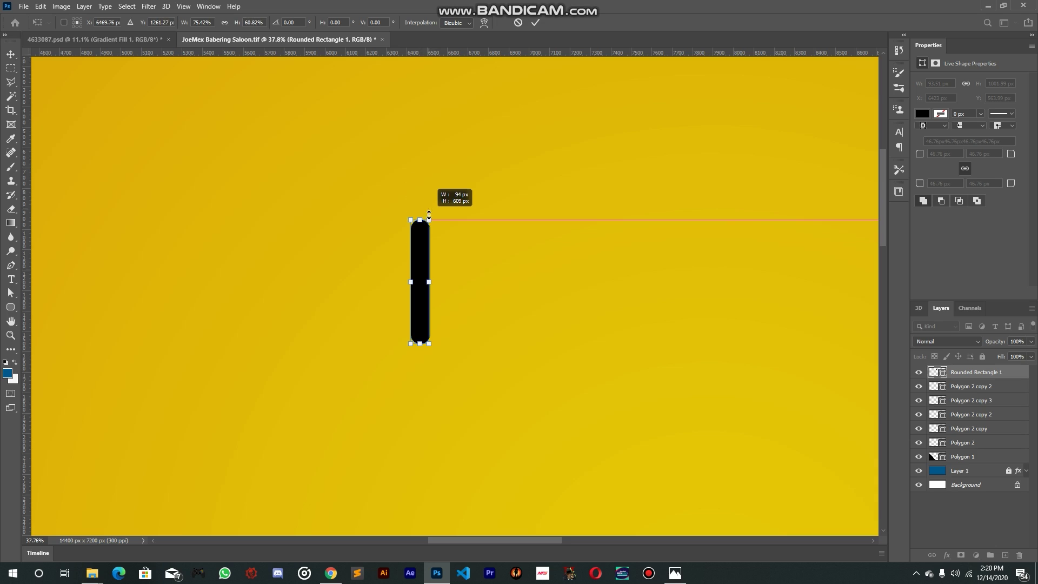
pyautogui.moveTo(432, 281); pyautogui.dragTo(431, 281)
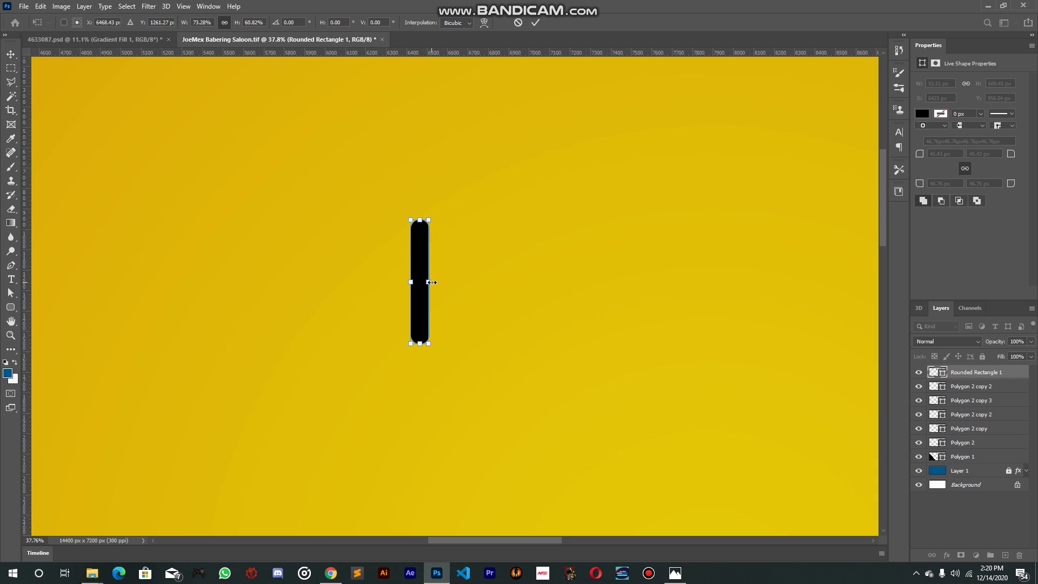
pyautogui.press('Return')
pyautogui.click(10, 307)
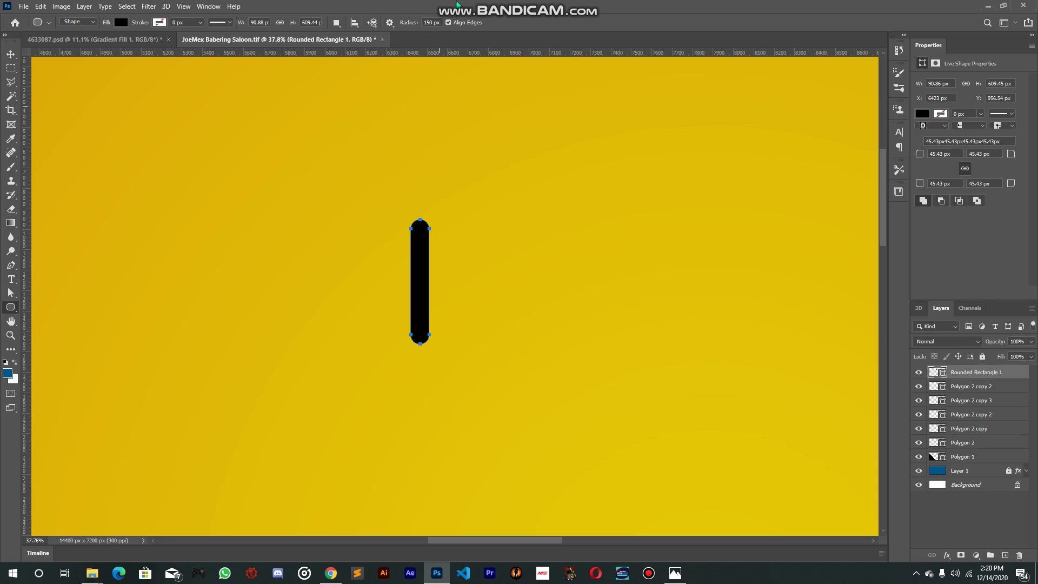
# Duplicate the black bar and rotate the copy 90° about its centre to form a plus sign, then deselect it
pyautogui.click(10, 54)
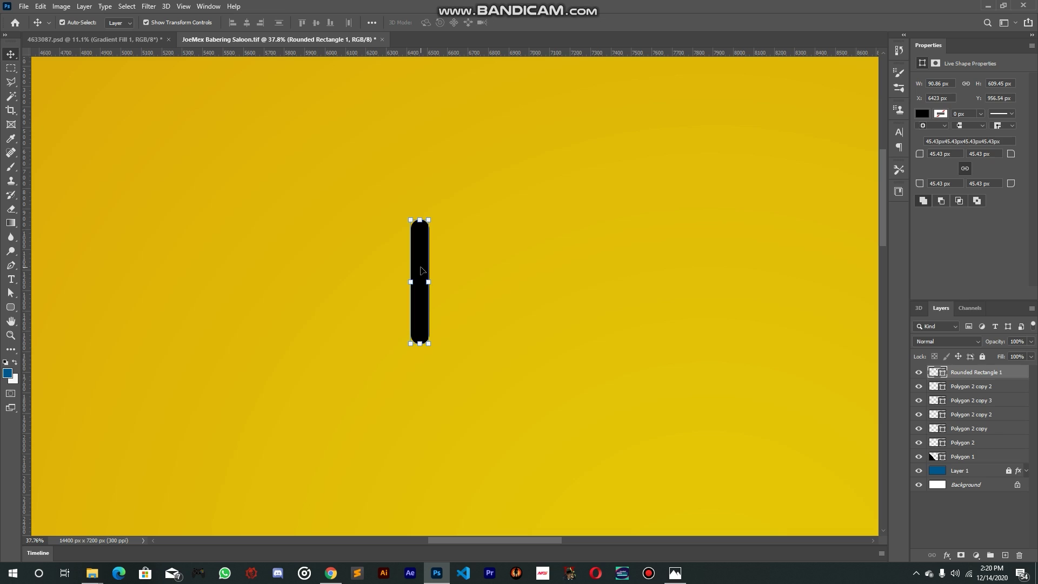
pyautogui.hotkey('ctrl', 'j')
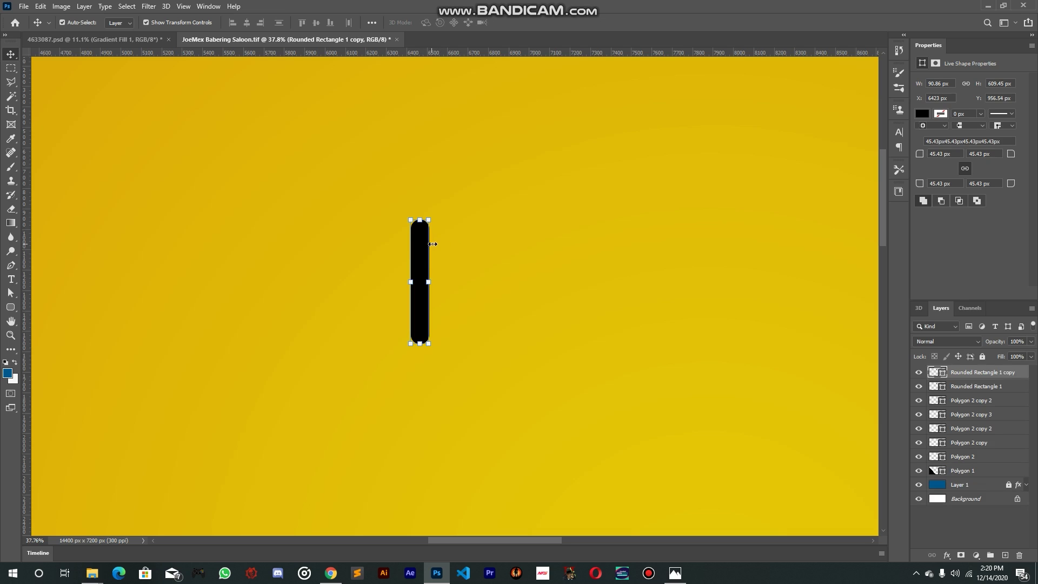
pyautogui.click(472, 225)
pyautogui.click(424, 241)
pyautogui.moveTo(430, 218); pyautogui.dragTo(495, 291)
pyautogui.click(537, 23)
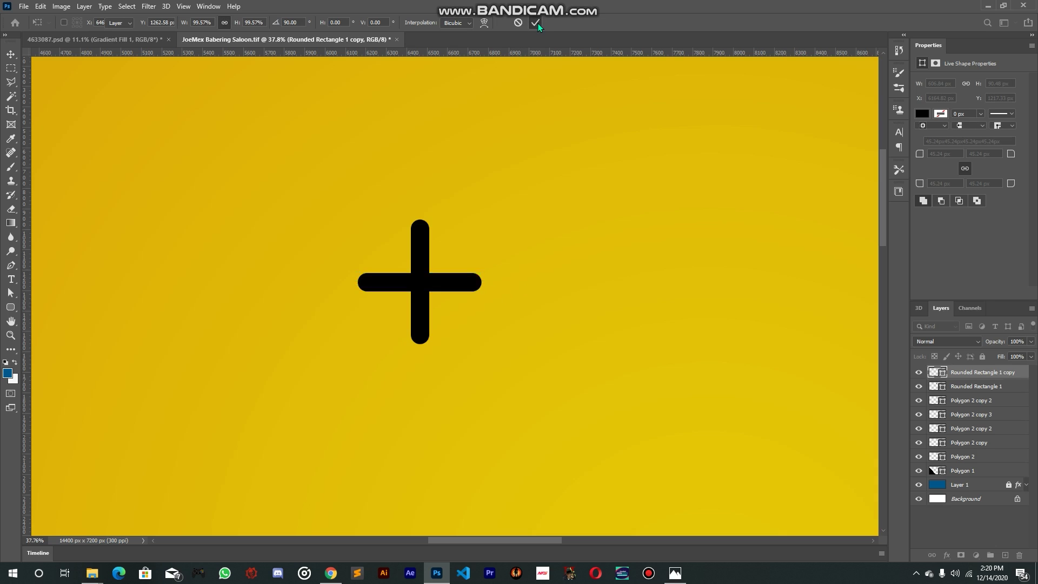
pyautogui.click(530, 197)
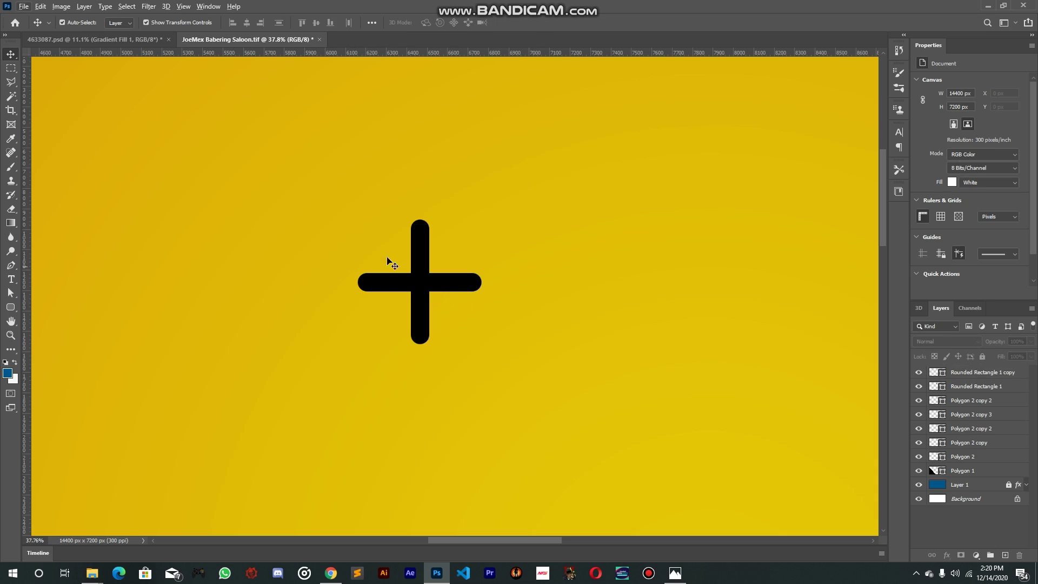
# Select both crossed bars and merge them into a single shape
pyautogui.moveTo(348, 208); pyautogui.dragTo(487, 327)
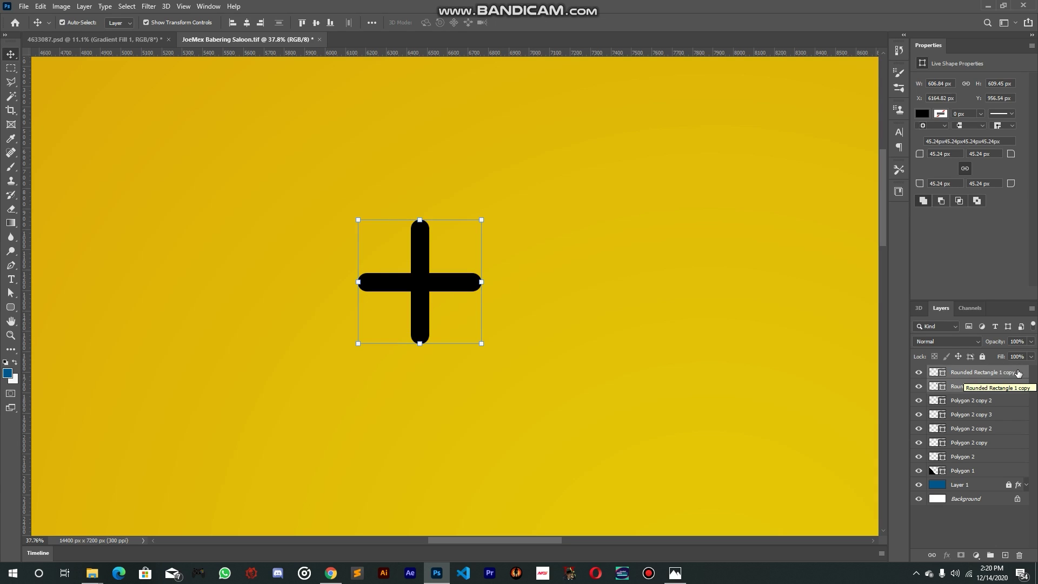
pyautogui.rightClick(1001, 374)
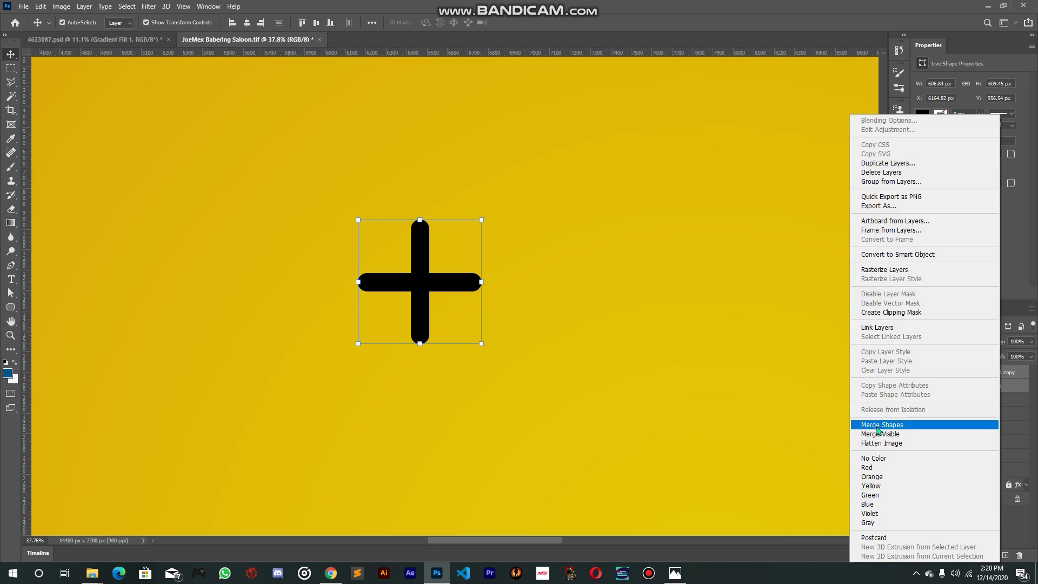
pyautogui.click(887, 427)
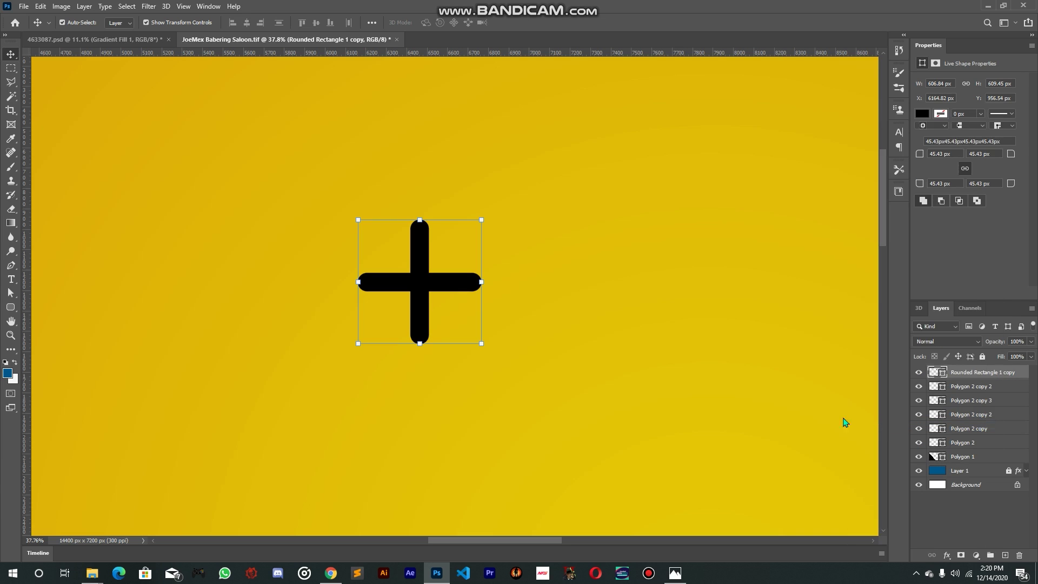
# Scale the plus shape to about 79%, rotate it about 32° into an X, and place it near the banner's upper edge
pyautogui.moveTo(458, 282); pyautogui.dragTo(546, 274)
pyautogui.click(536, 23)
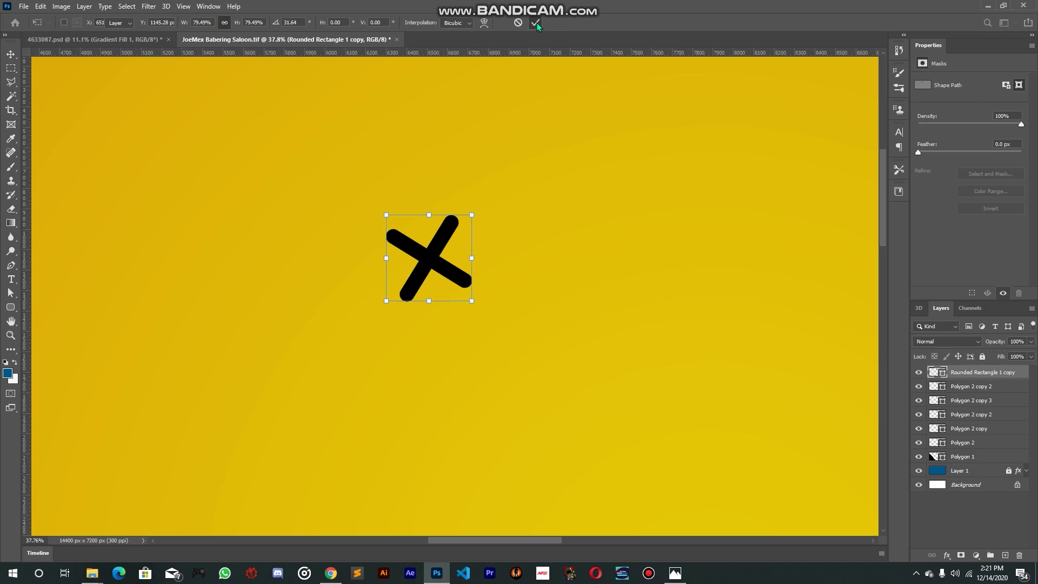
pyautogui.hotkey('ctrl', '0')
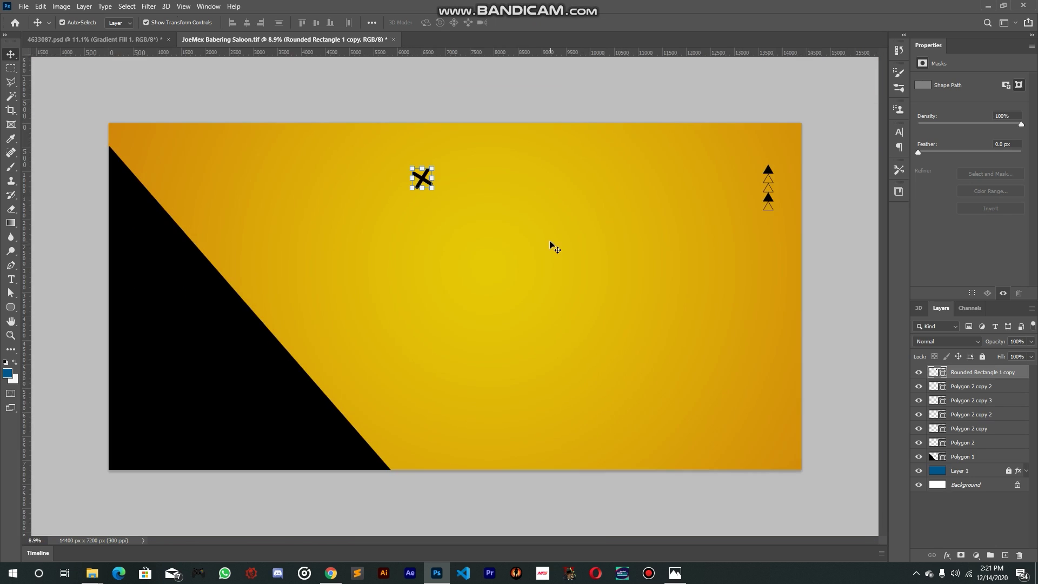
pyautogui.moveTo(552, 247); pyautogui.dragTo(516, 228)
pyautogui.click(641, 99)
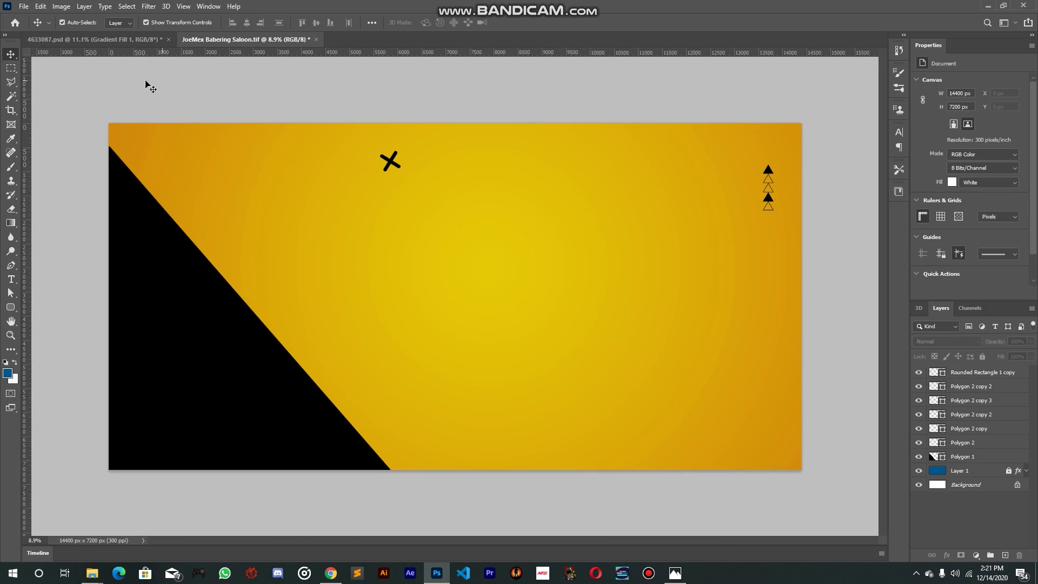
# Check the reference's corner dots and draw a black circle of 23 px in the upper-left corner of the JoeMex banner
pyautogui.click(137, 40)
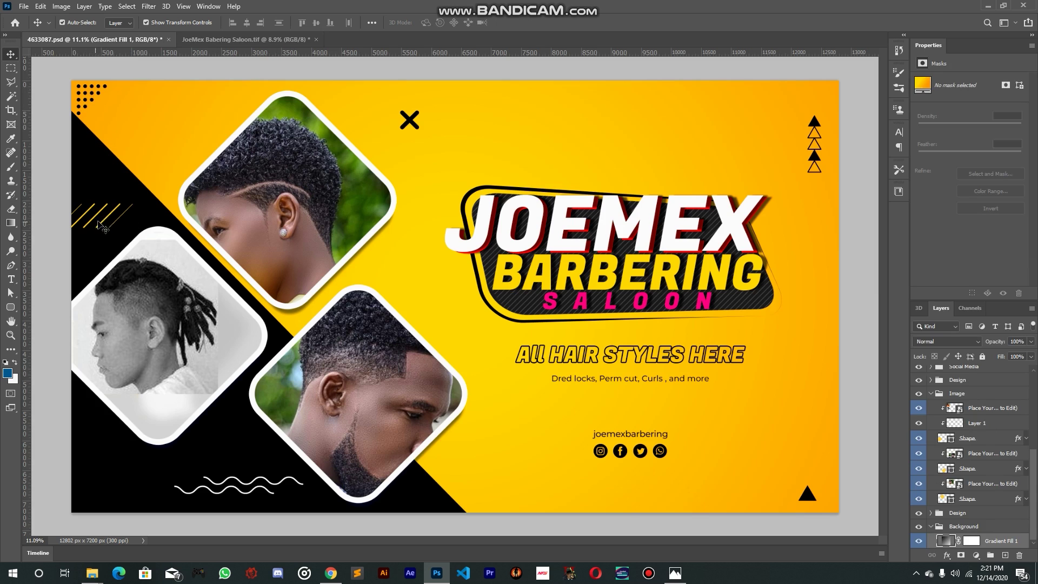
pyautogui.click(240, 40)
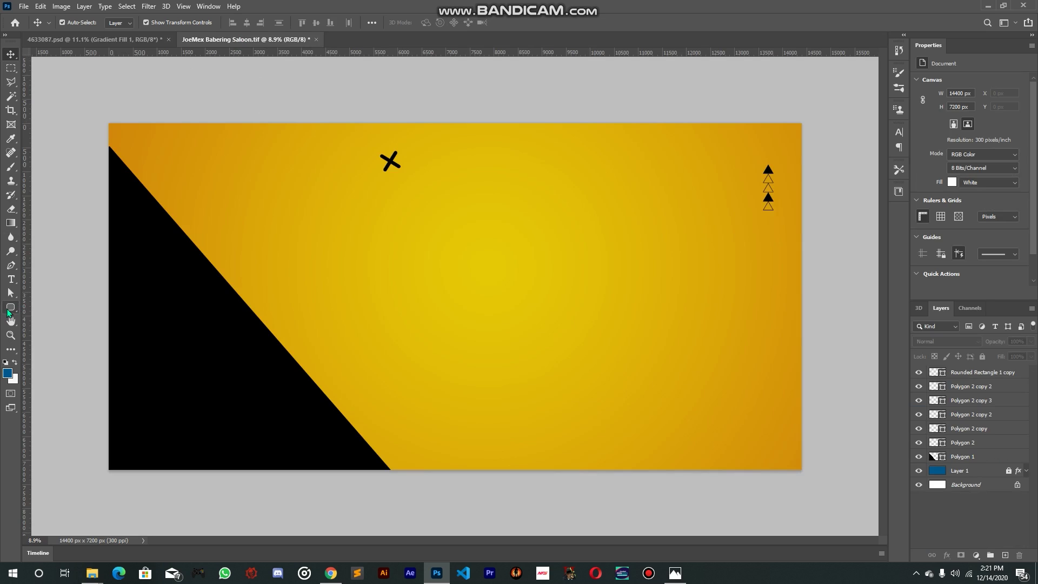
pyautogui.click(9, 313)
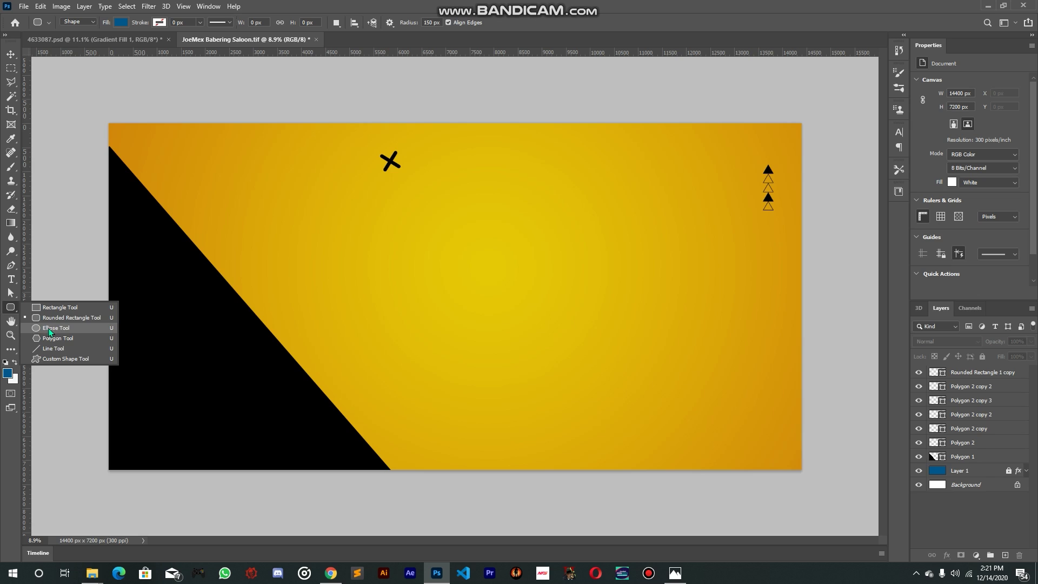
pyautogui.click(49, 329)
pyautogui.scroll(4, 101, 113)
pyautogui.moveTo(94, 119); pyautogui.dragTo(344, 222)
pyautogui.scroll(5, 268, 206)
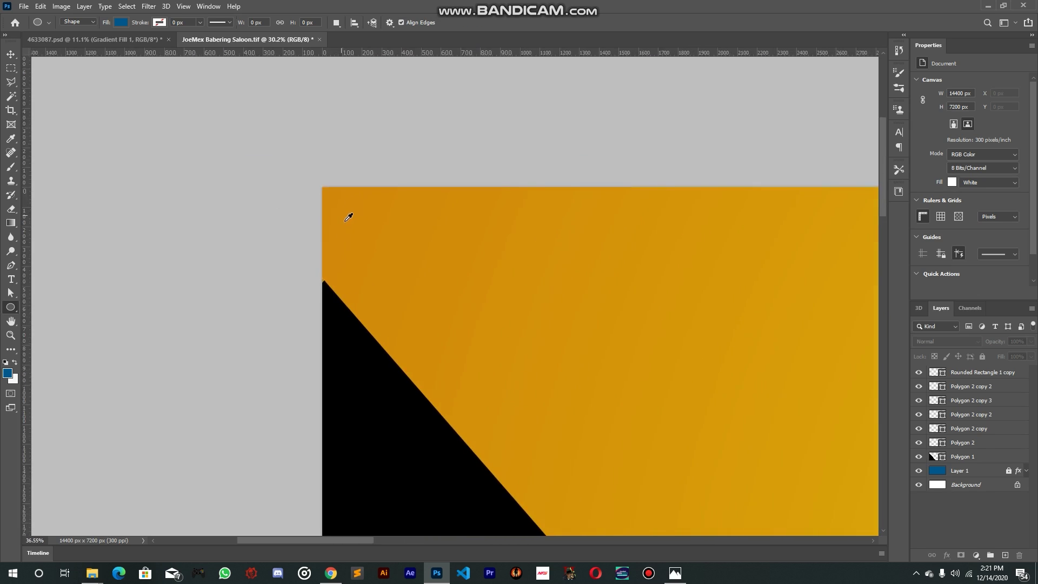
pyautogui.click(121, 22)
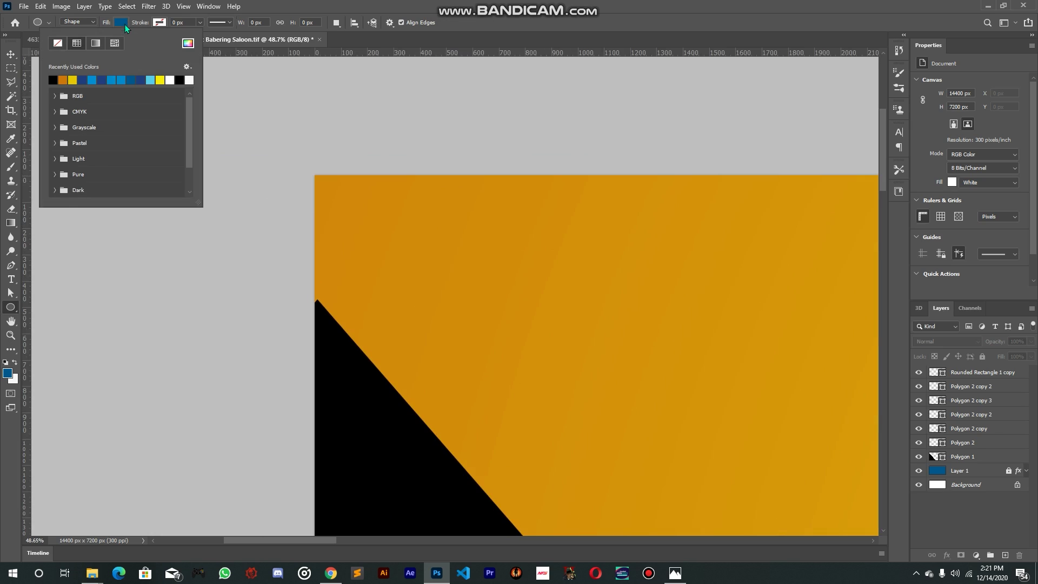
pyautogui.click(52, 80)
pyautogui.click(133, 290)
pyautogui.moveTo(341, 194); pyautogui.dragTo(347, 199)
pyautogui.scroll(3, 299, 171)
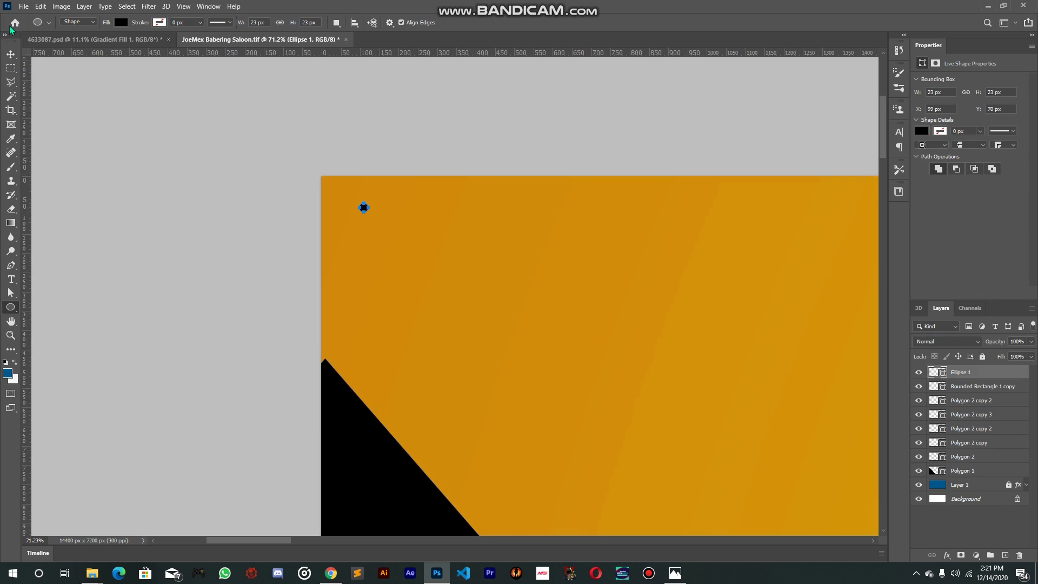
# Enlarge the small black corner circle proportionally to about 70 px in diameter
pyautogui.click(10, 53)
pyautogui.scroll(-6, 172, 153)
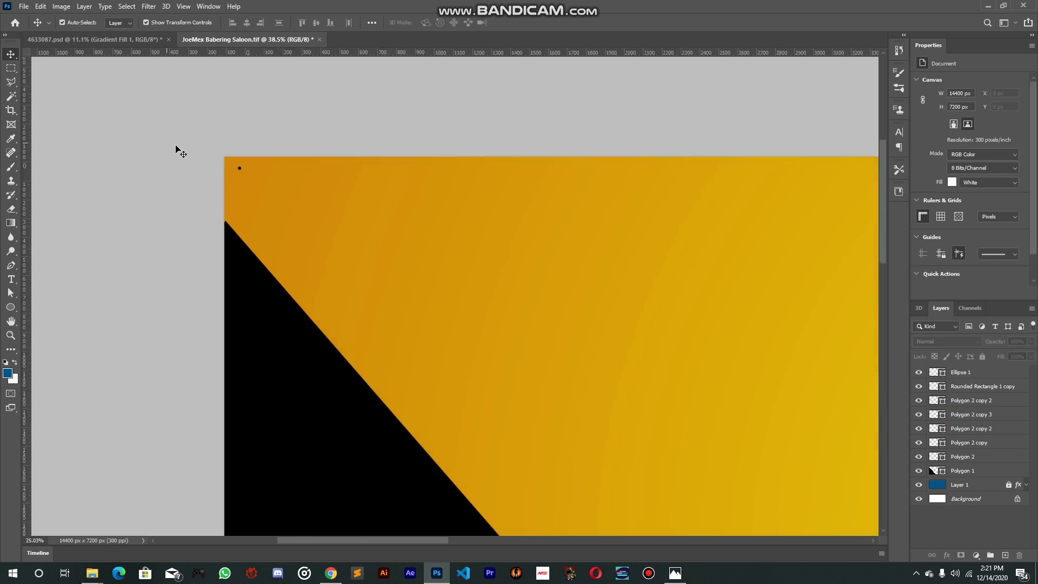
pyautogui.scroll(8, 85, 95)
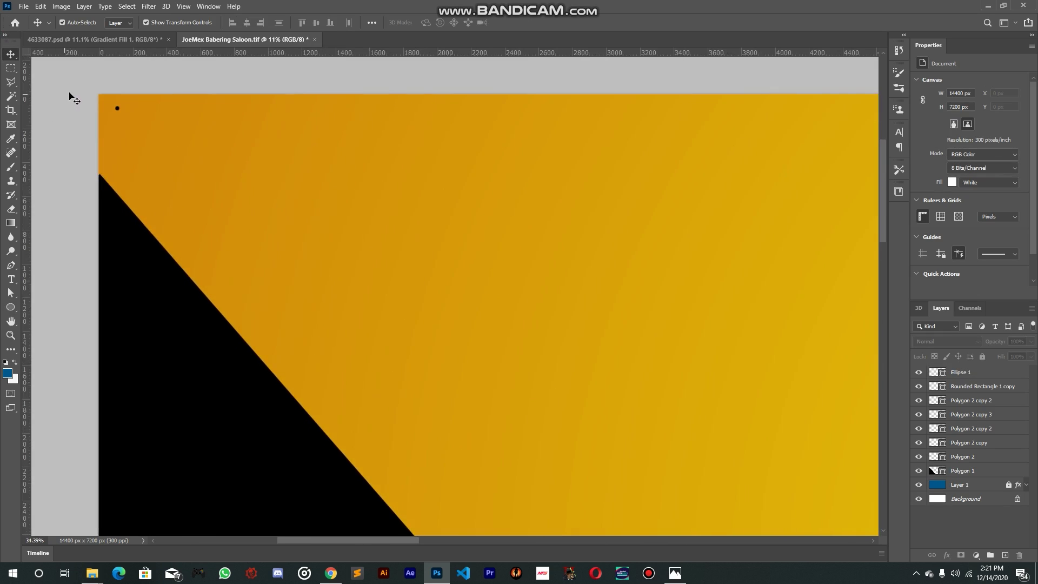
pyautogui.scroll(2, 85, 96)
pyautogui.click(306, 174)
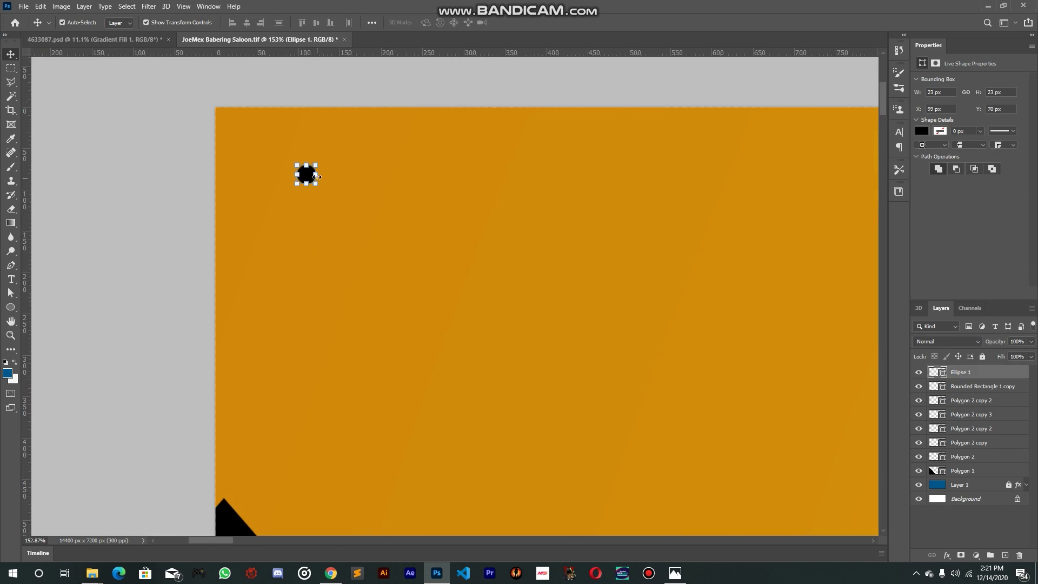
pyautogui.moveTo(323, 176); pyautogui.dragTo(355, 174)
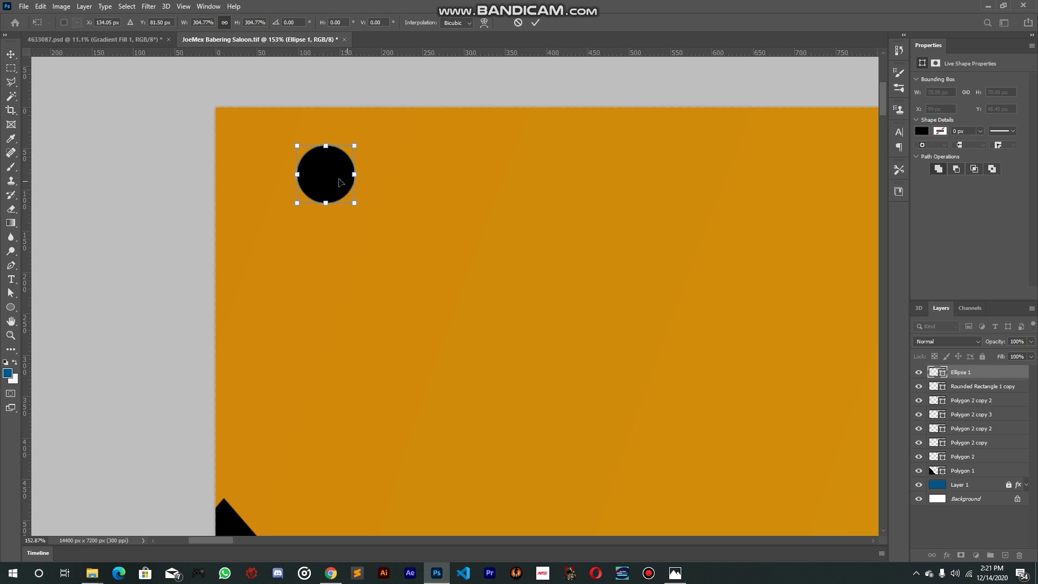
pyautogui.press('Return')
# Shift the large black triangle slightly left so its upper tip sits flush with the canvas edge, and deselect it
pyautogui.scroll(-1, 199, 382)
pyautogui.scroll(-2, 225, 434)
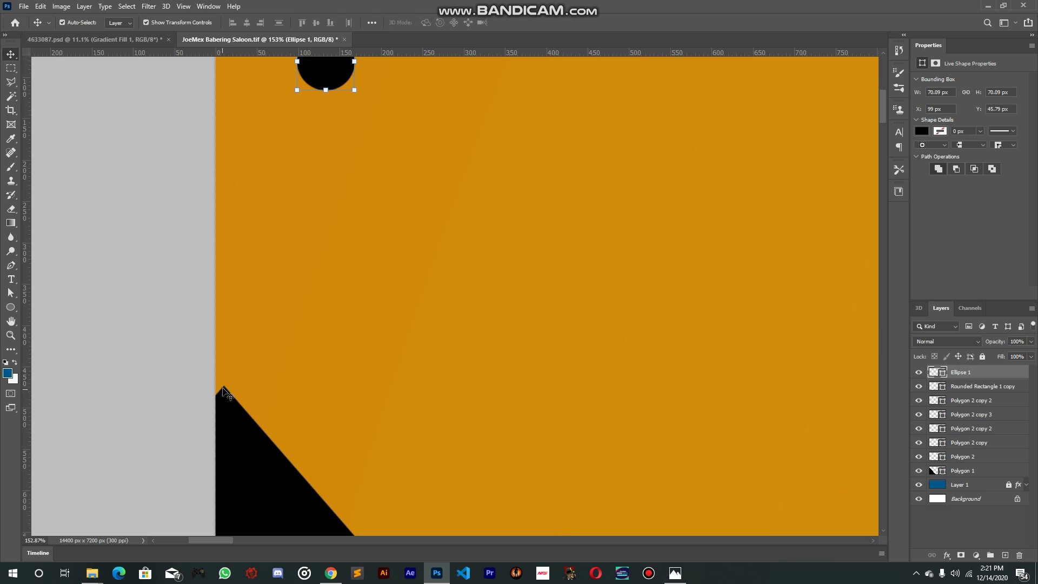
pyautogui.click(230, 408)
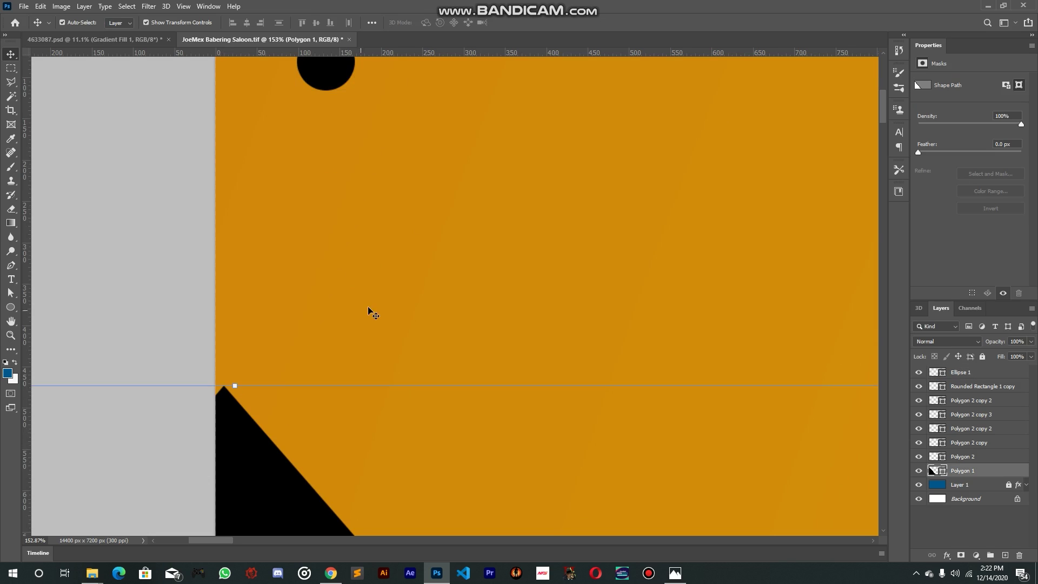
pyautogui.moveTo(431, 276); pyautogui.dragTo(423, 273)
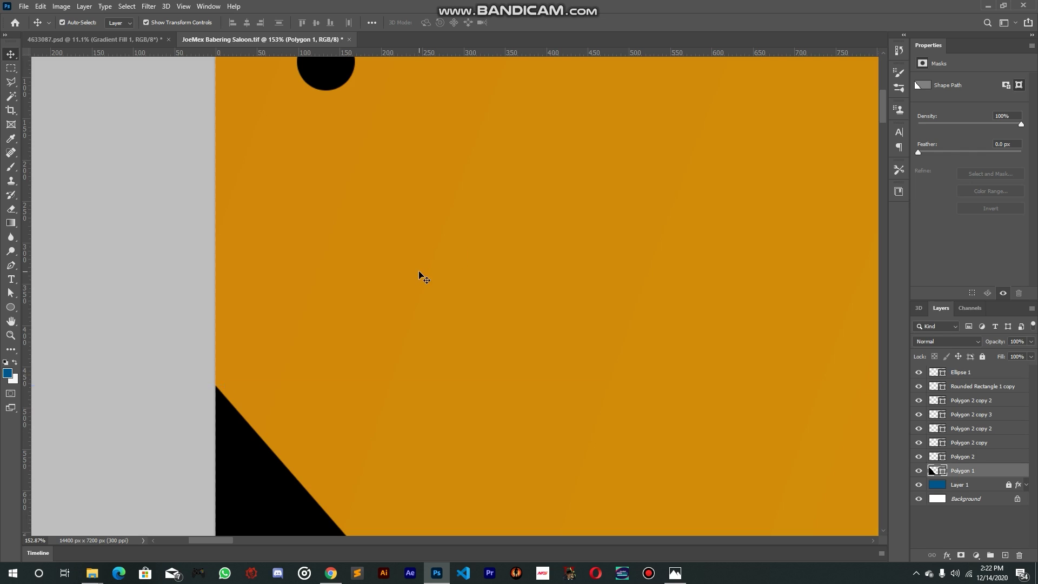
pyautogui.click(429, 279)
# Compare the single corner circle with the dot pattern in the reference design's upper-left corner
pyautogui.scroll(-10, 431, 283)
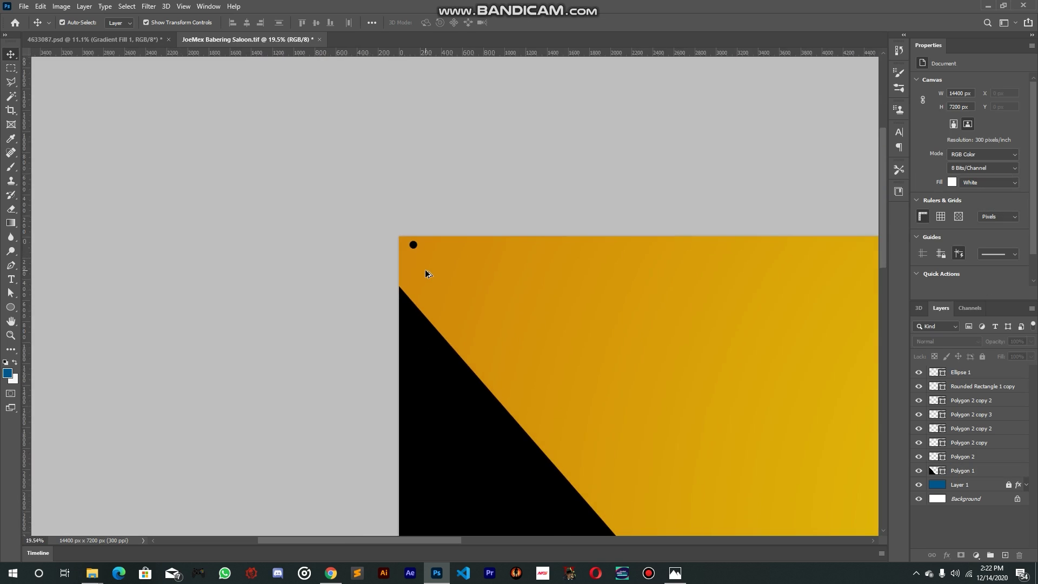
pyautogui.scroll(-1, 426, 273)
pyautogui.scroll(1, 162, 154)
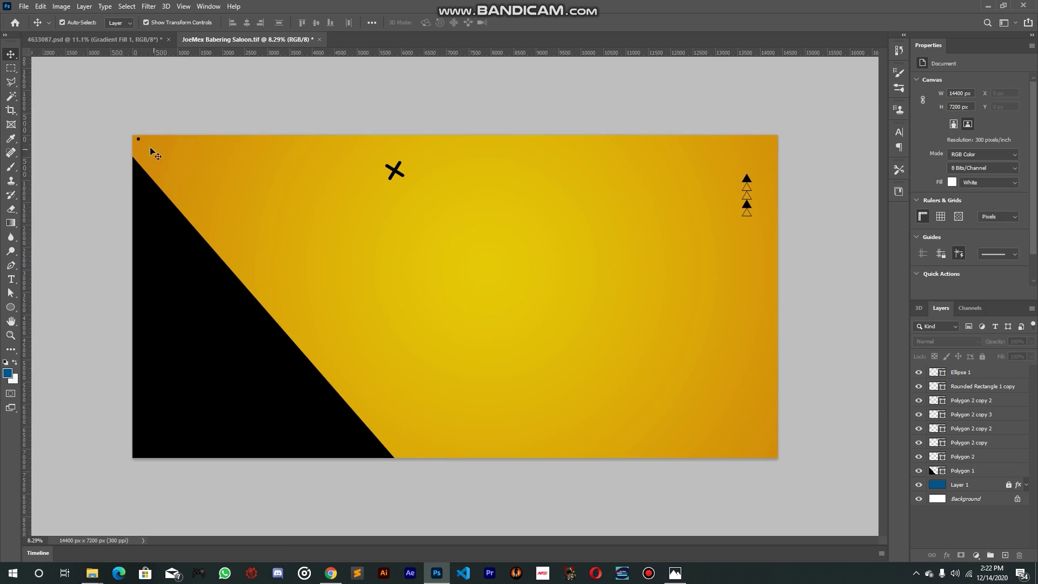
pyautogui.scroll(4, 142, 150)
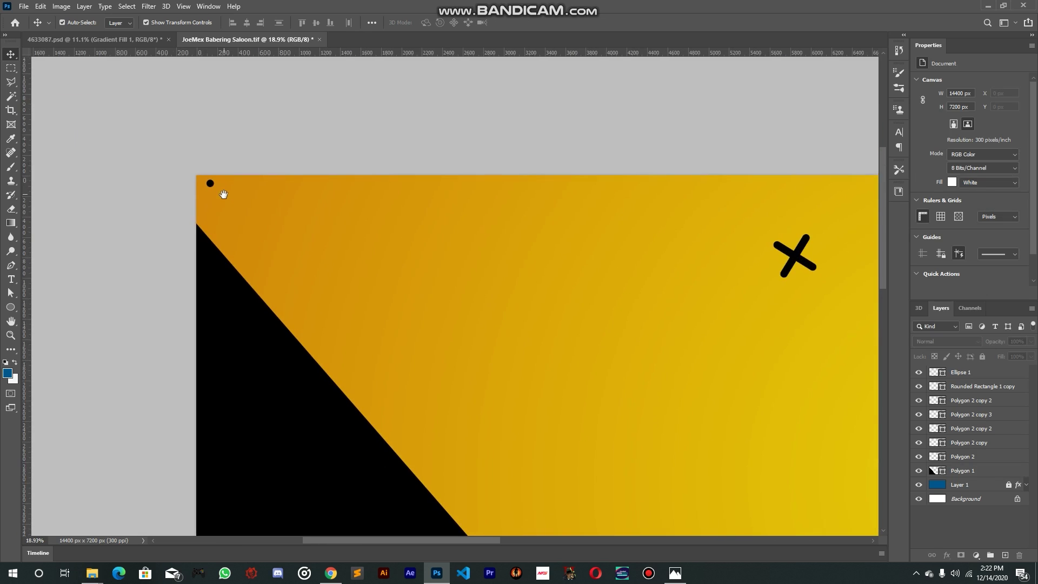
pyautogui.scroll(2, 143, 174)
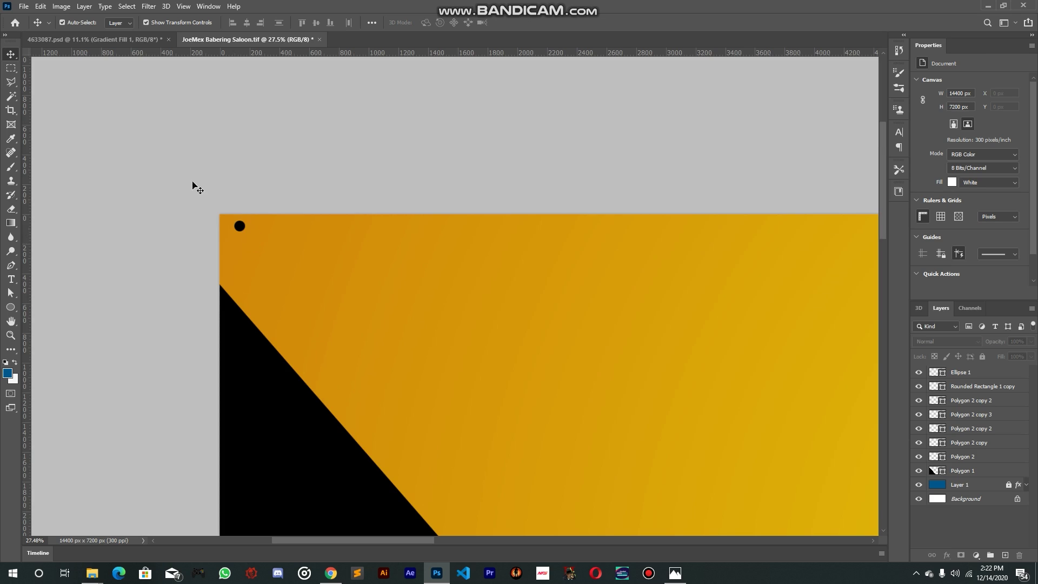
pyautogui.click(128, 40)
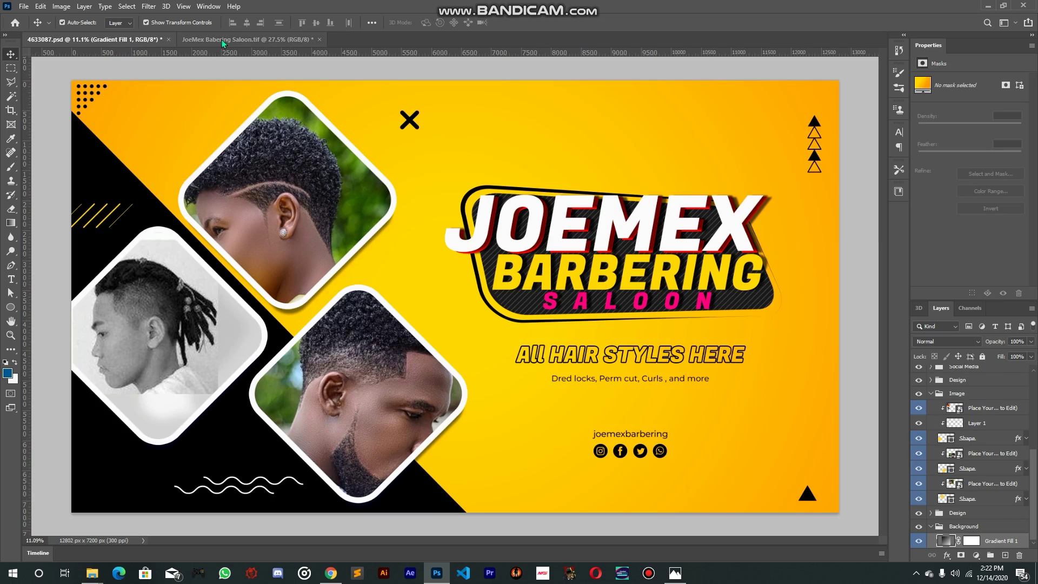
pyautogui.click(242, 41)
pyautogui.moveTo(144, 114); pyautogui.dragTo(436, 238)
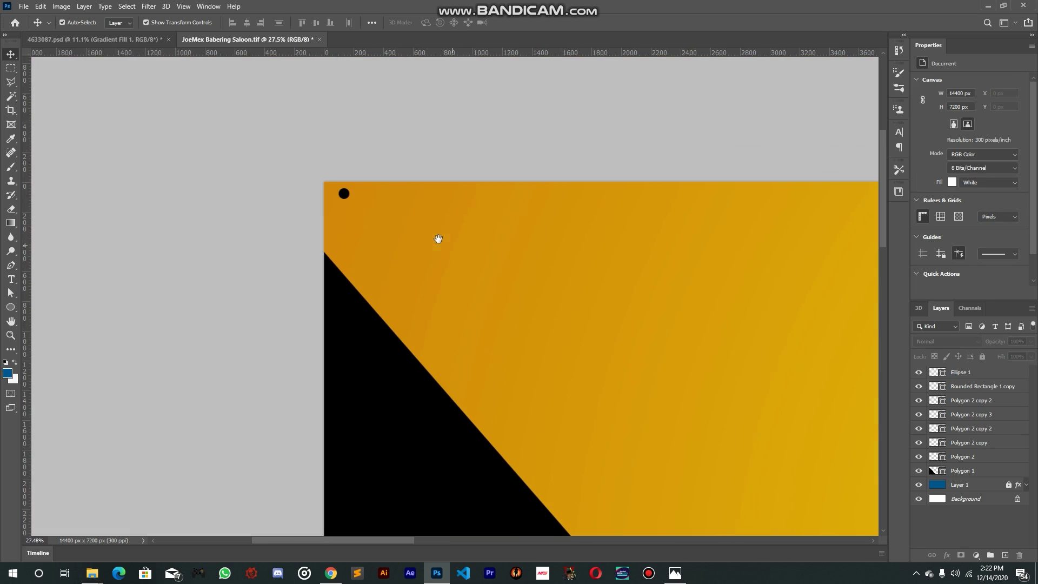
# Move the black corner circle to about X 457 px and duplicate it downward into a vertical column of six dots
pyautogui.scroll(3, 323, 175)
pyautogui.click(362, 208)
pyautogui.moveTo(362, 209); pyautogui.dragTo(477, 248)
pyautogui.moveTo(479, 222); pyautogui.dragTo(479, 259)
pyautogui.moveTo(489, 254)
pyautogui.mouseDown()
pyautogui.moveTo(491, 270)
pyautogui.moveTo(499, 251)
pyautogui.moveTo(499, 265)
pyautogui.mouseUp()
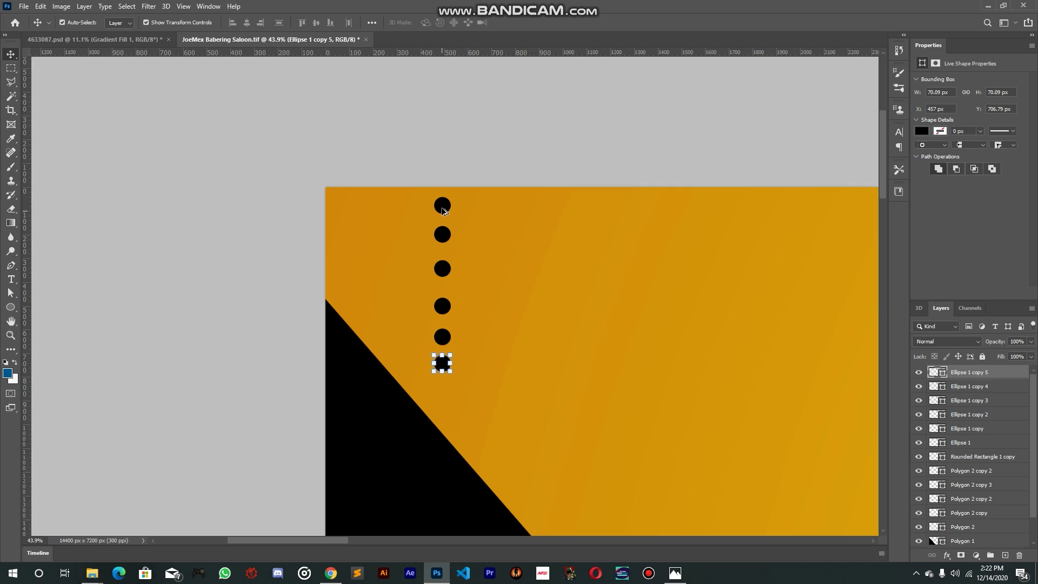
pyautogui.moveTo(442, 206); pyautogui.dragTo(607, 252)
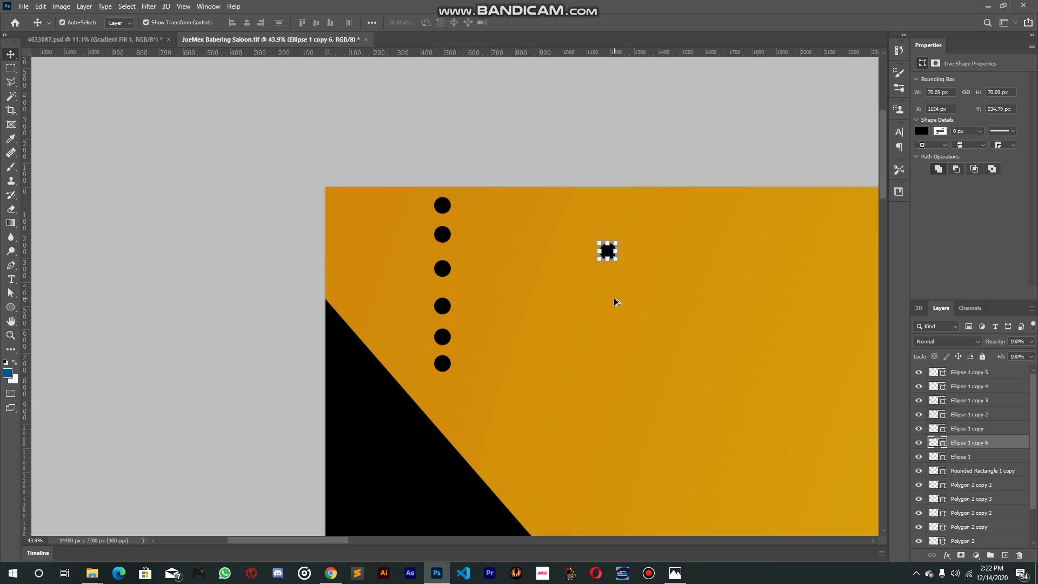
pyautogui.press('ctrl')
pyautogui.hotkey('ctrl', 'z')
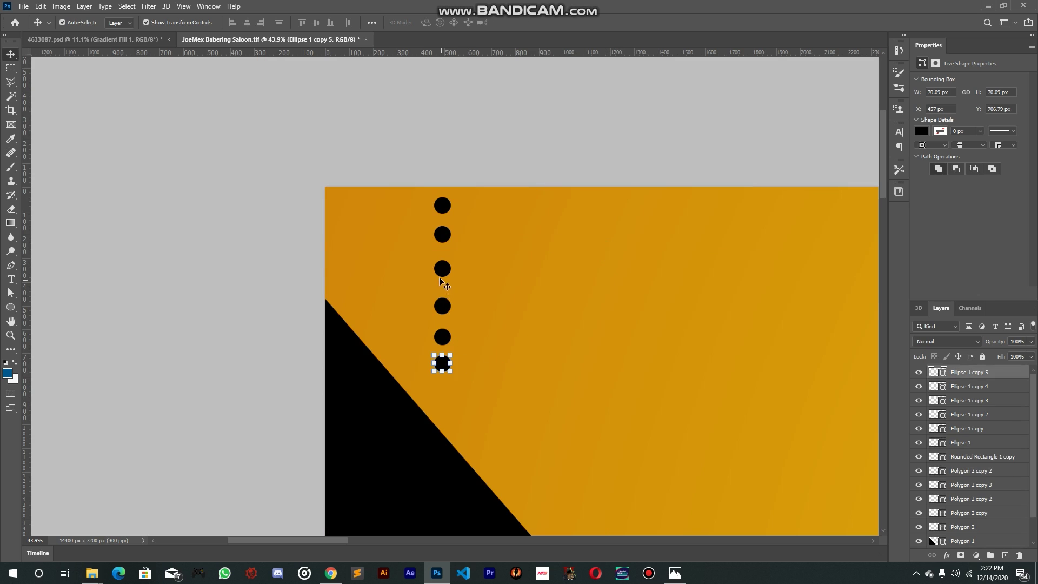
# Move the upper three dots of the column down to even out the gaps, and deselect them
pyautogui.moveTo(440, 270); pyautogui.dragTo(441, 281)
pyautogui.moveTo(440, 243); pyautogui.dragTo(441, 263)
pyautogui.moveTo(444, 207); pyautogui.dragTo(445, 227)
pyautogui.moveTo(479, 374); pyautogui.dragTo(440, 297)
pyautogui.click(453, 241)
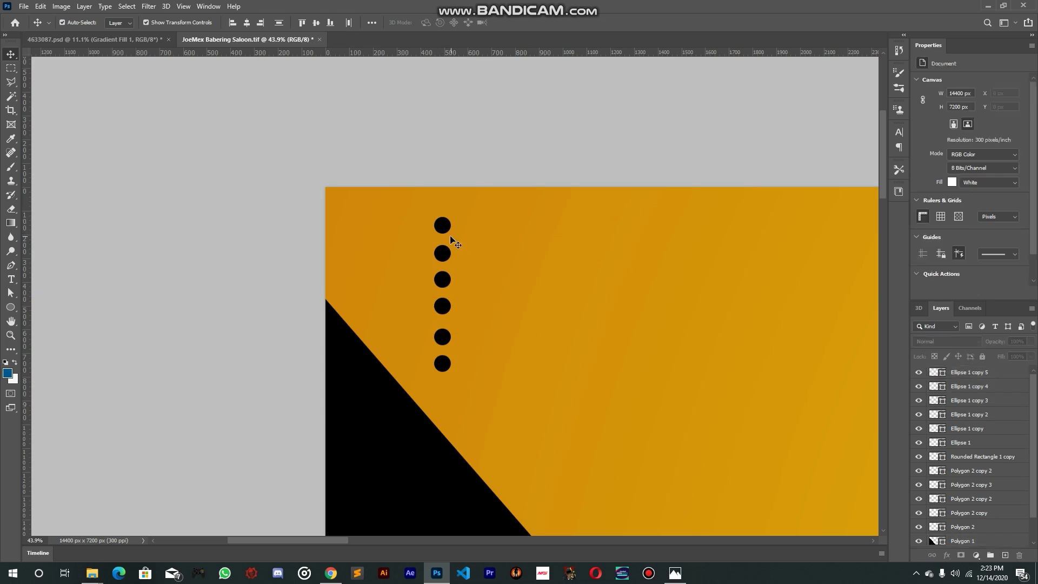
# Select all six column dots, align their horizontal centres, distribute them evenly along the vertical, and deselect them
pyautogui.click(446, 361)
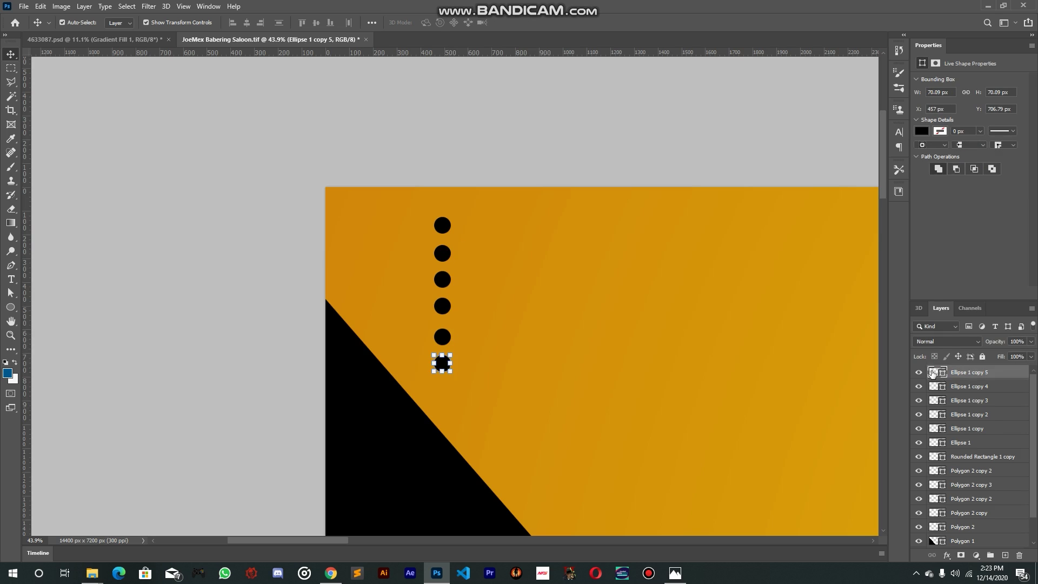
pyautogui.keyDown('shift'); pyautogui.click(443, 336); pyautogui.keyUp('shift')
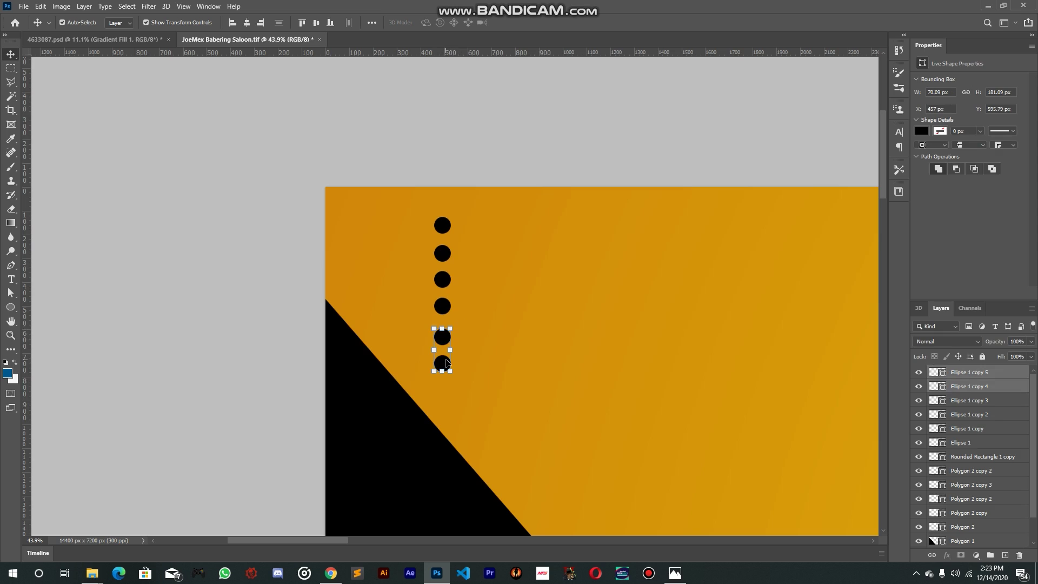
pyautogui.keyDown('shift'); pyautogui.click(444, 307); pyautogui.keyUp('shift')
pyautogui.keyDown('shift'); pyautogui.click(443, 282); pyautogui.keyUp('shift')
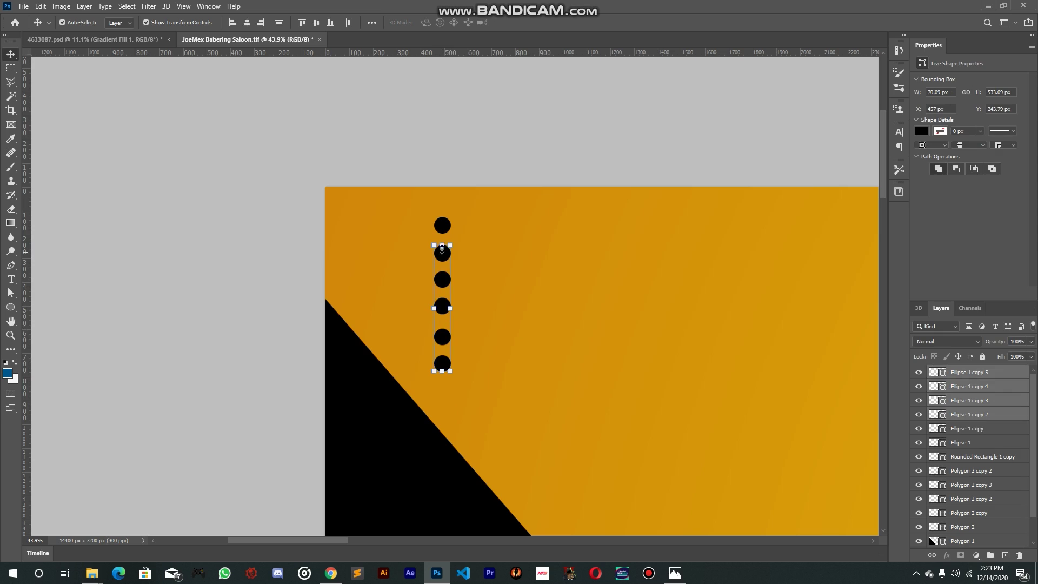
pyautogui.keyDown('shift'); pyautogui.click(441, 254); pyautogui.keyUp('shift')
pyautogui.keyDown('shift'); pyautogui.click(445, 226); pyautogui.keyUp('shift')
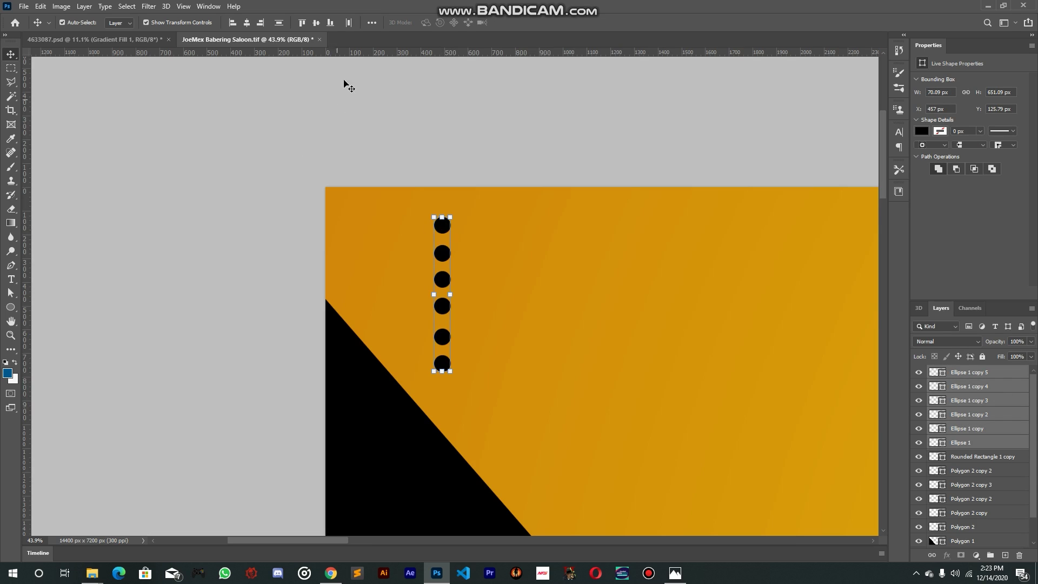
pyautogui.click(247, 23)
pyautogui.click(279, 25)
pyautogui.click(559, 271)
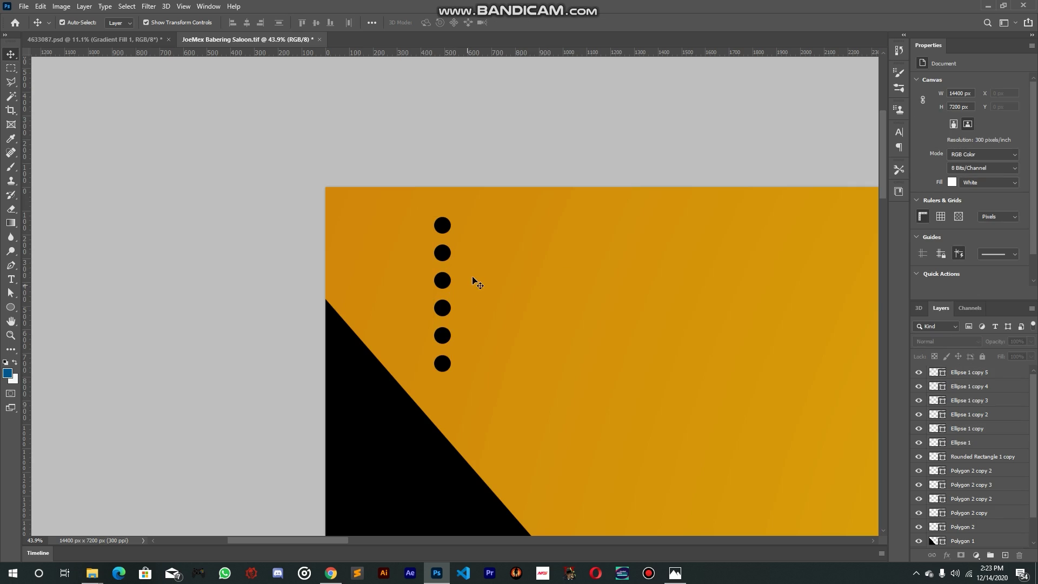
pyautogui.scroll(-8, 482, 261)
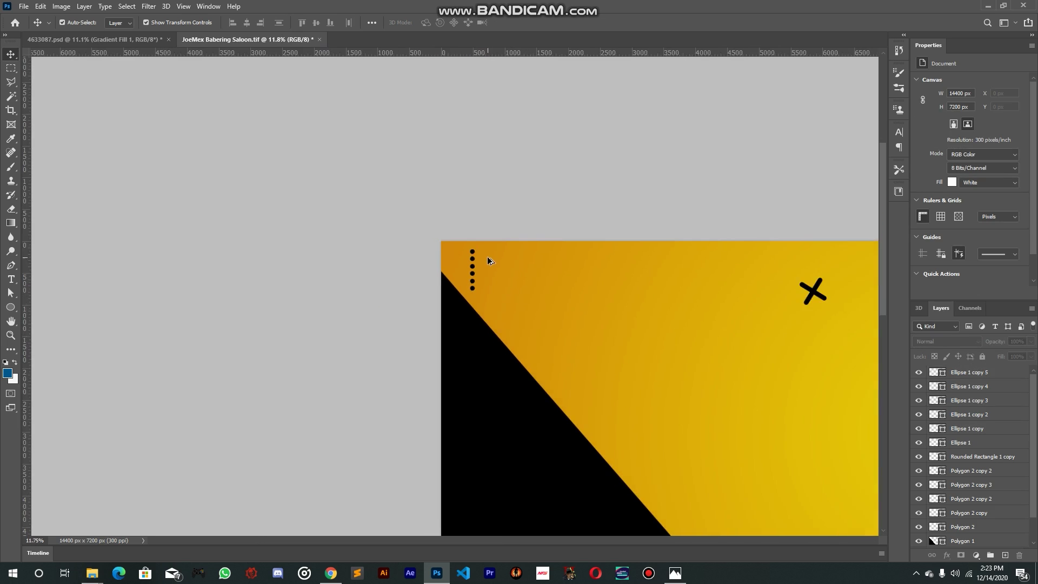
pyautogui.scroll(1, 208, 201)
pyautogui.scroll(5, 162, 156)
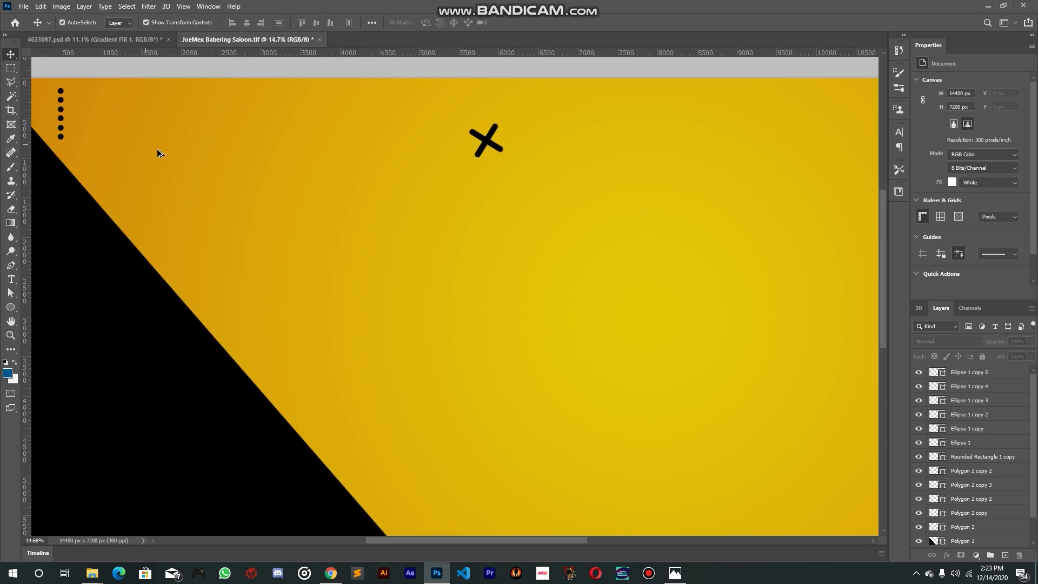
pyautogui.scroll(1, 224, 173)
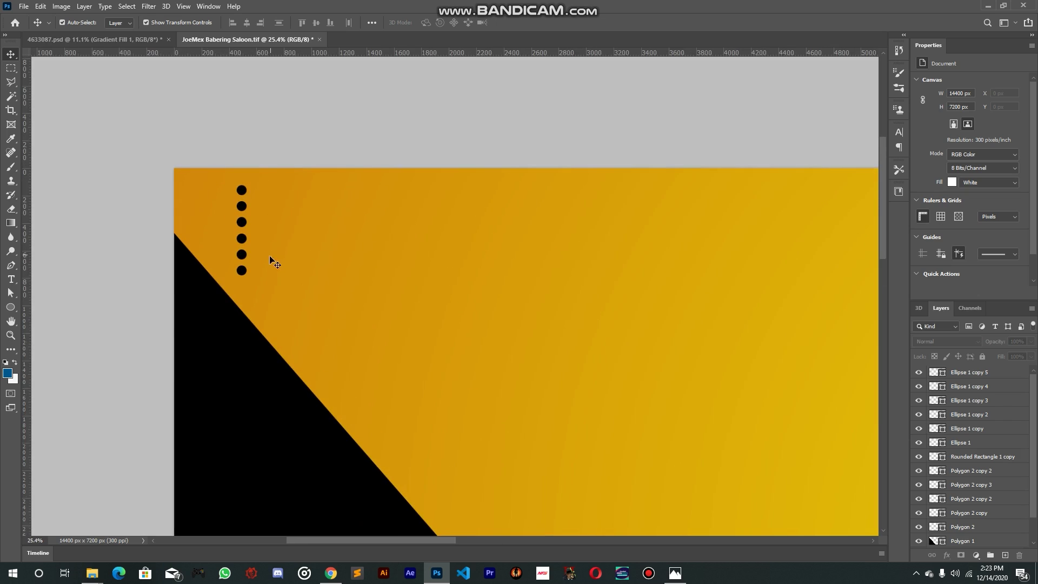
pyautogui.moveTo(261, 281); pyautogui.dragTo(224, 230)
pyautogui.click(364, 220)
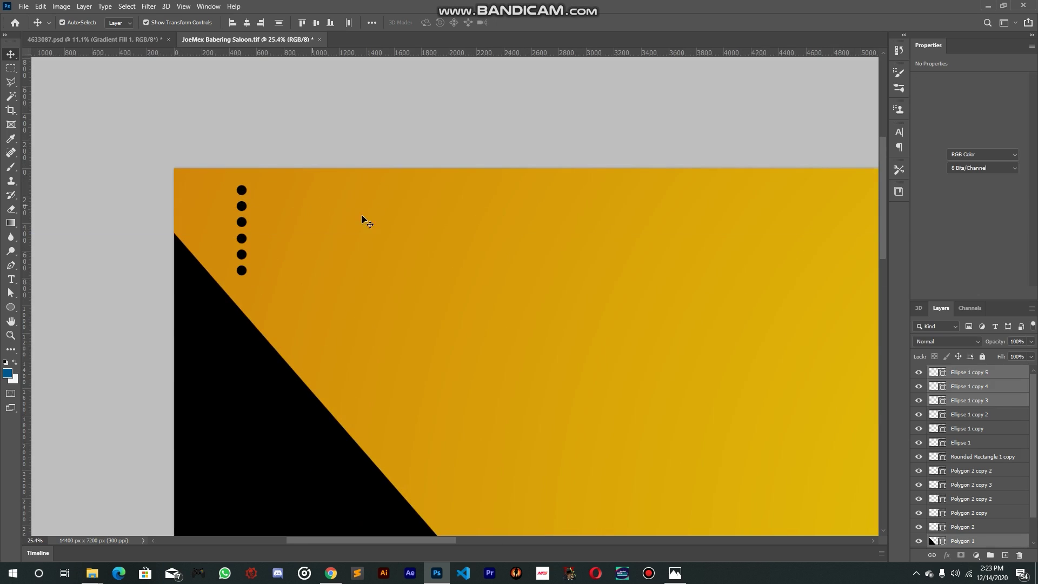
# Select the six dot layers from Ellipse 1 to Ellipse 1 copy 5 and duplicate them in place
pyautogui.click(972, 444)
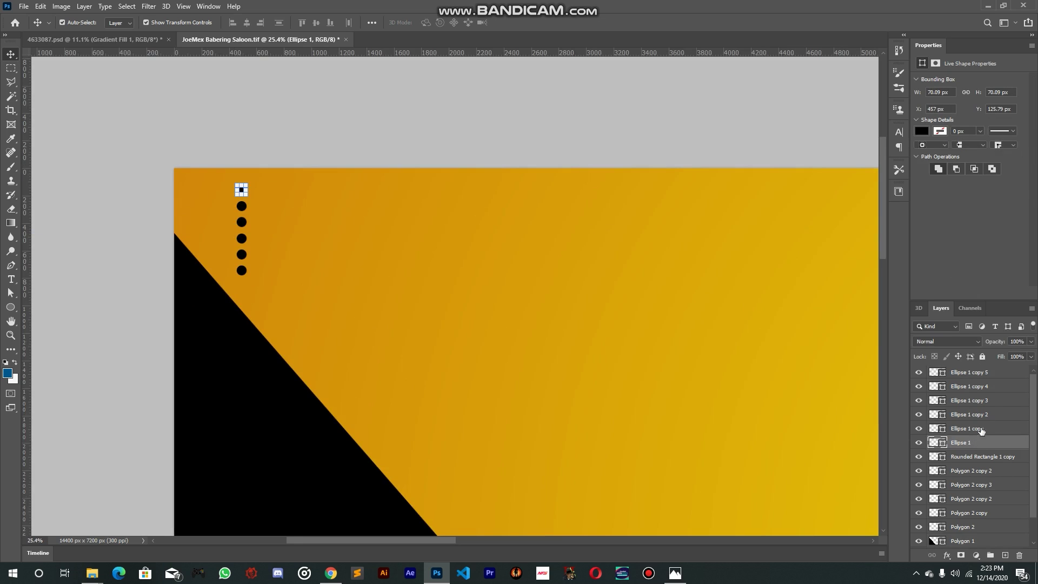
pyautogui.keyDown('shift'); pyautogui.click(993, 374); pyautogui.keyUp('shift')
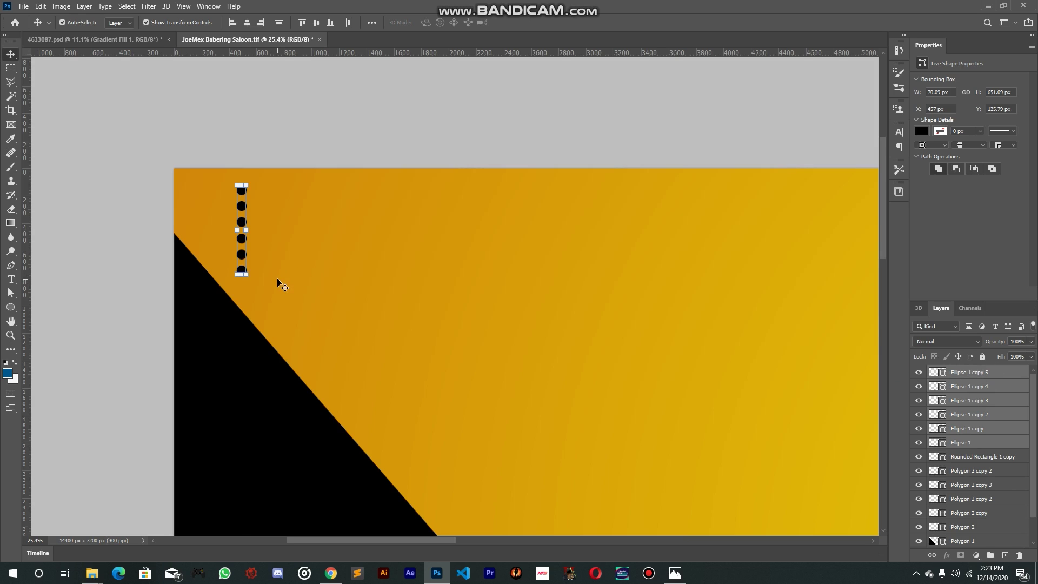
pyautogui.hotkey('ctrl', 'j')
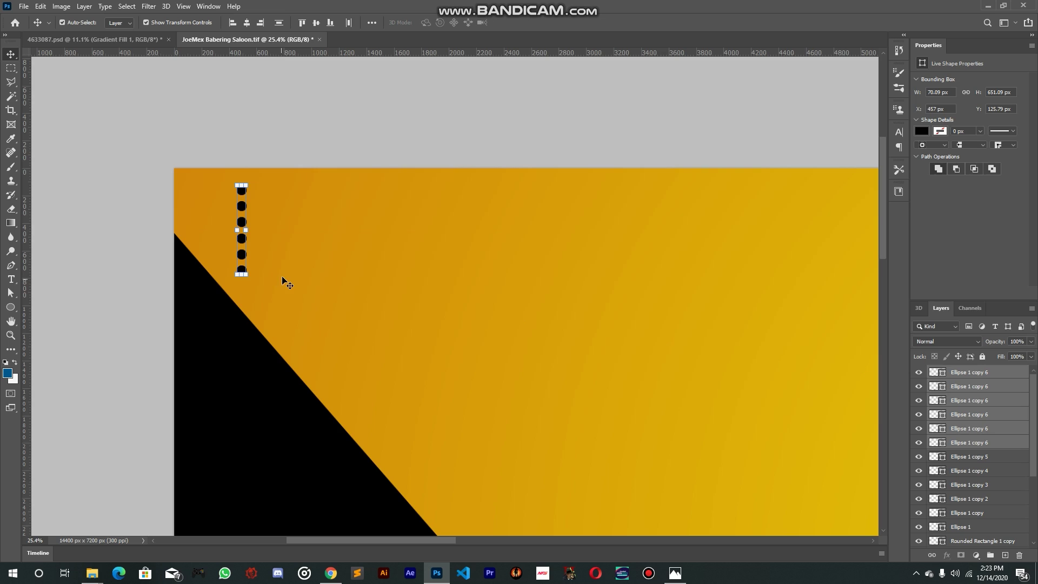
pyautogui.rightClick(1016, 387)
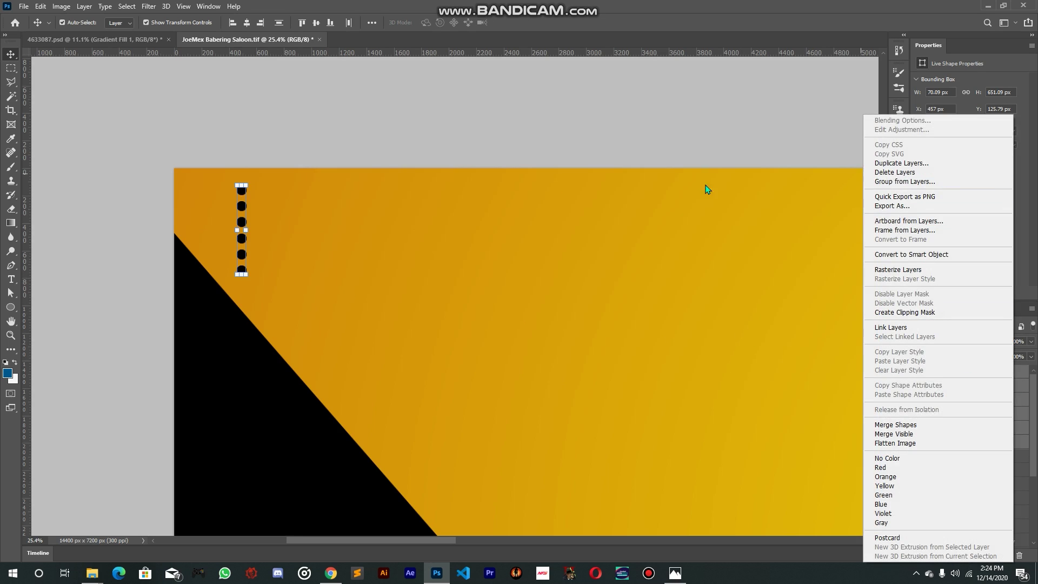
pyautogui.click(246, 217)
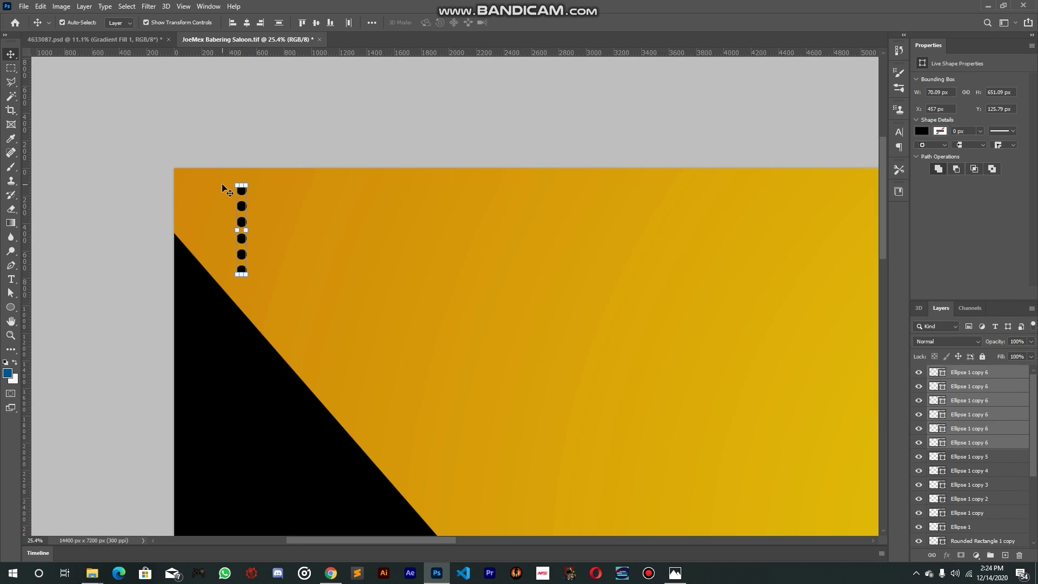
# Rotate the duplicated dots 90° and place them as a horizontal row beside the column's top dot
pyautogui.scroll(3, 227, 192)
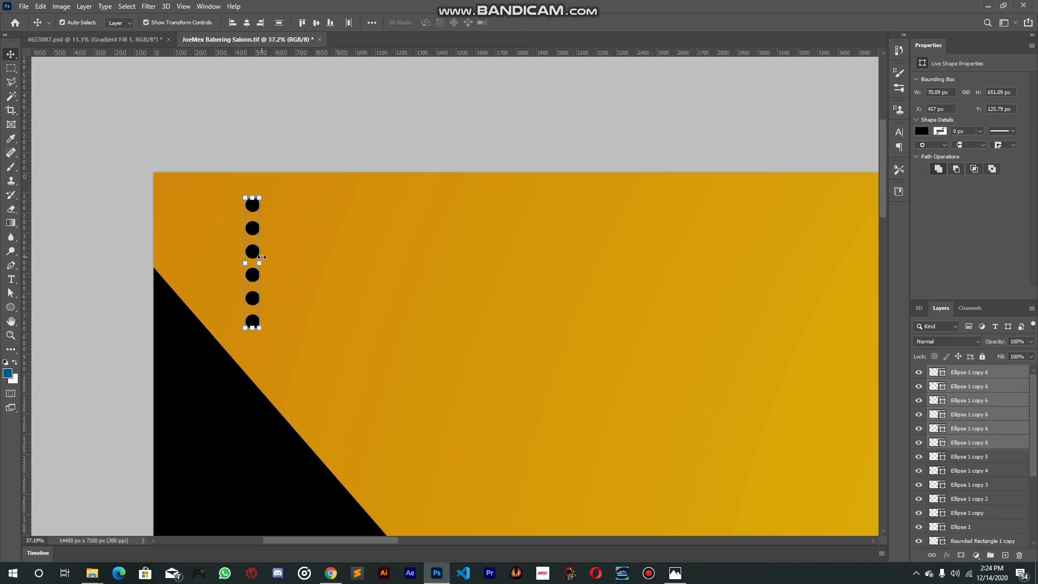
pyautogui.hotkey('ctrl', 't')
pyautogui.moveTo(288, 327); pyautogui.dragTo(344, 214)
pyautogui.moveTo(286, 264); pyautogui.dragTo(365, 208)
pyautogui.press('Return')
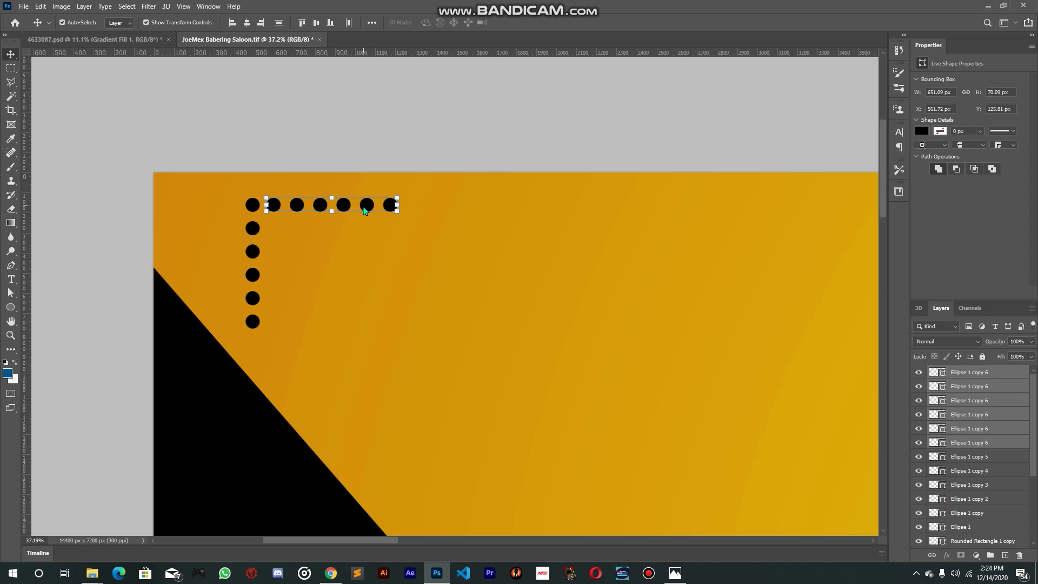
pyautogui.click(470, 130)
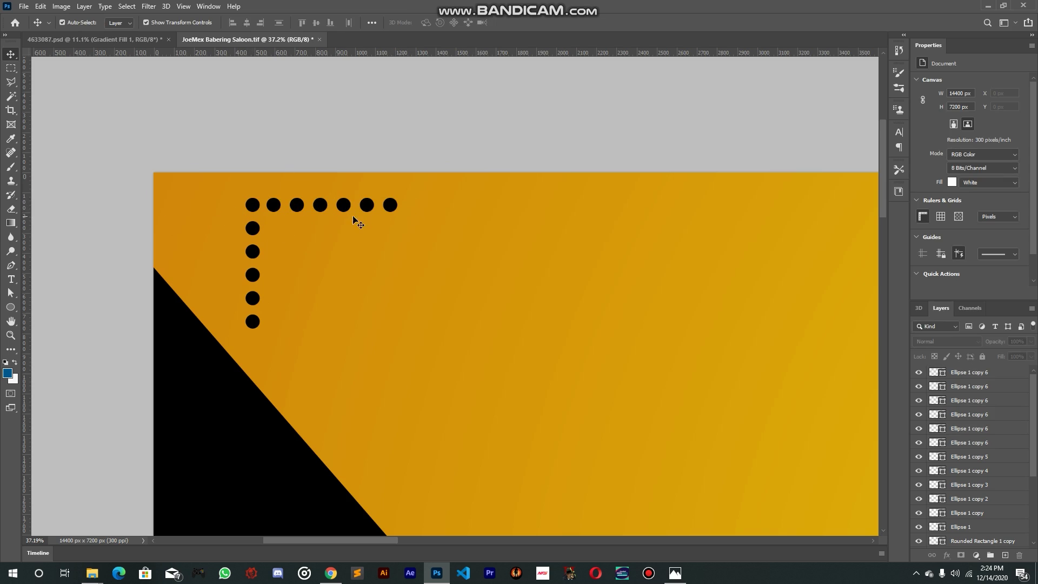
# Delete the row's two rightmost dots and the column's bottom dot to match the reference pattern, leaving five dots each way
pyautogui.click(395, 207)
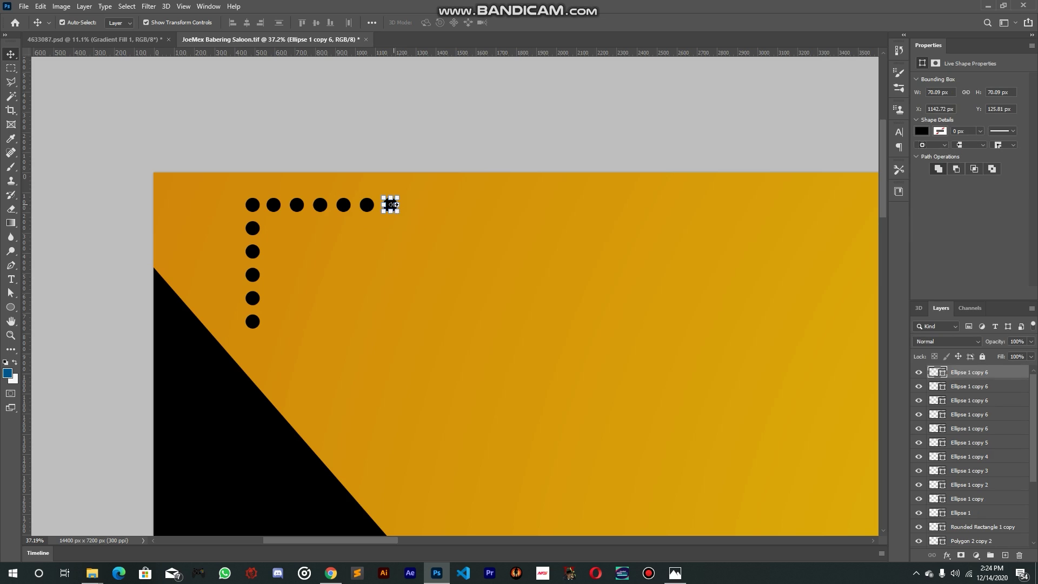
pyautogui.press('Delete')
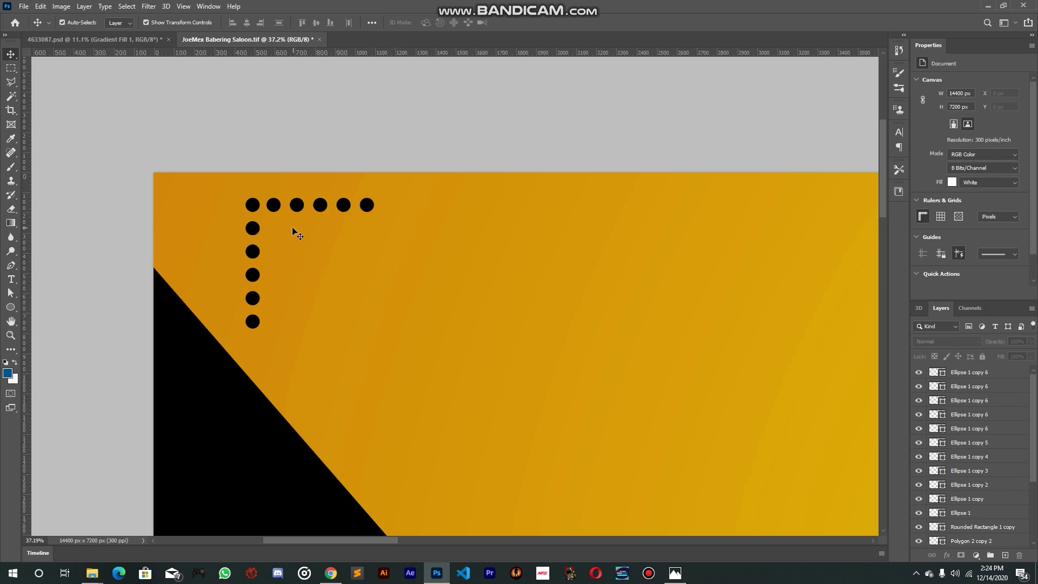
pyautogui.click(118, 38)
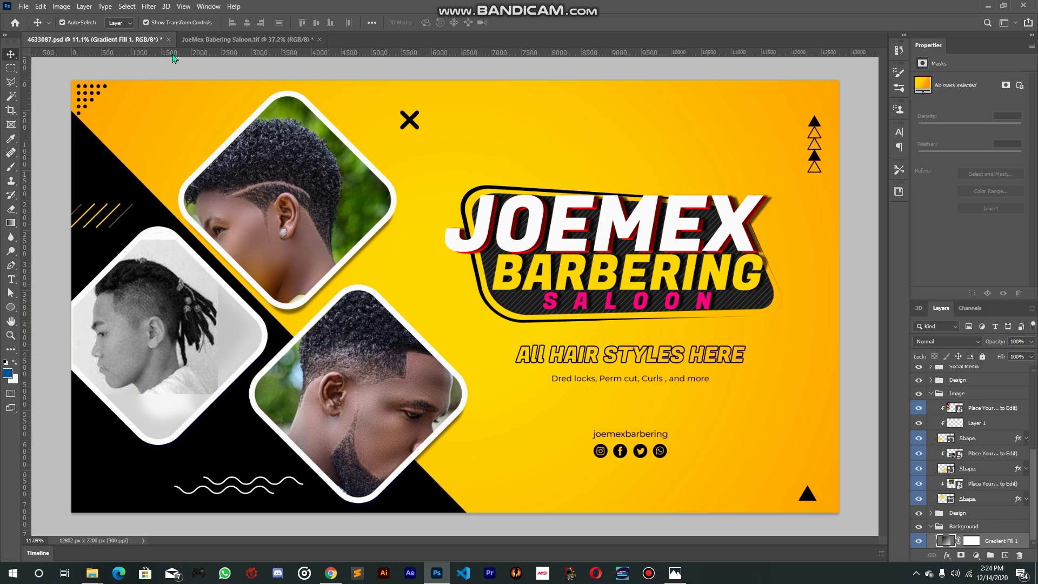
pyautogui.click(283, 37)
pyautogui.scroll(3, 126, 111)
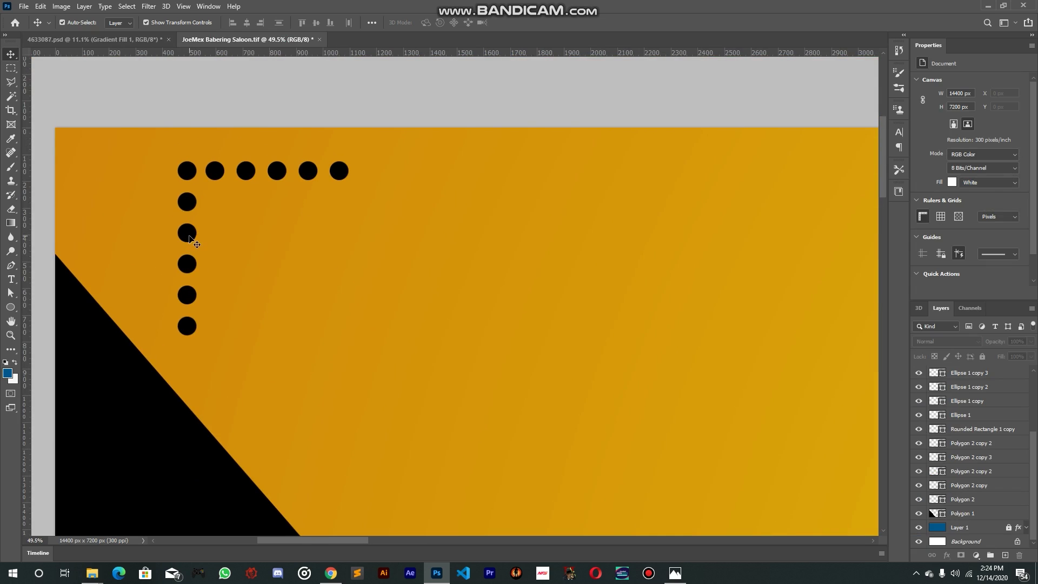
pyautogui.click(187, 236)
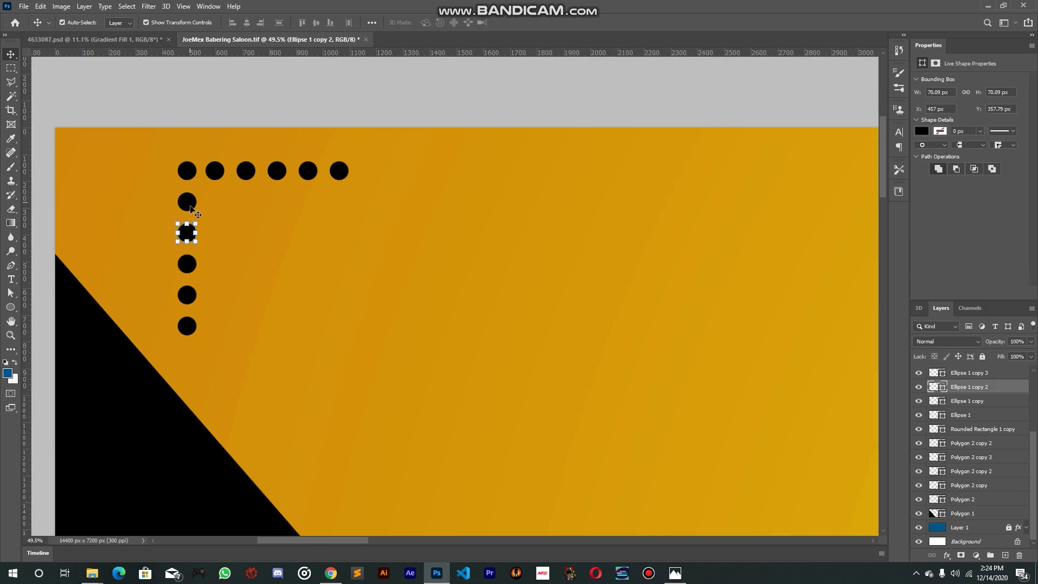
pyautogui.click(187, 325)
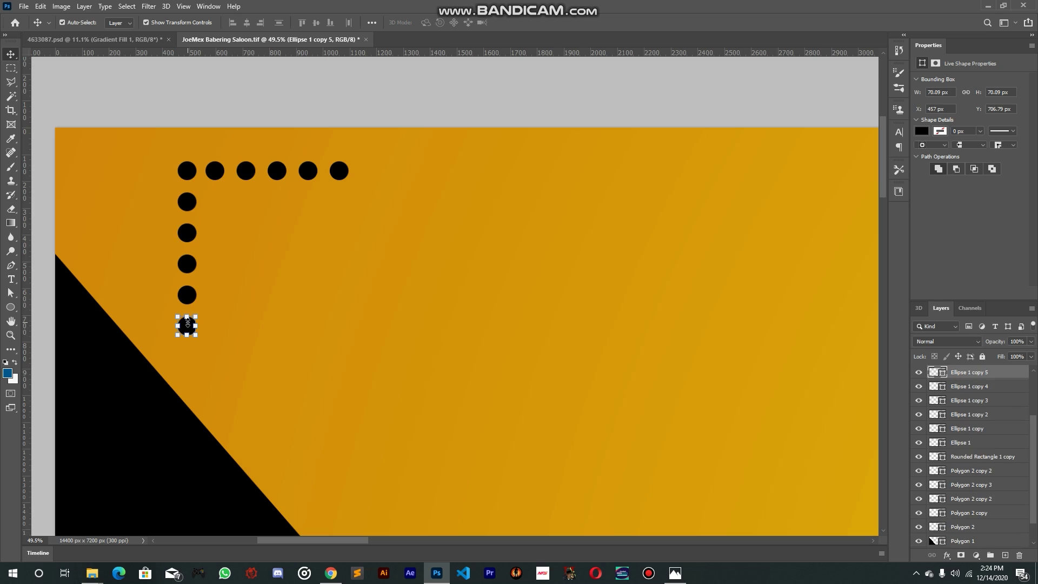
pyautogui.press('Delete')
pyautogui.click(344, 171)
pyautogui.press('Delete')
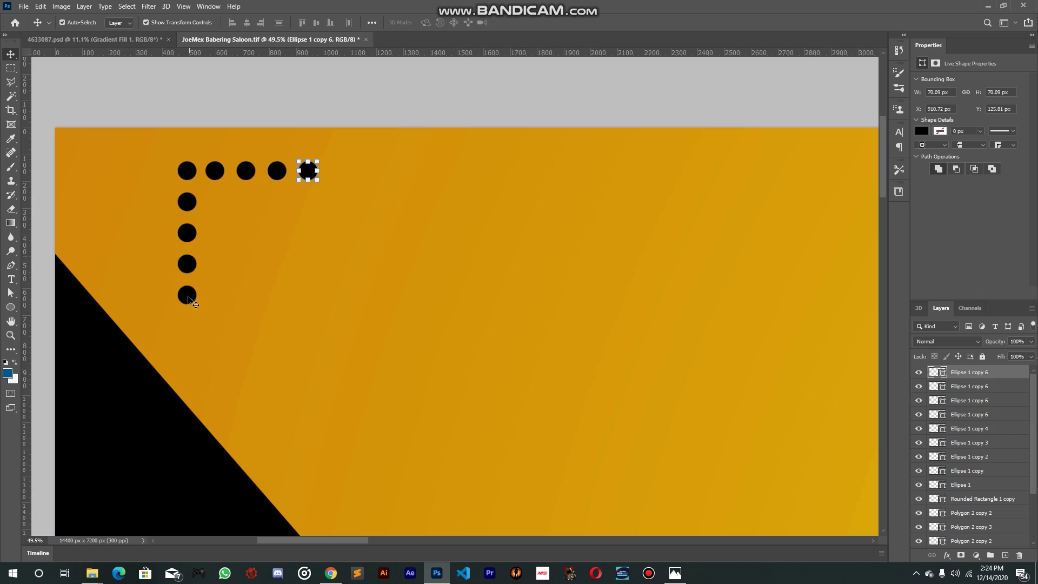
pyautogui.click(420, 232)
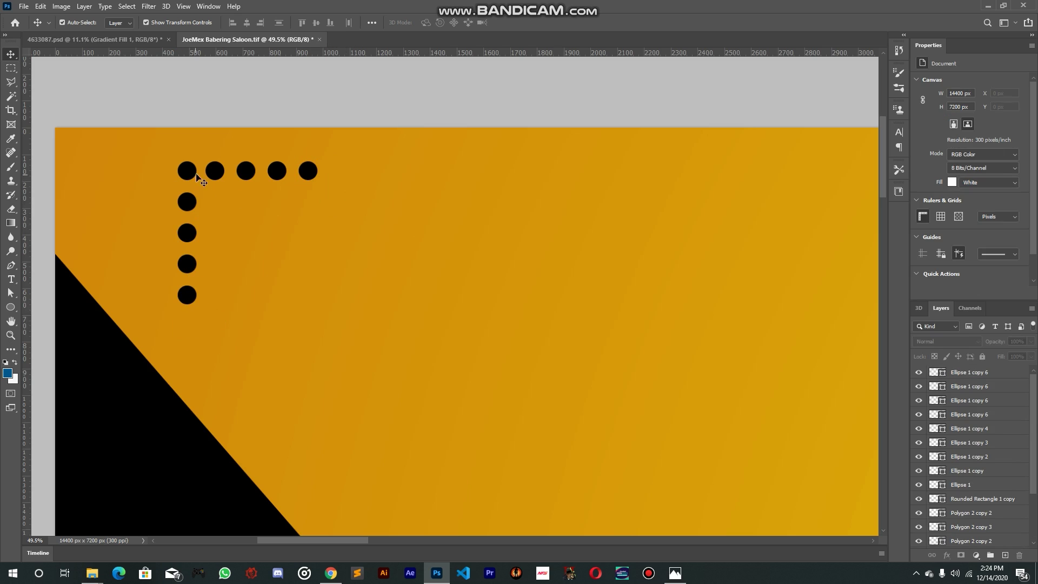
# Duplicate the column's top three dots and the row's second to fourth dots diagonally inward to start the second row and column
pyautogui.click(191, 169)
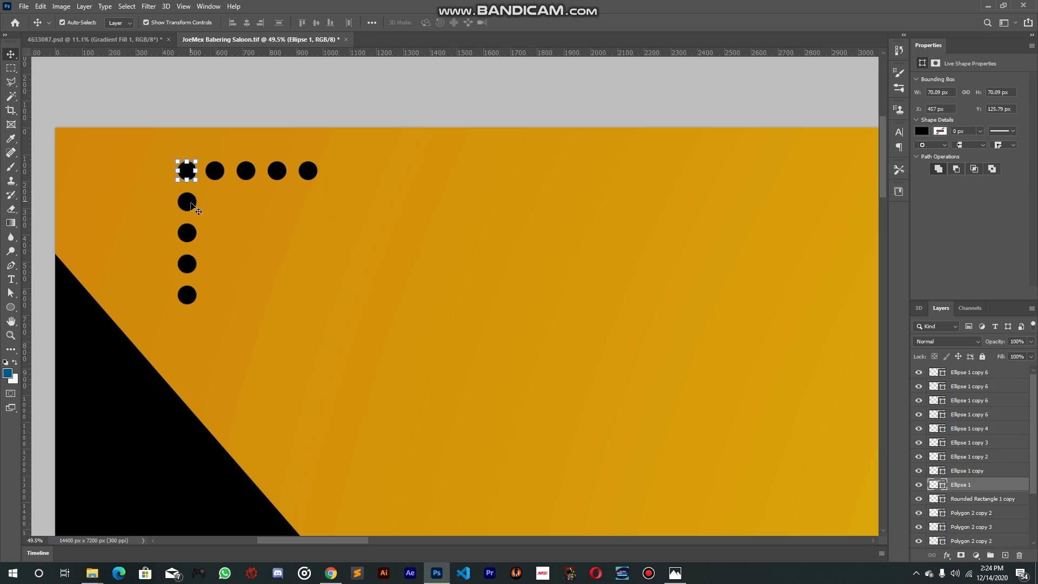
pyautogui.keyDown('shift'); pyautogui.click(190, 203); pyautogui.keyUp('shift')
pyautogui.keyDown('shift'); pyautogui.click(188, 238); pyautogui.keyUp('shift')
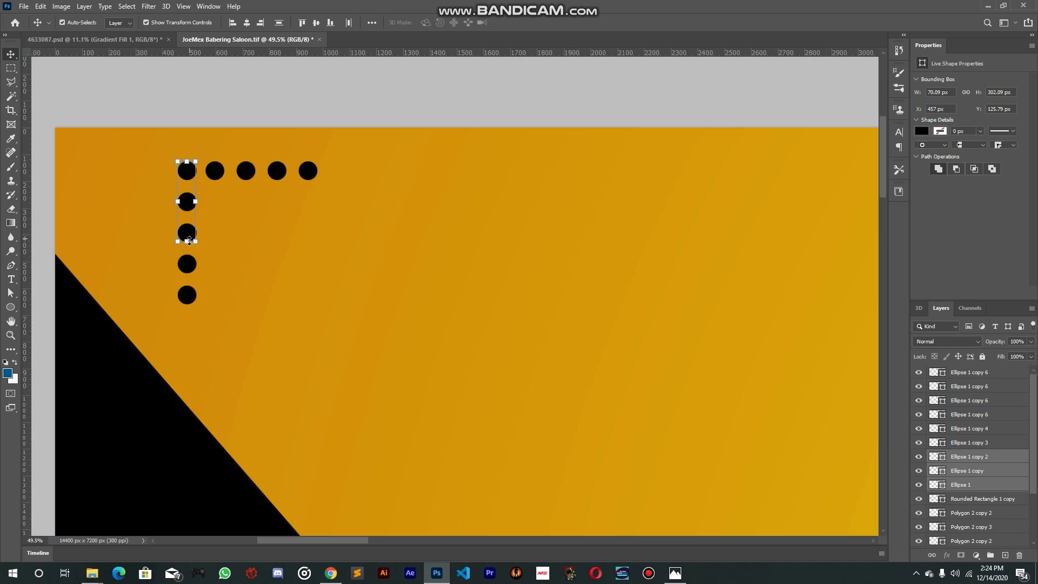
pyautogui.keyDown('shift'); pyautogui.click(217, 175); pyautogui.keyUp('shift')
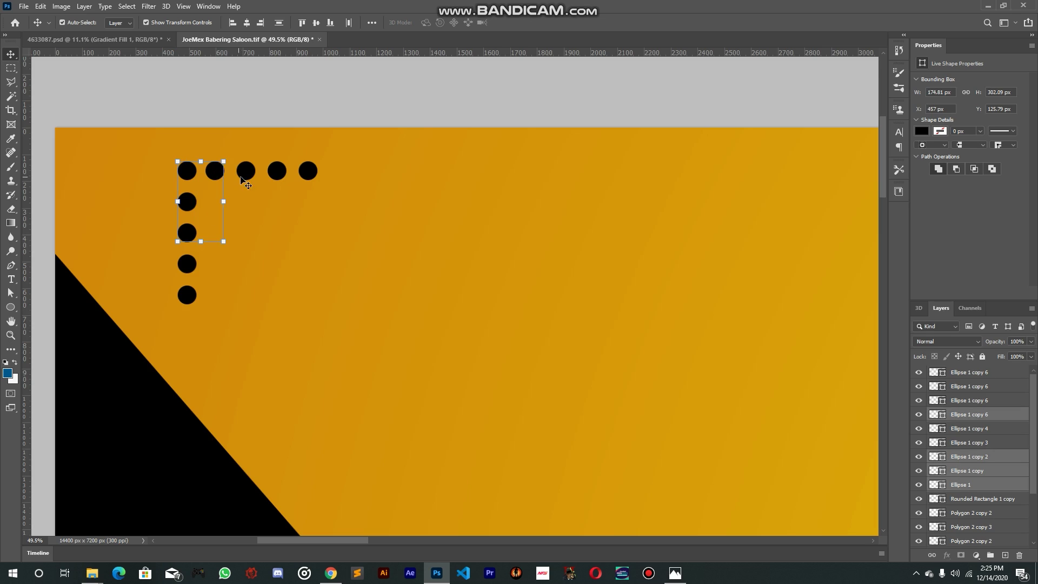
pyautogui.keyDown('shift'); pyautogui.click(251, 180); pyautogui.keyUp('shift')
pyautogui.keyDown('shift'); pyautogui.click(277, 172); pyautogui.keyUp('shift')
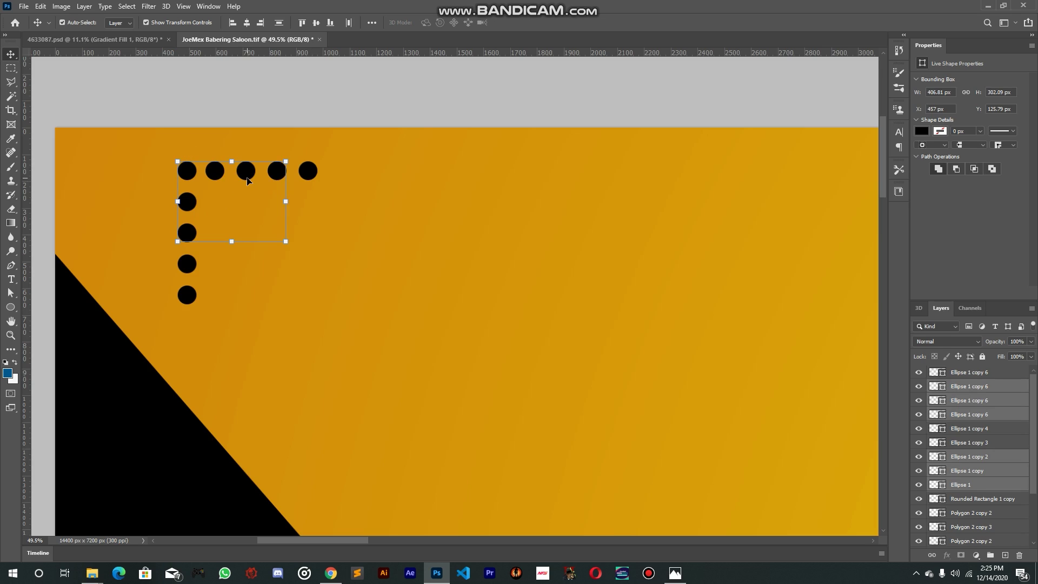
pyautogui.moveTo(245, 174); pyautogui.dragTo(271, 202)
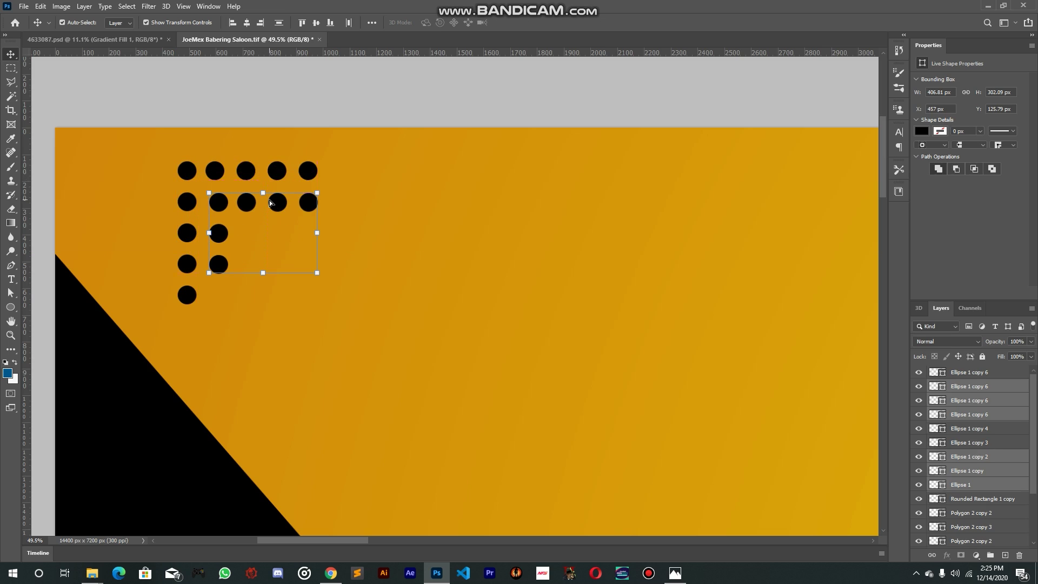
# Nudge the six duplicated dots slightly left and down into line with the original grid and deselect them
pyautogui.press('Left')
pyautogui.press('Left')
pyautogui.press('Left')
pyautogui.press('Left')
pyautogui.press('Left')
pyautogui.press('Left')
pyautogui.press('Down')
pyautogui.press('Down')
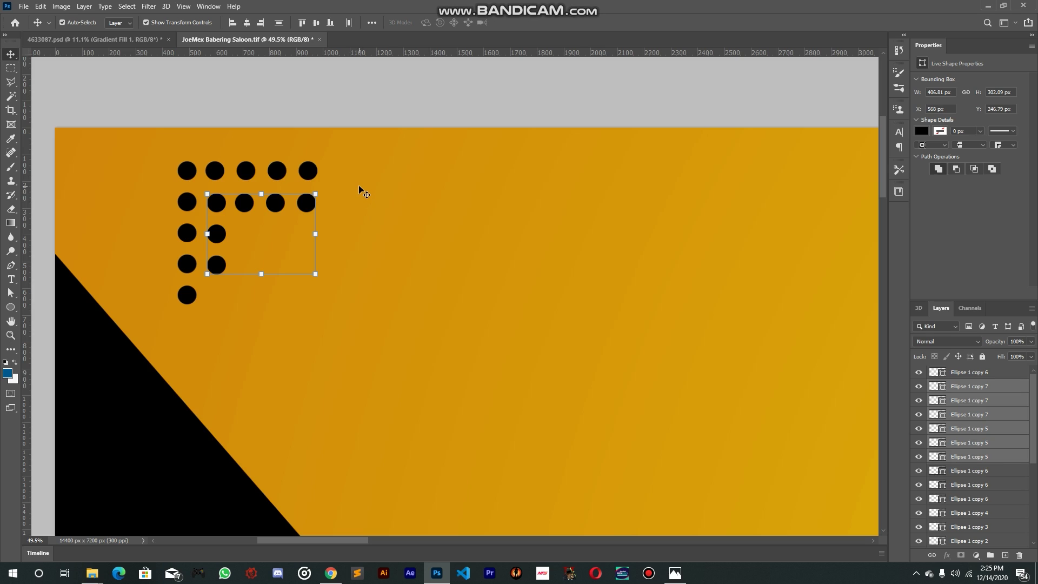
pyautogui.click(360, 195)
# Delete the second row's rightmost dot and copy the second column's bottom dot into the third row's third place, level with that row
pyautogui.click(306, 204)
pyautogui.press('Delete')
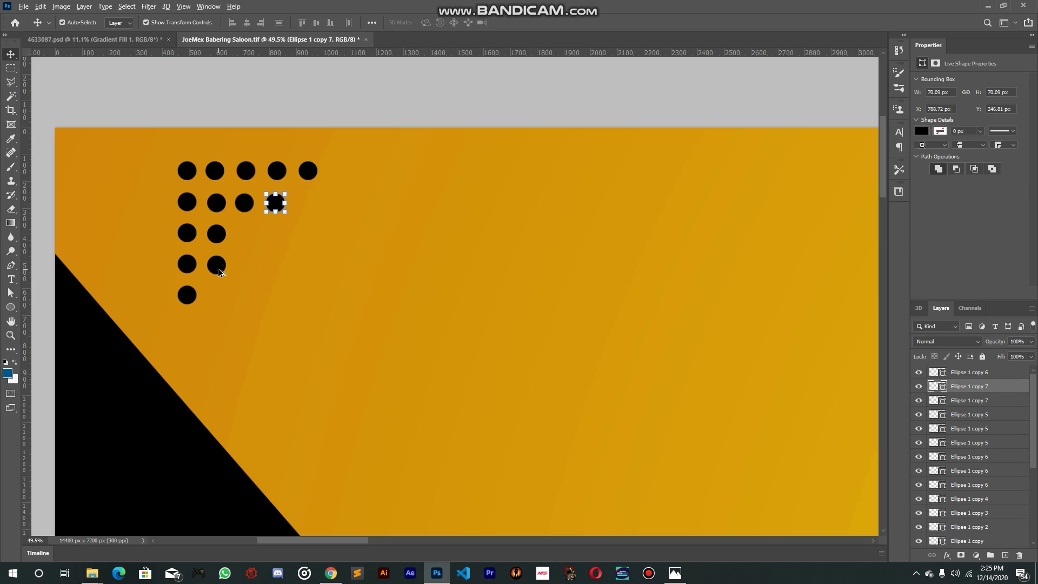
pyautogui.moveTo(225, 264); pyautogui.dragTo(249, 238)
pyautogui.click(303, 238)
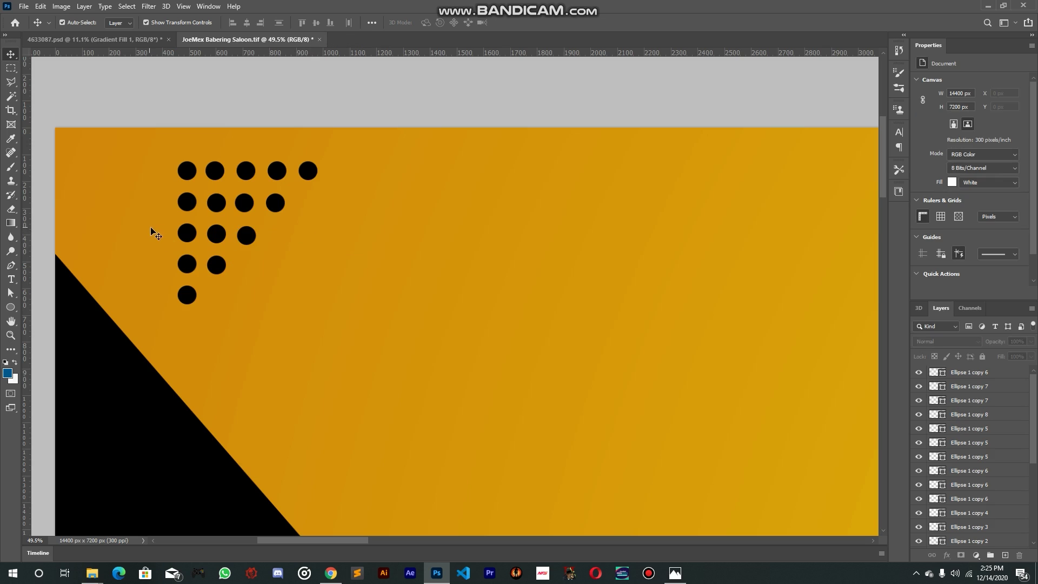
pyautogui.keyDown('ctrl'); pyautogui.click(243, 237); pyautogui.keyUp('ctrl')
pyautogui.moveTo(155, 160); pyautogui.dragTo(204, 307)
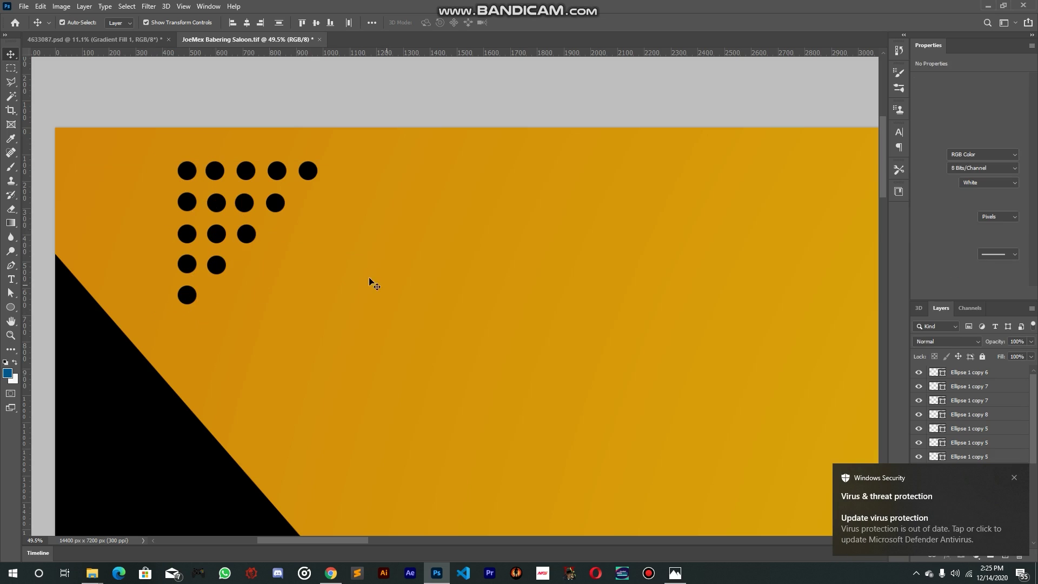
# Lock the black Polygon 1 layer
pyautogui.click(141, 407)
pyautogui.scroll(-1, 336, 320)
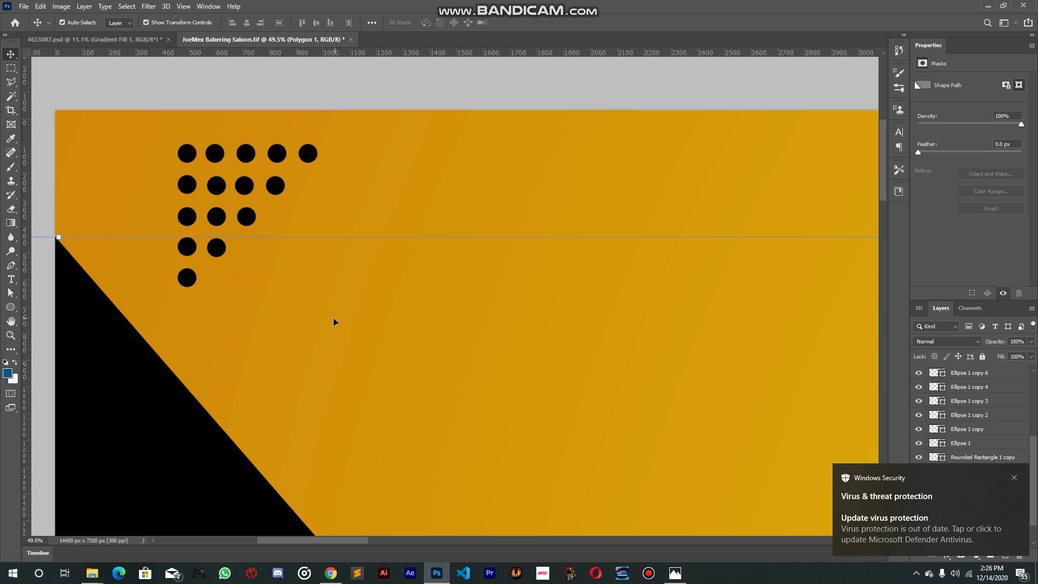
pyautogui.scroll(-4, 301, 343)
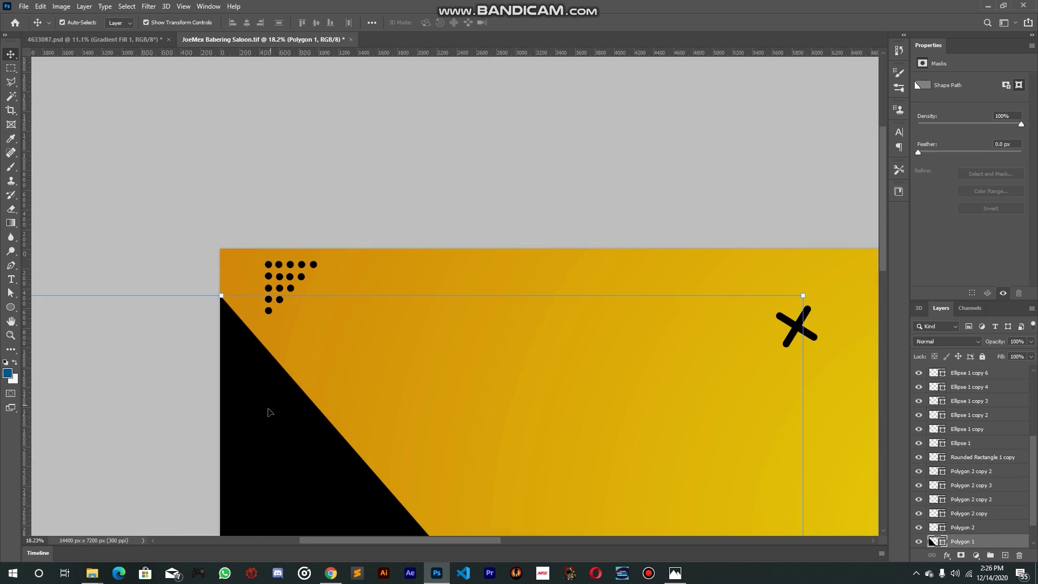
pyautogui.click(983, 356)
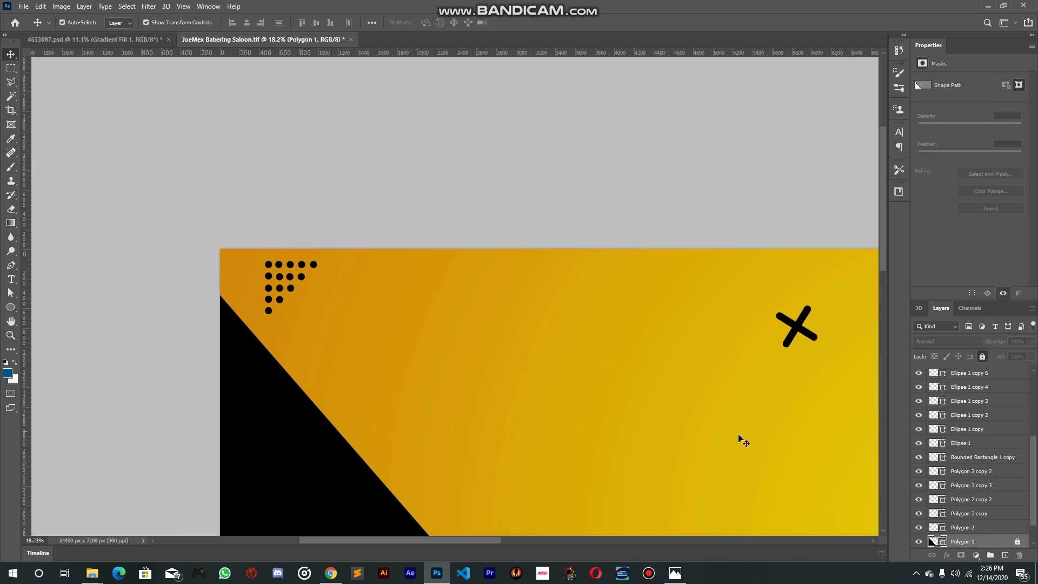
# Align the dots of each column on their horizontal centres, then deselect them
pyautogui.scroll(5, 313, 289)
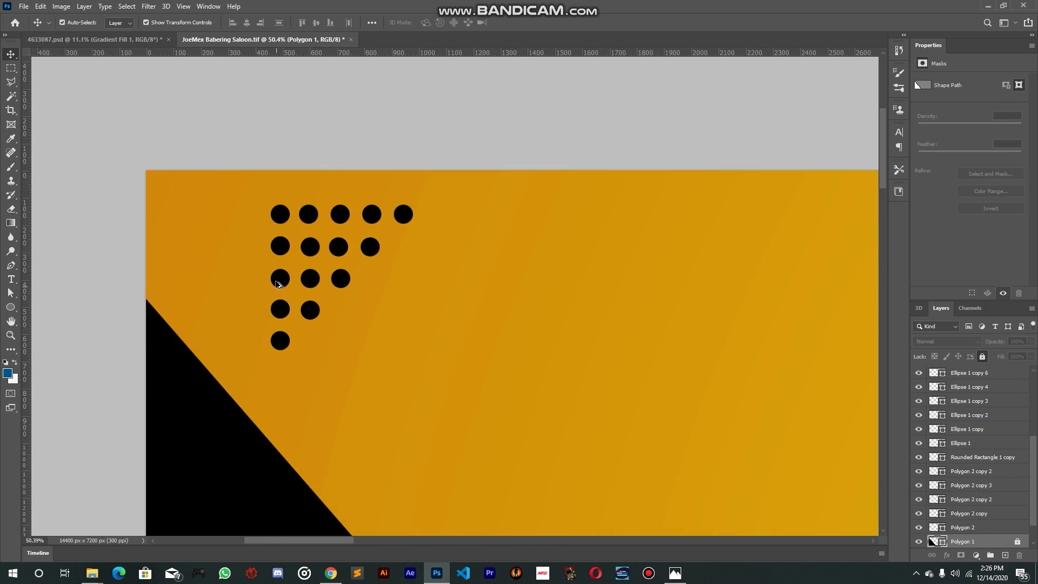
pyautogui.moveTo(240, 165); pyautogui.dragTo(283, 365)
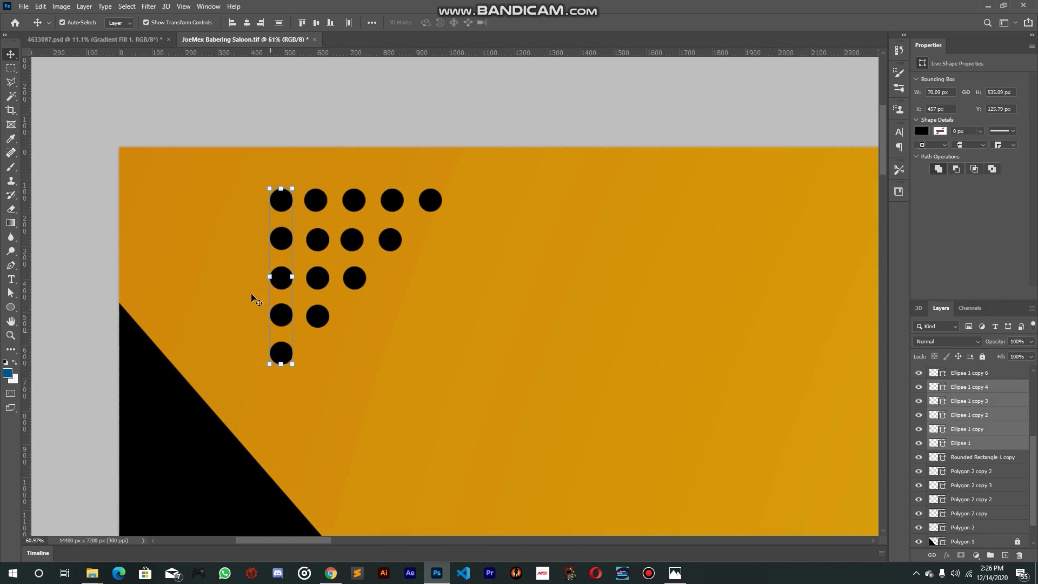
pyautogui.moveTo(322, 173); pyautogui.dragTo(324, 316)
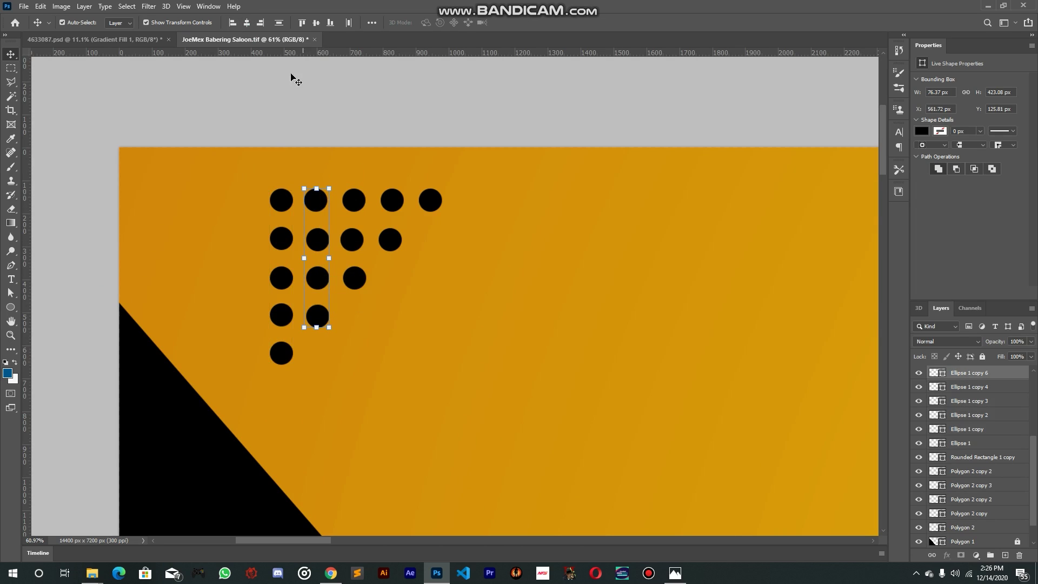
pyautogui.moveTo(351, 181); pyautogui.dragTo(361, 293)
pyautogui.click(246, 22)
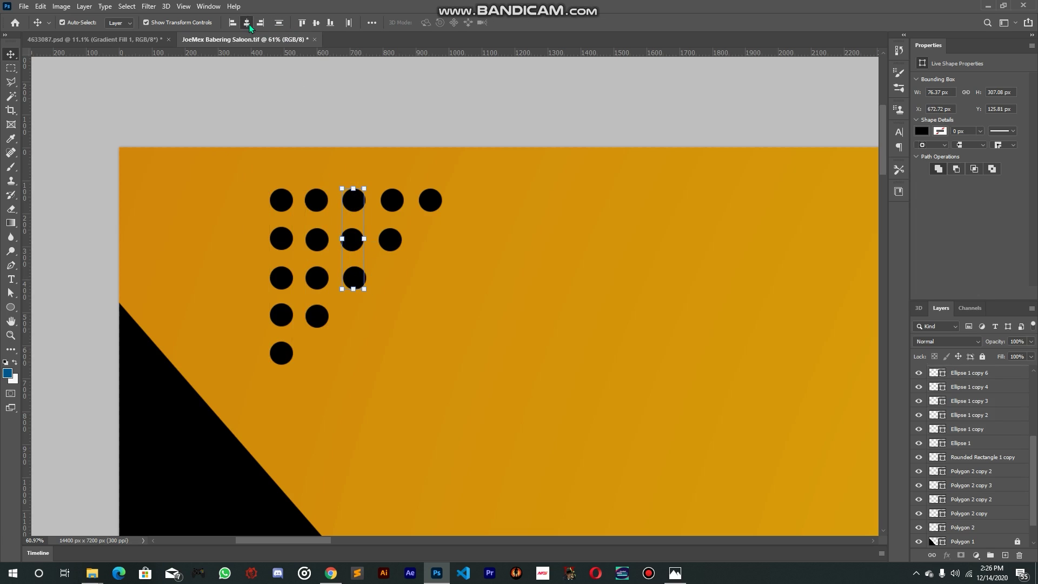
pyautogui.moveTo(389, 156); pyautogui.dragTo(404, 249)
pyautogui.click(247, 23)
pyautogui.click(459, 205)
# Align the dots within each of the upper four rows vertically and deselect them
pyautogui.moveTo(244, 173); pyautogui.dragTo(444, 206)
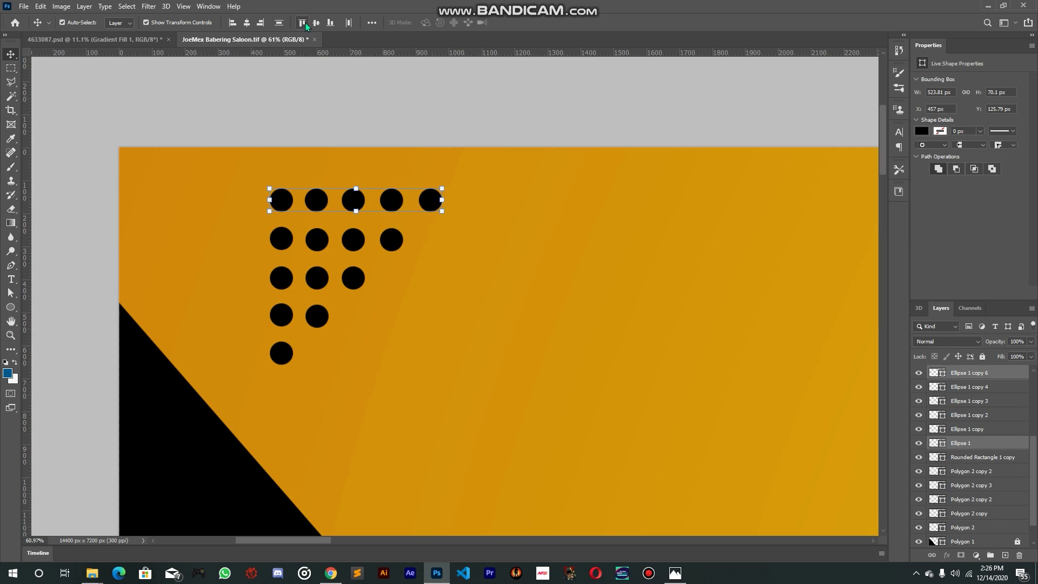
pyautogui.moveTo(247, 242); pyautogui.dragTo(416, 230)
pyautogui.click(332, 23)
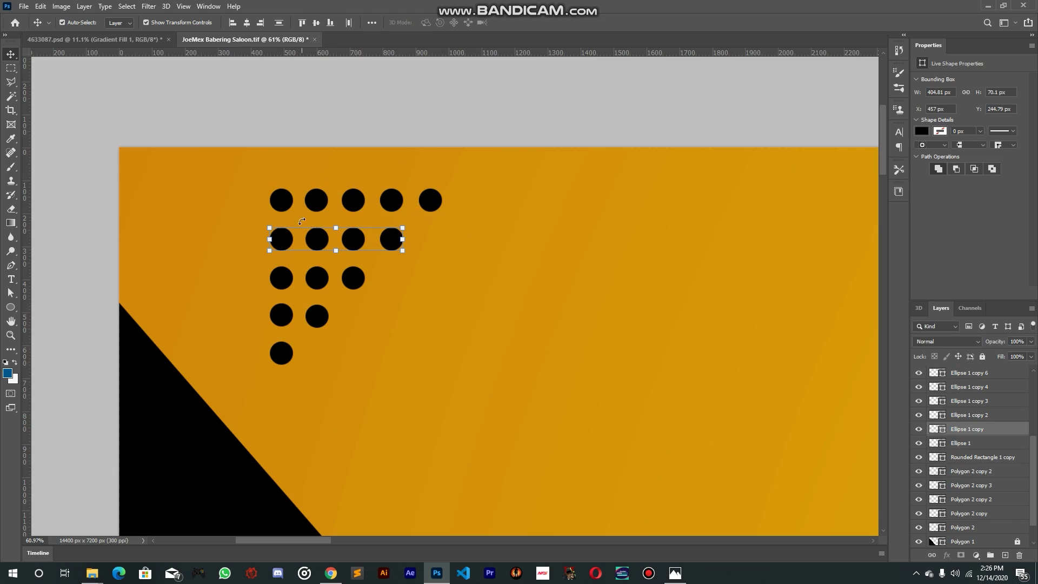
pyautogui.moveTo(272, 273); pyautogui.dragTo(378, 286)
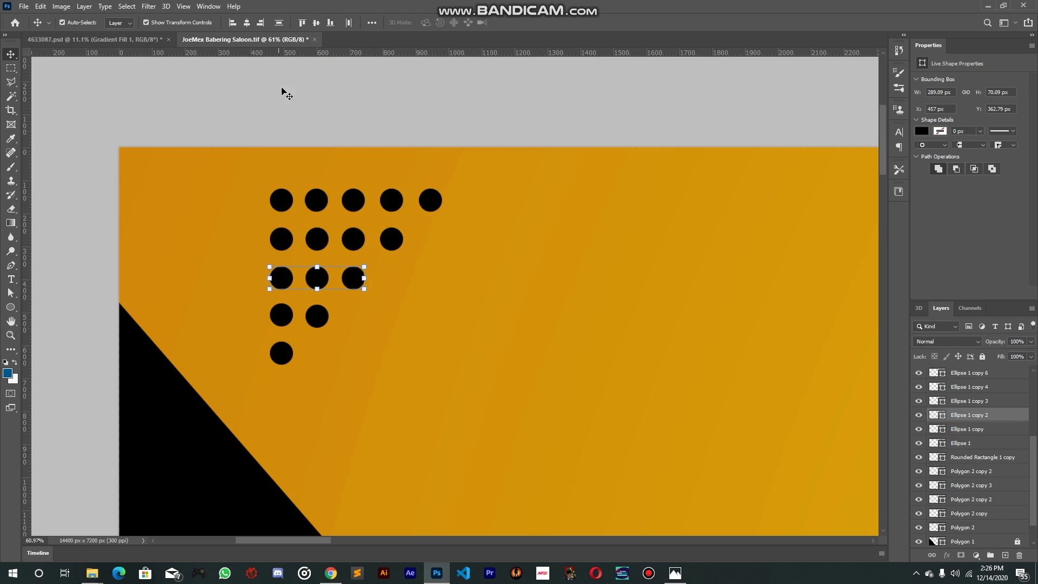
pyautogui.moveTo(252, 326); pyautogui.dragTo(333, 306)
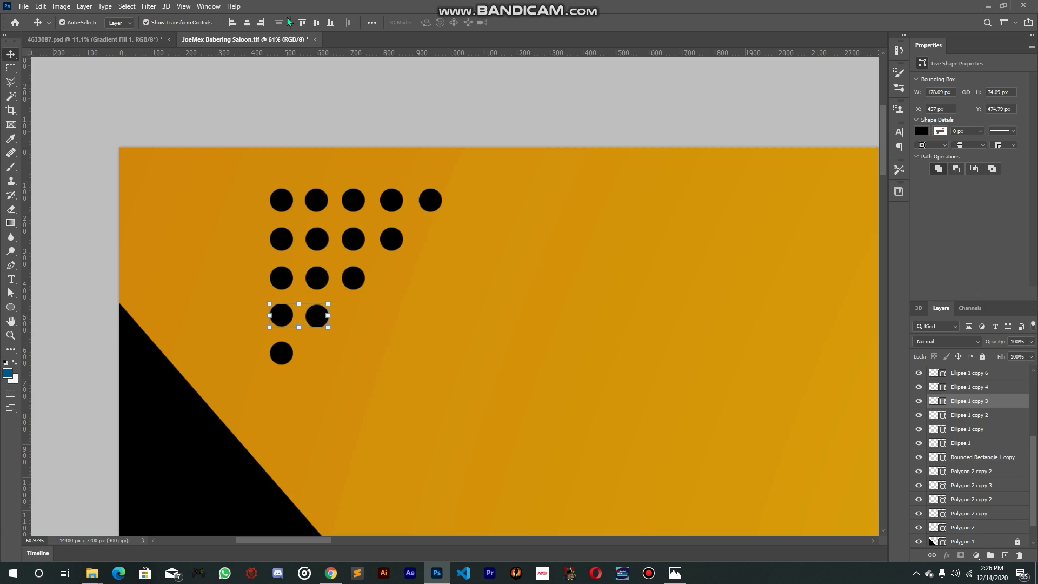
pyautogui.click(316, 24)
pyautogui.click(586, 297)
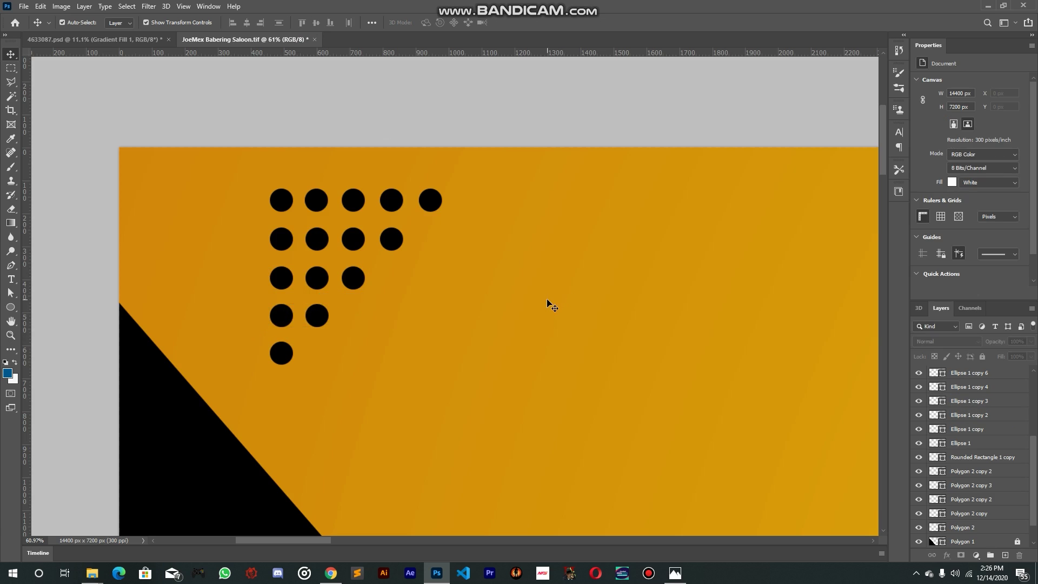
# Move the whole dot pattern closer to the banner's top-left corner as in the 4633087.psd reference, and save the document
pyautogui.scroll(-12, 547, 297)
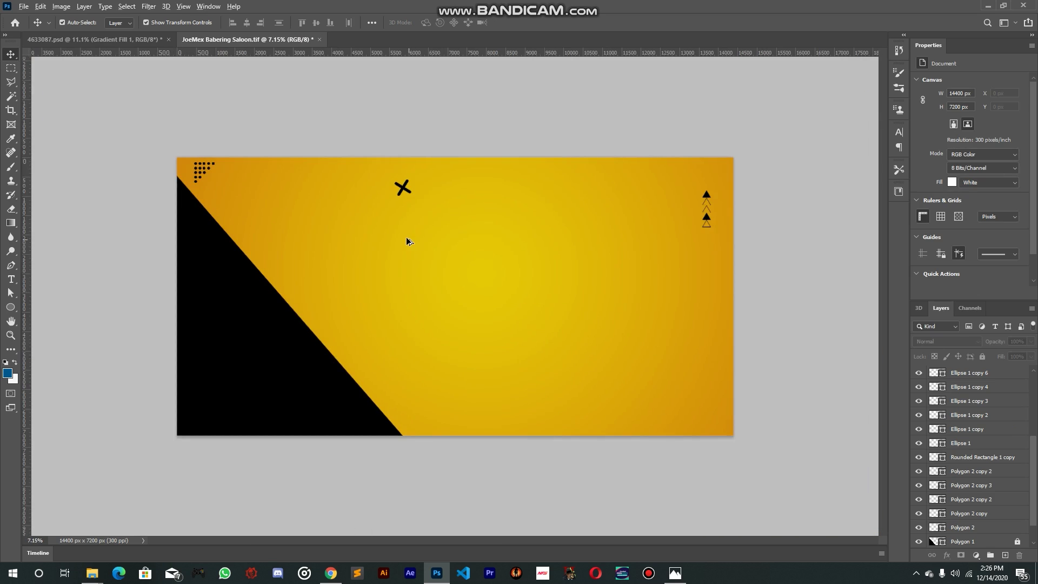
pyautogui.scroll(1, 246, 172)
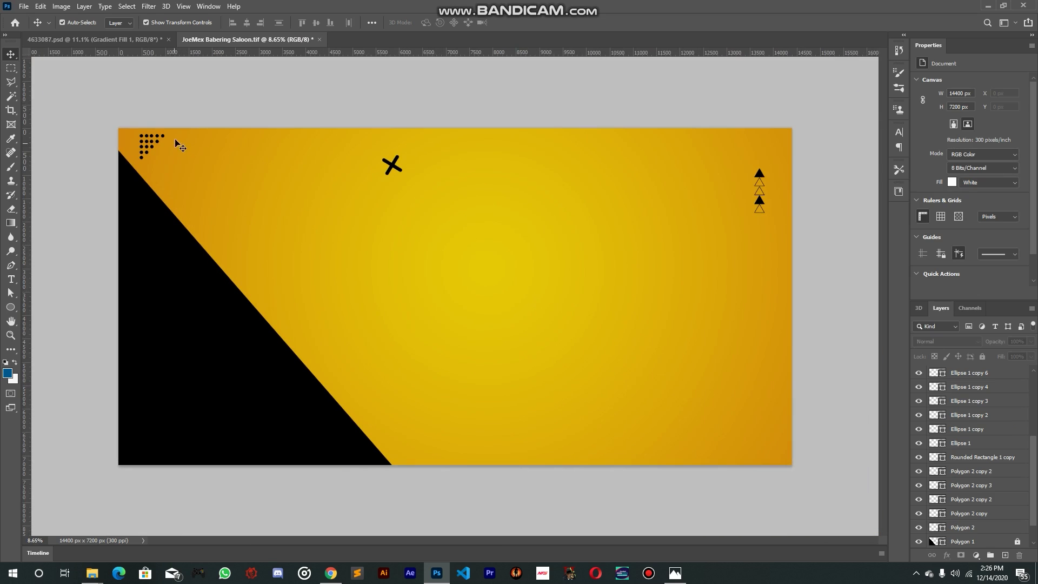
pyautogui.click(105, 40)
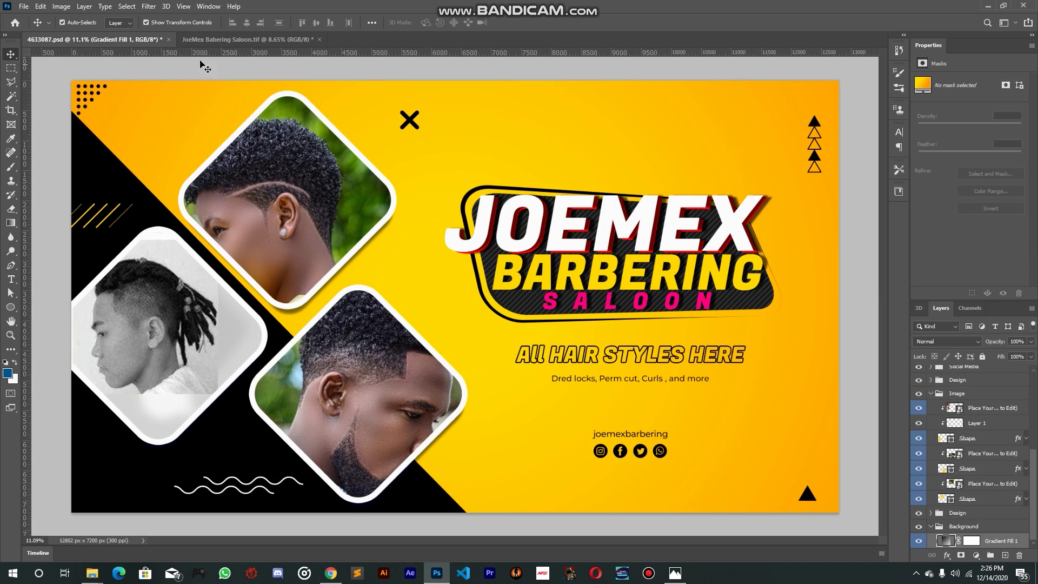
pyautogui.click(247, 40)
pyautogui.moveTo(178, 116); pyautogui.dragTo(92, 157)
pyautogui.moveTo(317, 152); pyautogui.dragTo(306, 154)
pyautogui.moveTo(262, 193); pyautogui.dragTo(260, 194)
pyautogui.click(259, 126)
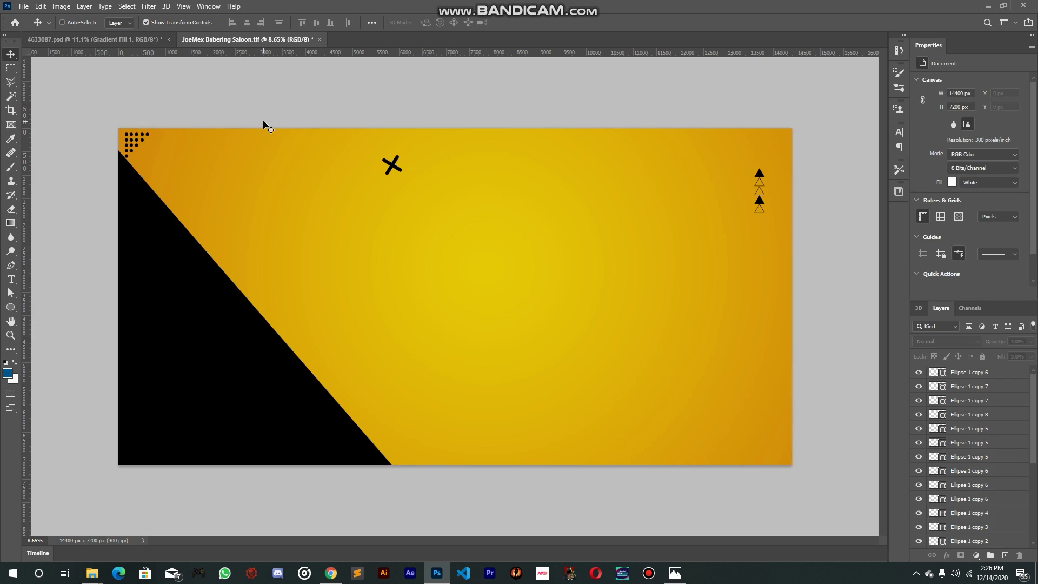
pyautogui.hotkey('ctrl', 's')
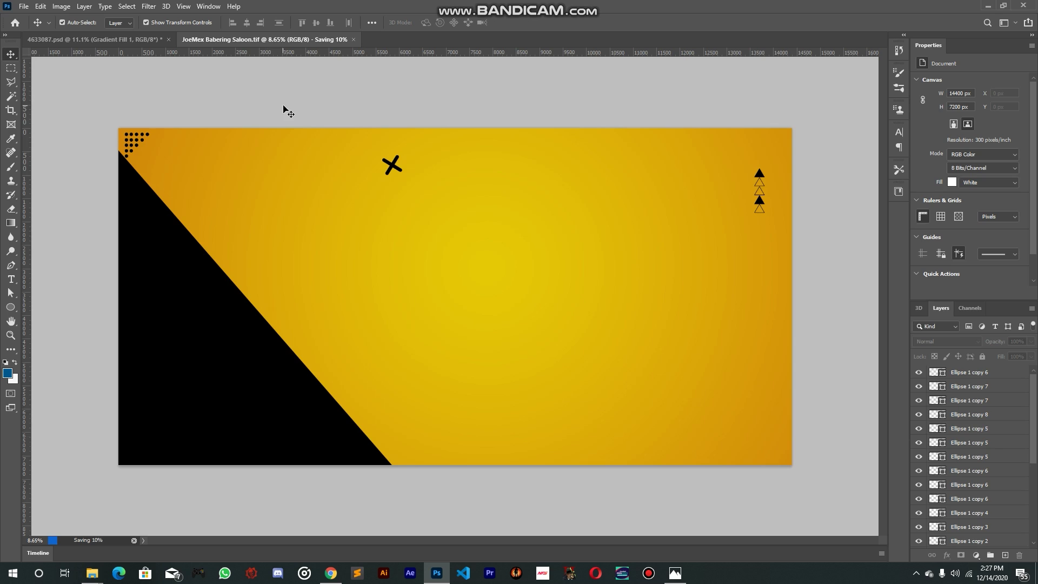
# Move the triangle column nearer the banner's top-right corner and the X mark slightly up and left, and save the document
pyautogui.click(750, 166)
pyautogui.moveTo(711, 237); pyautogui.dragTo(726, 219)
pyautogui.moveTo(388, 173); pyautogui.dragTo(375, 158)
pyautogui.click(419, 116)
pyautogui.hotkey('ctrl', 's')
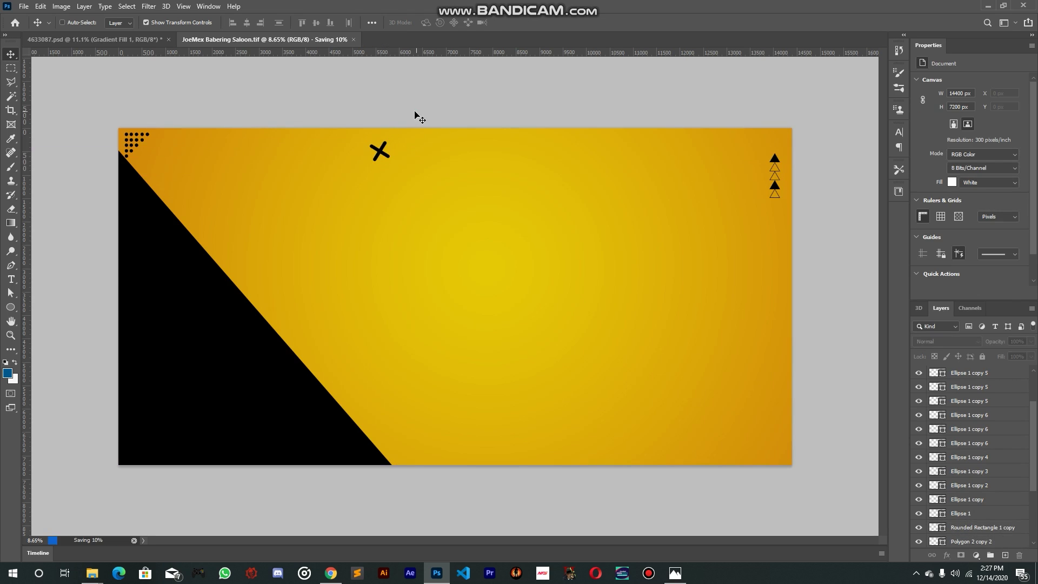
# Check the 4633087.psd reference and draw a thin vertical rectangle about 22 x 592 px in the yellow area below the X mark
pyautogui.click(98, 43)
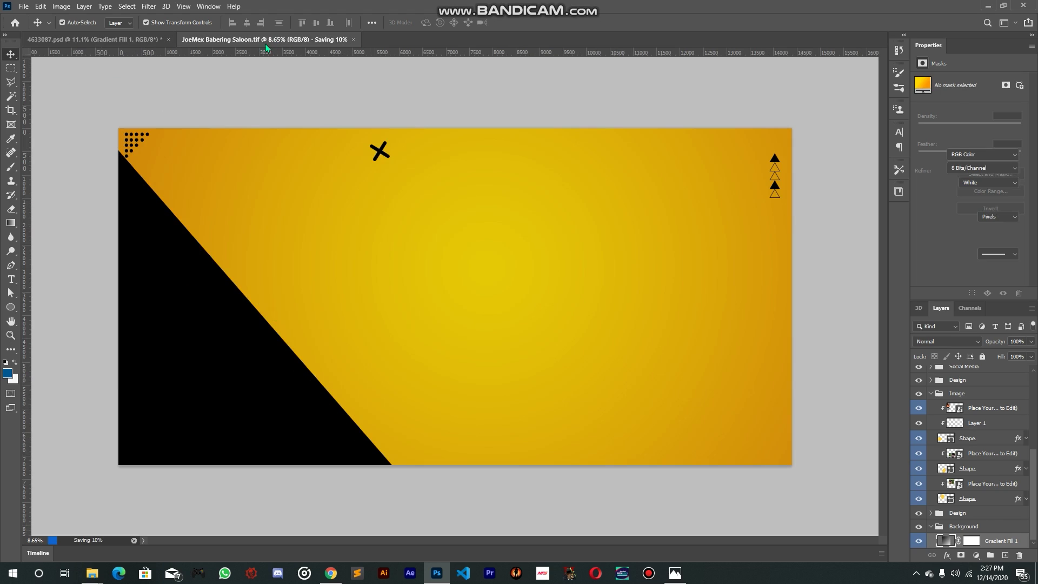
pyautogui.click(277, 42)
pyautogui.click(10, 308)
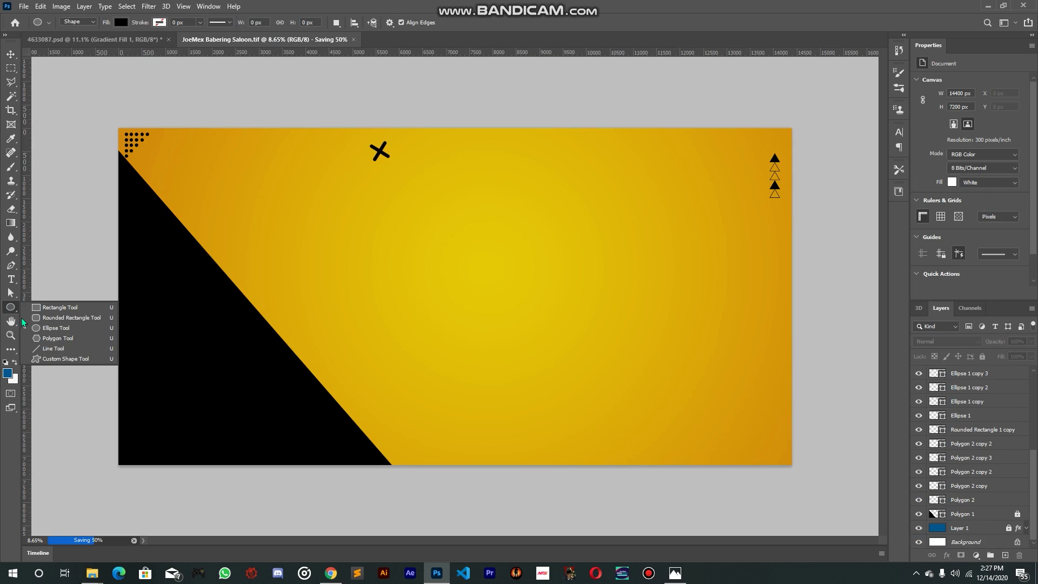
pyautogui.click(59, 309)
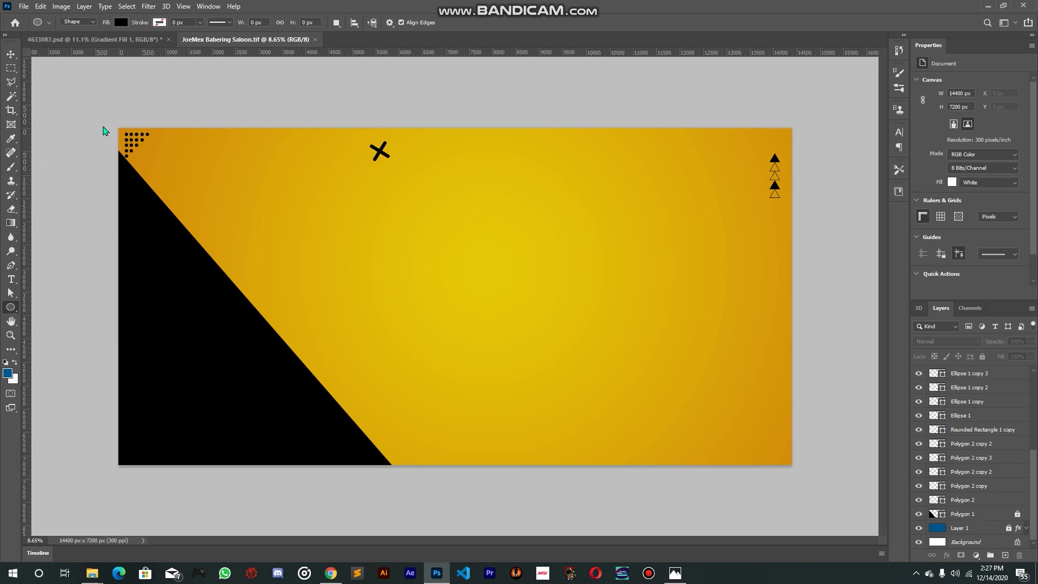
pyautogui.click(104, 40)
pyautogui.click(213, 40)
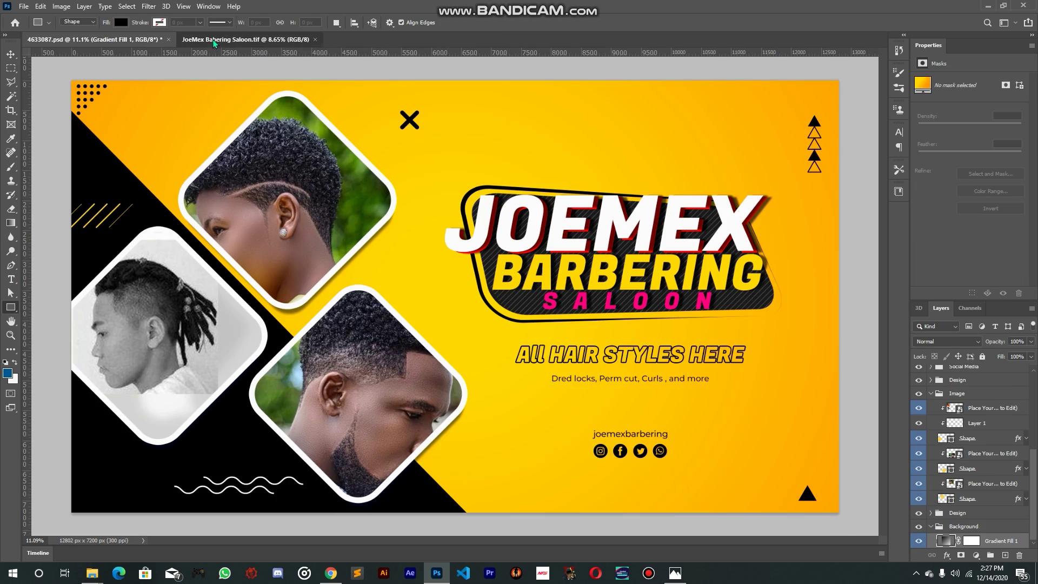
pyautogui.scroll(3, 377, 193)
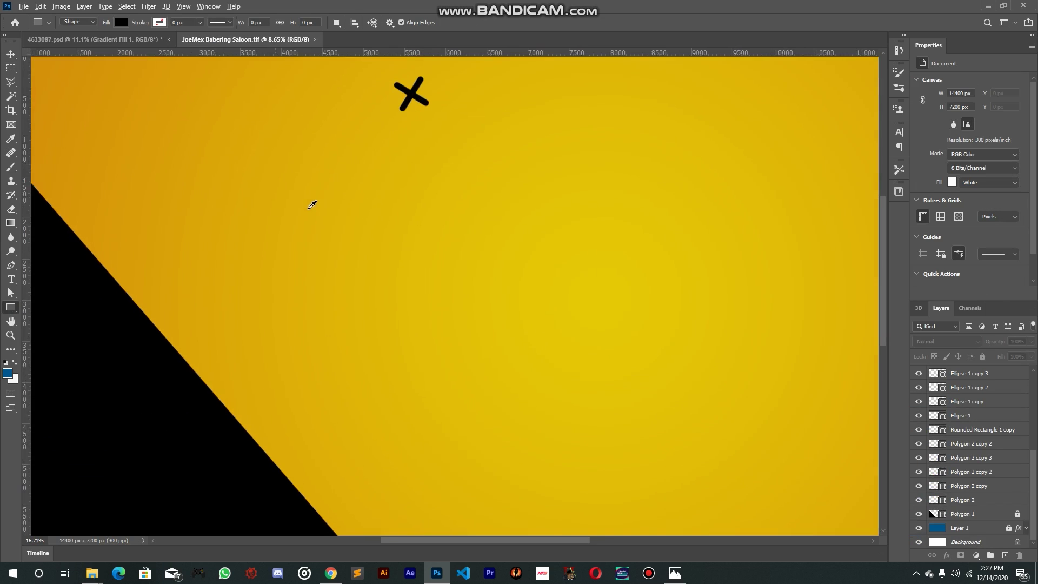
pyautogui.moveTo(298, 163); pyautogui.dragTo(301, 226)
# Set the thin rectangle's fill to a yellow sampled from the banner background
pyautogui.scroll(-1, 348, 341)
pyautogui.scroll(-3, 348, 341)
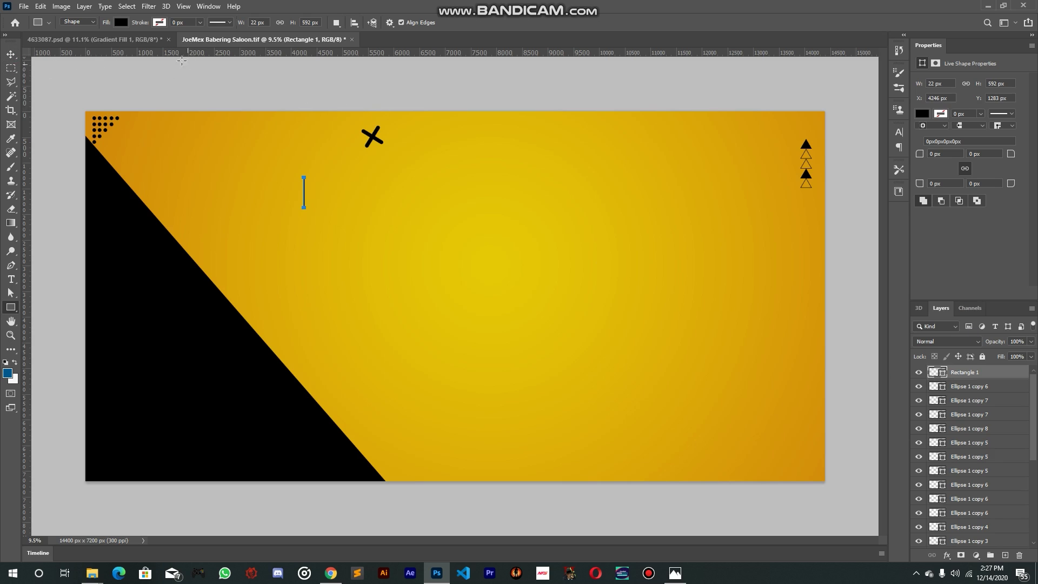
pyautogui.click(121, 22)
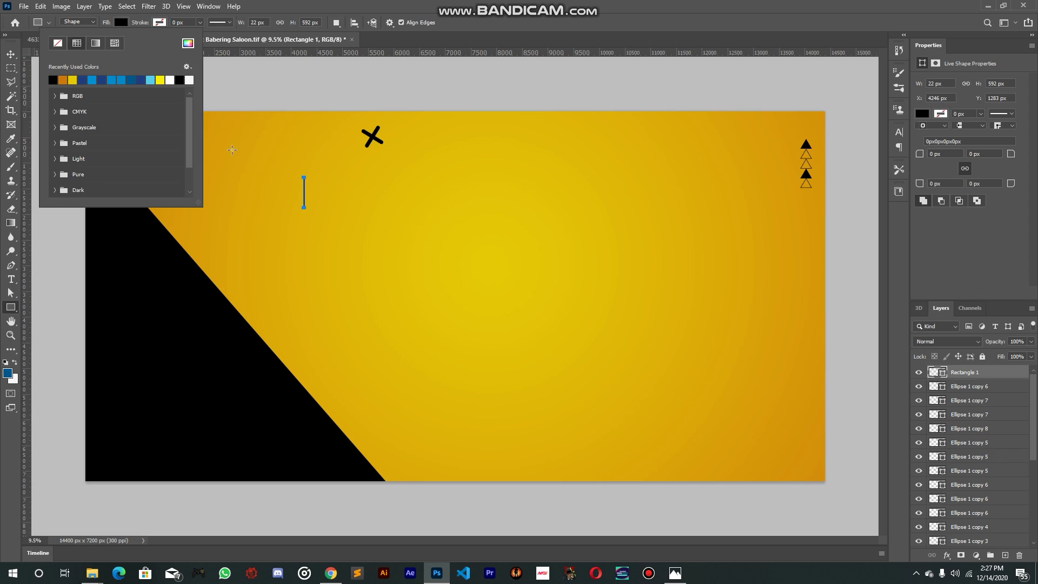
pyautogui.click(188, 44)
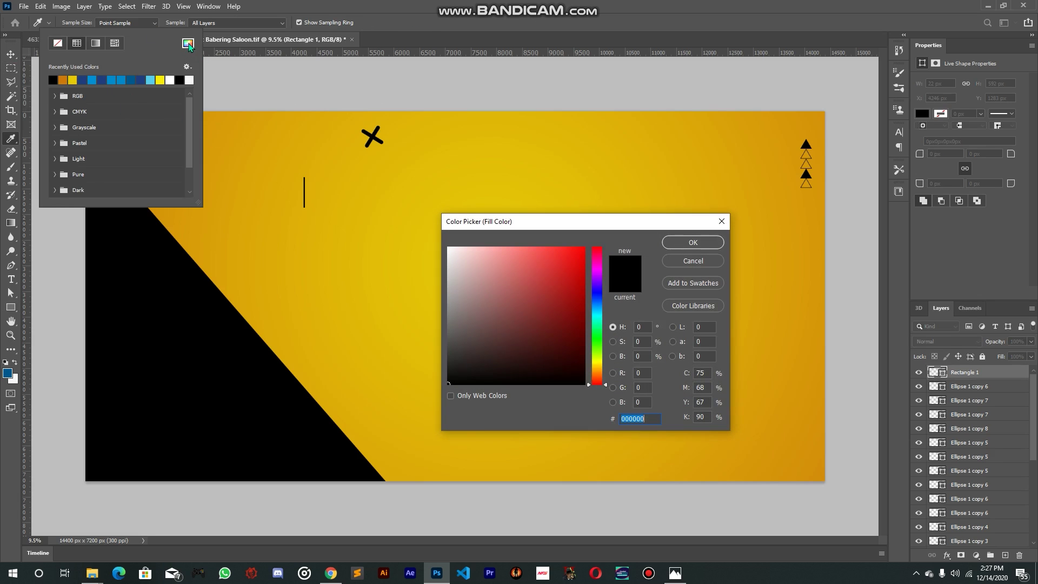
pyautogui.click(419, 258)
pyautogui.click(693, 242)
# Move the yellow line into the upper black area and rotate it about 44.42° into a rising diagonal
pyautogui.press('v')
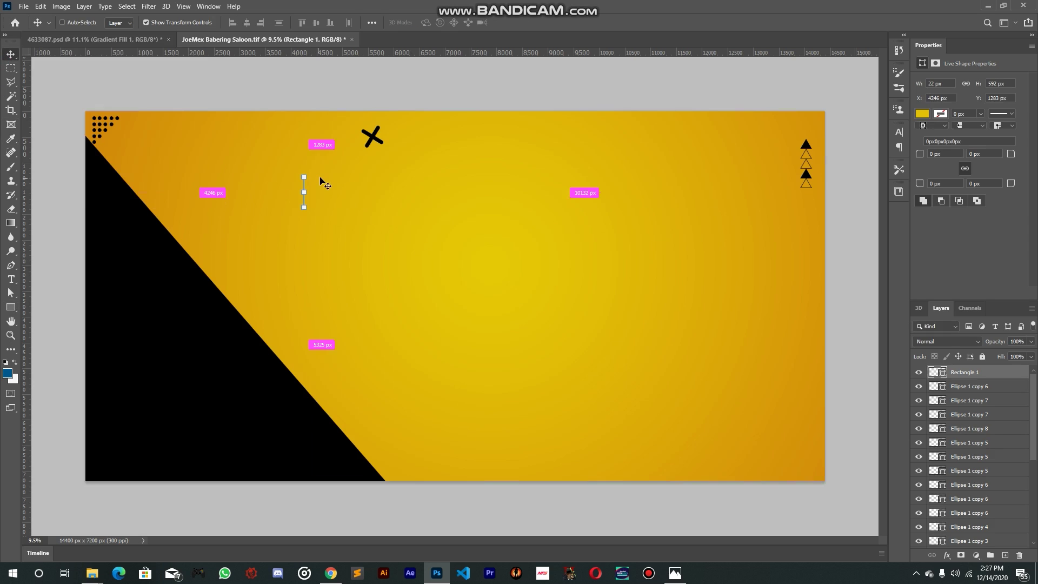
pyautogui.moveTo(304, 191); pyautogui.dragTo(436, 211)
pyautogui.scroll(3, 72, 181)
pyautogui.scroll(2, 370, 173)
pyautogui.hotkey('ctrl', 't')
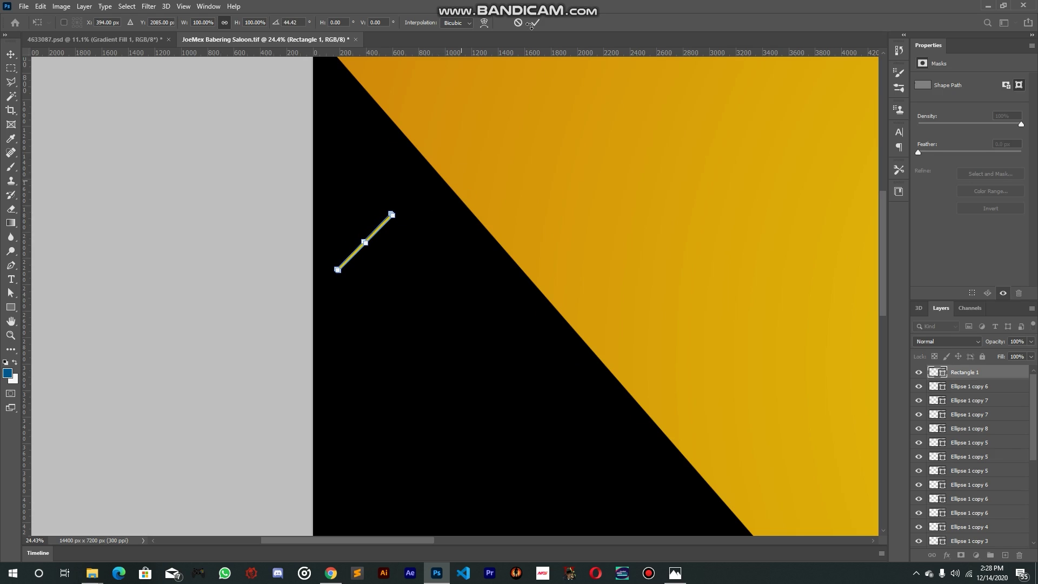
pyautogui.click(535, 23)
pyautogui.moveTo(492, 128); pyautogui.dragTo(507, 128)
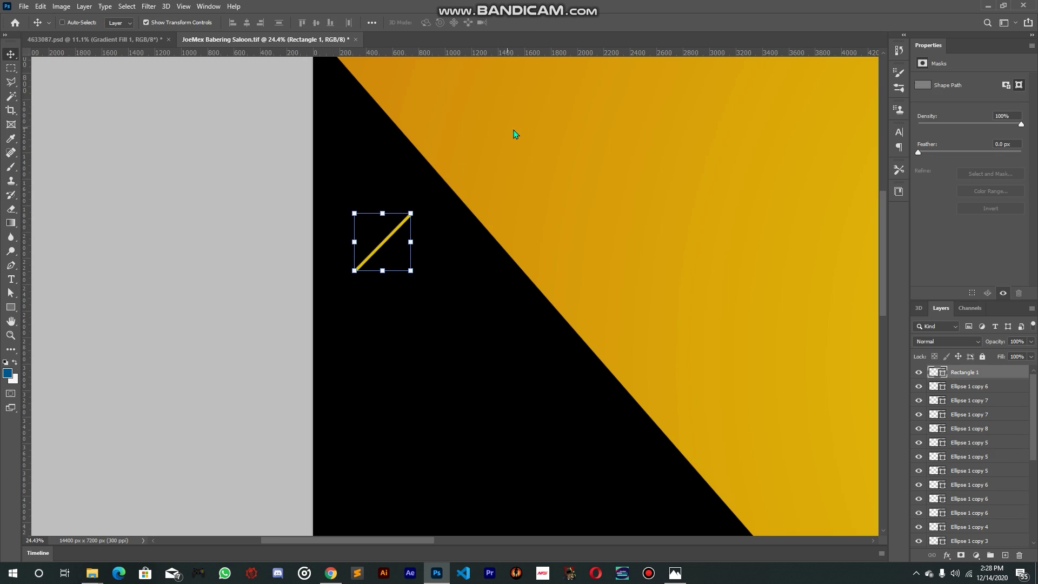
# Compare the diagonal line's size and placement with the line pattern in the 4633087.psd reference
pyautogui.hotkey('ctrl', '0')
pyautogui.keyDown('ctrl'); pyautogui.click(440, 167); pyautogui.keyUp('ctrl')
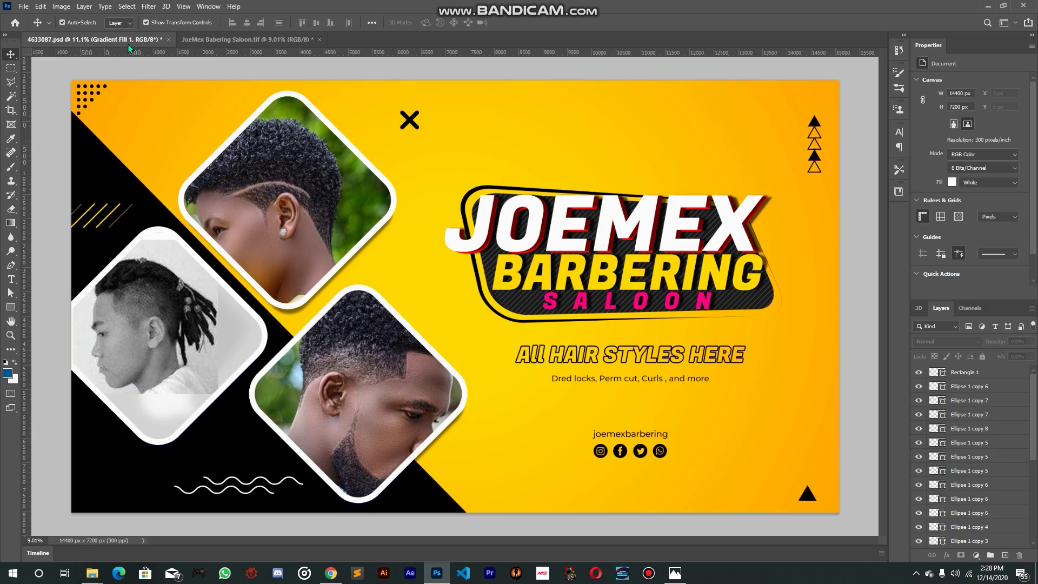
pyautogui.click(128, 40)
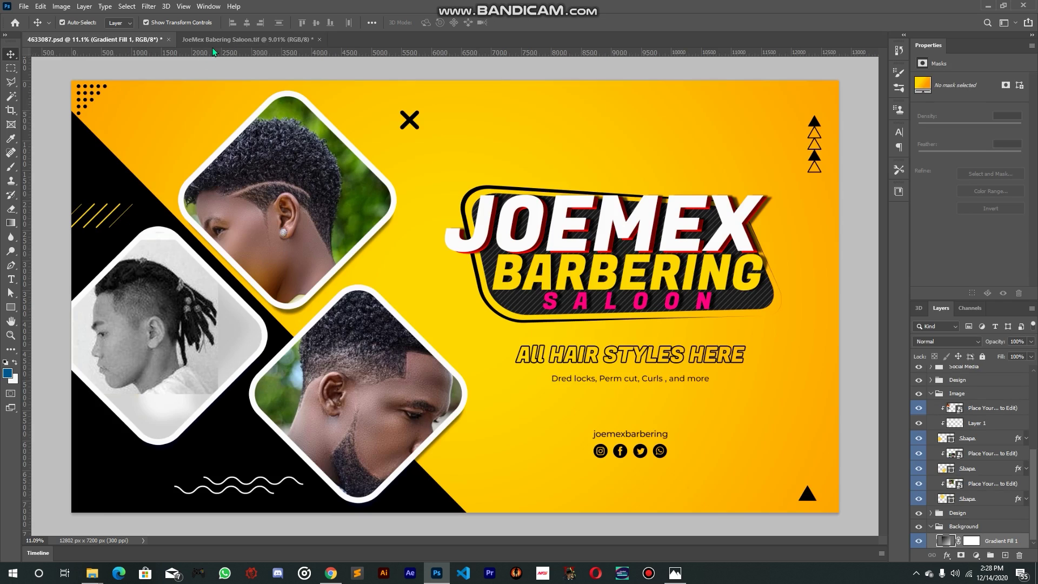
pyautogui.click(247, 39)
pyautogui.scroll(3, 100, 225)
pyautogui.moveTo(136, 255); pyautogui.dragTo(323, 228)
pyautogui.click(96, 39)
pyautogui.click(247, 40)
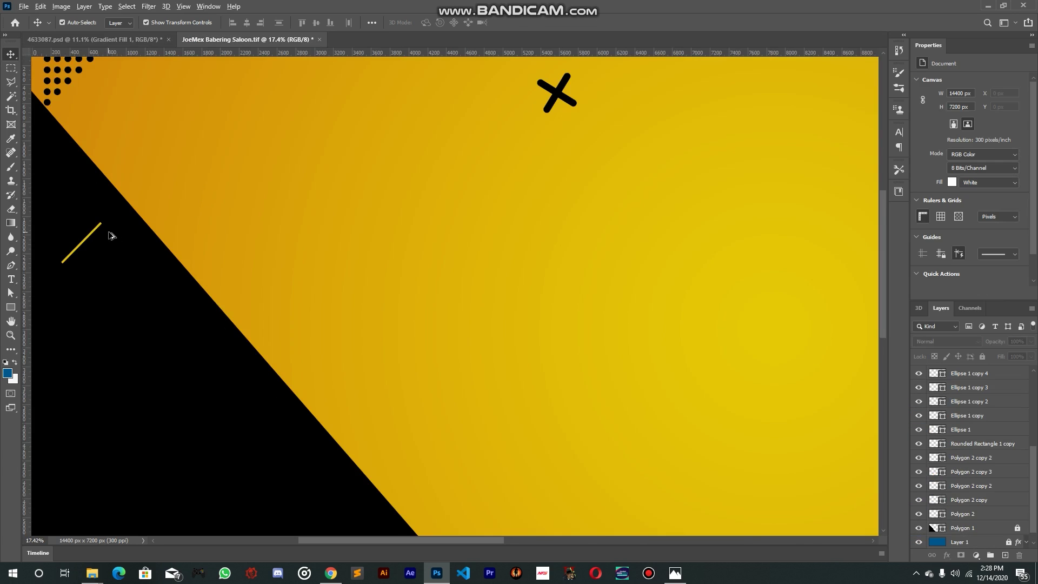
# Duplicate the diagonal line twice to make three parallel yellow lines in the upper black area, checking the 4633087.psd reference
pyautogui.moveTo(141, 227); pyautogui.dragTo(517, 248)
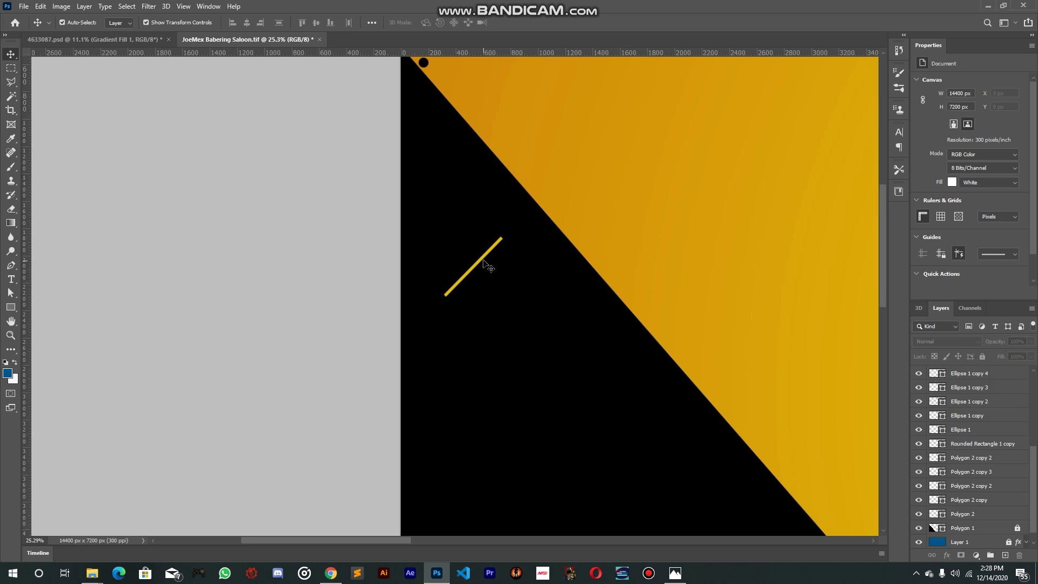
pyautogui.click(483, 260)
pyautogui.moveTo(558, 289); pyautogui.dragTo(540, 267)
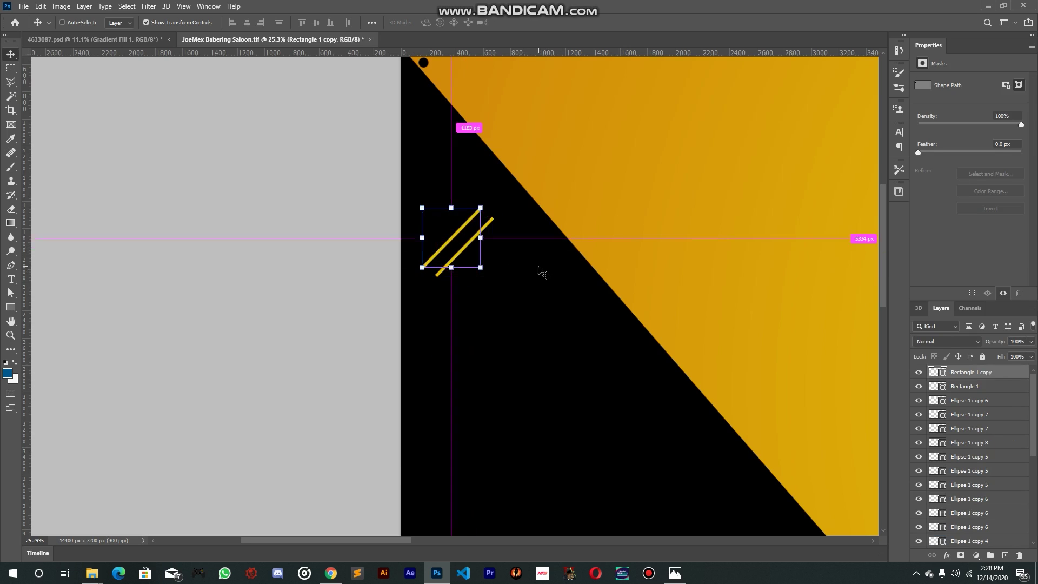
pyautogui.click(113, 40)
pyautogui.click(246, 40)
pyautogui.moveTo(694, 229); pyautogui.dragTo(516, 255)
pyautogui.keyDown('ctrl'); pyautogui.keyDown('shift'); pyautogui.click(297, 242); pyautogui.keyUp('shift'); pyautogui.keyUp('ctrl')
pyautogui.keyDown('ctrl'); pyautogui.keyDown('shift'); pyautogui.click(287, 231); pyautogui.keyUp('shift'); pyautogui.keyUp('ctrl')
pyautogui.moveTo(401, 183); pyautogui.dragTo(416, 212)
pyautogui.click(88, 181)
# Draw a thinner vertical rectangle in the yellow area and give it the yellow fill of the other lines
pyautogui.press('u')
pyautogui.moveTo(398, 138); pyautogui.dragTo(399, 195)
pyautogui.press('v')
pyautogui.moveTo(623, 109); pyautogui.dragTo(585, 196)
pyautogui.doubleClick(936, 372)
pyautogui.click(710, 245)
# Rotate the thinner line diagonally and place it below and to the right of the three thick lines
pyautogui.scroll(2, 120, 233)
pyautogui.moveTo(508, 264); pyautogui.dragTo(547, 307)
pyautogui.press('Return')
pyautogui.moveTo(709, 192); pyautogui.dragTo(632, 266)
pyautogui.scroll(3, 443, 349)
pyautogui.moveTo(465, 267); pyautogui.dragTo(477, 255)
pyautogui.moveTo(347, 399); pyautogui.dragTo(331, 417)
pyautogui.press('Return')
# Duplicate the thin diagonal line to the opposite side of the three thick lines and adjust the spacing of both thin lines
pyautogui.moveTo(405, 349); pyautogui.dragTo(332, 257)
pyautogui.keyDown('ctrl'); pyautogui.click(407, 347); pyautogui.keyUp('ctrl')
pyautogui.click(390, 184)
pyautogui.moveTo(391, 183); pyautogui.dragTo(398, 183)
pyautogui.press('Return')
pyautogui.scroll(-3, 424, 230)
pyautogui.moveTo(445, 269); pyautogui.dragTo(541, 330)
pyautogui.keyDown('ctrl'); pyautogui.click(542, 328); pyautogui.keyUp('ctrl')
pyautogui.moveTo(464, 306); pyautogui.dragTo(460, 300)
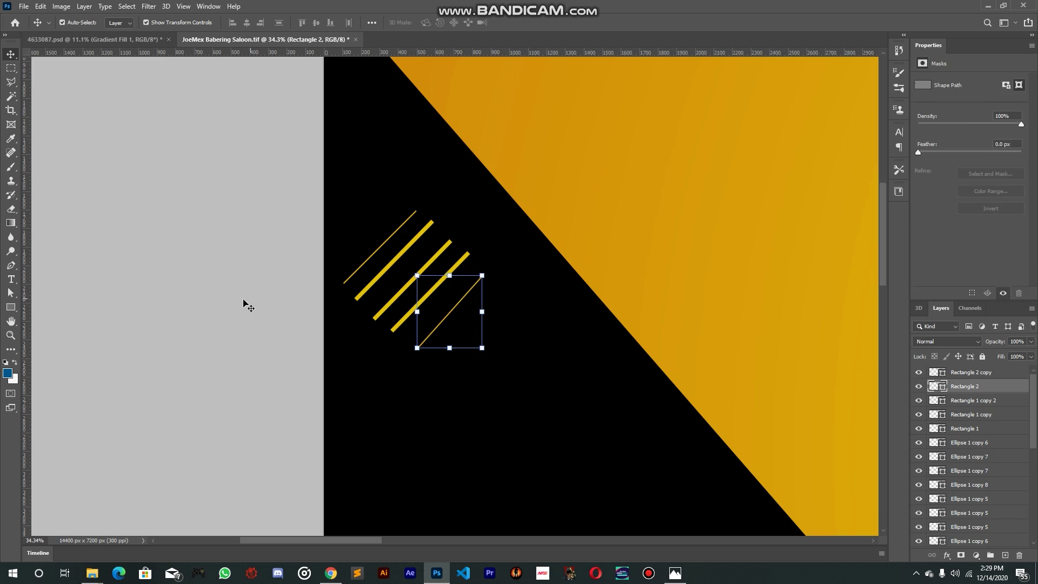
pyautogui.click(250, 300)
# Check the 4633087.psd reference and rotate all five diagonal lines together to a steeper angle
pyautogui.scroll(-12, 291, 298)
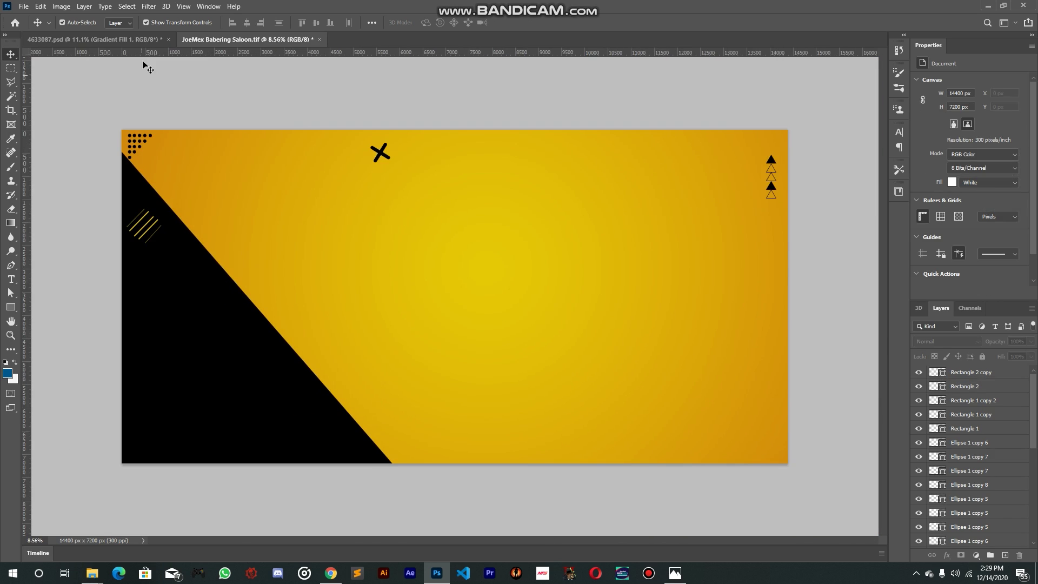
pyautogui.click(130, 40)
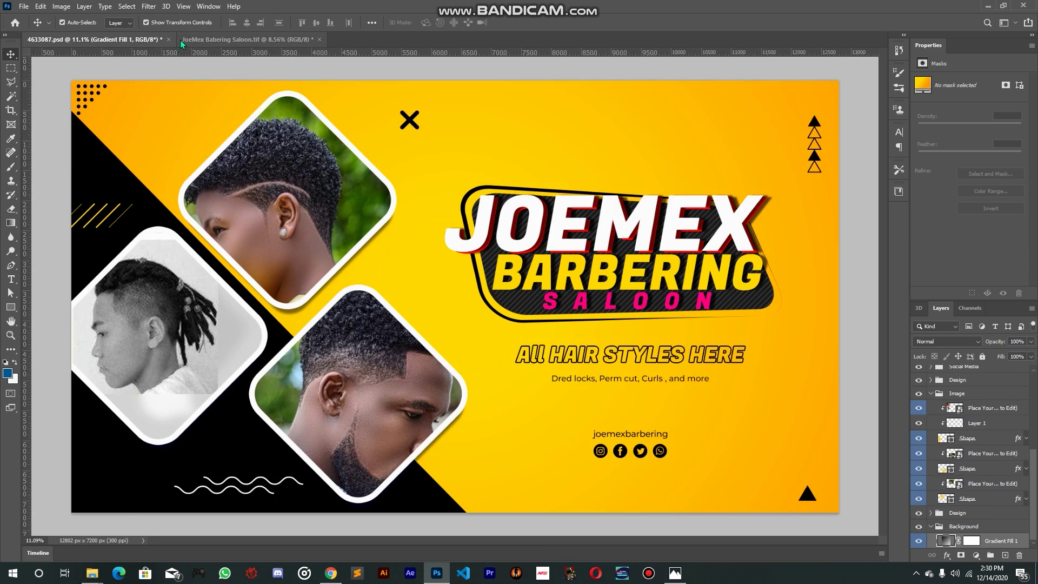
pyautogui.click(227, 39)
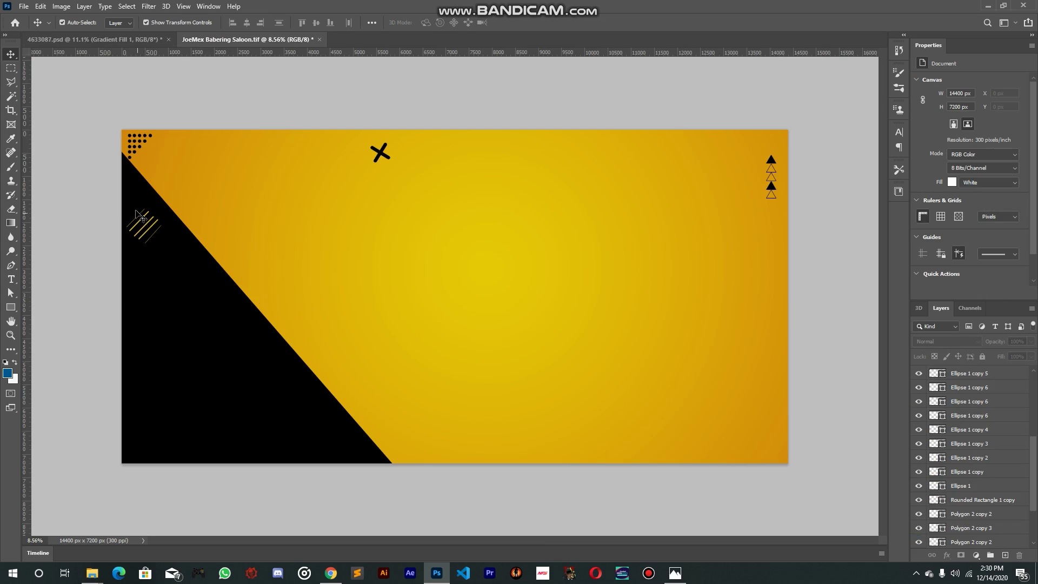
pyautogui.click(135, 212)
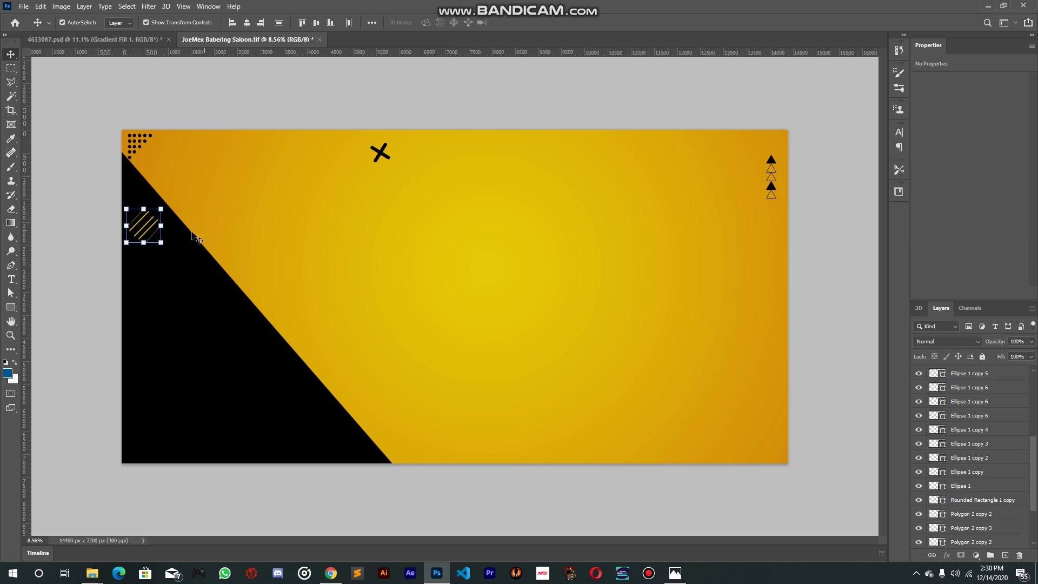
pyautogui.moveTo(161, 224); pyautogui.dragTo(229, 217)
pyautogui.press('Return')
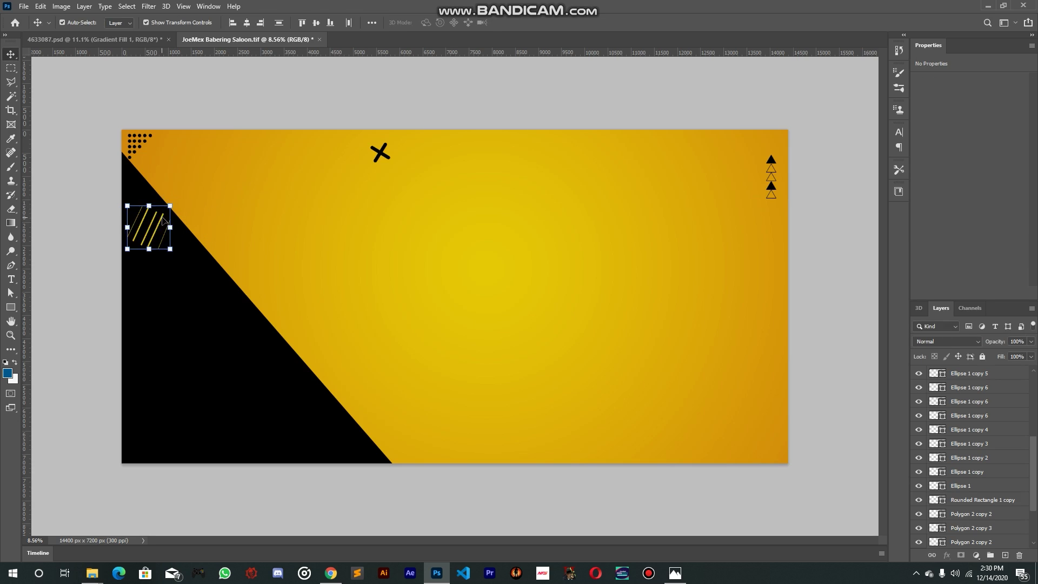
# Compare with the 4633087.psd reference and shorten the rightmost thin line and the thick line next to it from their upper ends
pyautogui.click(83, 40)
pyautogui.click(218, 43)
pyautogui.scroll(8, 75, 157)
pyautogui.click(78, 40)
pyautogui.click(218, 41)
pyautogui.scroll(4, 222, 187)
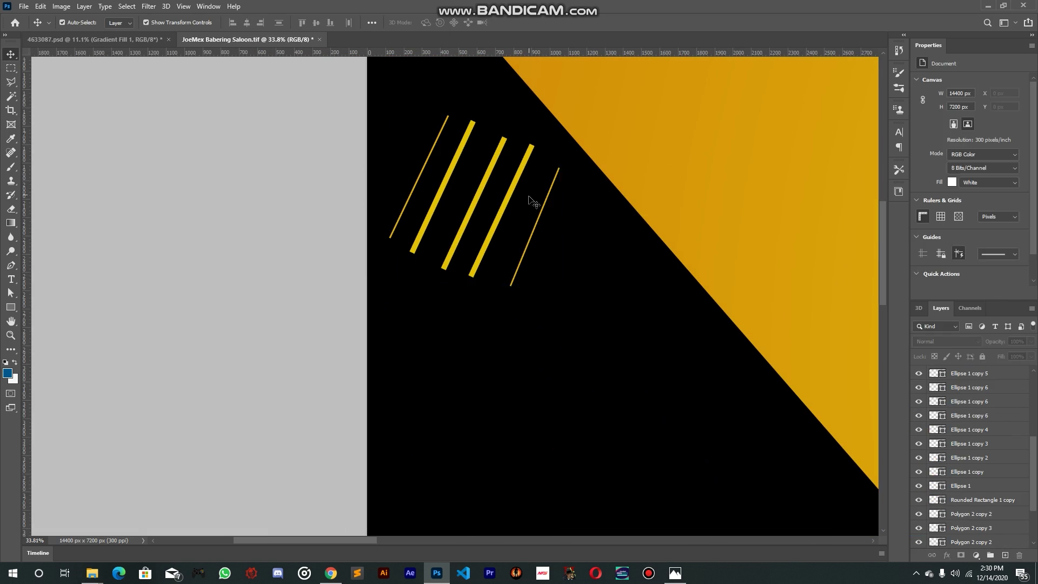
pyautogui.click(541, 210)
pyautogui.moveTo(563, 166); pyautogui.dragTo(555, 191)
pyautogui.press('Return')
pyautogui.click(507, 217)
pyautogui.click(498, 219)
pyautogui.moveTo(534, 143); pyautogui.dragTo(520, 178)
pyautogui.press('Return')
# Align the five diagonal lines along their bottom edges and deselect them
pyautogui.click(475, 200)
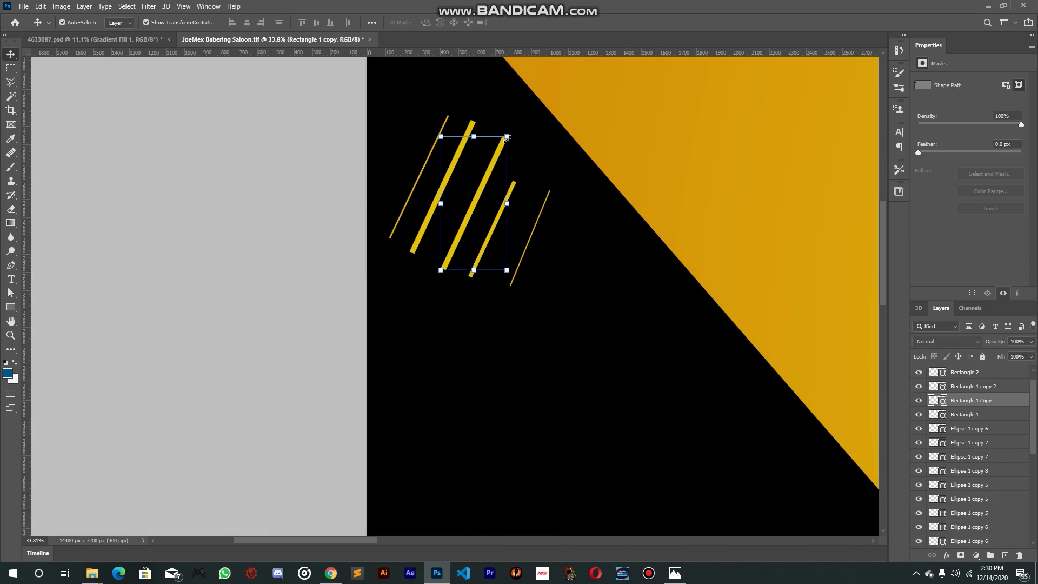
pyautogui.moveTo(570, 300); pyautogui.dragTo(282, 108)
pyautogui.click(330, 23)
pyautogui.click(584, 190)
# Move individual diagonal lines sideways to widen the gaps between them
pyautogui.moveTo(409, 200); pyautogui.dragTo(449, 221)
pyautogui.click(624, 213)
pyautogui.moveTo(421, 216); pyautogui.dragTo(402, 217)
pyautogui.click(445, 214)
pyautogui.moveTo(542, 210); pyautogui.dragTo(567, 211)
pyautogui.moveTo(504, 212); pyautogui.dragTo(520, 213)
# Distribute the five diagonal lines horizontally, fine-tune the short thick line's position, and save the document
pyautogui.moveTo(584, 303); pyautogui.dragTo(346, 119)
pyautogui.click(349, 24)
pyautogui.click(497, 229)
pyautogui.click(490, 227)
pyautogui.moveTo(545, 209); pyautogui.dragTo(542, 209)
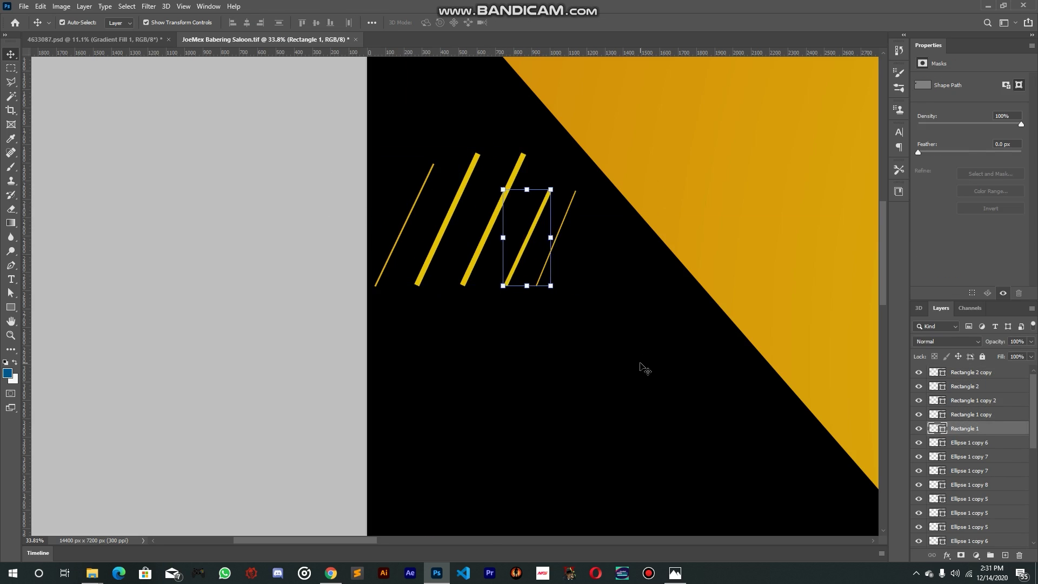
pyautogui.click(642, 364)
pyautogui.hotkey('ctrl', '0')
pyautogui.hotkey('ctrl', 's')
# Copy the lower solid black triangle from the column to the banner's bottom-right corner, matching the 4633087.psd reference
pyautogui.hotkey('ctrl', 'Tab')
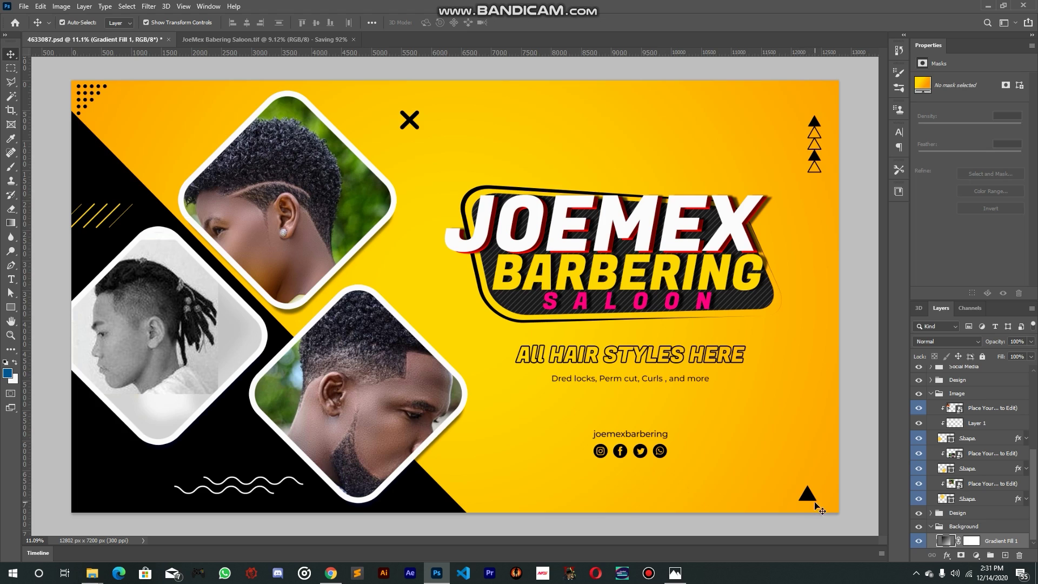
pyautogui.hotkey('ctrl', 'Tab')
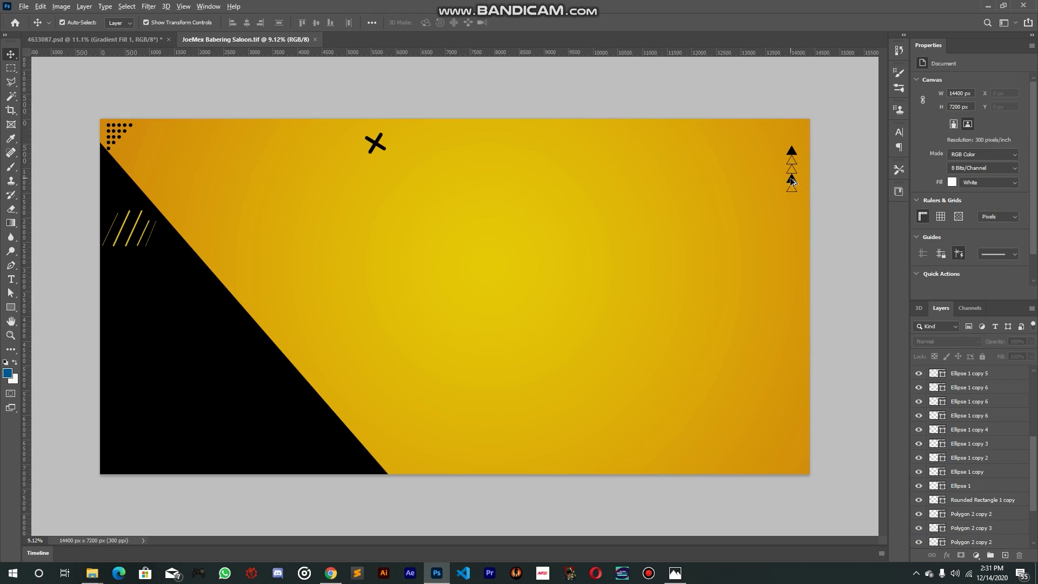
pyautogui.moveTo(792, 182); pyautogui.dragTo(804, 461)
pyautogui.click(100, 45)
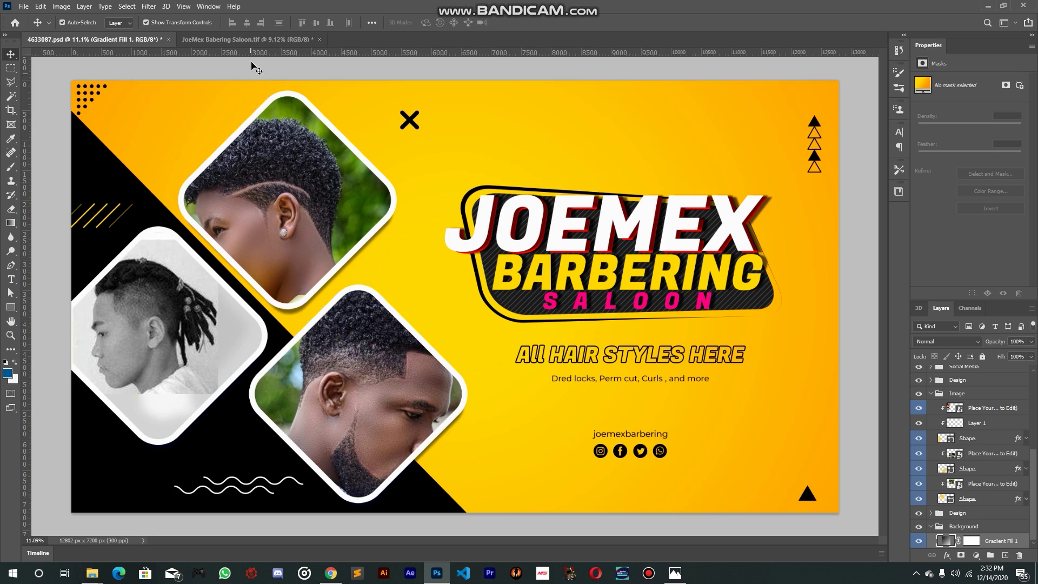
pyautogui.click(264, 39)
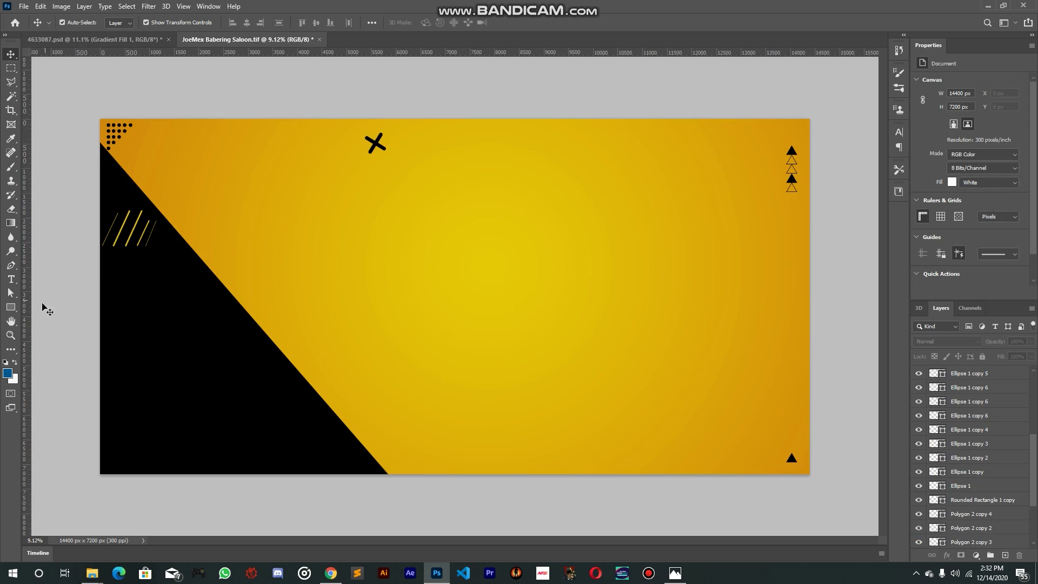
# Try to draw a wavy path with the Pen tool near the bottom of the black area
pyautogui.click(11, 265)
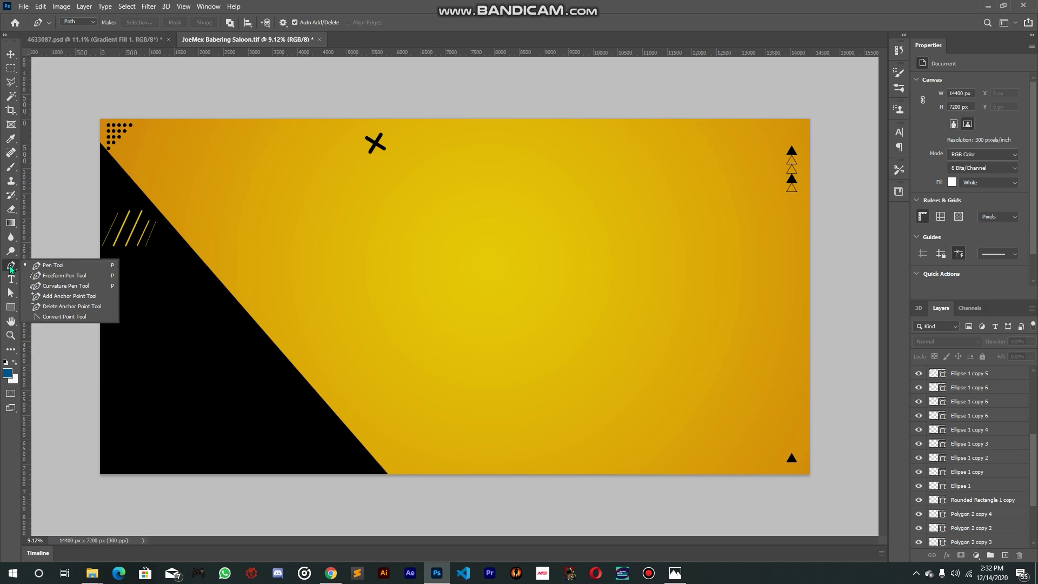
pyautogui.click(46, 266)
pyautogui.hotkey('ctrl', '+')
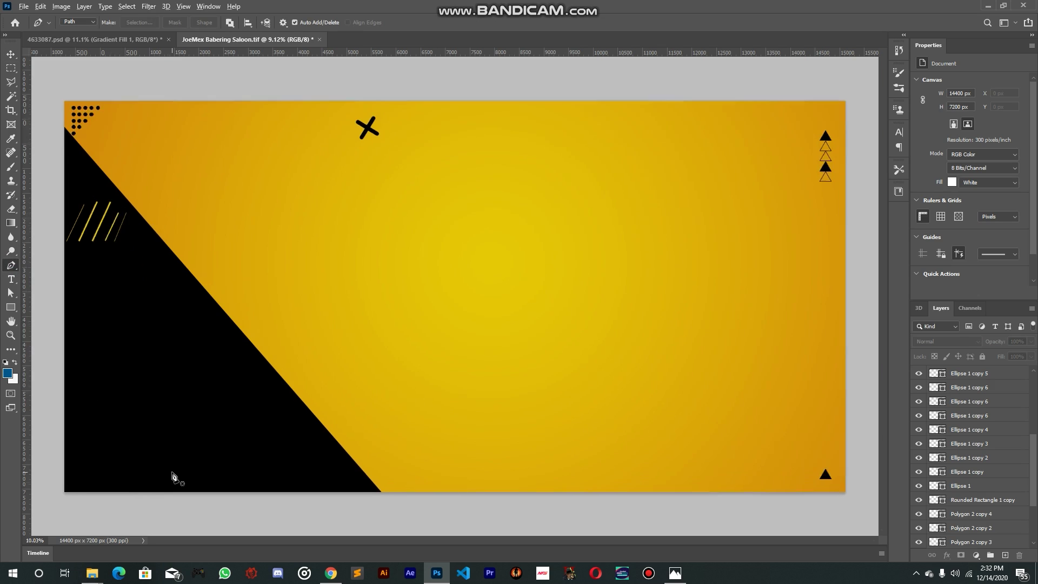
pyautogui.scroll(3, 173, 476)
pyautogui.moveTo(176, 471); pyautogui.dragTo(250, 433)
pyautogui.click(198, 420)
pyautogui.scroll(1, 233, 431)
pyautogui.scroll(1, 234, 431)
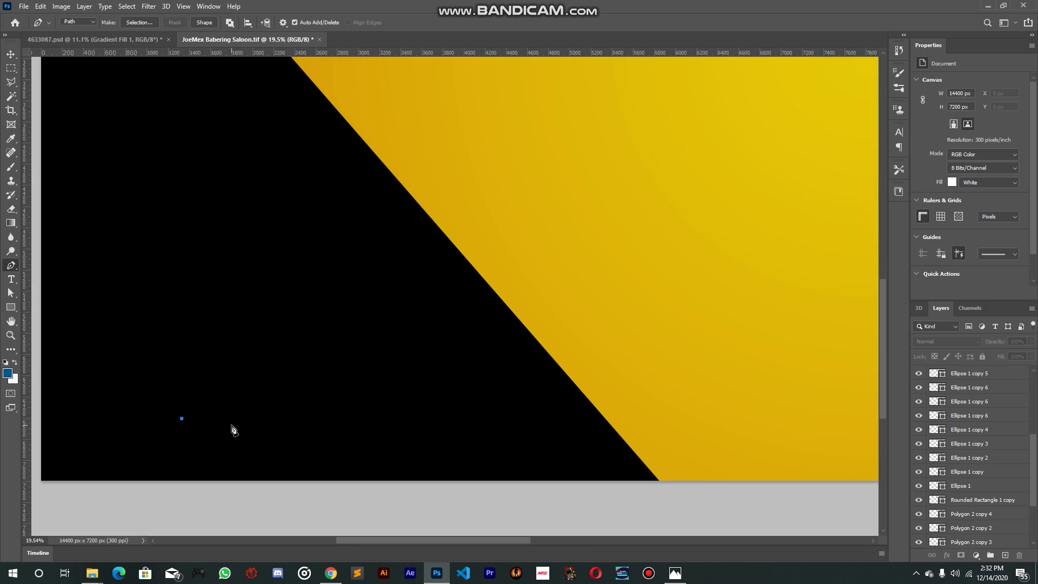
pyautogui.moveTo(240, 422); pyautogui.dragTo(272, 453)
pyautogui.moveTo(305, 402); pyautogui.dragTo(314, 401)
pyautogui.rightClick(357, 394)
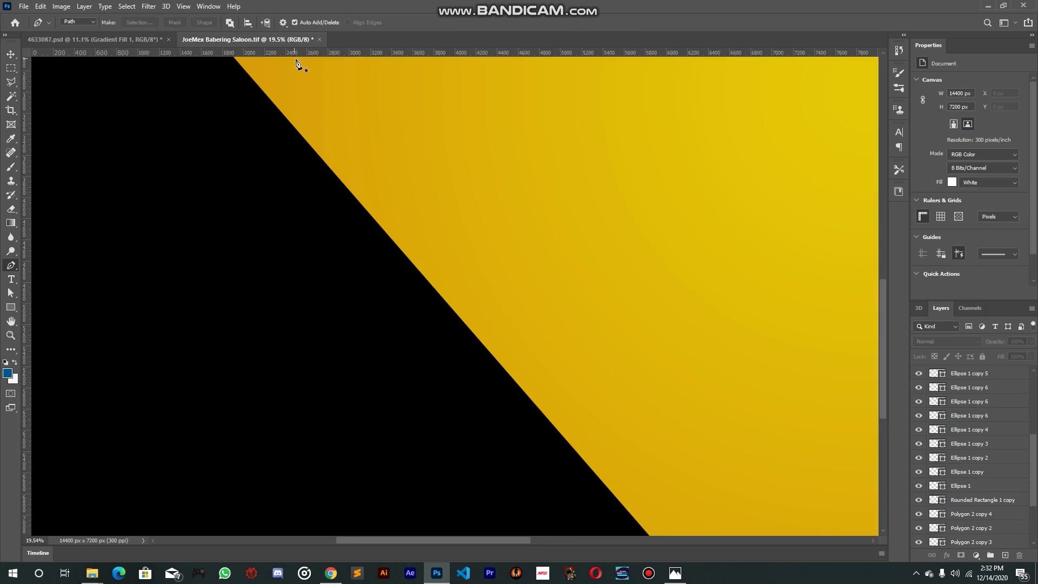
# Add a horizontal guide near the bottom of the black area and start a Pen tool wave path on it
pyautogui.moveTo(297, 54); pyautogui.dragTo(190, 393)
pyautogui.click(190, 393)
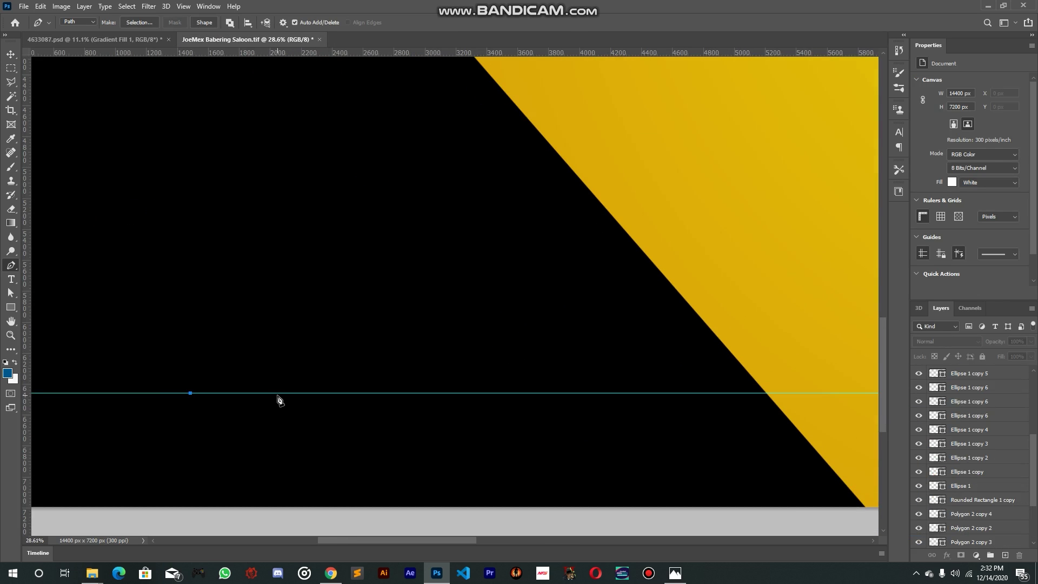
pyautogui.moveTo(284, 393); pyautogui.dragTo(338, 448)
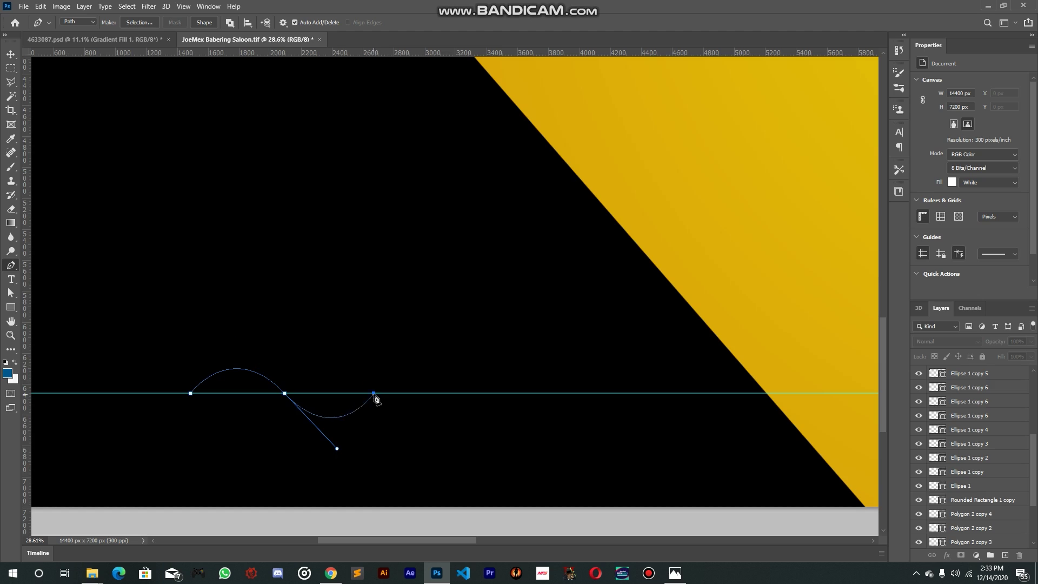
# Add a second horizontal guide slightly higher and redraw the start of the wave path as a crest followed by a dip
pyautogui.moveTo(322, 53); pyautogui.dragTo(390, 306)
pyautogui.click(352, 393)
pyautogui.hotkey('ctrl', 'z')
pyautogui.hotkey('ctrl', 'z')
pyautogui.hotkey('ctrl', 'z')
pyautogui.moveTo(366, 351); pyautogui.dragTo(382, 299)
pyautogui.hotkey('ctrl', 'z')
pyautogui.moveTo(285, 393); pyautogui.dragTo(279, 382)
pyautogui.moveTo(361, 366); pyautogui.dragTo(395, 315)
# Extend the wave path toward the diagonal edge with a second crest, a dip and a final crest
pyautogui.click(452, 389)
pyautogui.hotkey('ctrl', 'z')
pyautogui.moveTo(437, 384); pyautogui.dragTo(479, 445)
pyautogui.click(526, 382)
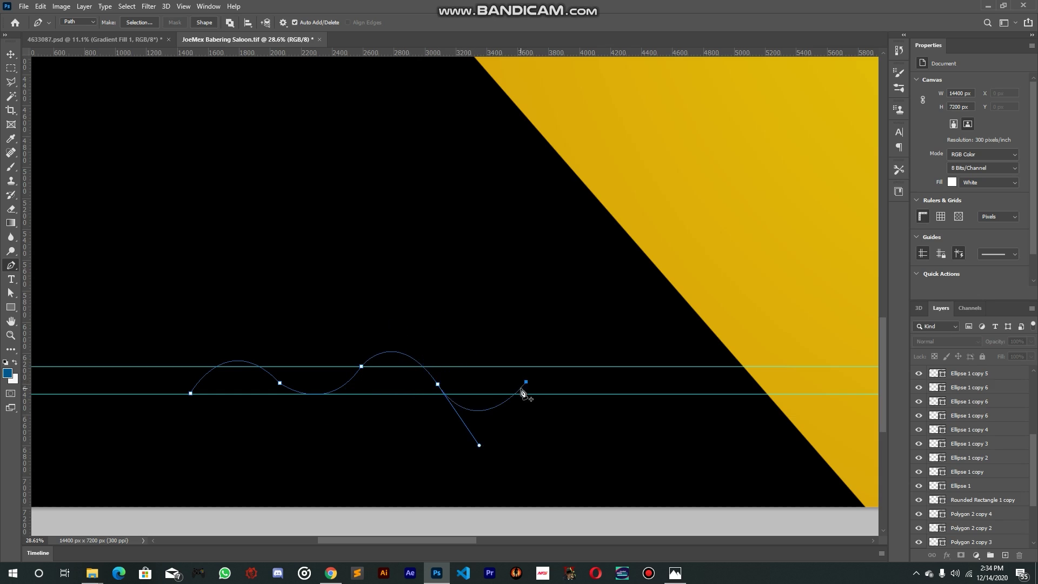
pyautogui.hotkey('ctrl', 'z')
pyautogui.hotkey('ctrl', 'z')
pyautogui.hotkey('ctrl', 'shift', 'z')
pyautogui.keyDown('alt'); pyautogui.click(437, 384); pyautogui.keyUp('alt')
pyautogui.moveTo(506, 383); pyautogui.dragTo(549, 349)
pyautogui.moveTo(594, 386); pyautogui.dragTo(608, 410)
# Clear the horizontal guides from view and return to the Pen tool
pyautogui.click(11, 55)
pyautogui.moveTo(146, 367); pyautogui.dragTo(161, 396)
pyautogui.hotkey('ctrl', ';')
pyautogui.click(11, 266)
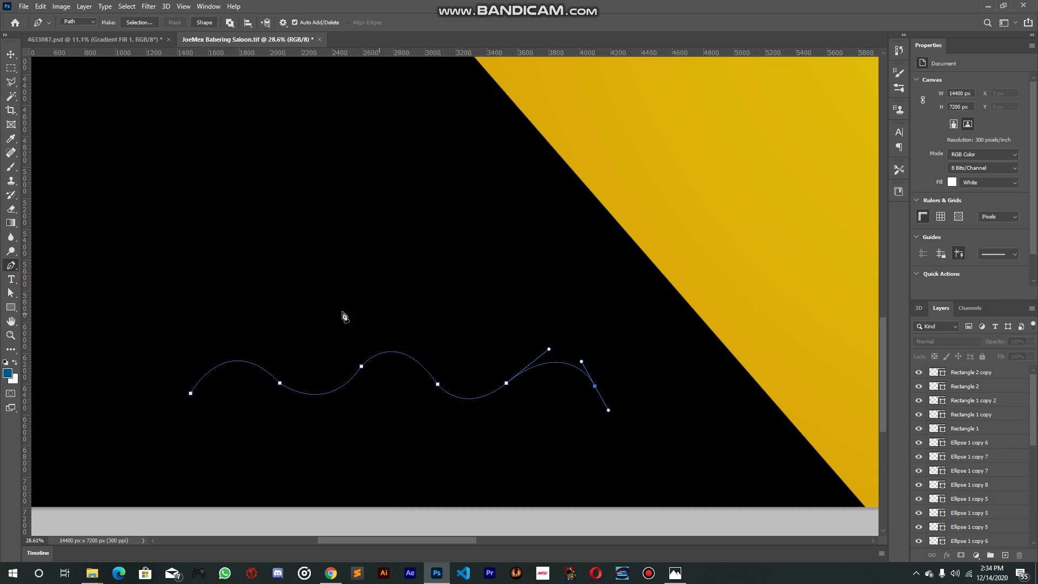
# Activate the Brush tool and add a new empty layer for the wave stroke
pyautogui.click(13, 169)
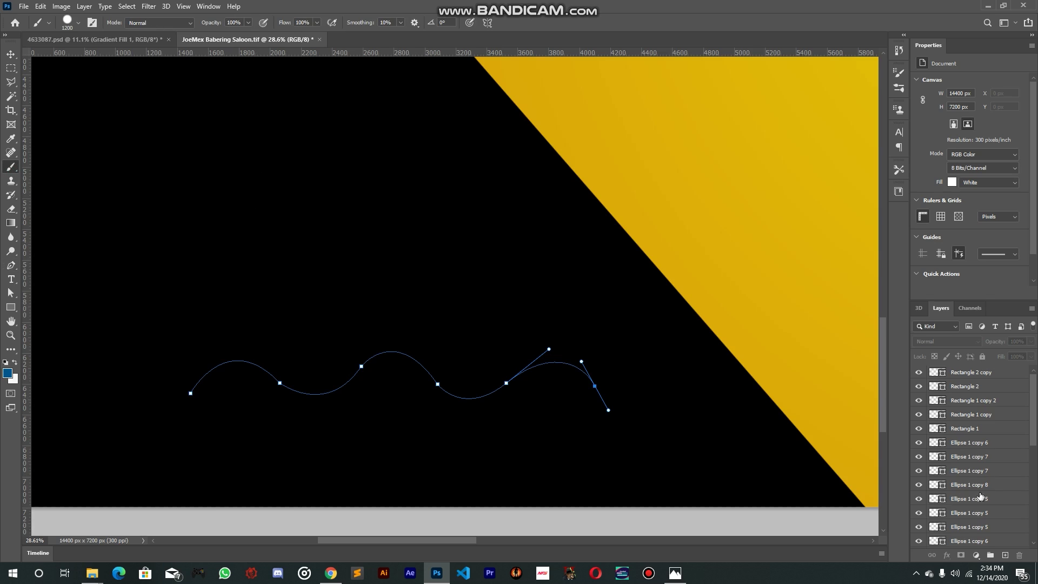
pyautogui.scroll(-4, 996, 455)
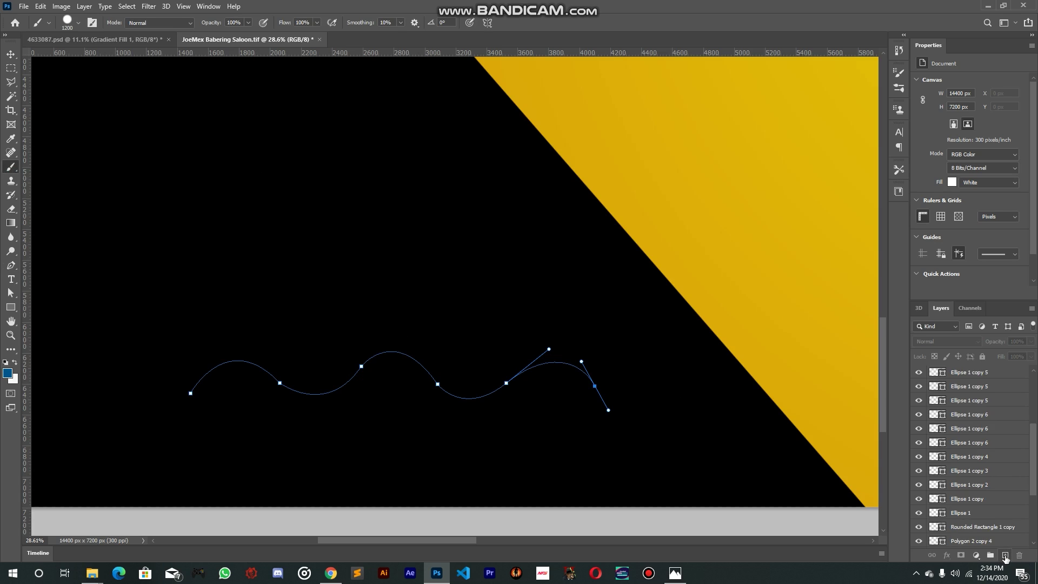
pyautogui.click(1005, 556)
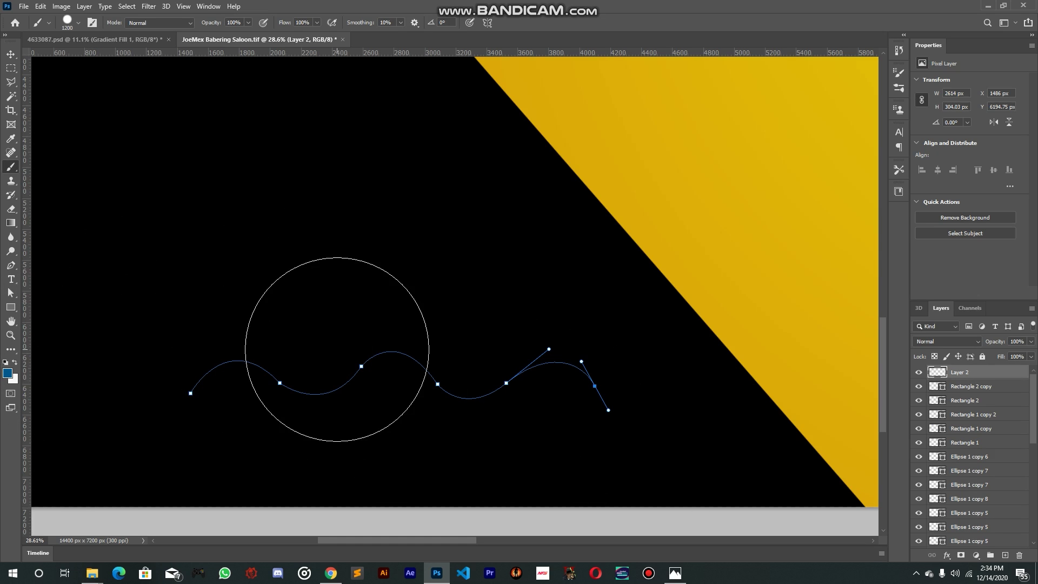
# Choose the Hard Round brush and reduce its size to 20 px for the wave stroke
pyautogui.rightClick(337, 349)
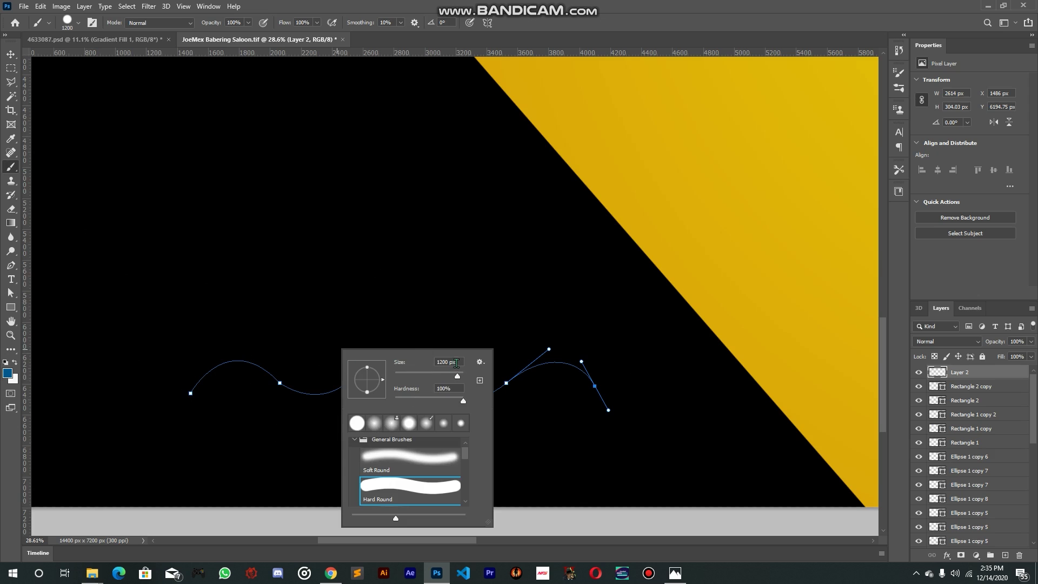
pyautogui.doubleClick(394, 488)
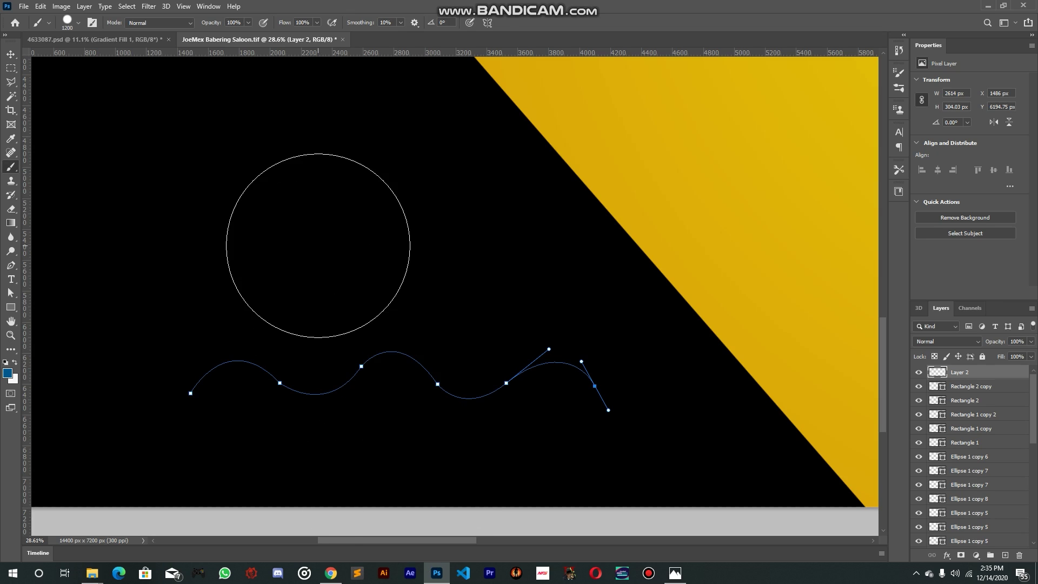
pyautogui.press('[')
pyautogui.press('[')
pyautogui.press('[')
pyautogui.press('[')
pyautogui.press('[')
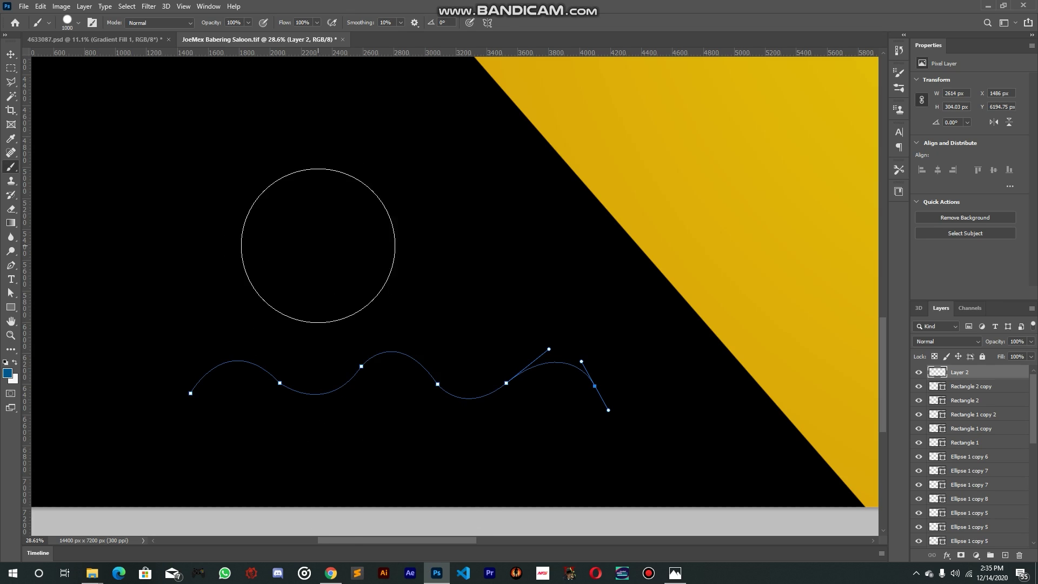
pyautogui.press('[')
pyautogui.press('[')
pyautogui.press('[')
pyautogui.press('[')
pyautogui.press('[')
pyautogui.press('[')
pyautogui.press('[')
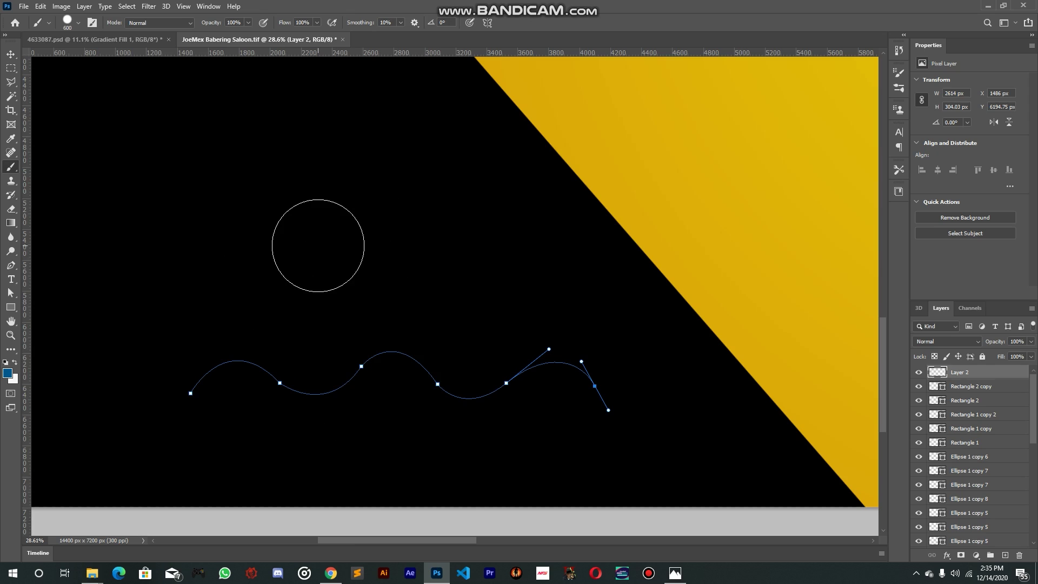
pyautogui.press('[')
pyautogui.press('[')
pyautogui.press('[')
pyautogui.press('[')
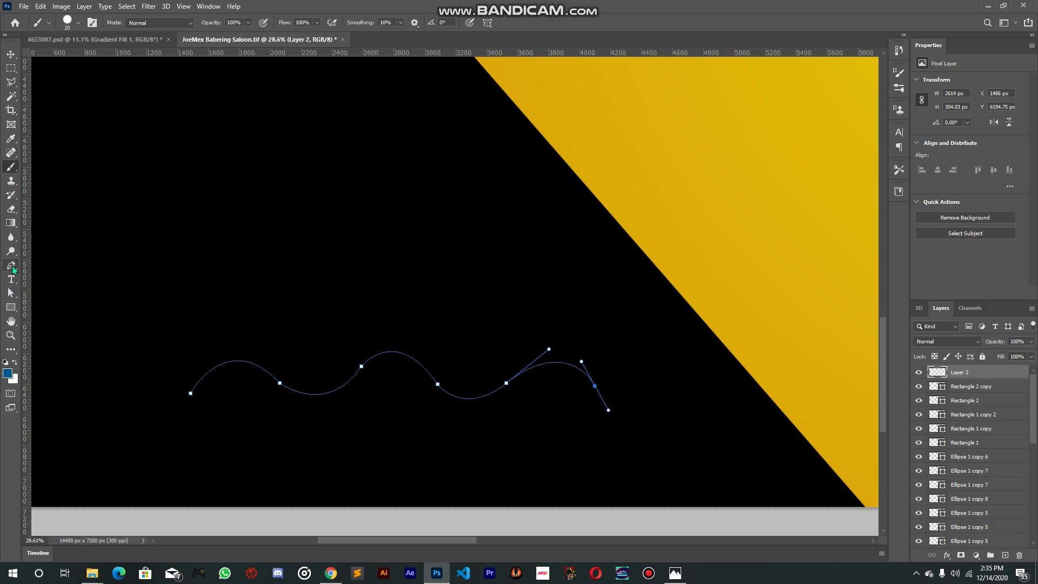
# Return to the Pen tool and set the foreground colour to white with black as the background colour
pyautogui.click(9, 266)
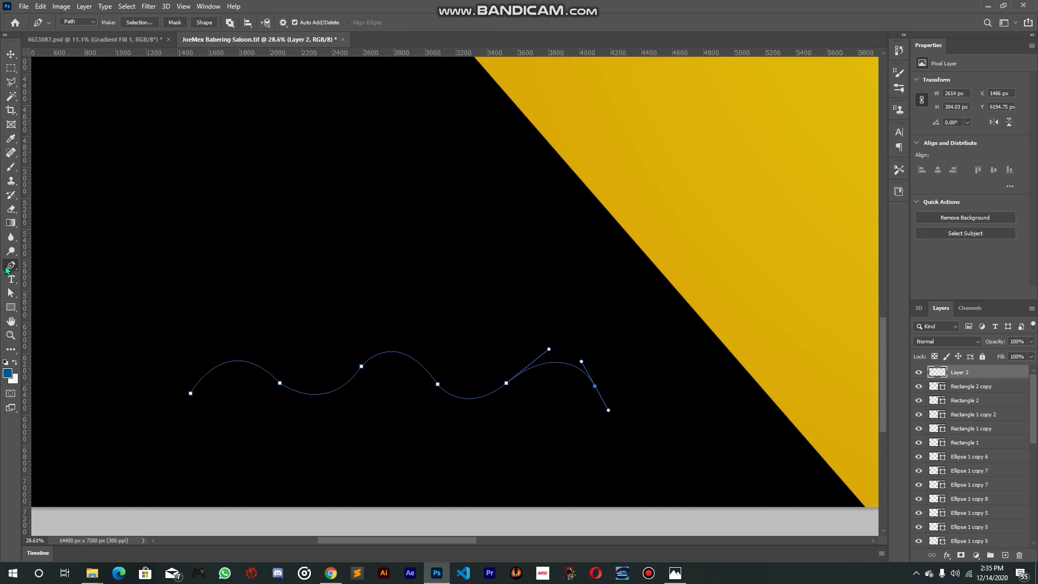
pyautogui.rightClick(167, 265)
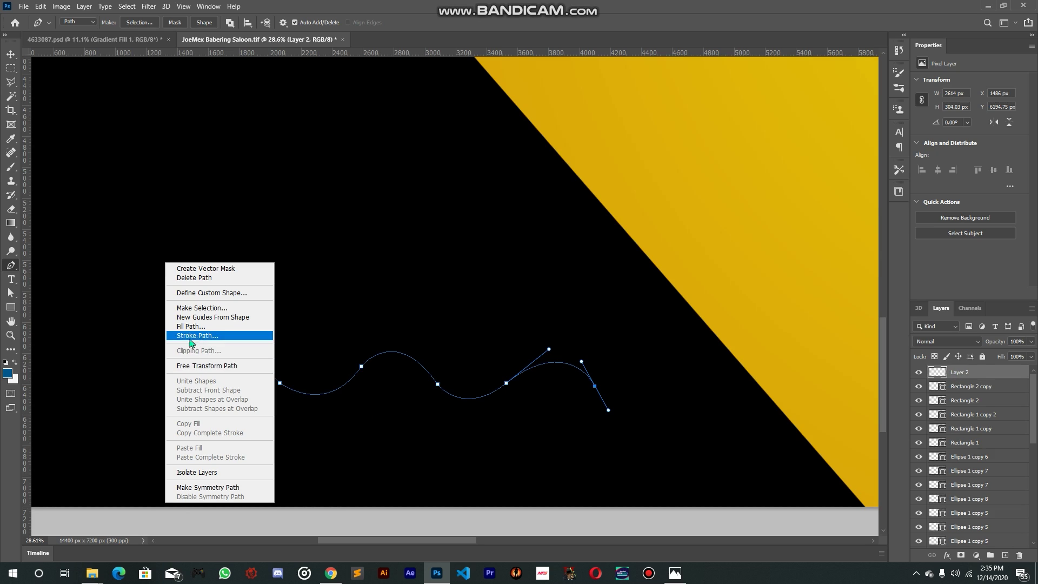
pyautogui.click(7, 372)
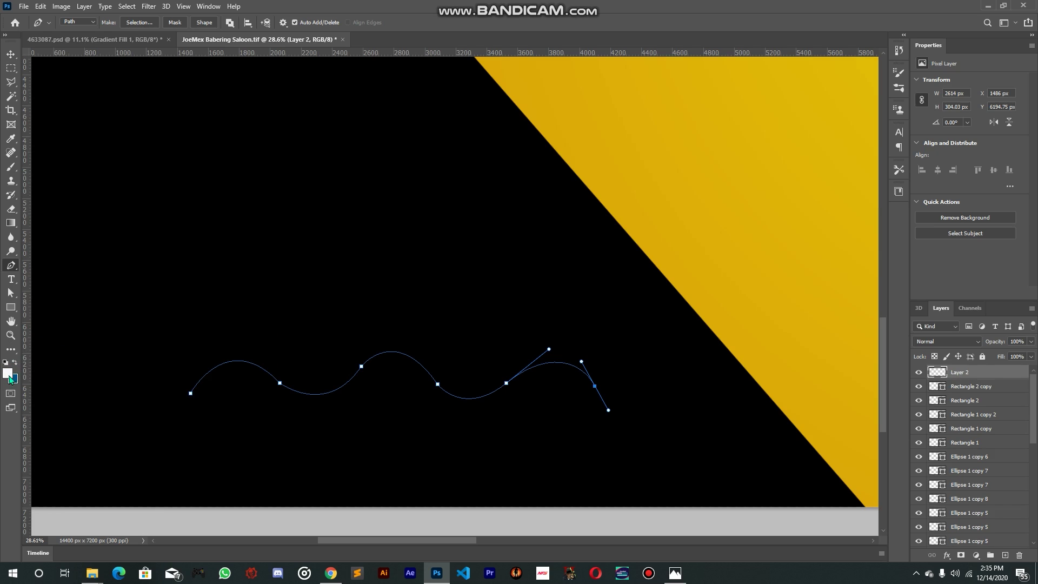
pyautogui.click(5, 364)
pyautogui.click(14, 363)
# Stroke the wave path with the Brush without simulated pressure and delete the path
pyautogui.rightClick(220, 267)
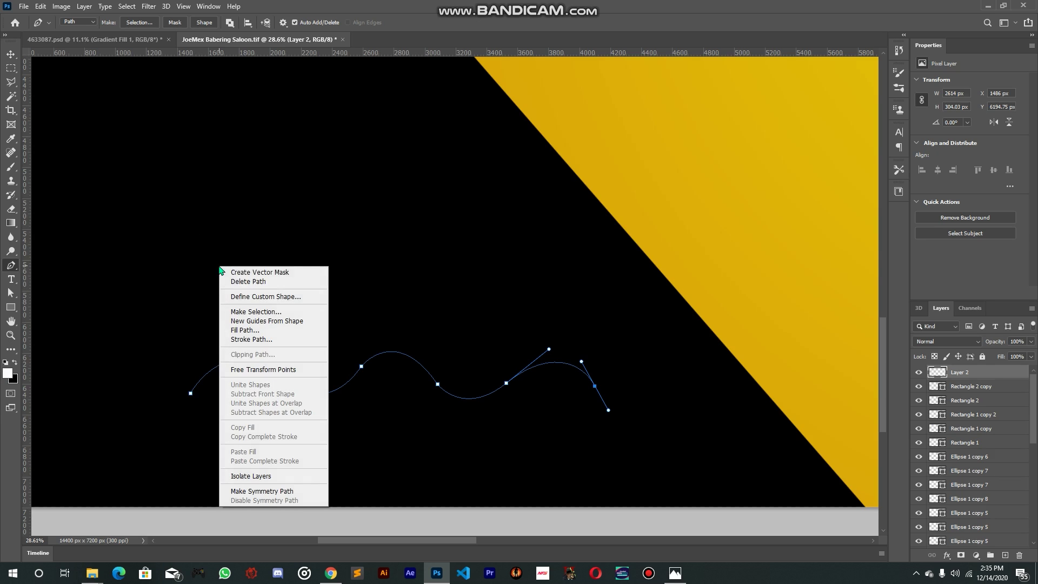
pyautogui.click(248, 340)
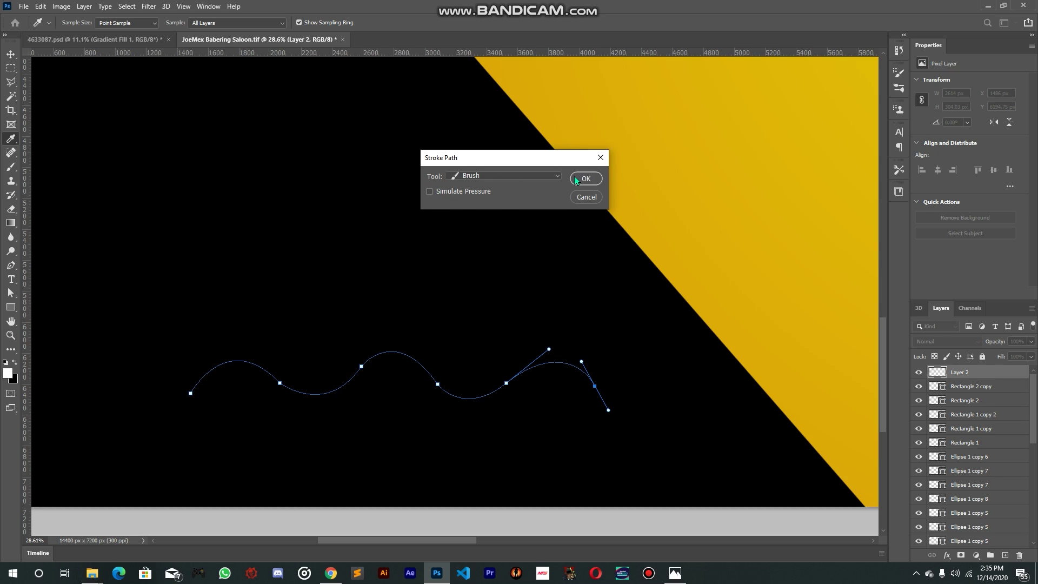
pyautogui.click(584, 179)
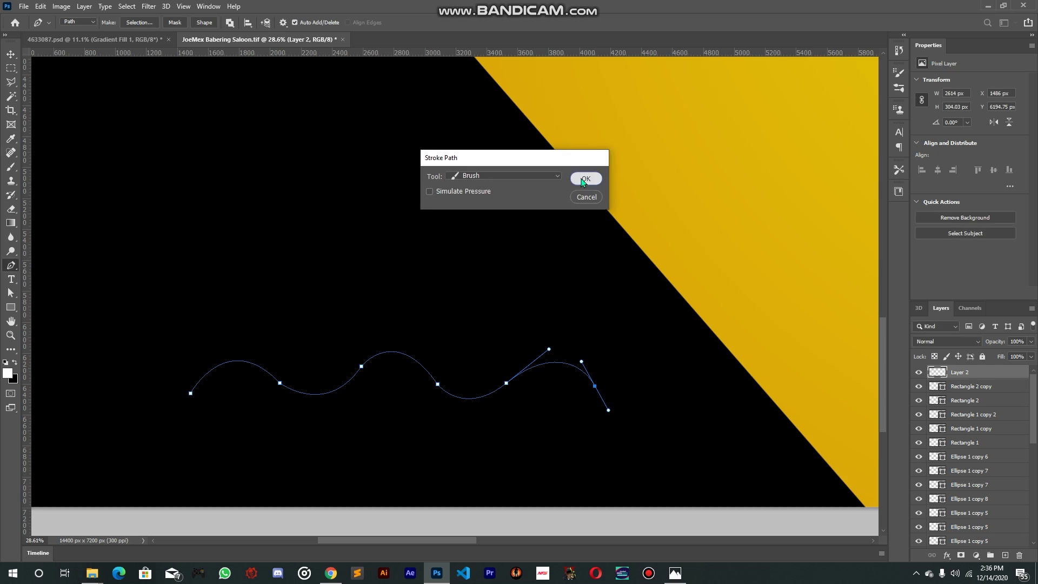
pyautogui.rightClick(316, 195)
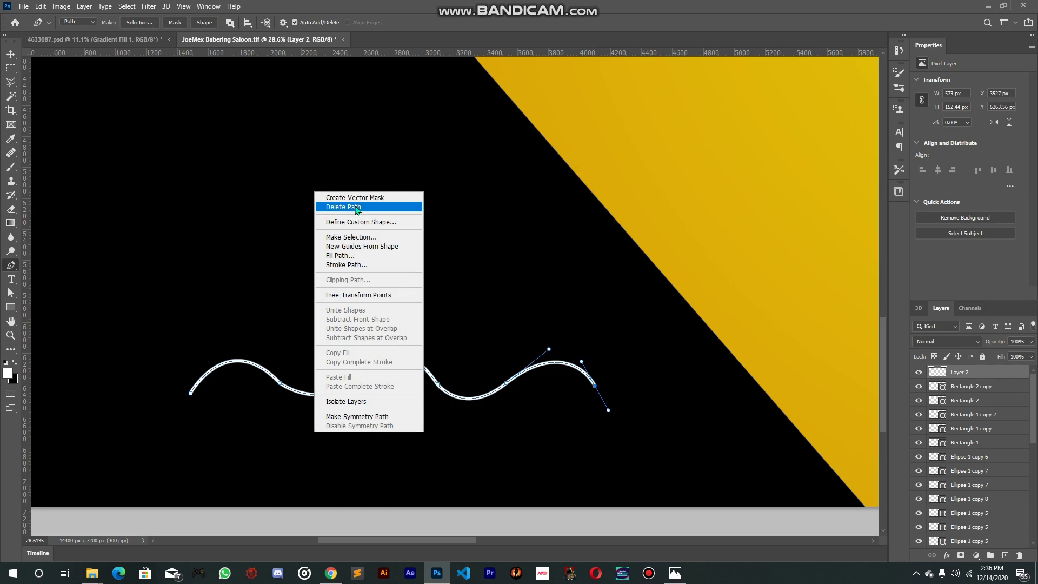
pyautogui.click(357, 208)
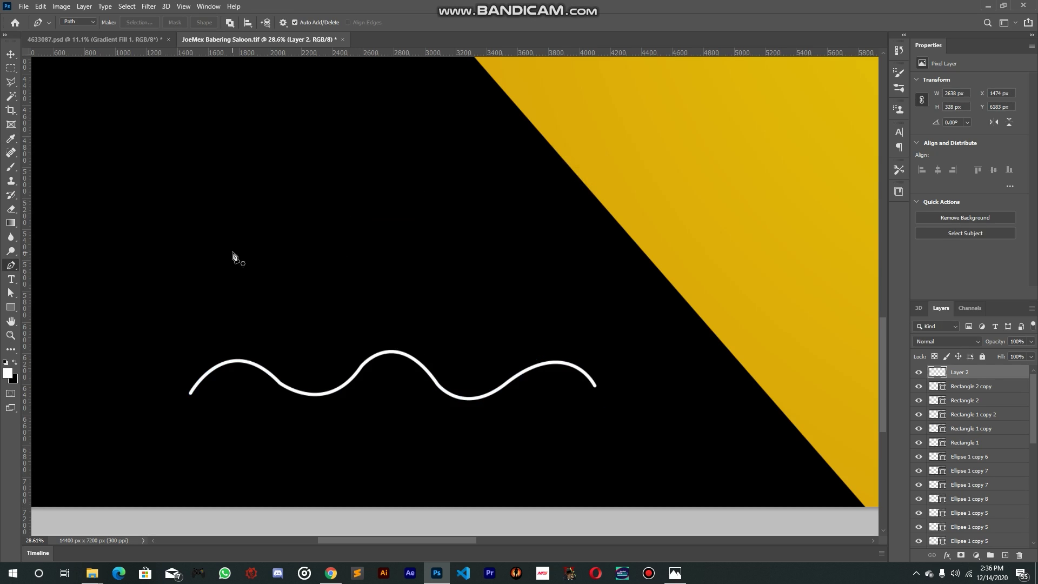
# Scale the white wave line down about its centre to about 1622 x 202 px
pyautogui.click(6, 55)
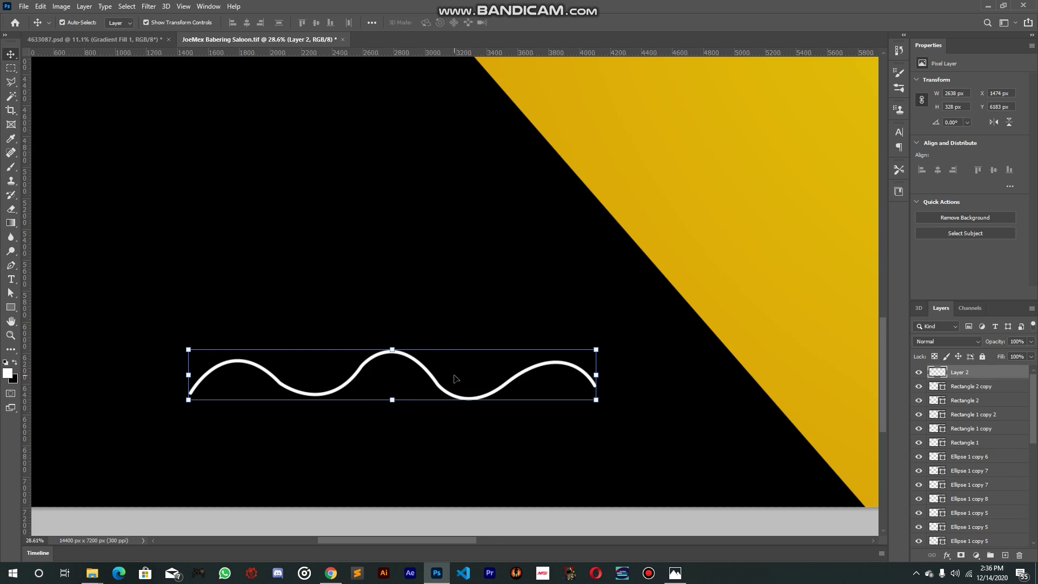
pyautogui.scroll(-5, 454, 379)
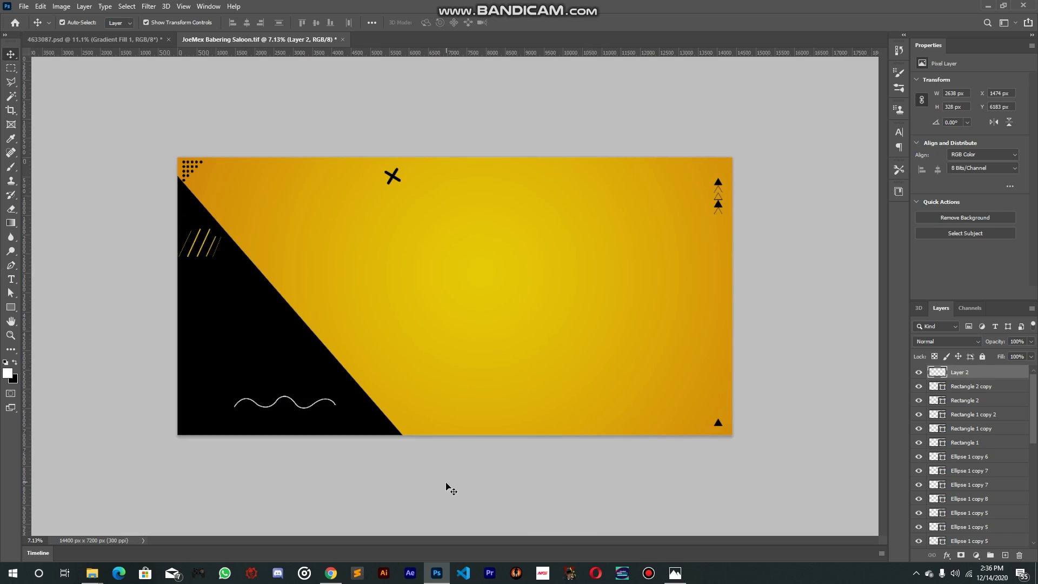
pyautogui.click(446, 483)
pyautogui.scroll(4, 298, 446)
pyautogui.click(238, 452)
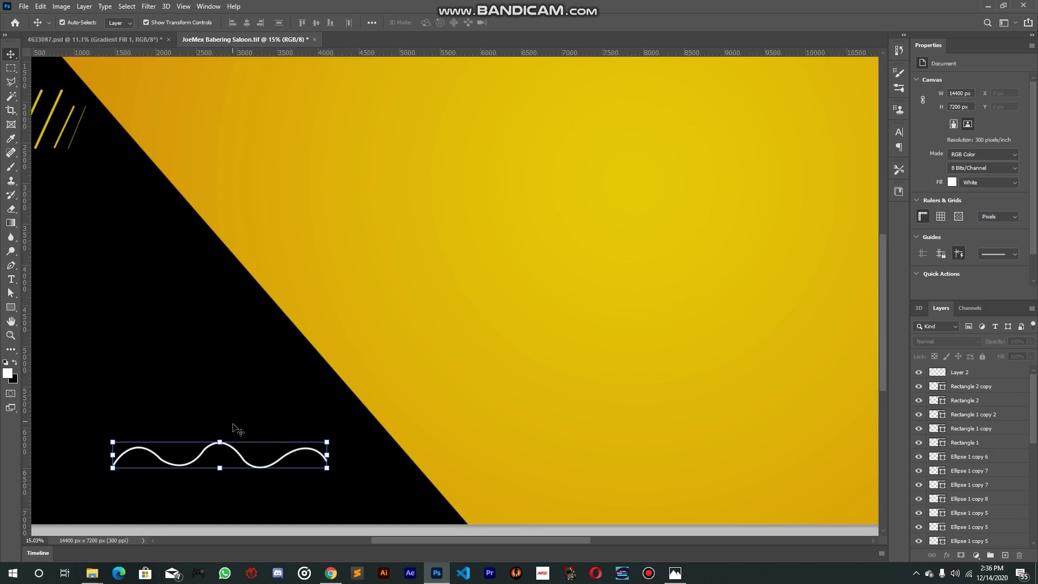
pyautogui.moveTo(220, 442); pyautogui.dragTo(220, 454)
pyautogui.press('Return')
pyautogui.click(252, 407)
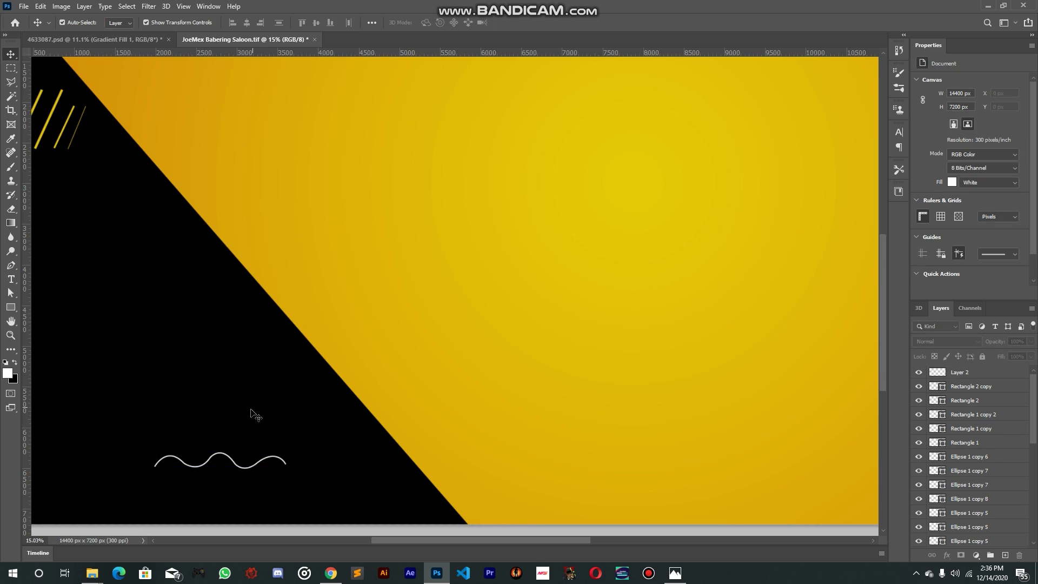
# Duplicate the wave twice upward, each copy offset to the right, and move all three waves slightly lower
pyautogui.click(239, 466)
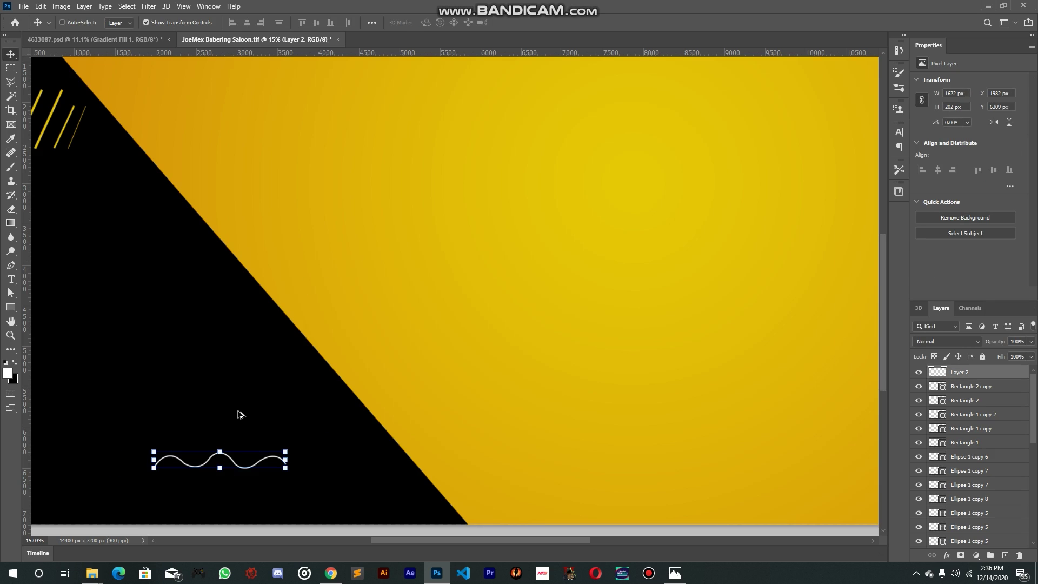
pyautogui.moveTo(240, 414); pyautogui.dragTo(271, 374)
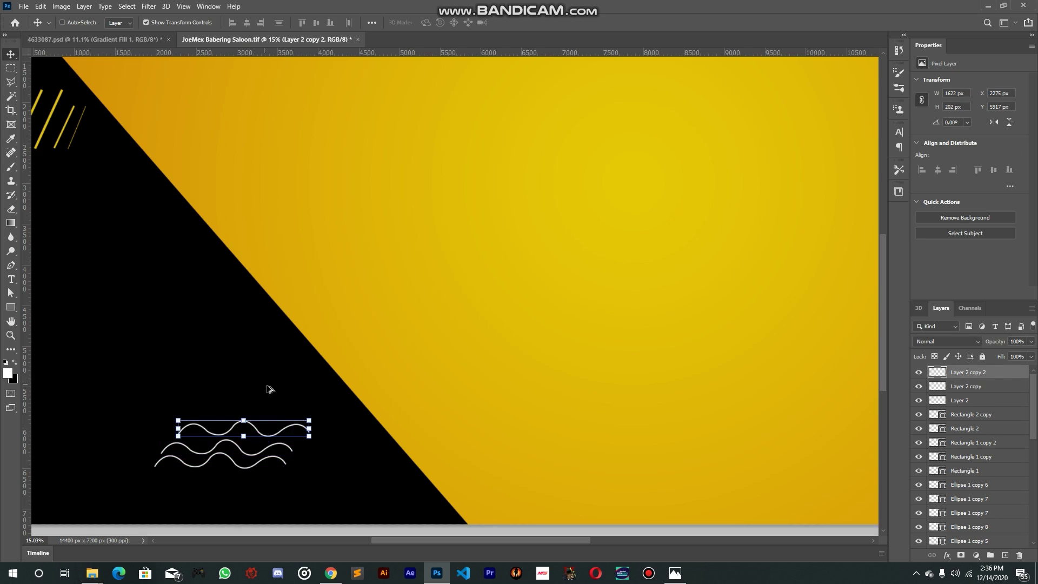
pyautogui.scroll(-3, 271, 390)
pyautogui.scroll(-2, 295, 399)
pyautogui.moveTo(339, 407); pyautogui.dragTo(296, 357)
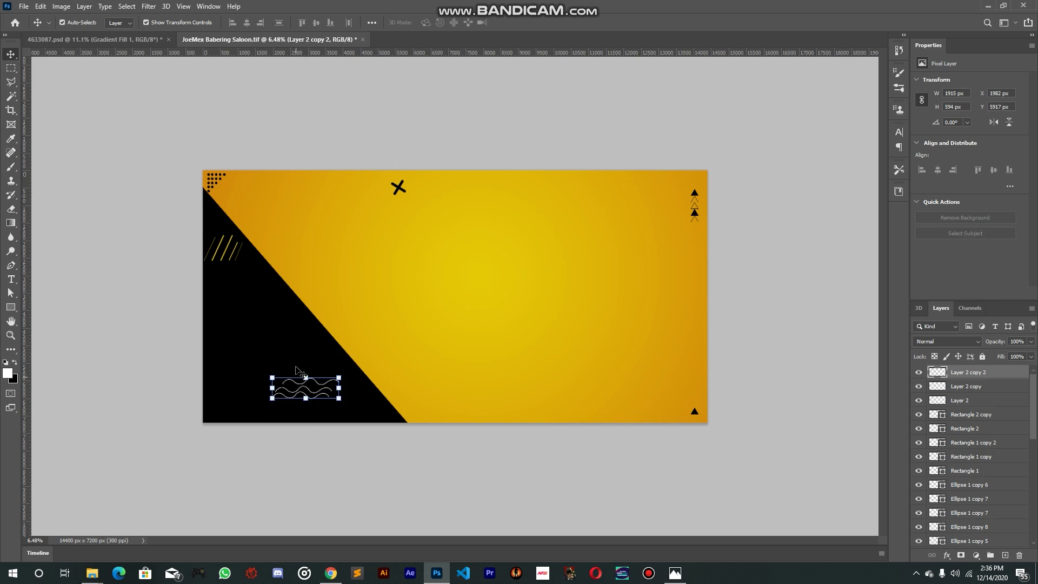
pyautogui.moveTo(331, 283); pyautogui.dragTo(335, 295)
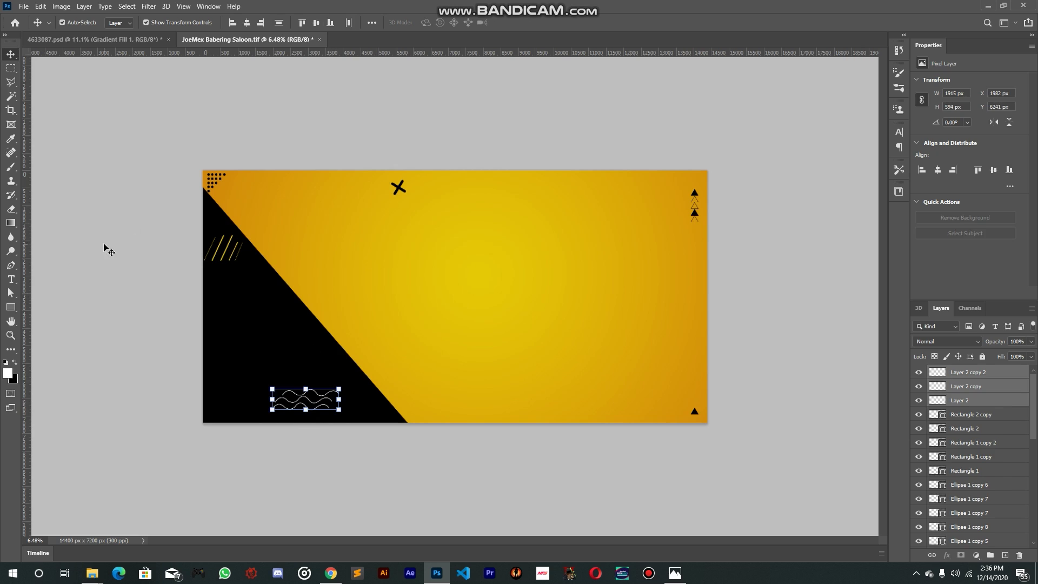
pyautogui.click(174, 318)
# Compare the waves with the reference design in 4633087.psd and delete the uppermost wave copy from the banner
pyautogui.scroll(3, 300, 200)
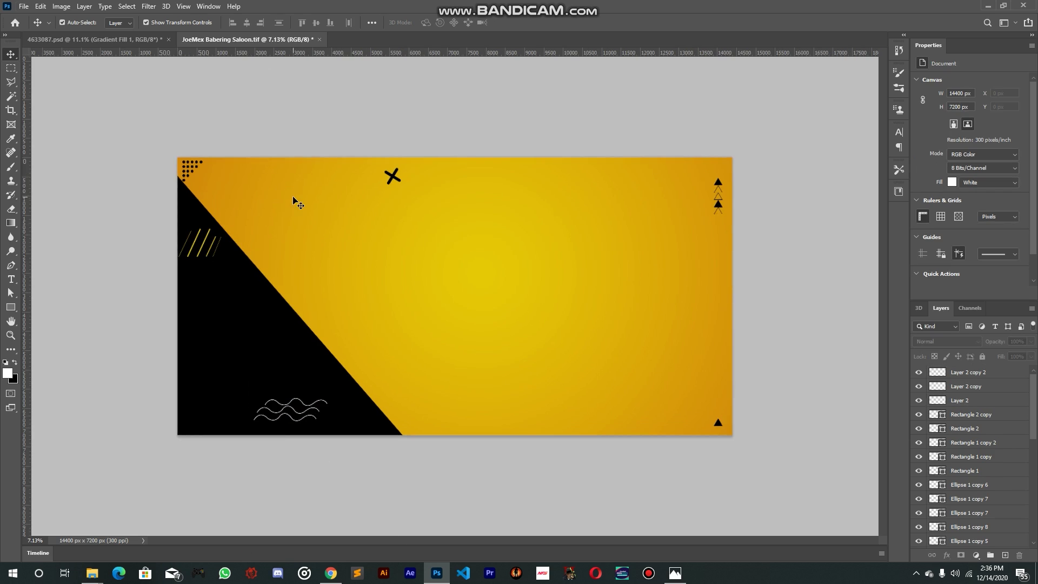
pyautogui.click(108, 39)
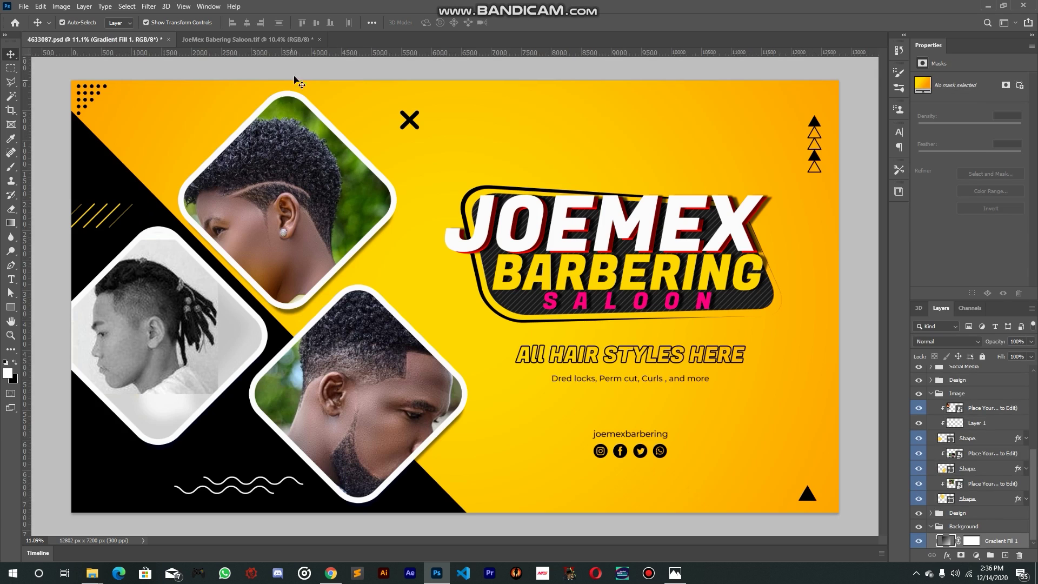
pyautogui.click(276, 40)
pyautogui.click(268, 451)
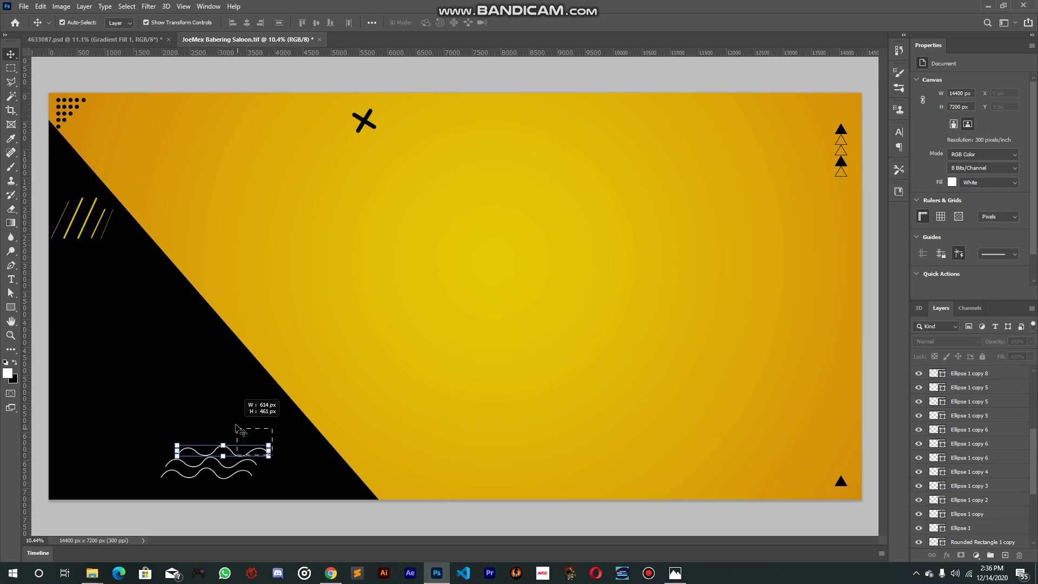
pyautogui.press('Delete')
# Save the banner and move the two waves together down and left to X 1727 px, Y 6657 px
pyautogui.moveTo(245, 347); pyautogui.dragTo(246, 354)
pyautogui.keyDown('ctrl'); pyautogui.click(340, 352); pyautogui.keyUp('ctrl')
pyautogui.scroll(-3, 341, 352)
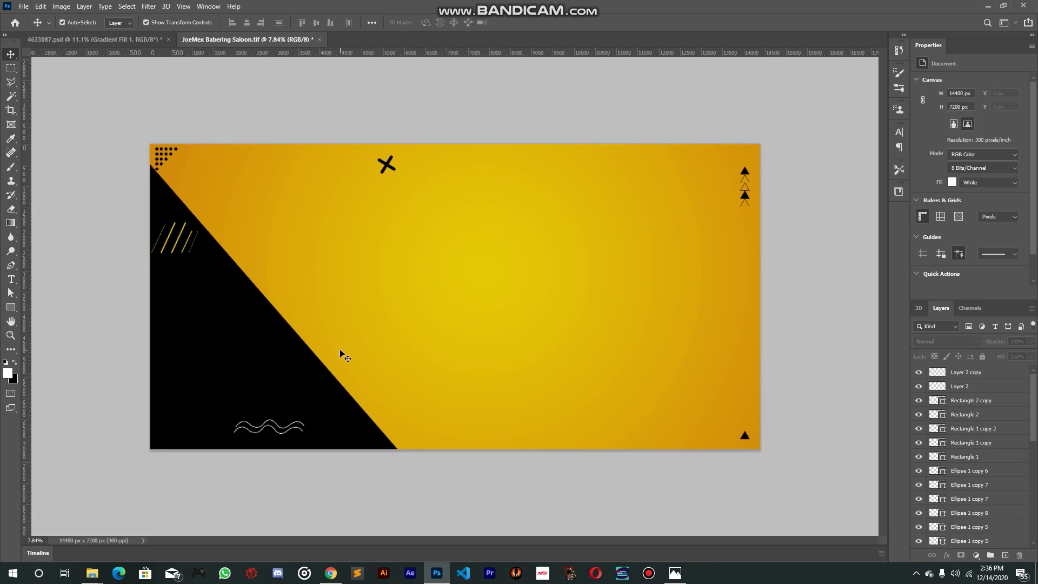
pyautogui.hotkey('ctrl', 's')
pyautogui.keyDown('ctrl'); pyautogui.click(254, 421); pyautogui.keyUp('ctrl')
pyautogui.moveTo(375, 382); pyautogui.dragTo(364, 387)
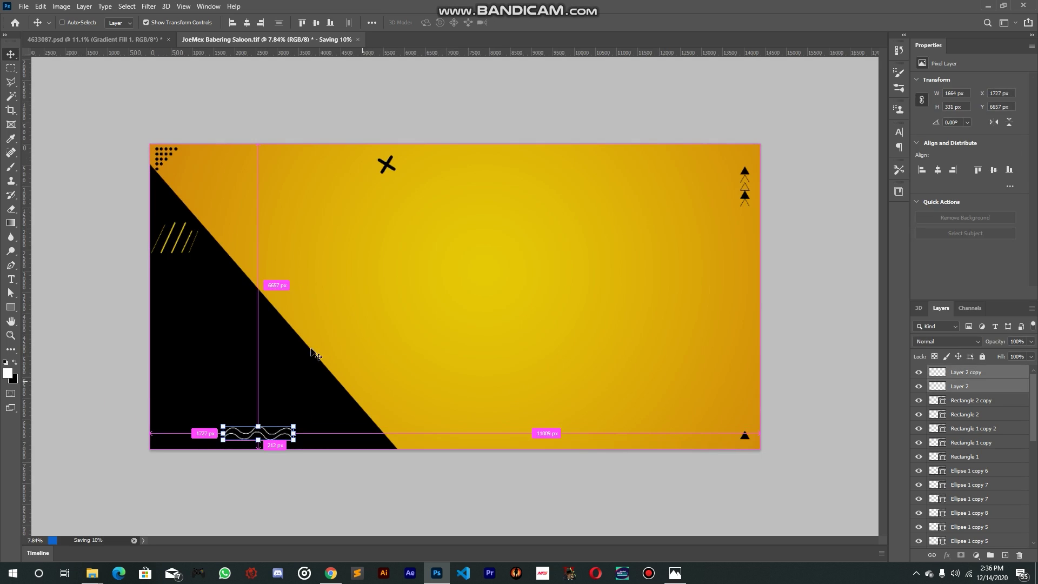
# Switch to the reference document 4633087.psd and save it
pyautogui.scroll(1, 276, 372)
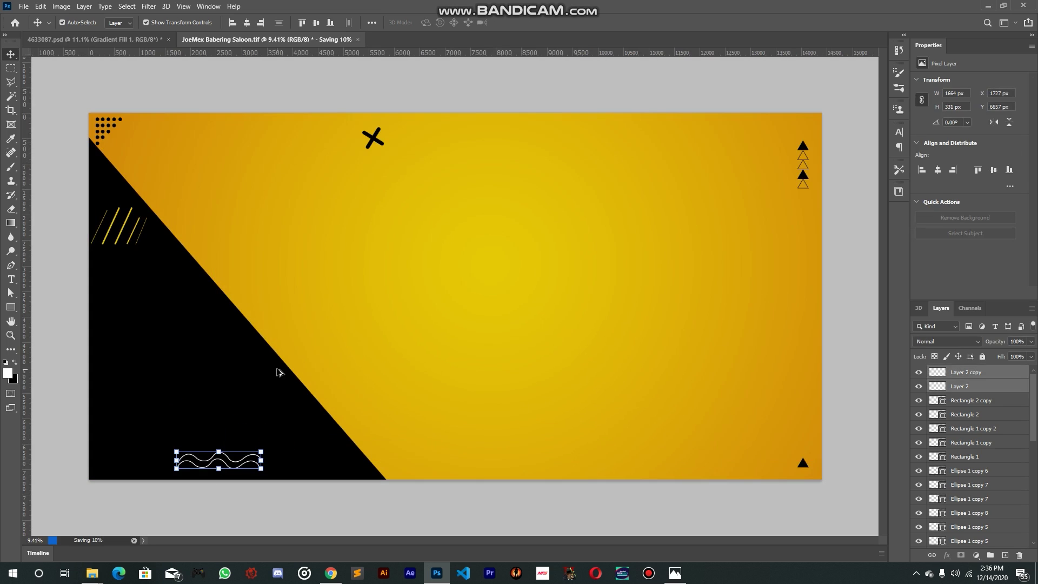
pyautogui.click(119, 41)
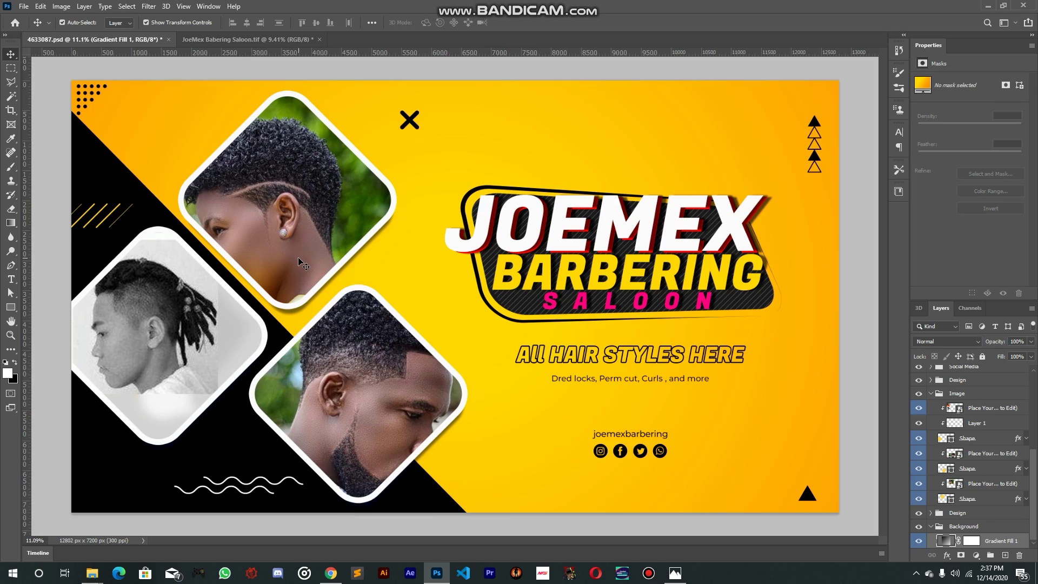
pyautogui.hotkey('ctrl', 's')
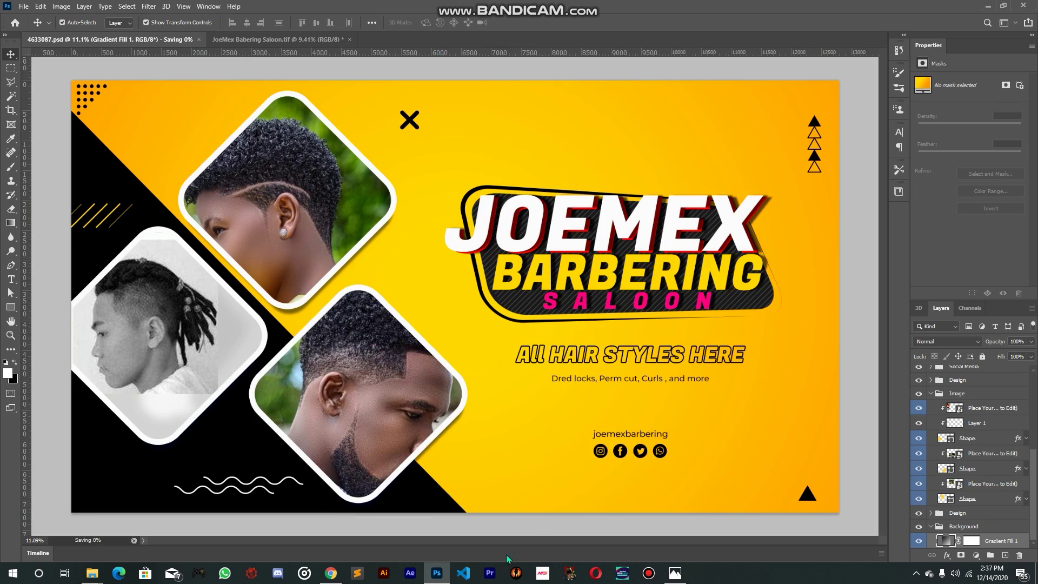